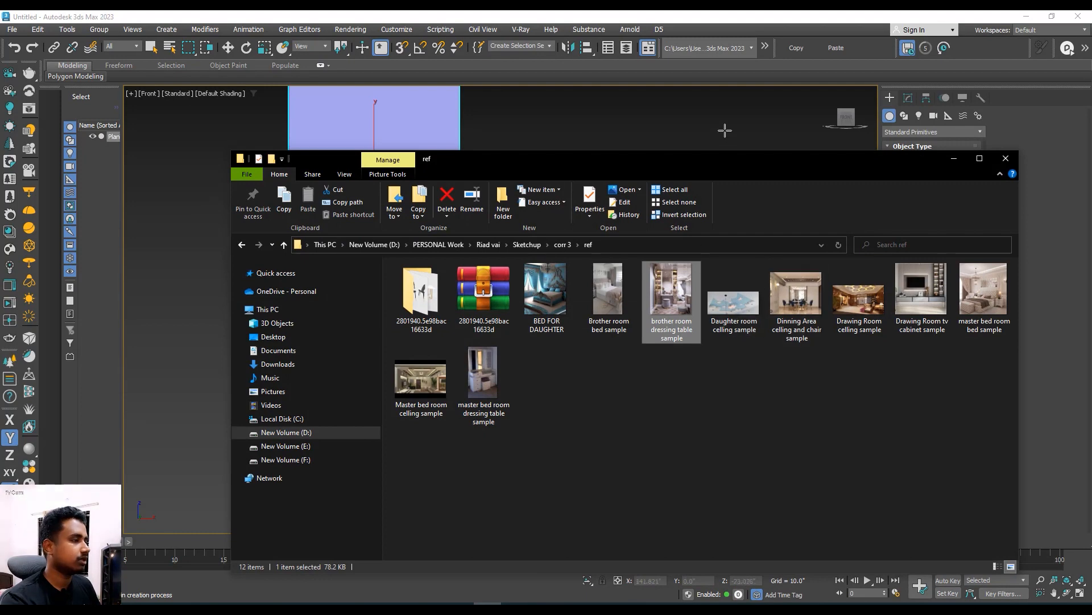
- Apply the "brother room dressing table sample" image to the plane in the front view and minimize the reference folder
left_click_drag(734, 169, 828, 278)
left_click_drag(770, 421, 377, 194)
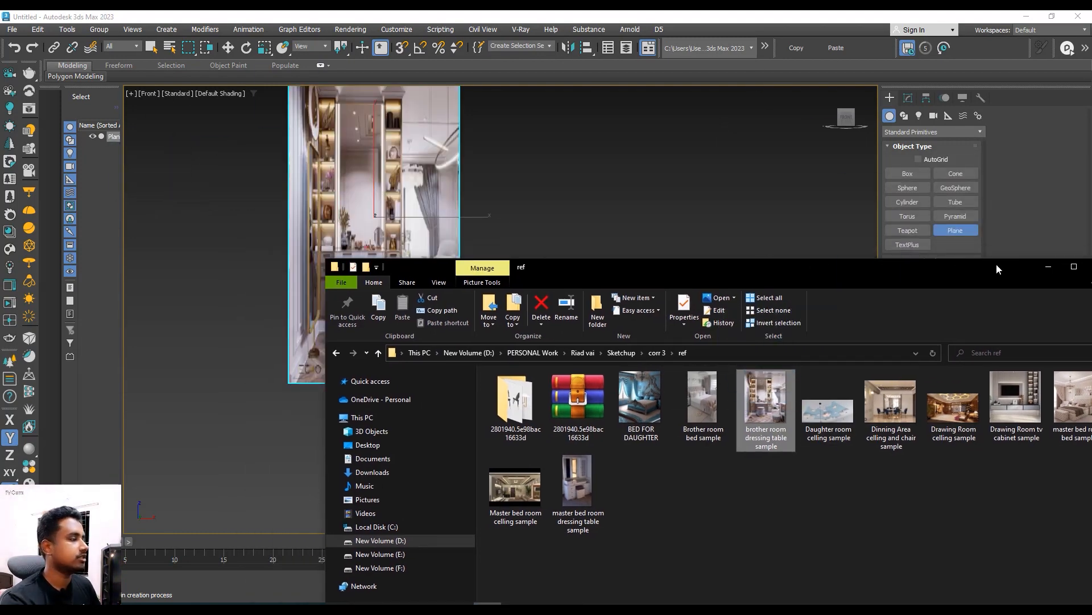
left_click(1051, 270)
middle_click_drag(436, 228, 454, 276)
- Stretch the reference plane horizontally so the dressing table image has natural proportions
key("w")
key("r")
left_click_drag(484, 267, 523, 266)
middle_click_drag(446, 255, 422, 243)
key("w")
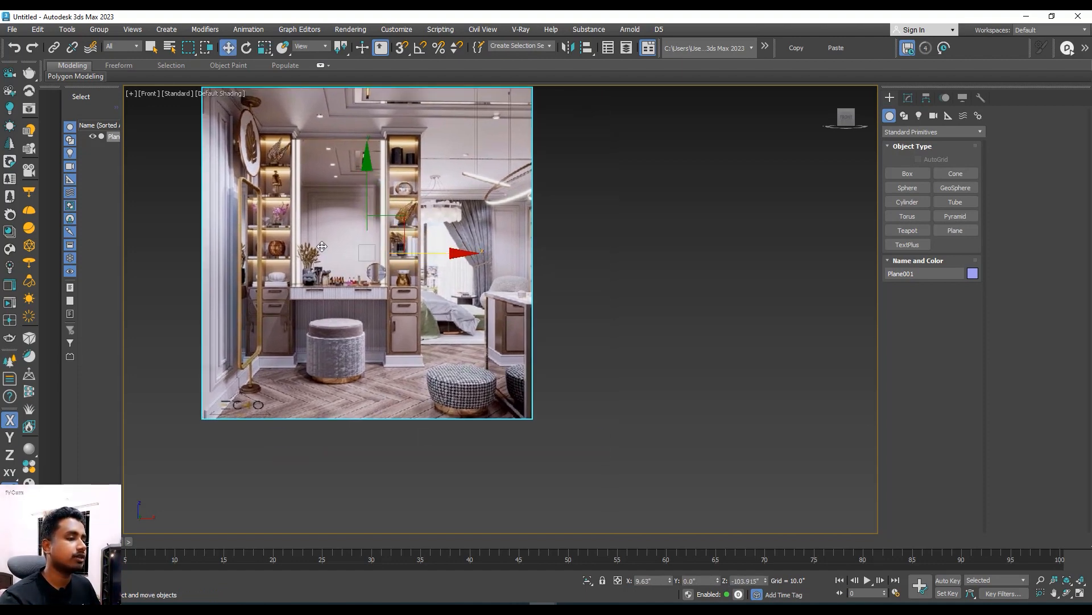
middle_click_drag(445, 209, 449, 243)
- Draw a rectangle spline about 83" long and 13" wide over the shelf column beside the curtained window
left_click(908, 97)
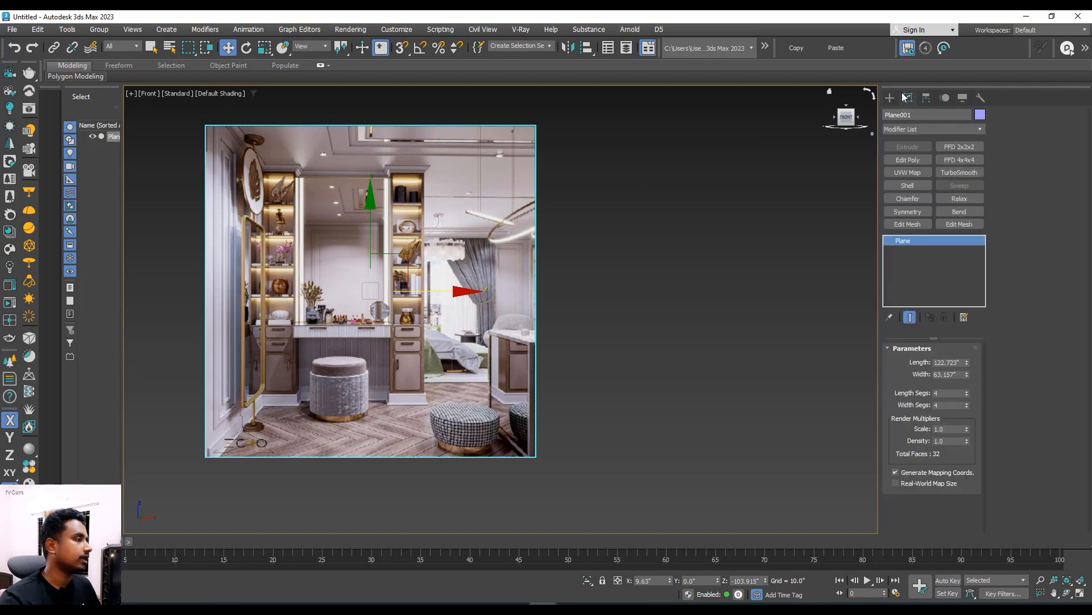
left_click(891, 97)
left_click(904, 116)
left_click(956, 188)
middle_click_drag(388, 170, 467, 169)
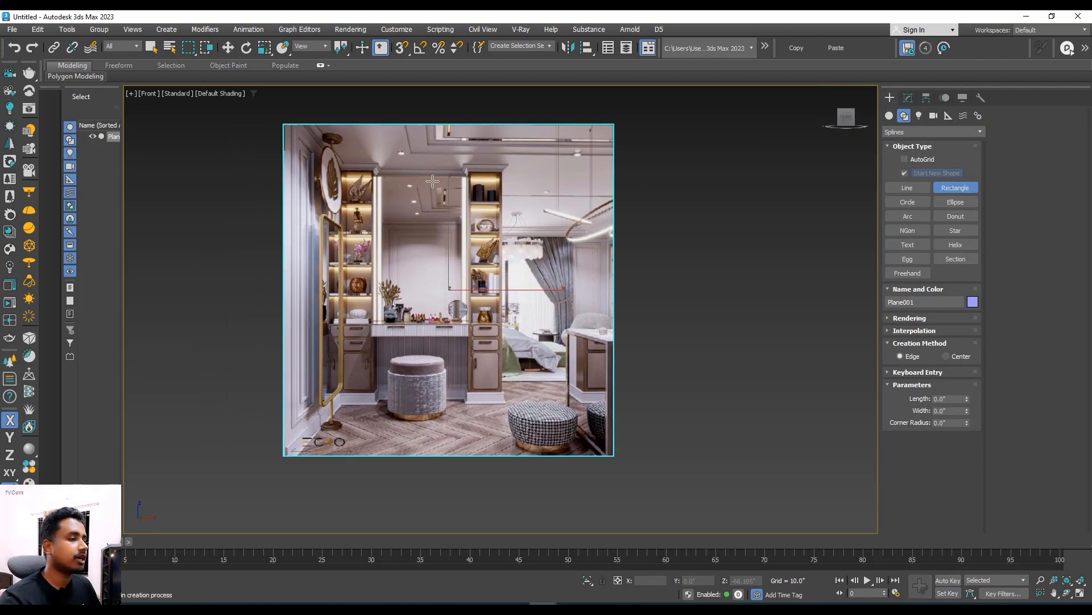
mouse_move(468, 169)
left_mouse_down()
mouse_move(494, 264)
mouse_move(504, 393)
left_mouse_up()
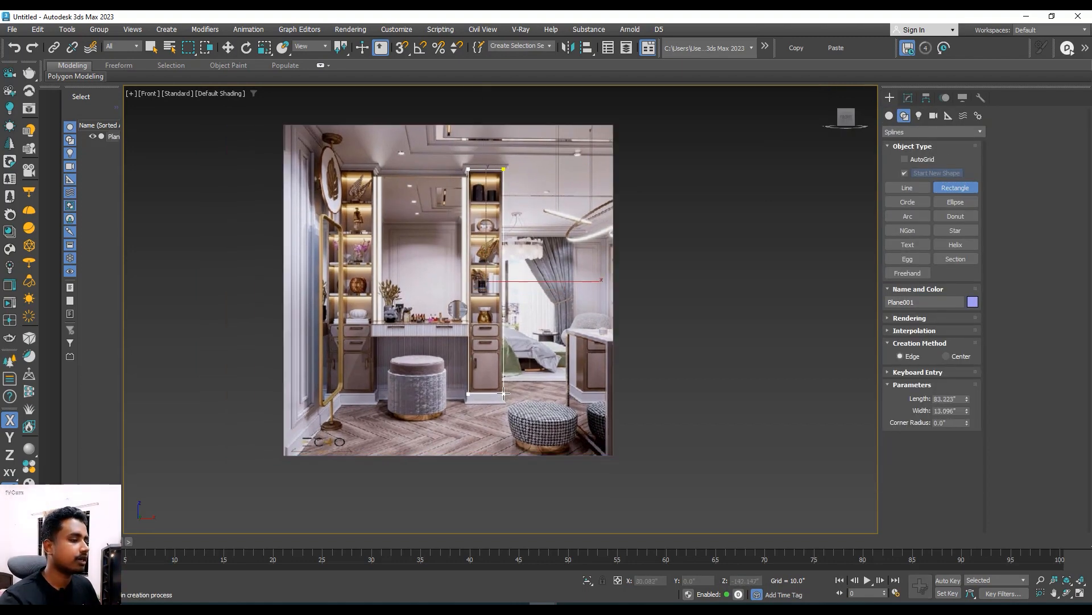
- Set the shelf column rectangle's length to 96"
left_click(909, 98)
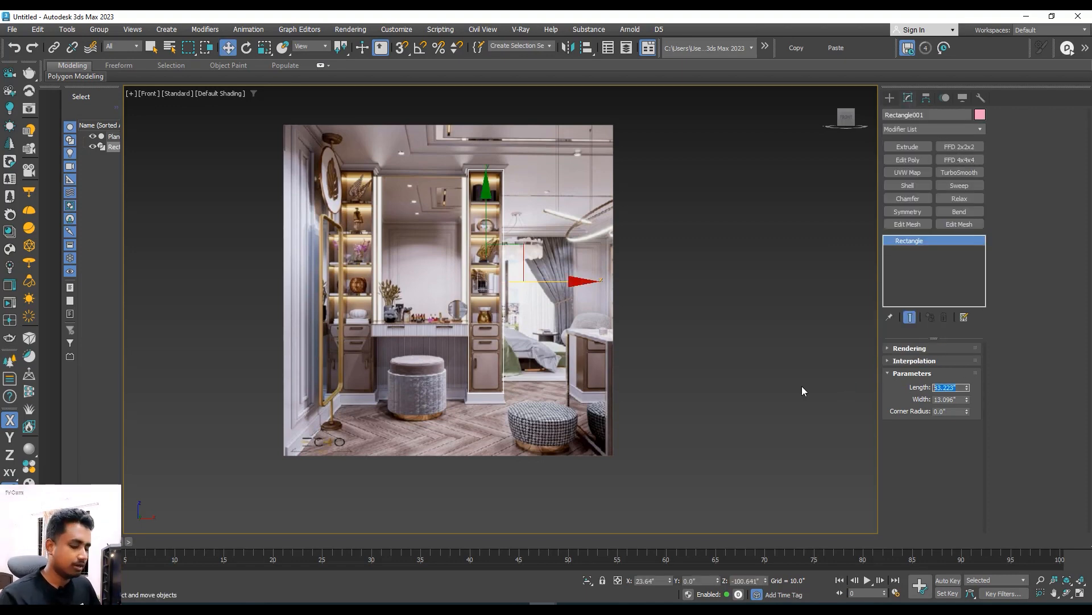
type("96")
key("Return")
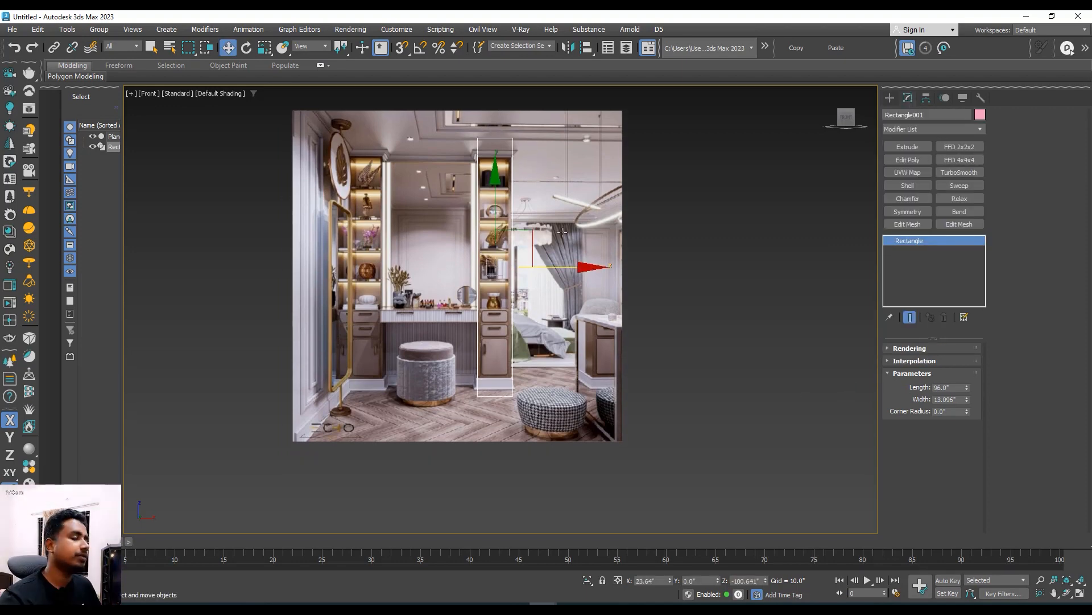
middle_click_drag(546, 246, 520, 239)
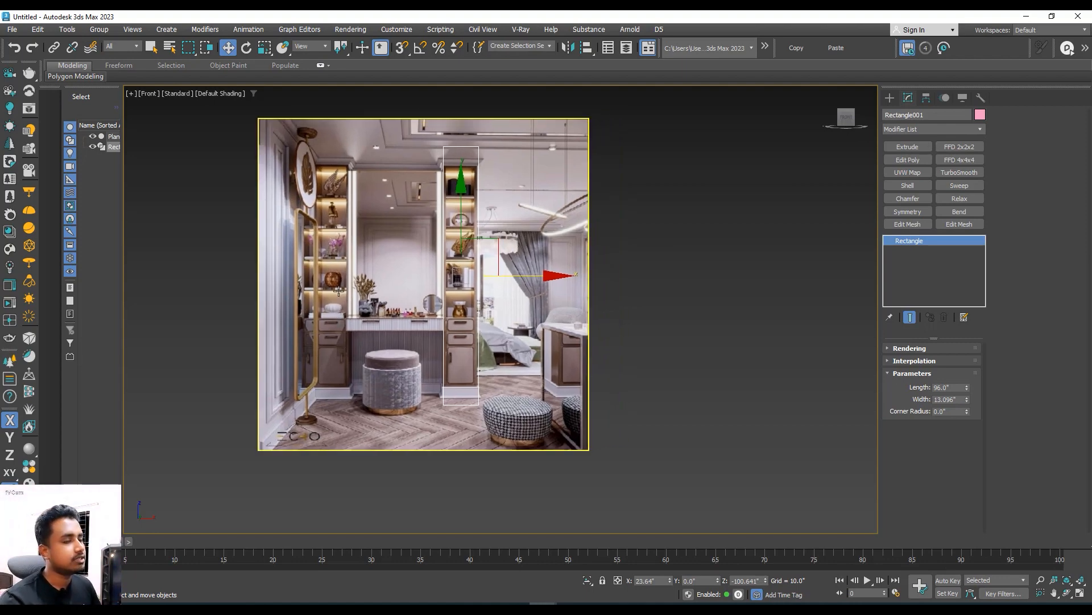
middle_click_drag(495, 212, 477, 251)
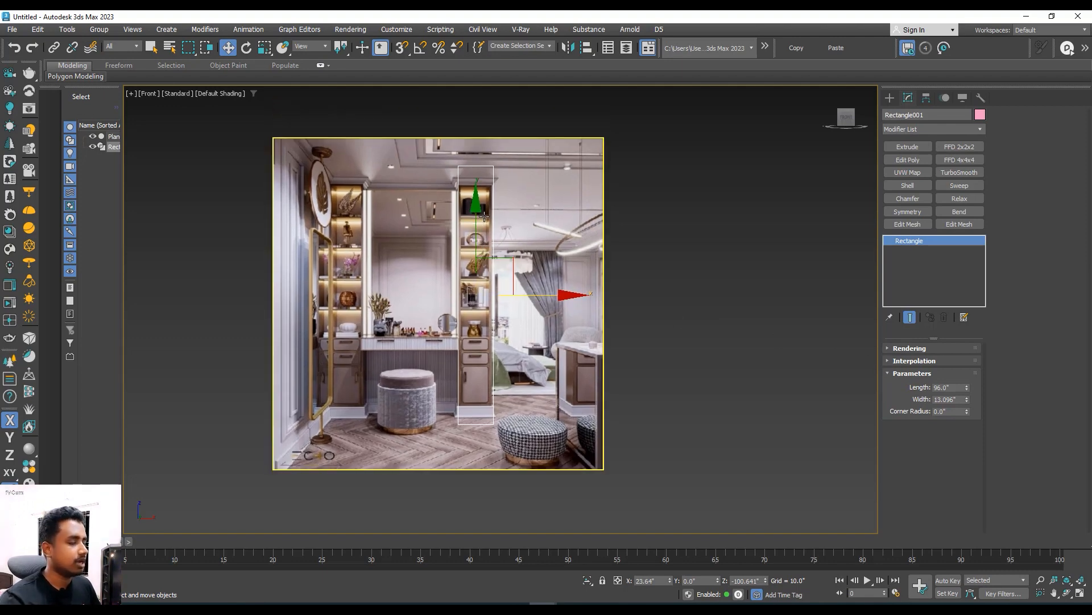
- Lower the rectangle slightly along the vertical axis to align it with the shelf column in the image
middle_click_drag(484, 230, 476, 200)
left_click_drag(468, 215, 468, 216)
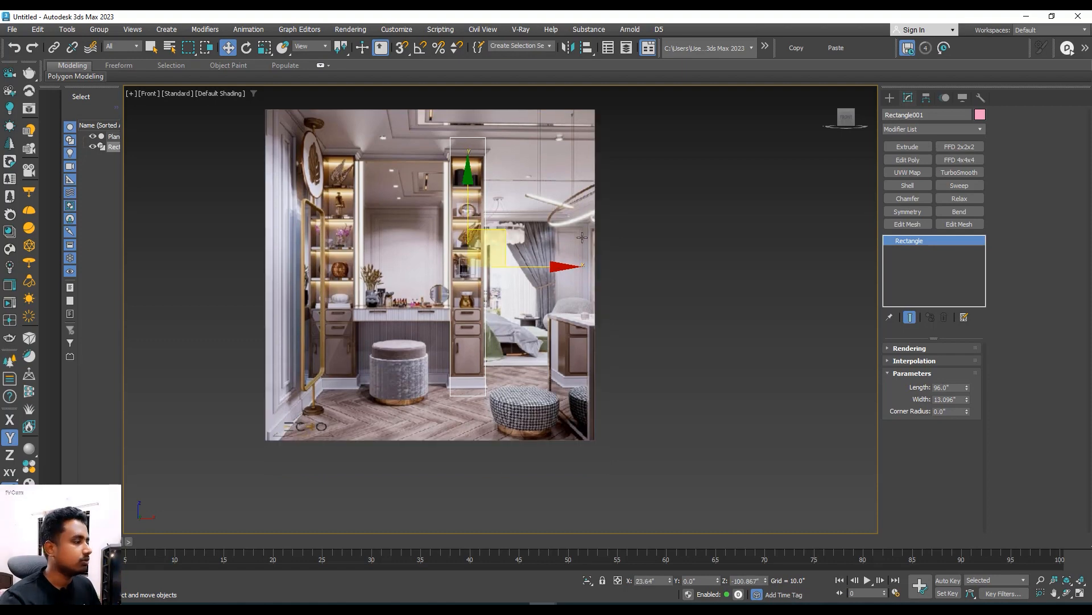
middle_click_drag(463, 259, 465, 265)
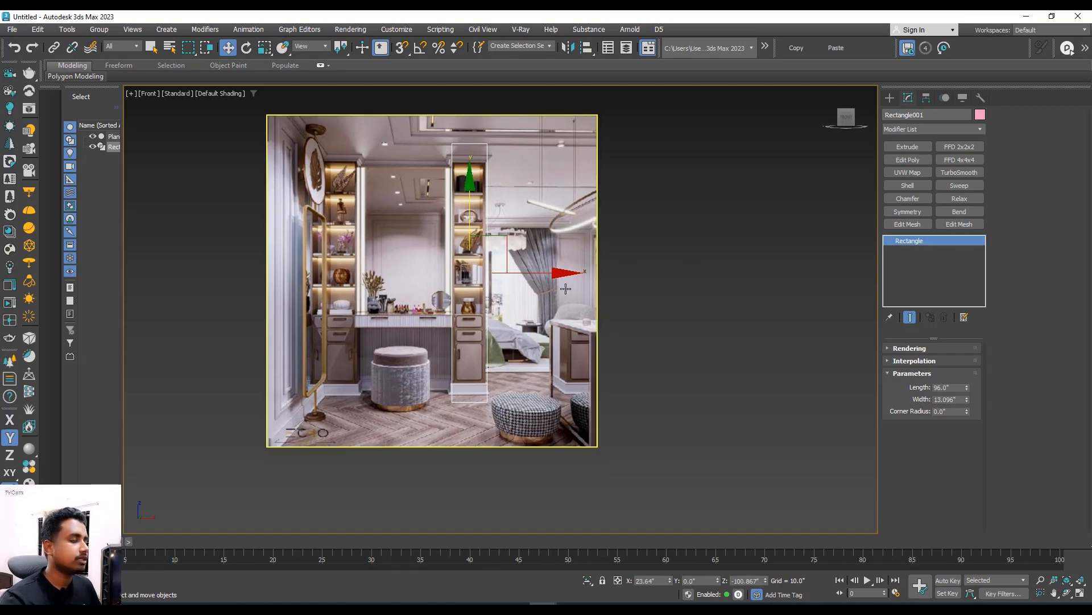
middle_click_drag(468, 241, 471, 249)
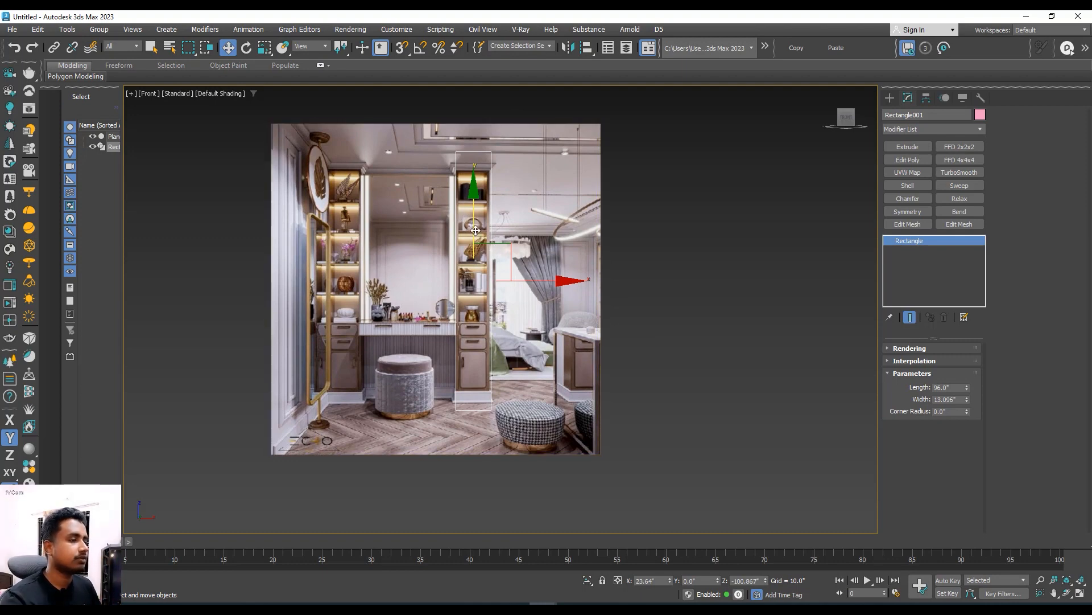
left_click_drag(475, 230, 475, 227)
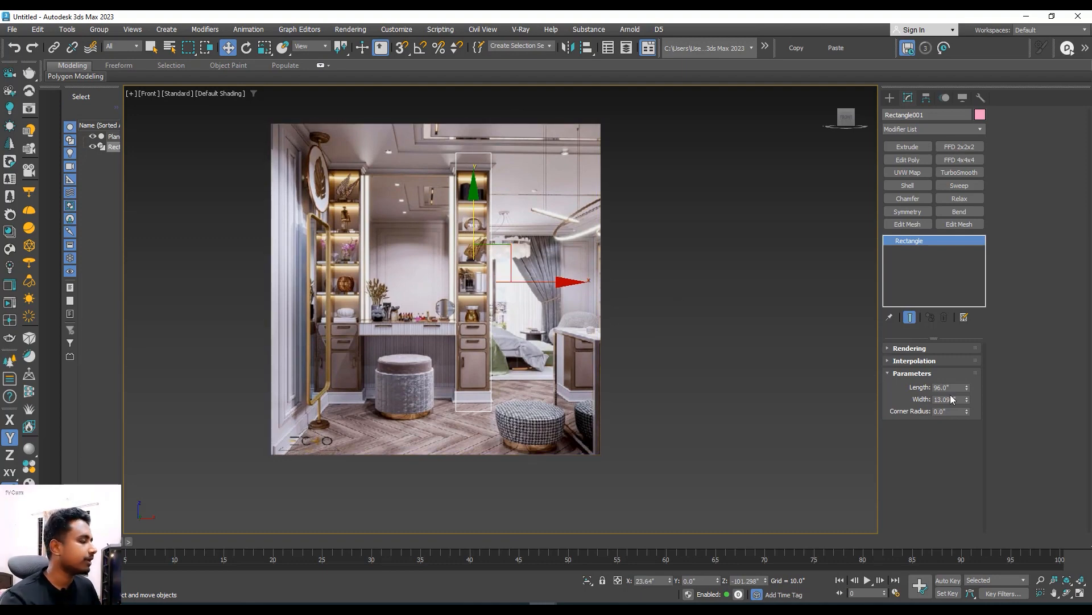
- Set the rectangle's width to 14" and shift it horizontally onto the shelf column
middle_click_drag(608, 306, 609, 318)
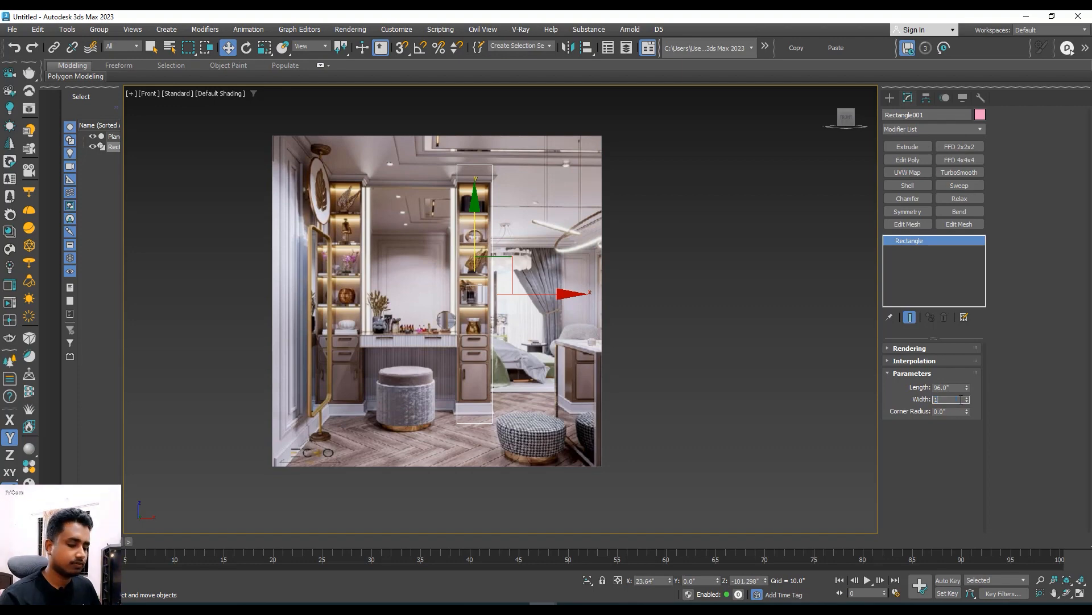
key("Return")
middle_click_drag(521, 292, 532, 290)
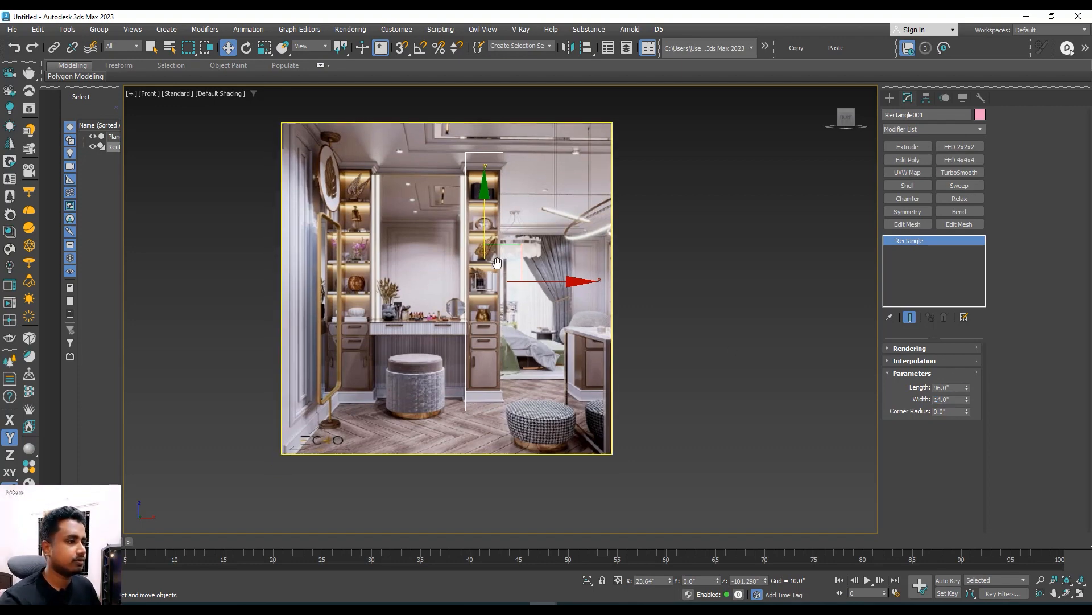
left_click(532, 290)
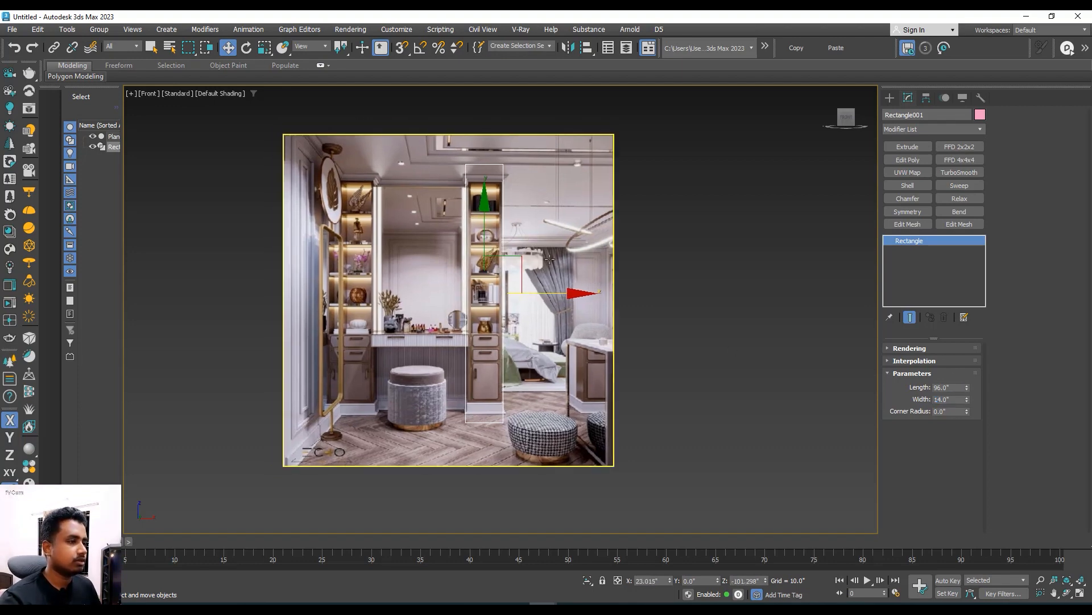
- Scale the reference image plane uniformly to 110% so the pictured shelf column matches the rectangle
middle_click_drag(555, 252, 556, 230)
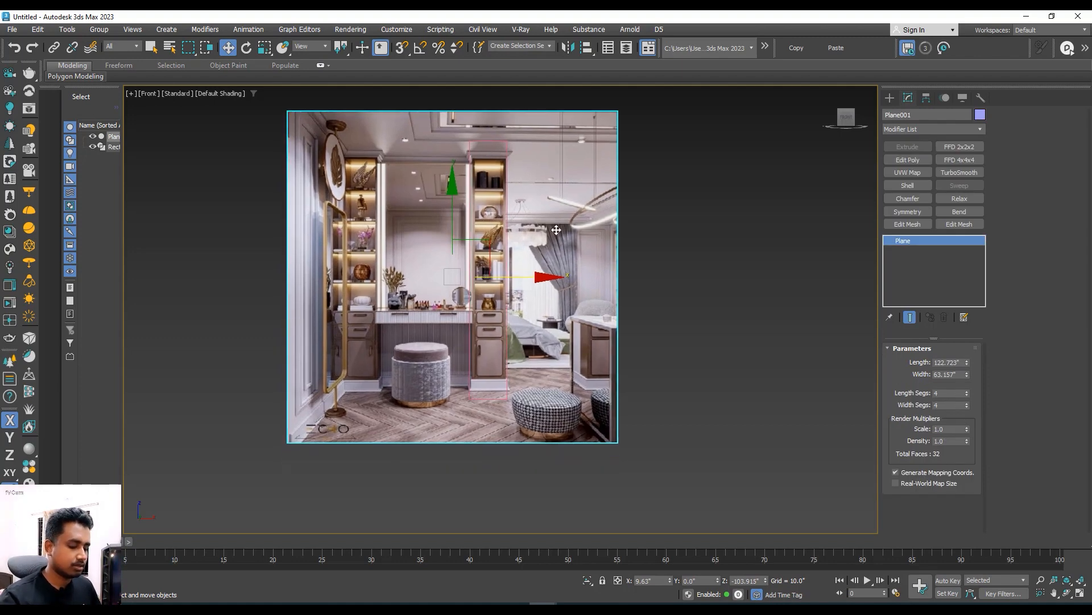
key("r")
mouse_move(474, 260)
left_mouse_down()
mouse_move(476, 272)
mouse_move(479, 256)
left_mouse_up()
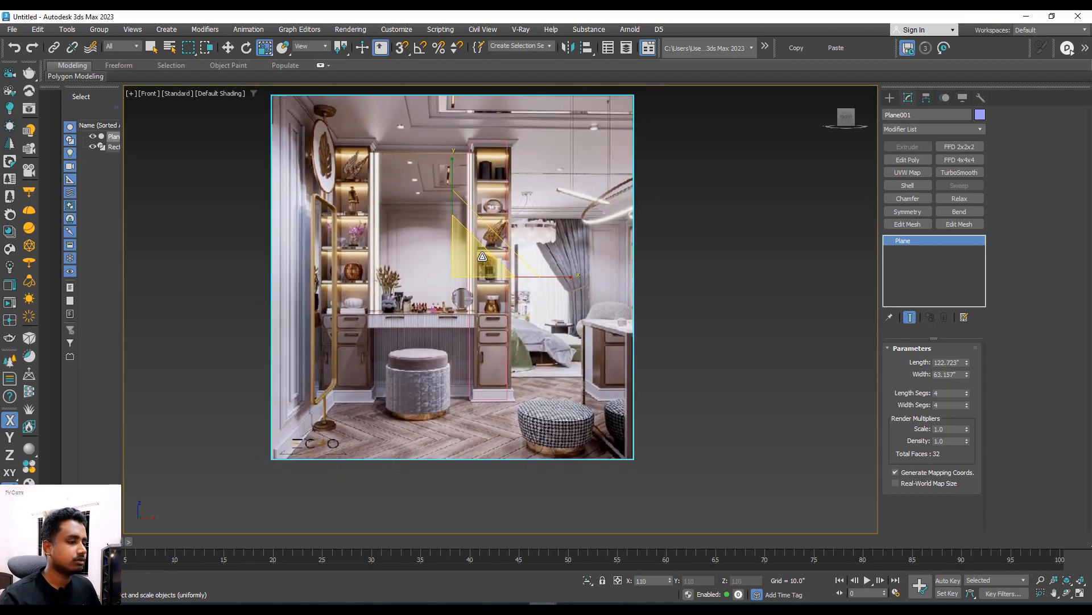
middle_click_drag(495, 260, 515, 310)
key("w")
- Extrude the shelf column rectangle by 14" and inspect its depth in the perspective view
left_click(500, 310)
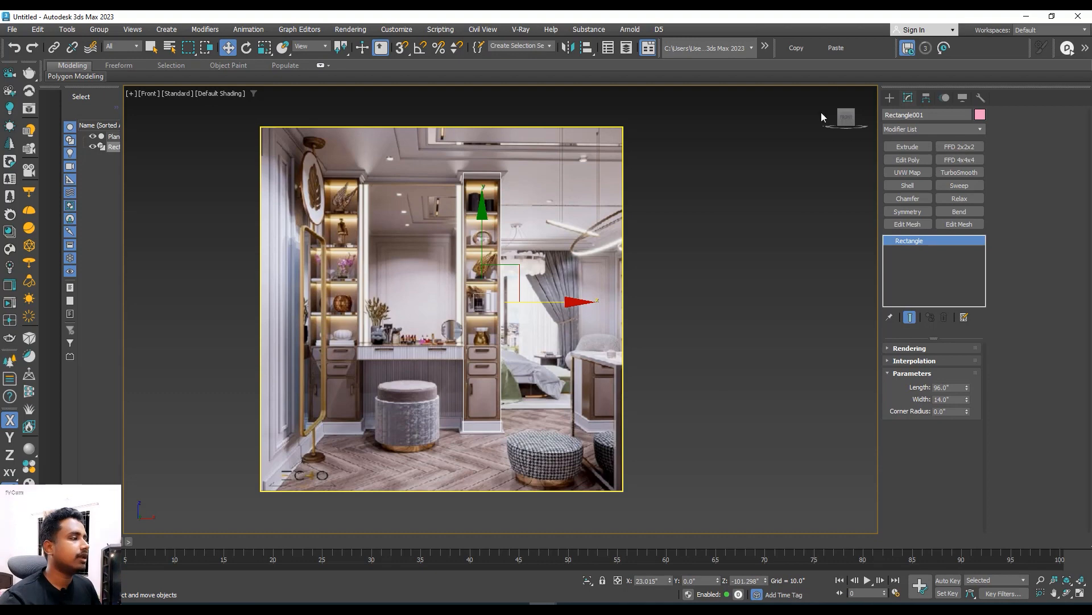
left_click(909, 148)
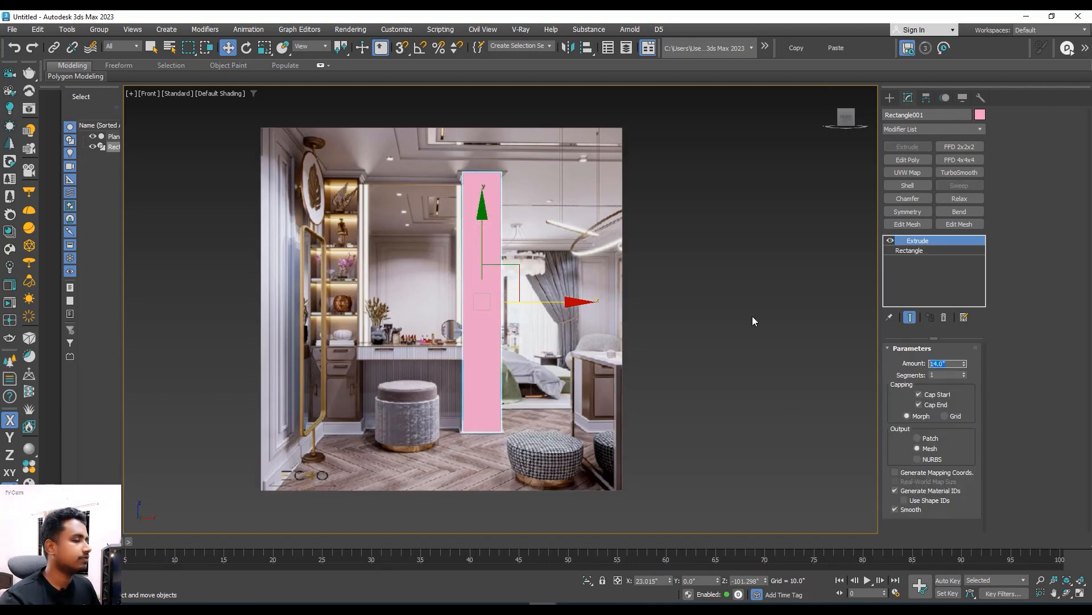
key("p")
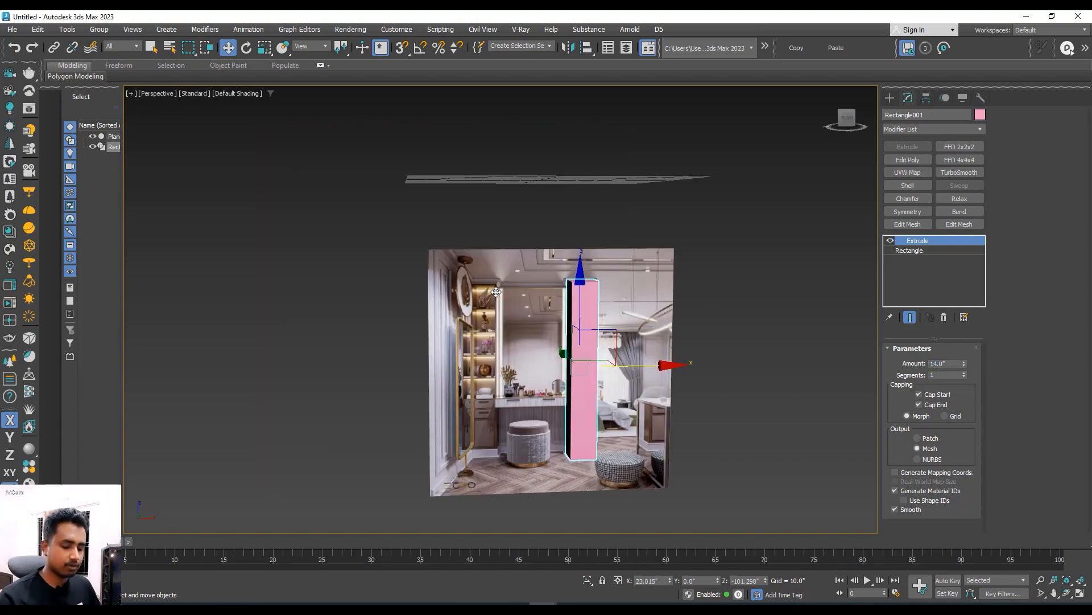
scroll(497, 292, "up", 2)
middle_click_drag(496, 292, 541, 291, "alt")
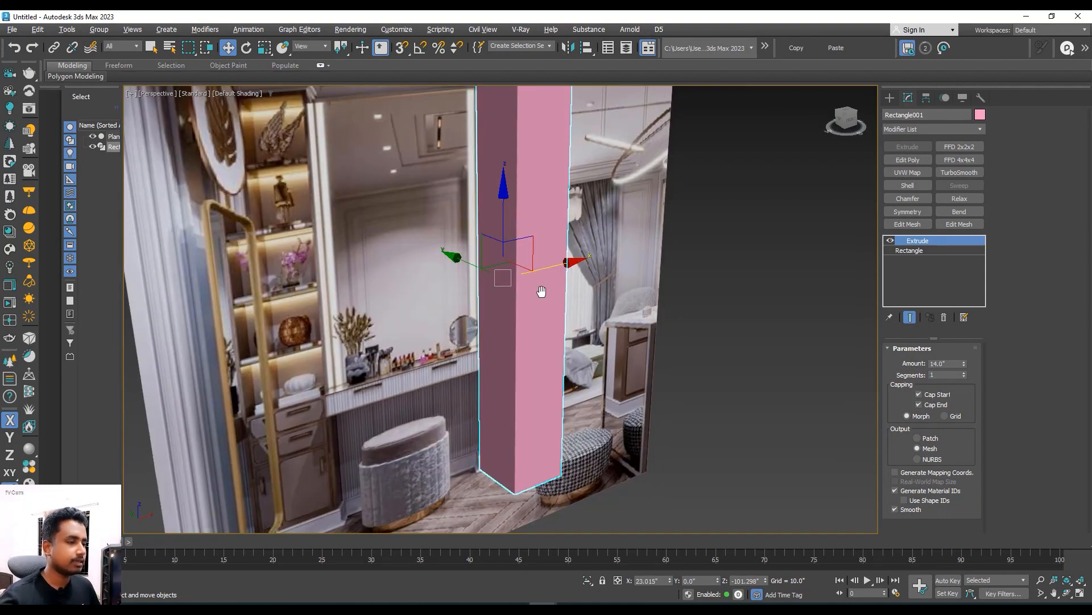
- Make the extruded column see-through and return to the front view
key("alt+x")
key("alt+x")
key("alt+x")
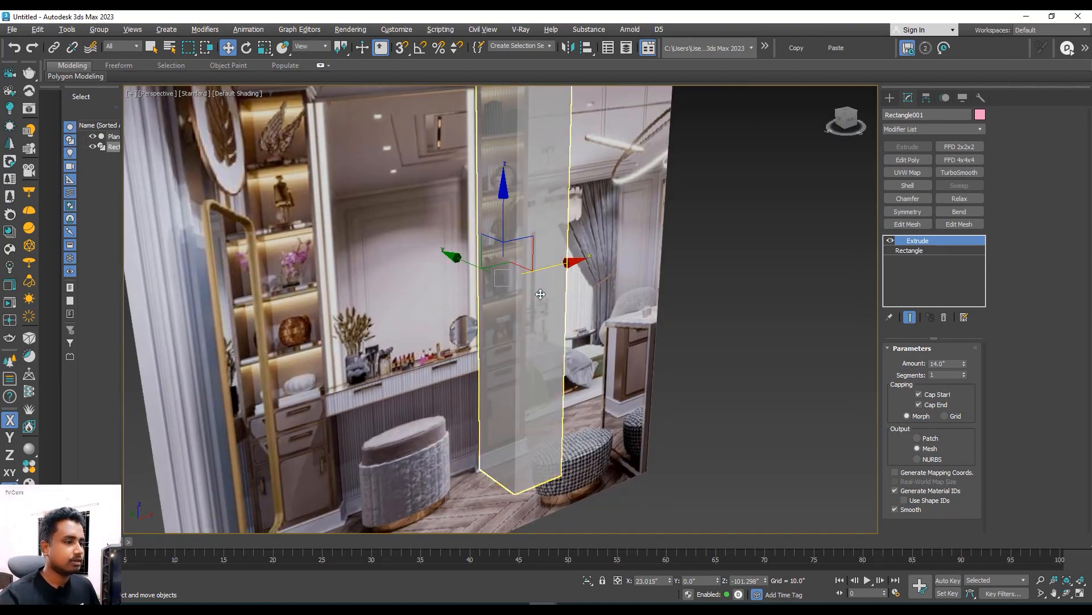
middle_click_drag(540, 294, 541, 259, "alt")
key("f")
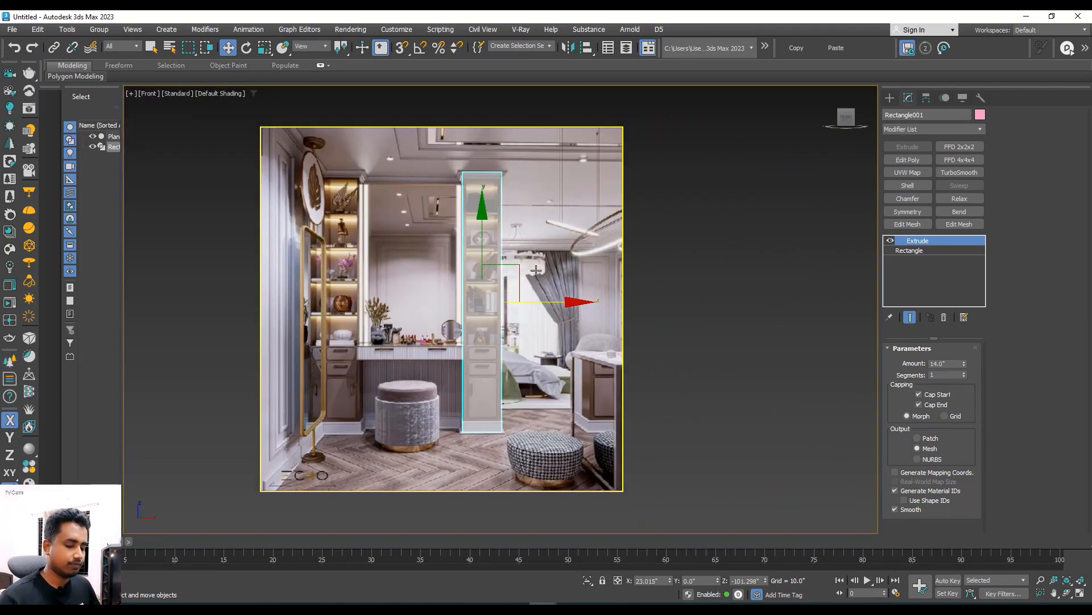
- Add an Edit Poly modifier to the extruded shelf column
scroll(512, 256, "up", 2)
scroll(512, 256, "down", 2)
scroll(711, 273, "up", 2)
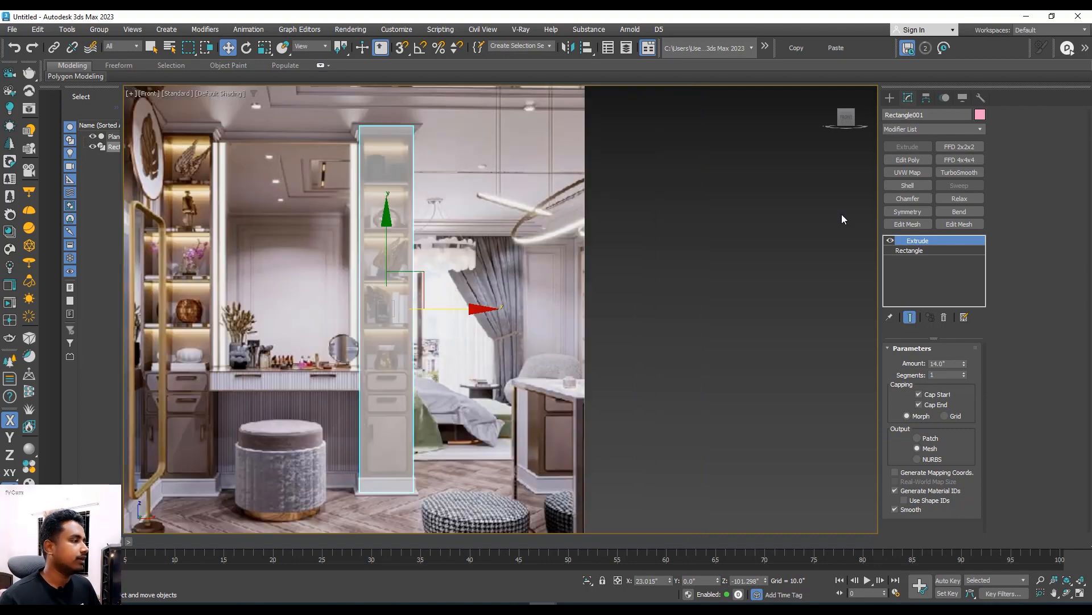
left_click(911, 160)
middle_click_drag(482, 313, 530, 258)
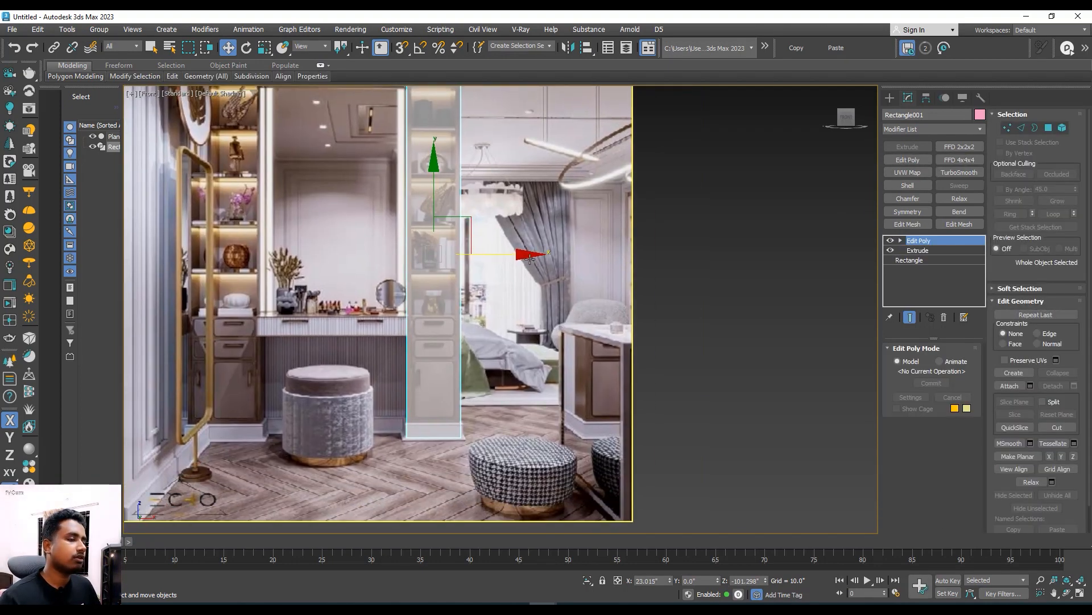
middle_click_drag(404, 294, 399, 340)
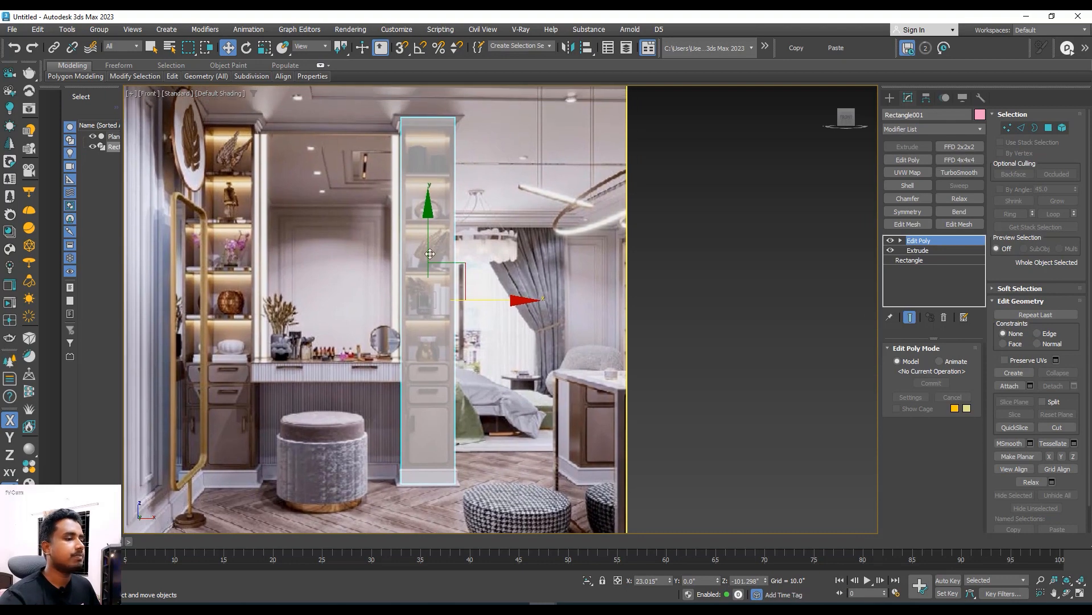
middle_click_drag(347, 266, 374, 301)
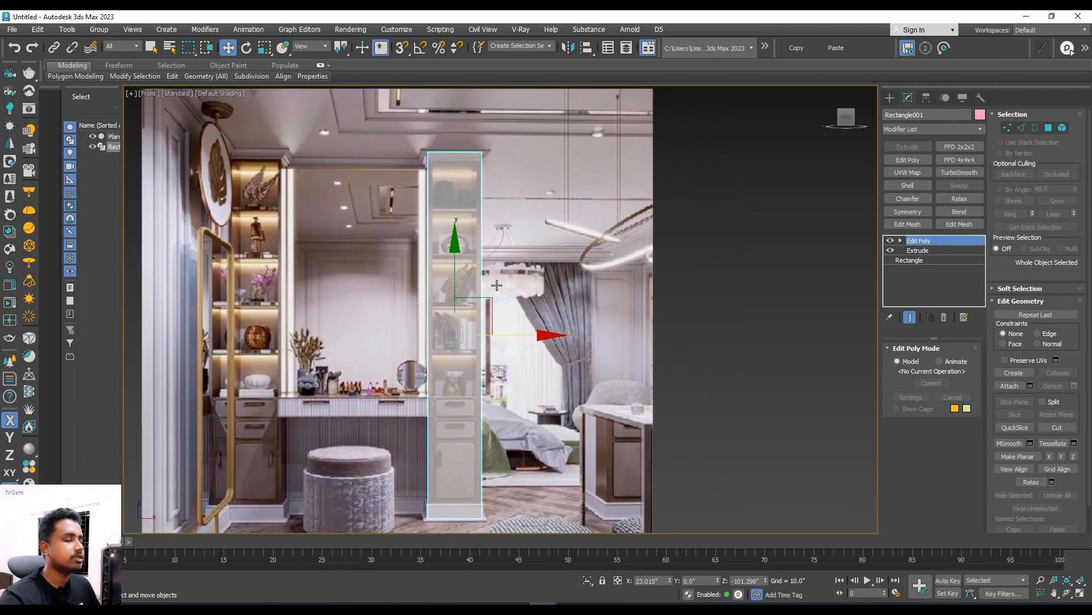
scroll(468, 287, "up", 2)
middle_click_drag(468, 287, 577, 256)
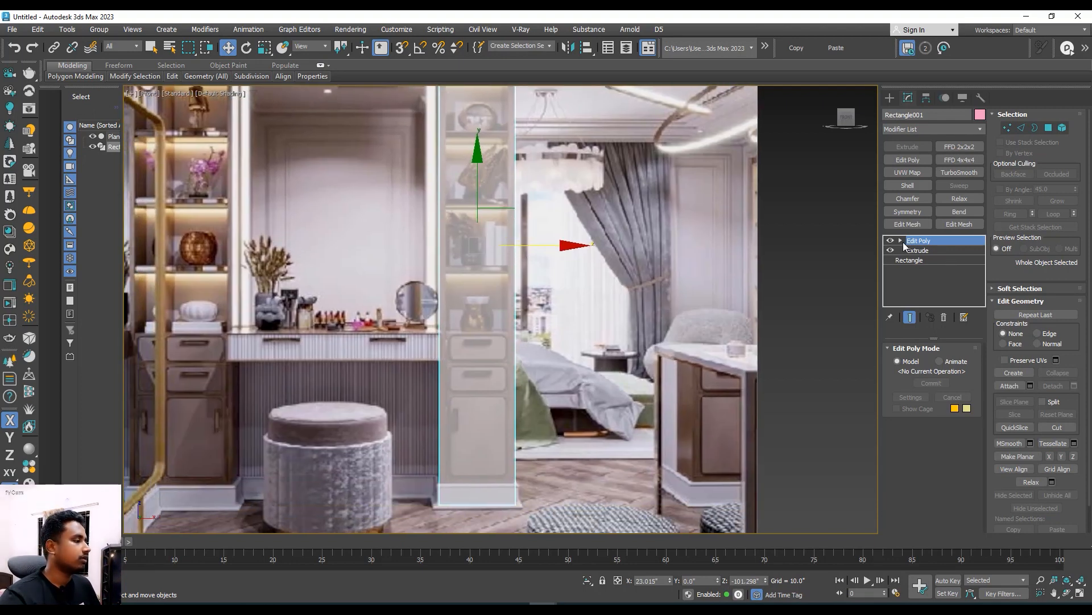
- Switch to edge editing and select the column's four vertical edges
left_click(901, 241)
left_click(931, 260)
middle_click_drag(408, 288, 409, 316)
scroll(487, 299, "down", 2)
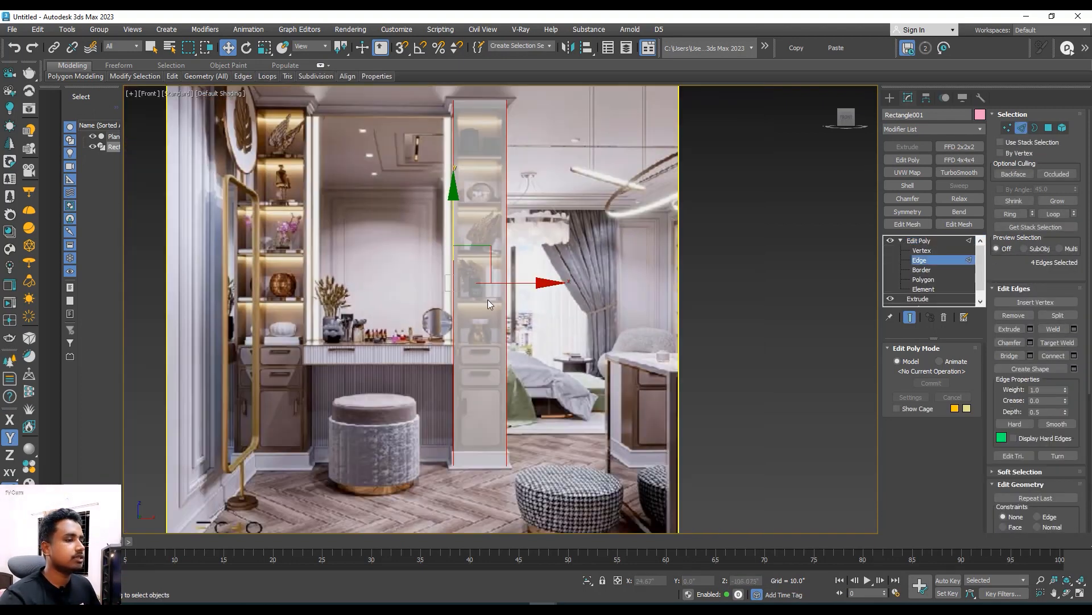
middle_click_drag(488, 299, 489, 310)
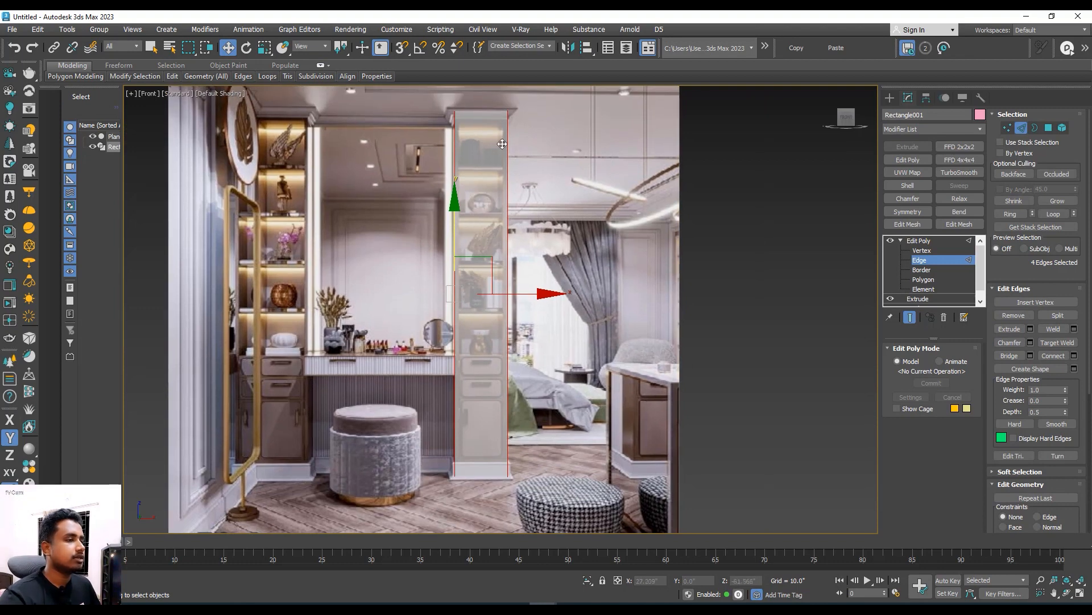
middle_click_drag(475, 342, 485, 316)
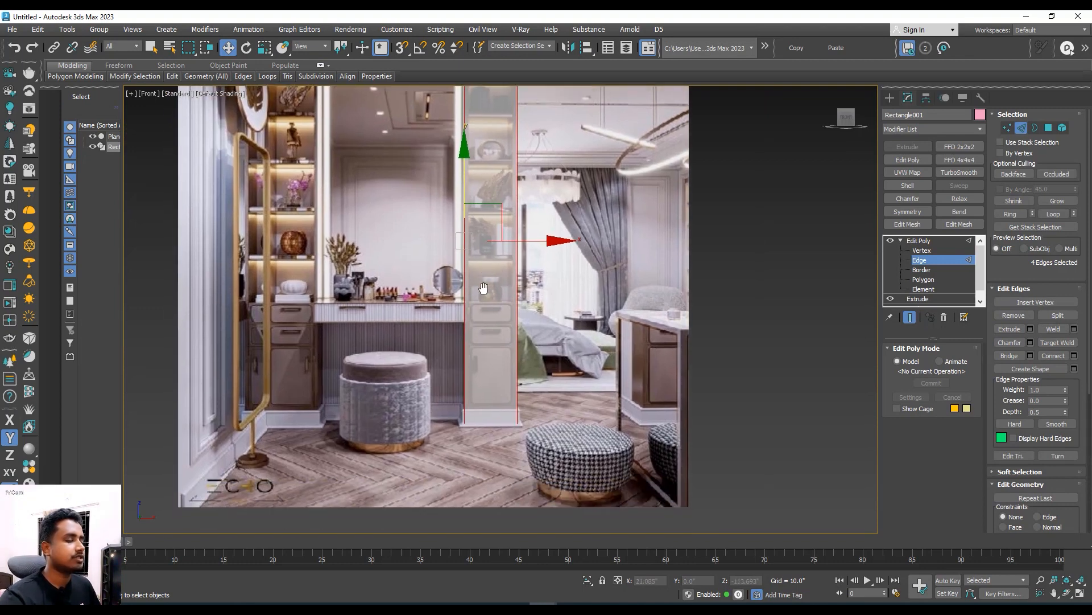
- Connect the column's four vertical edges with 6 segments, pinch -27 and slide -54
right_click(499, 237)
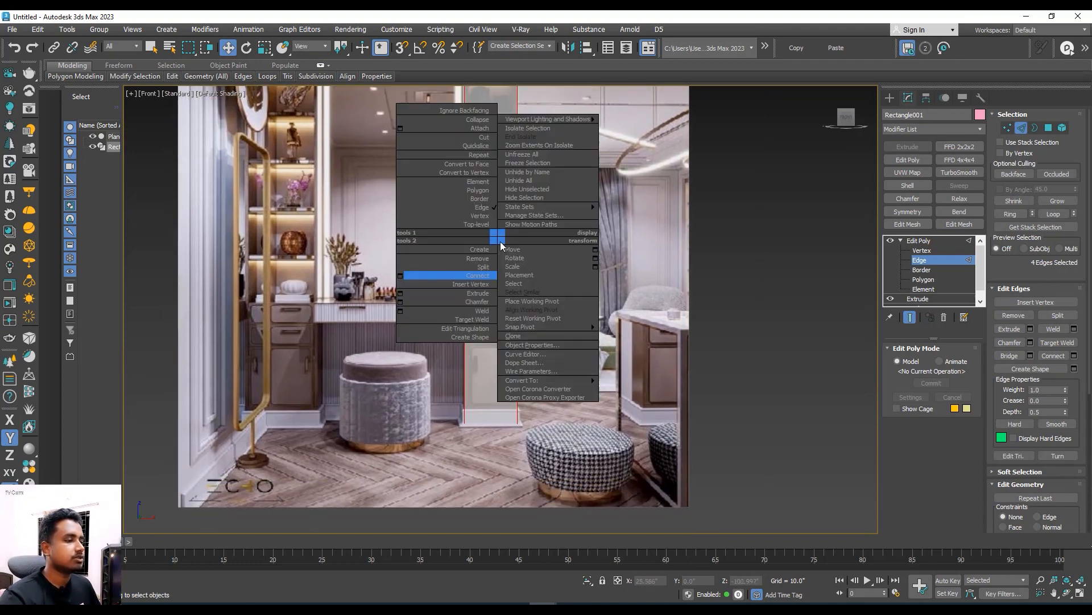
left_click(424, 275)
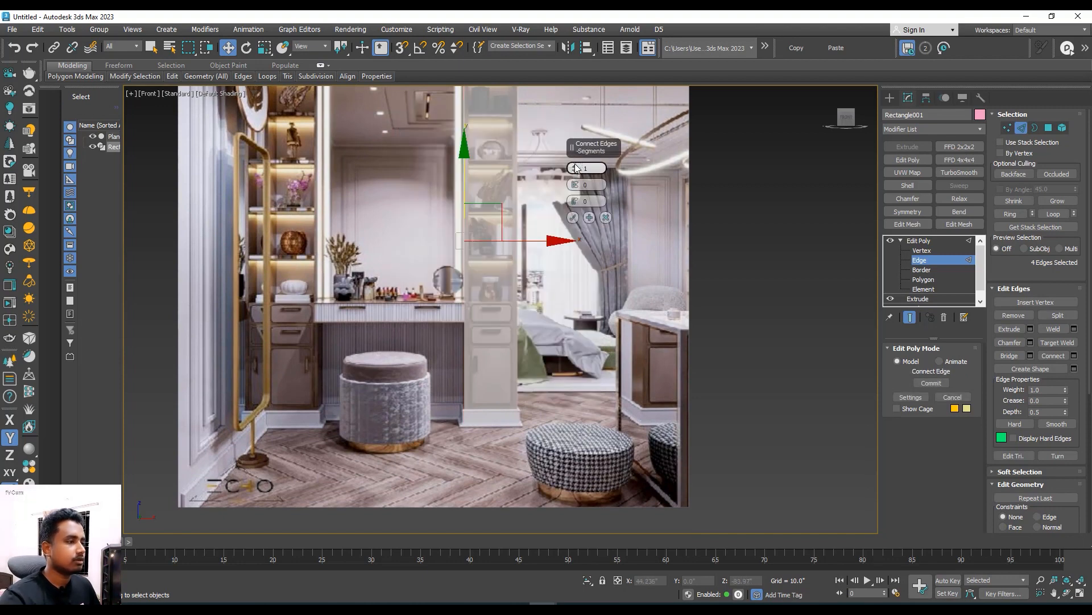
mouse_move(577, 168)
left_mouse_down()
mouse_move(577, 150)
mouse_move(577, 162)
left_mouse_up()
middle_click_drag(542, 168, 530, 219)
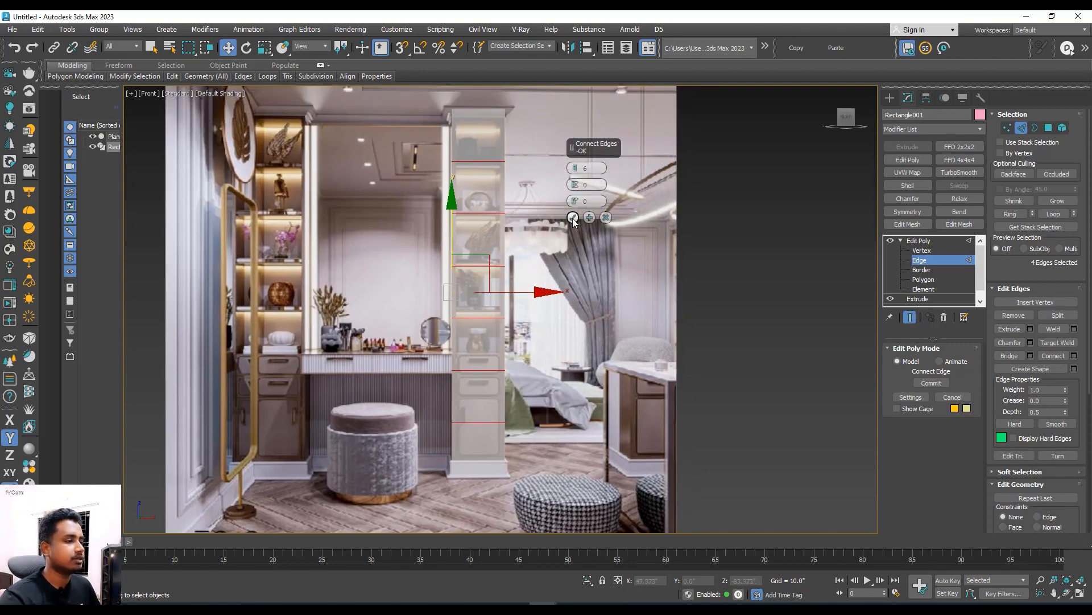
left_click_drag(576, 188, 574, 289)
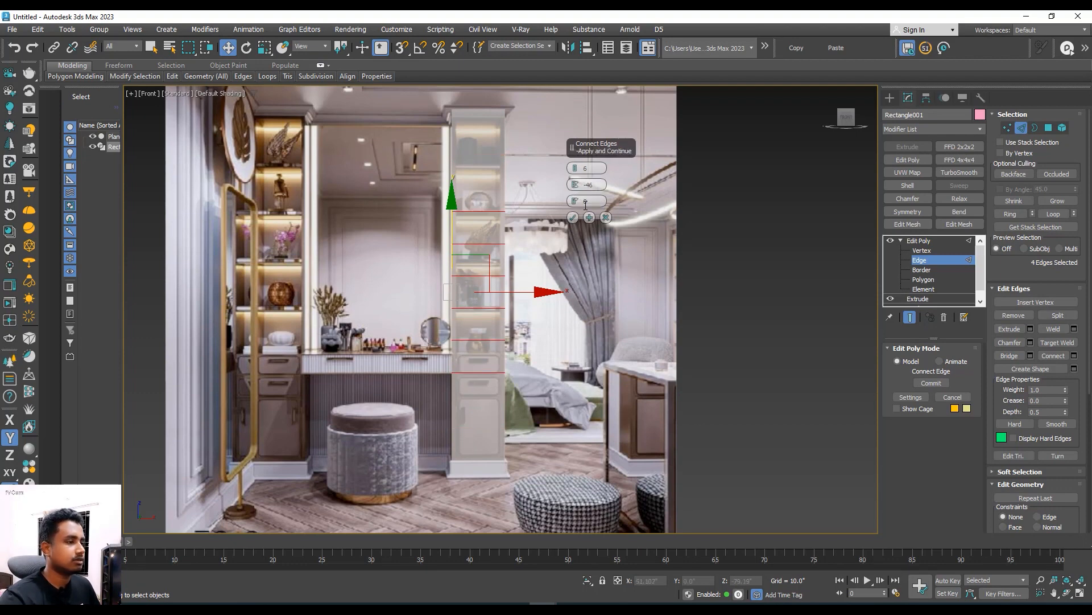
left_click_drag(576, 201, 578, 543)
left_click_drag(575, 188, 581, 43)
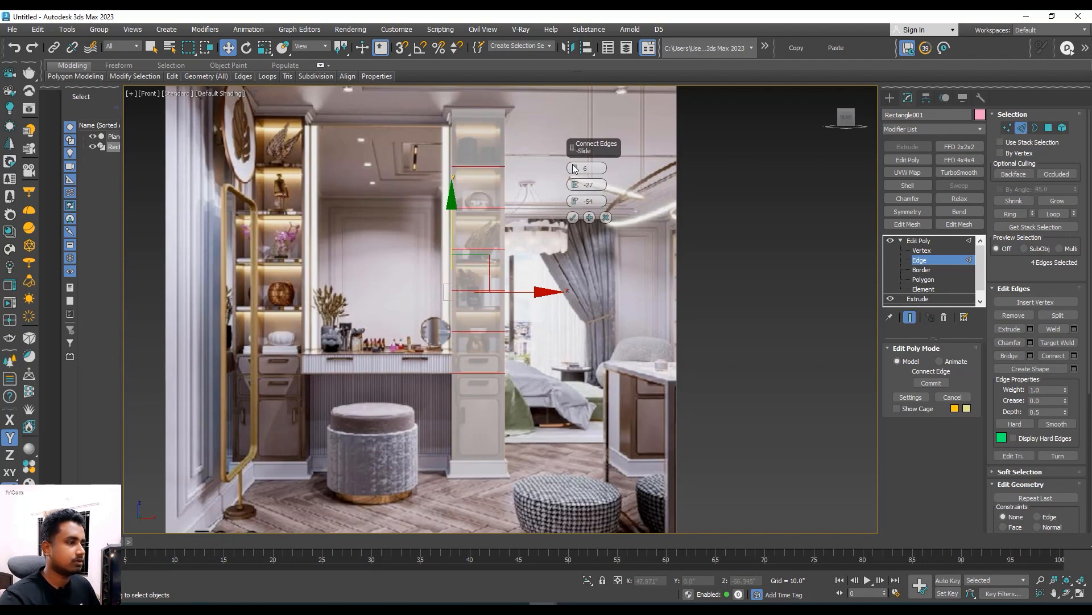
- Adjust the edge connection to 5 segments, pinch -26 and slide -65 to match the reference shelves, and apply it
left_click(575, 170)
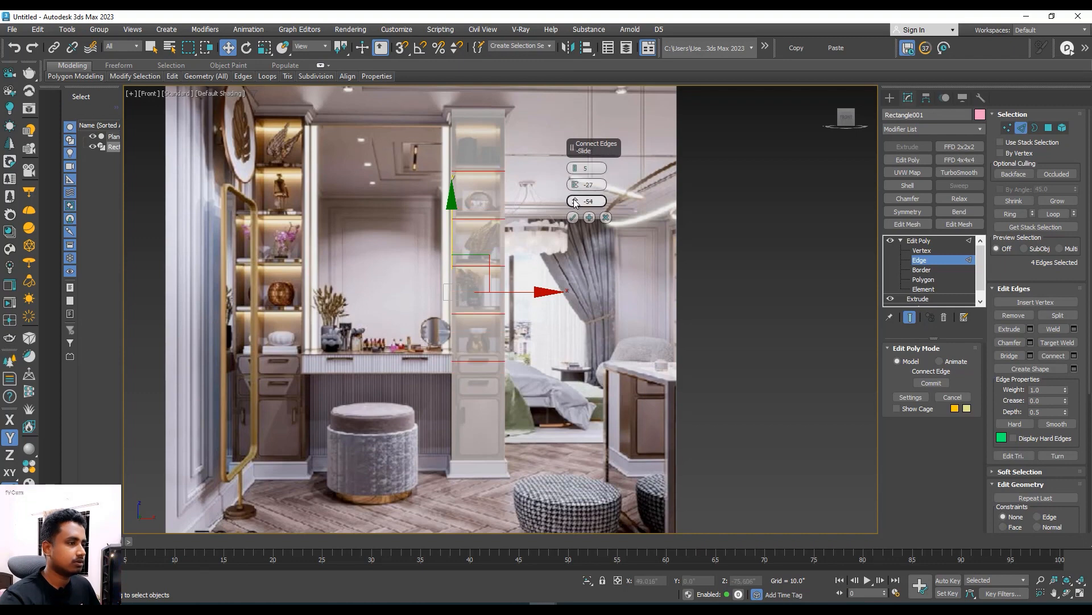
left_click_drag(576, 201, 577, 247)
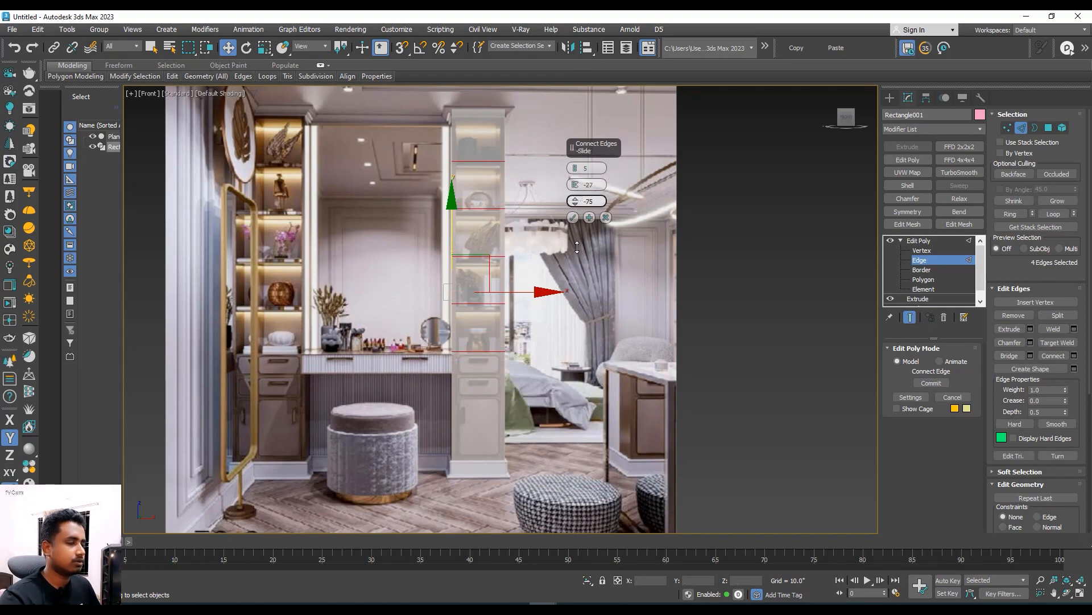
mouse_move(576, 185)
left_mouse_down()
mouse_move(575, 205)
mouse_move(576, 157)
mouse_move(580, 193)
mouse_move(578, 178)
left_mouse_up()
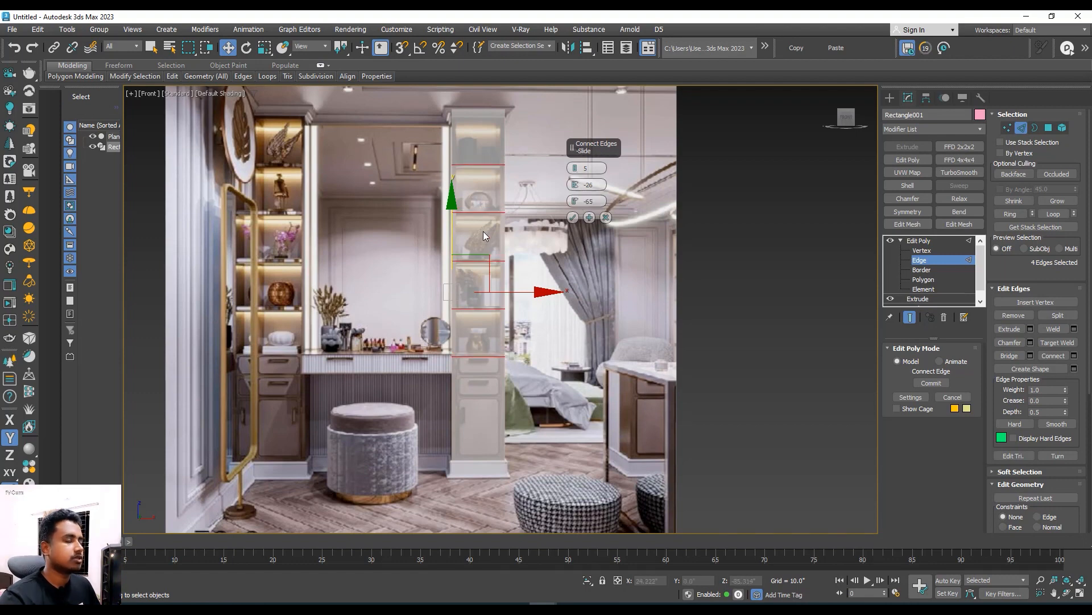
left_click(573, 217)
- Switch to polygon editing and select the front faces of the column's top two shelf compartments
scroll(507, 216, "up", 5)
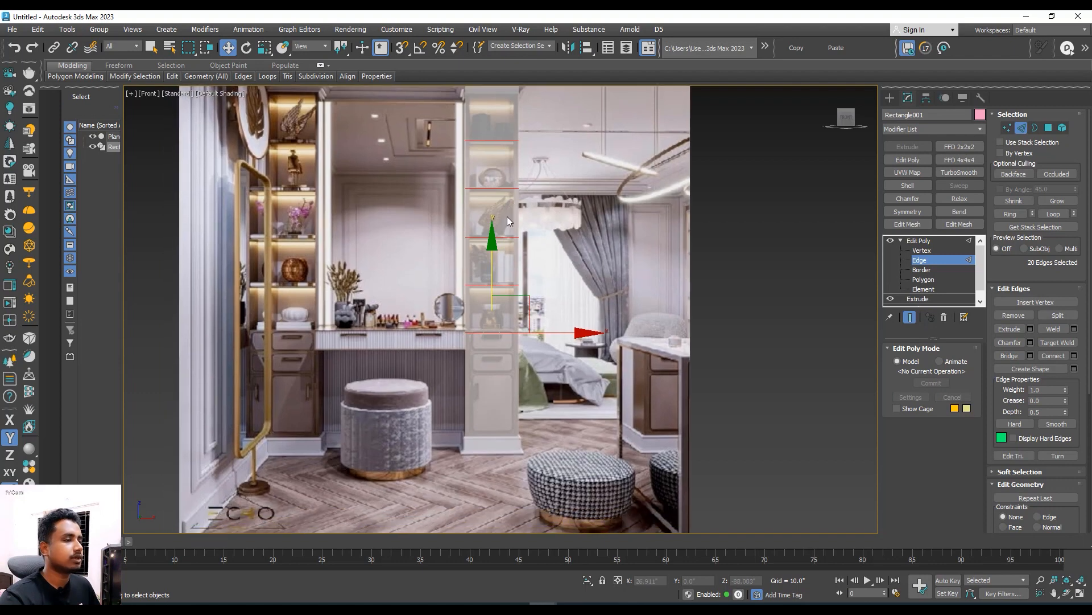
left_click(923, 279)
left_click(507, 142)
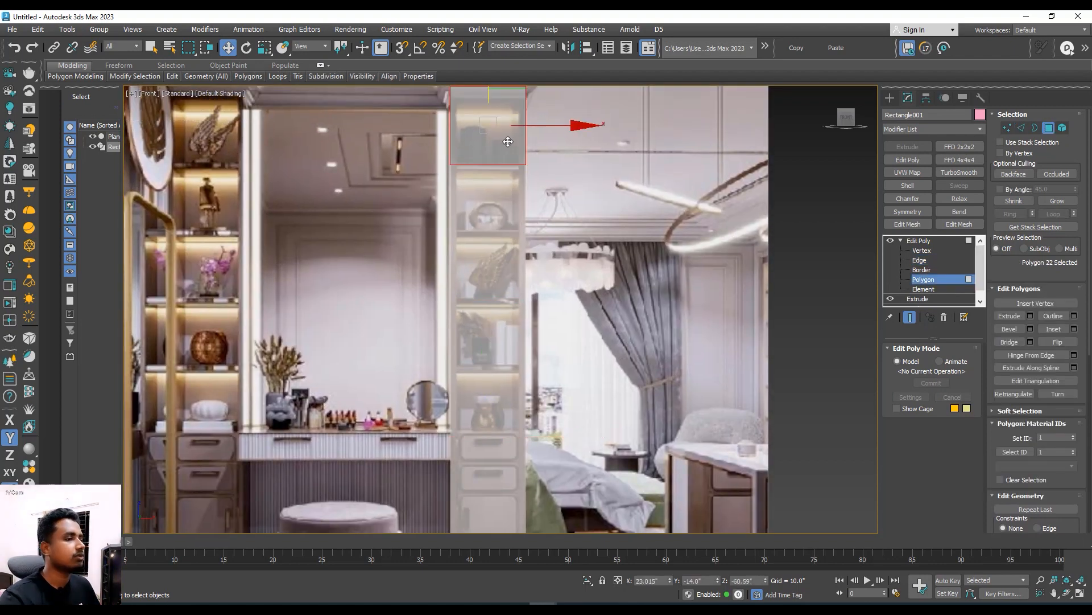
middle_click_drag(507, 141, 509, 163)
left_click(494, 224, "ctrl")
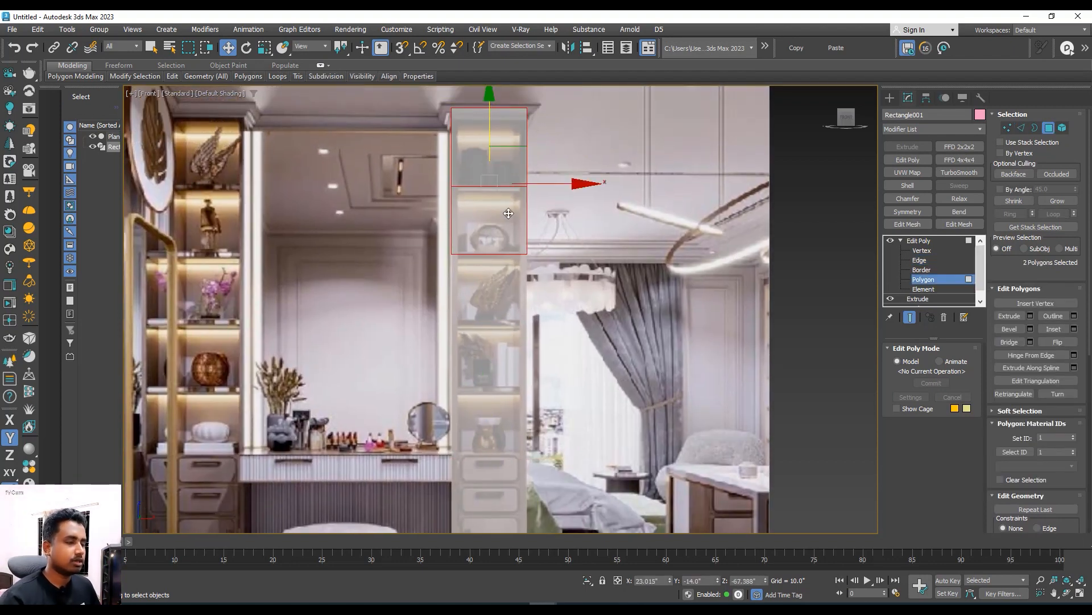
- Toggle the shaded display of the selected faces on and back off to compare it with the outline display
key("F2")
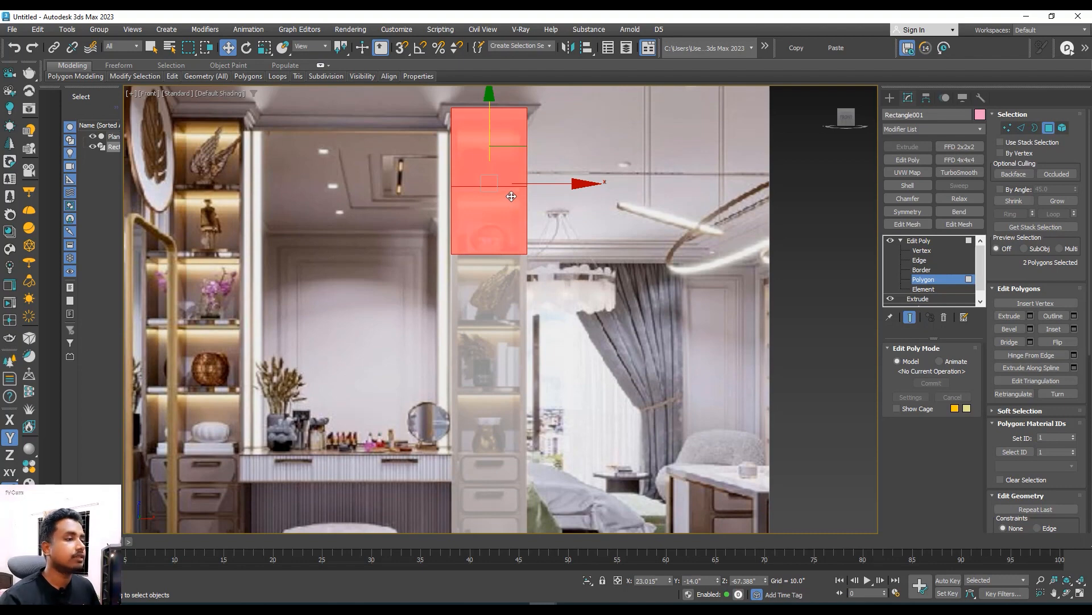
middle_click_drag(511, 196, 490, 200)
key("F2")
key("F2")
key("F2")
key("F2")
key("F2")
key("F2")
key("F2")
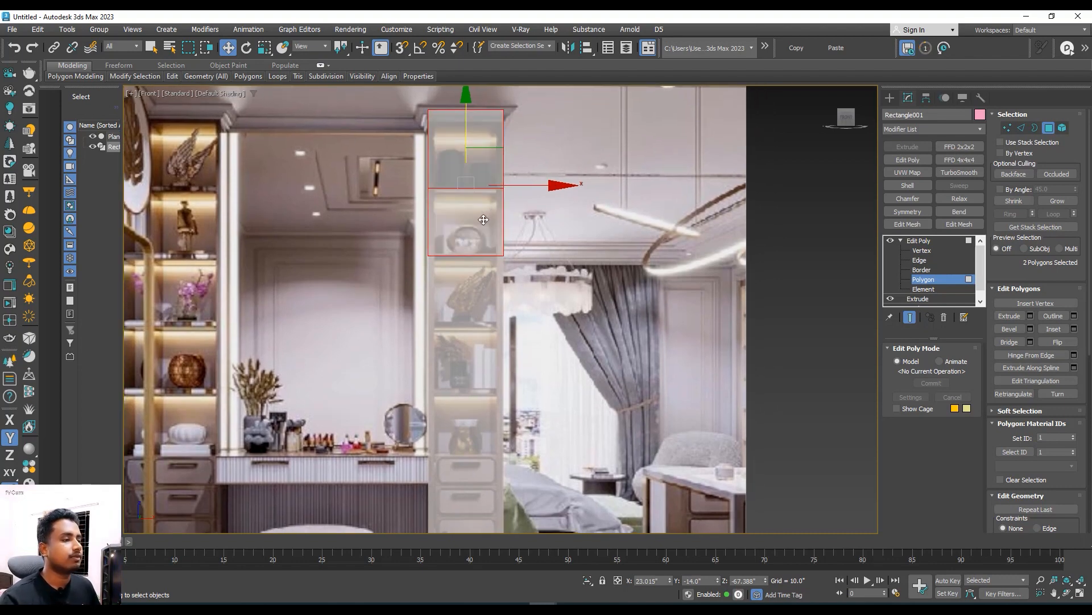
key("F2")
key("F2")
- Add the three lower shelf compartment faces to the polygon selection
middle_click_drag(473, 277, 464, 241)
left_click(465, 241, "ctrl")
left_click(466, 319, "ctrl")
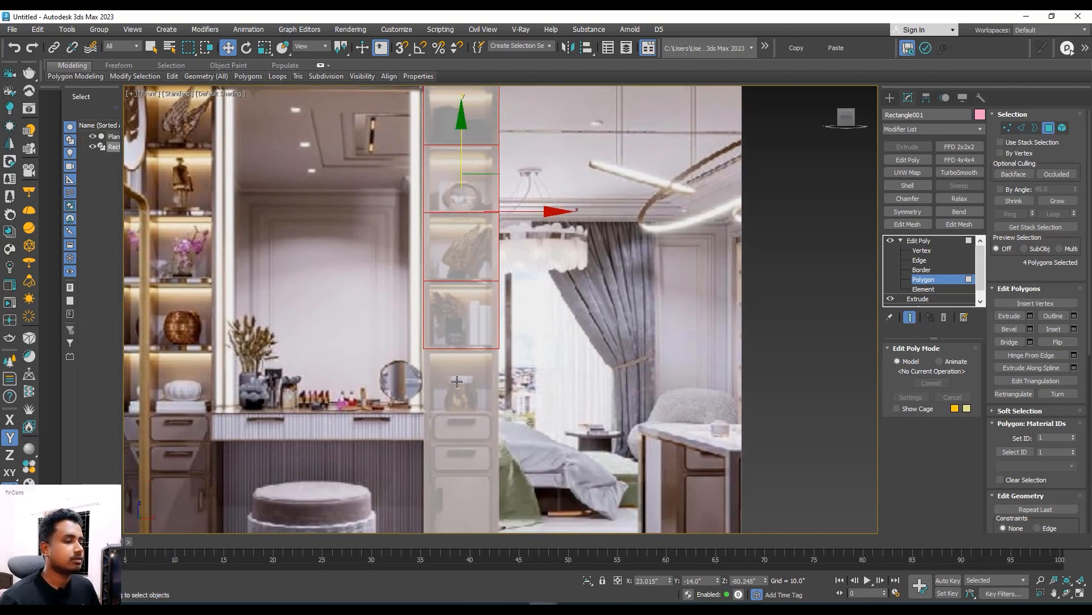
left_click(457, 382, "ctrl")
scroll(462, 354, "down", 2)
- Inset the five selected shelf faces as a group by 0.299"
right_click(476, 241)
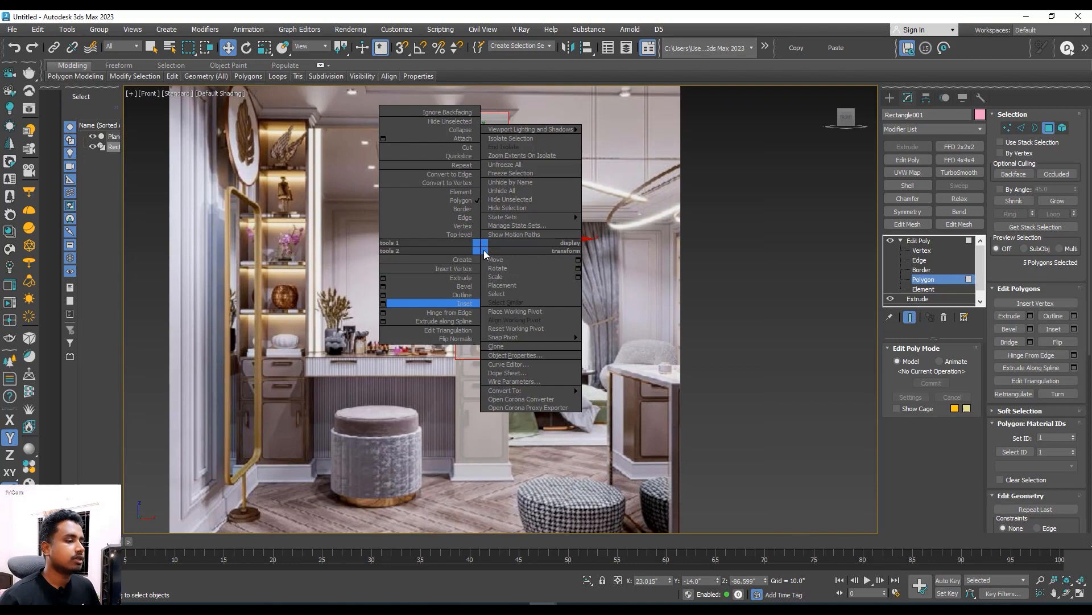
left_click(421, 308)
scroll(476, 241, "up", 4)
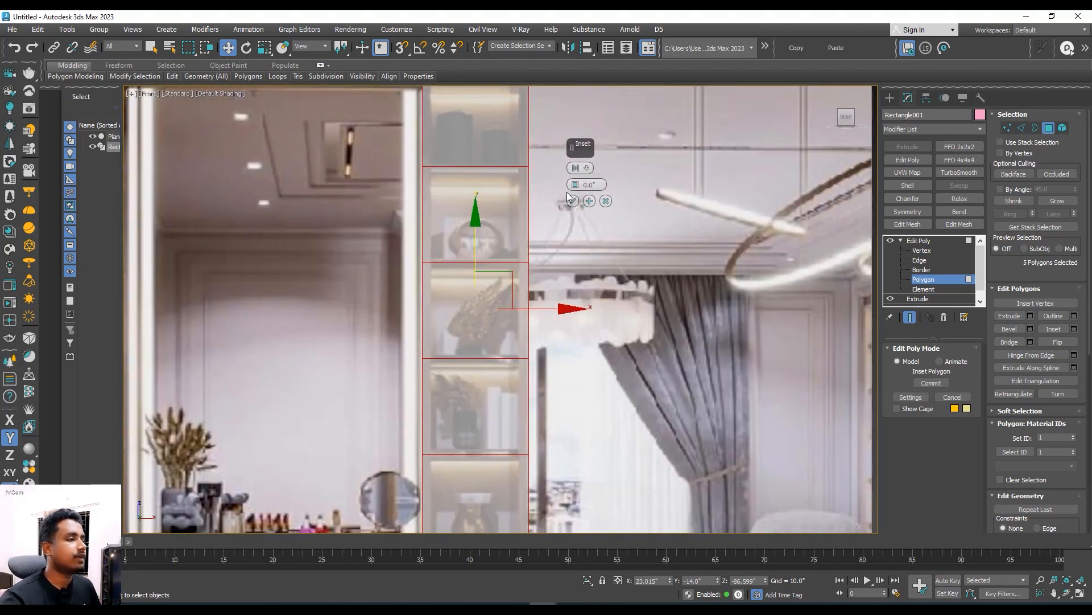
left_click_drag(576, 183, 576, 183)
scroll(439, 191, "down", 3)
middle_click_drag(458, 233, 455, 249)
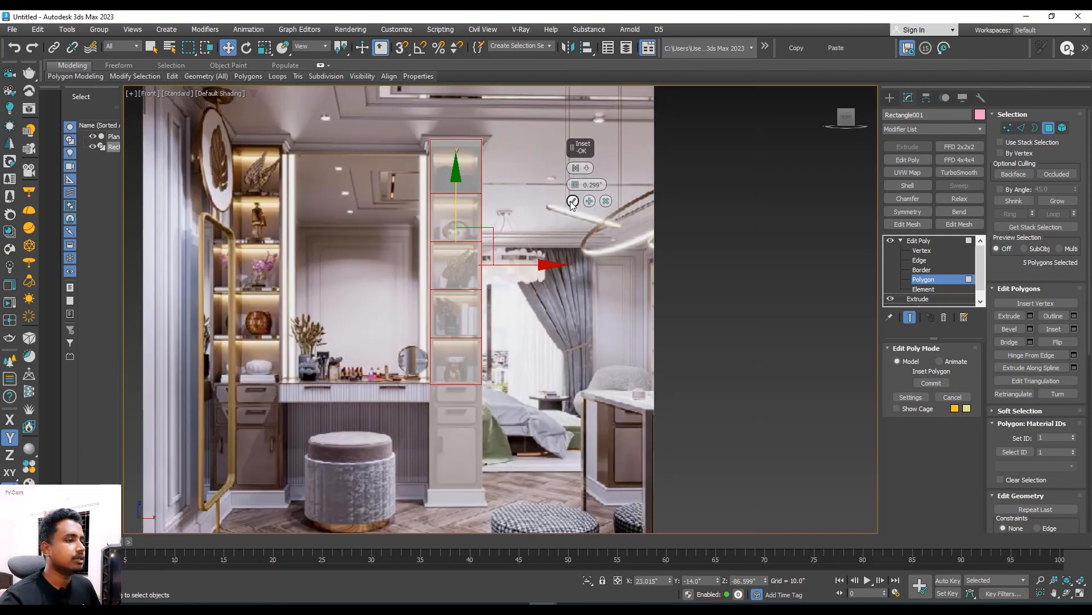
left_click(571, 202)
- Start a second inset on the five shelf faces and set its type to By Polygon
scroll(451, 157, "up", 3)
right_click(447, 187)
left_click(347, 245)
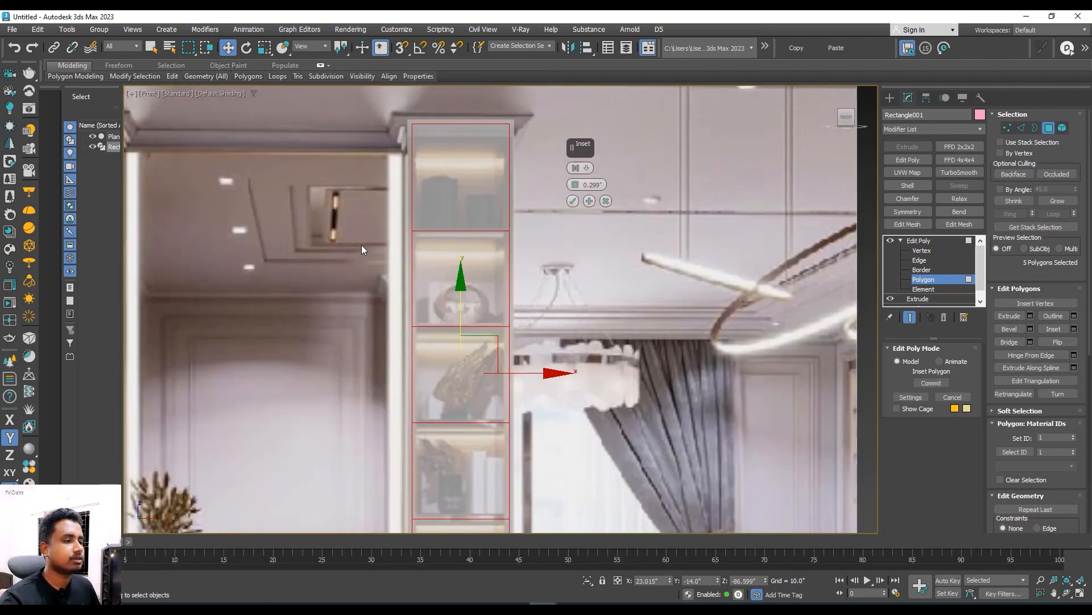
middle_click_drag(457, 203, 451, 231)
middle_click_drag(468, 277, 470, 216)
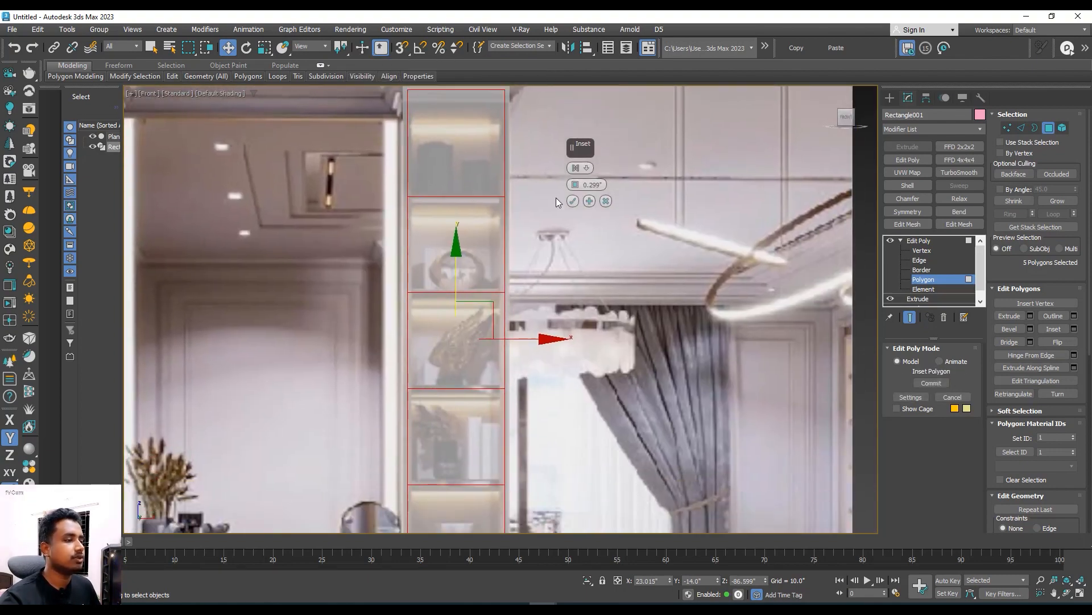
left_click(587, 170)
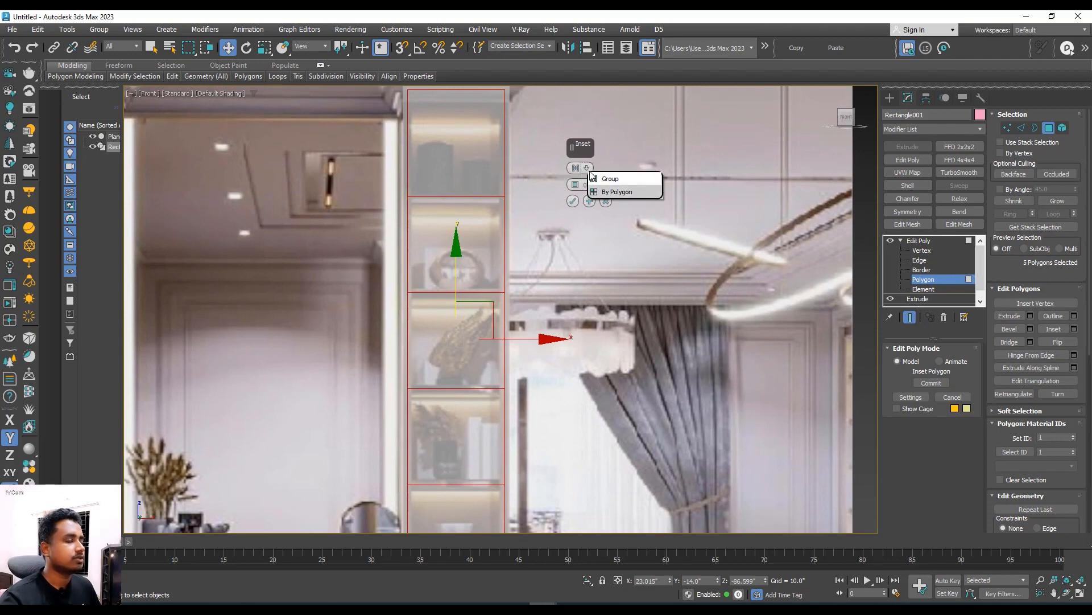
left_click(617, 191)
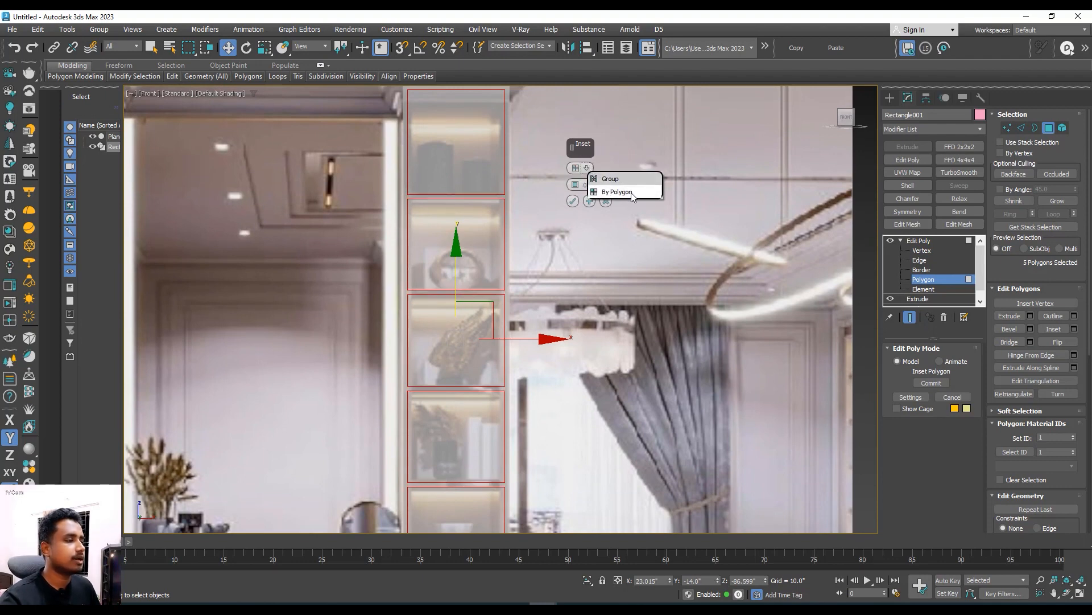
- Set the per-polygon inset amount to 0.448", apply it, and restore the shaded view
left_click_drag(575, 185, 577, 179)
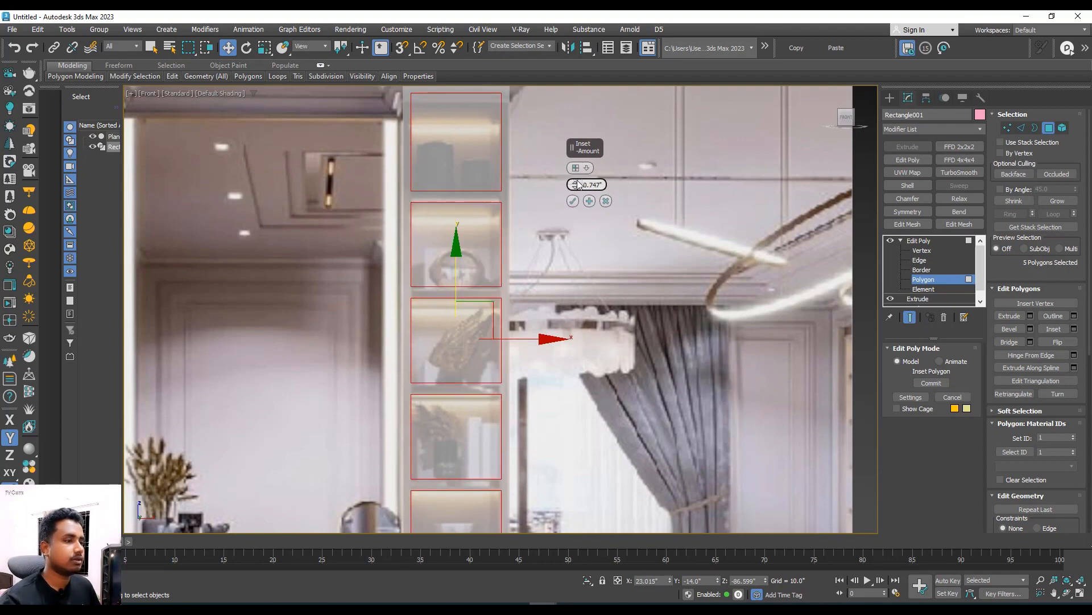
key("F3")
left_click_drag(573, 188, 575, 190)
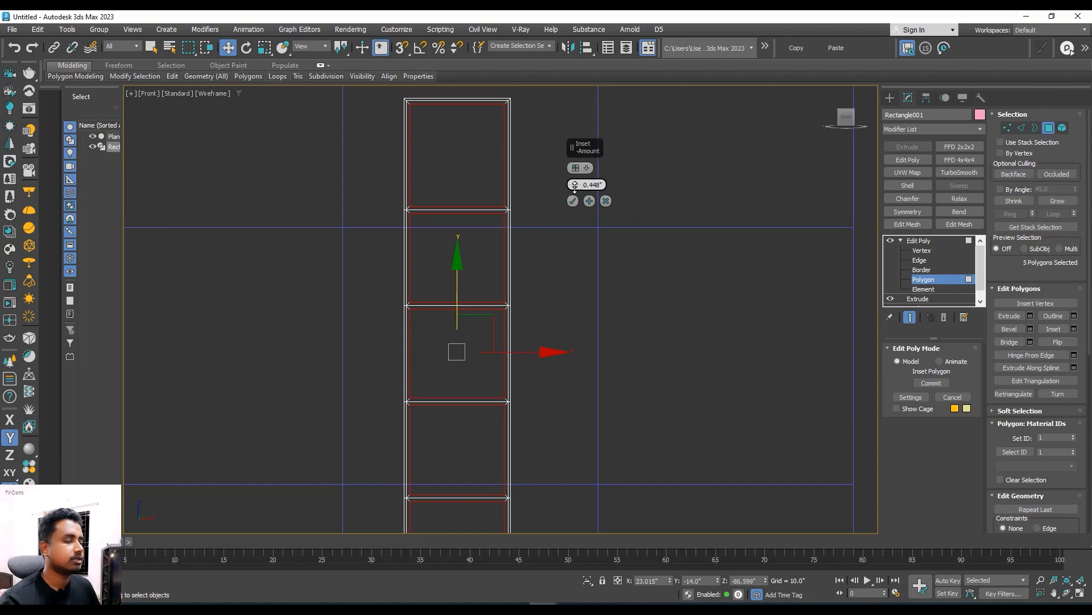
left_click(573, 204)
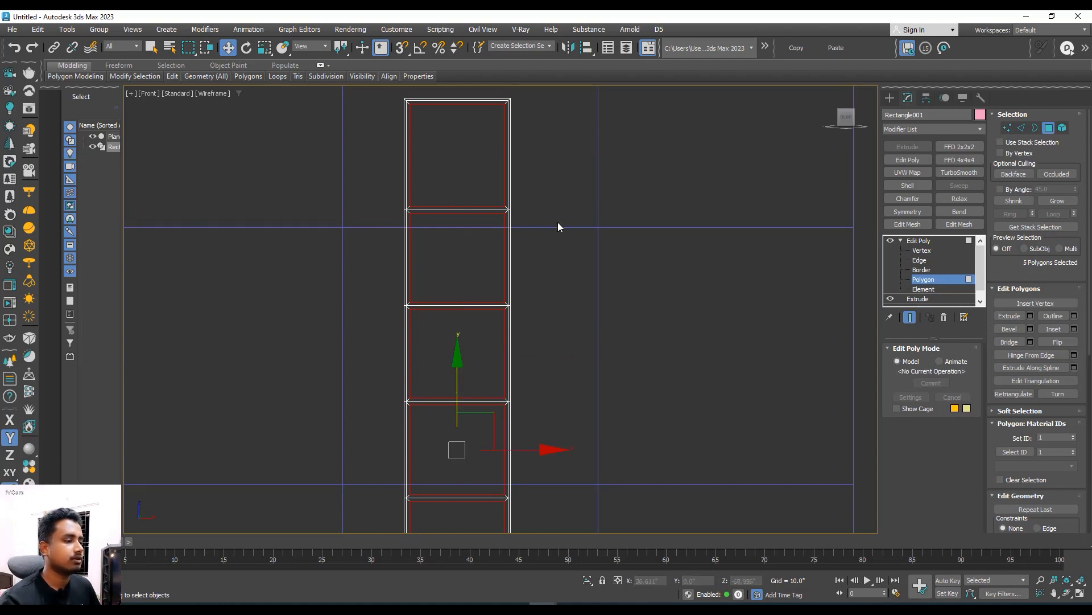
key("F3")
- Switch to edge editing and select the four vertical edges of the column's lower cabinet section
middle_click_drag(550, 226, 548, 191)
scroll(546, 208, "down", 6)
scroll(535, 236, "up", 2)
middle_click_drag(529, 237, 521, 150)
scroll(479, 367, "up", 4)
middle_click_drag(511, 329, 485, 336)
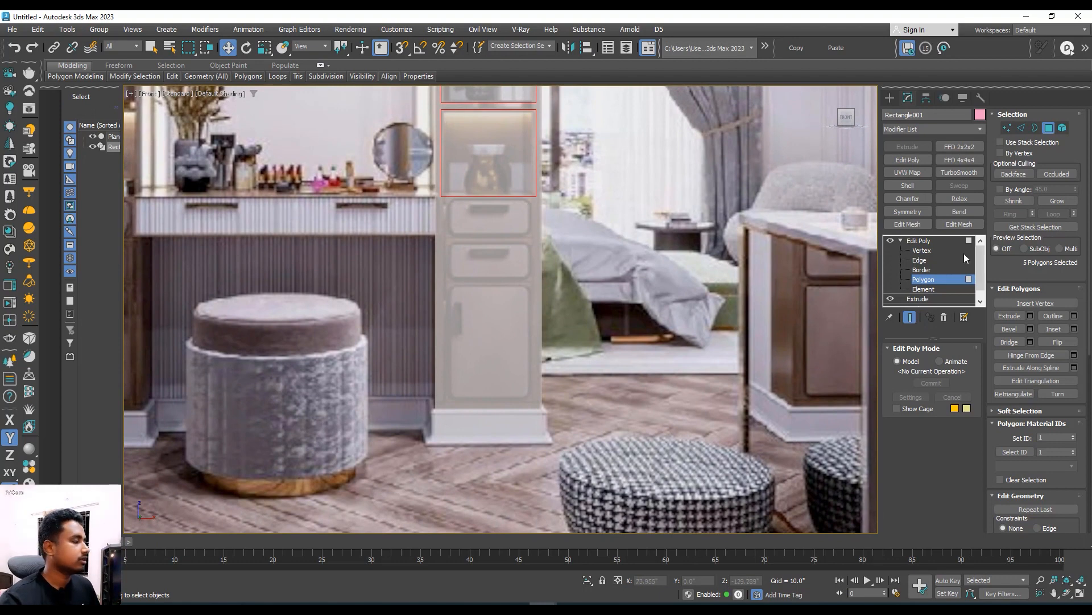
left_click(932, 260)
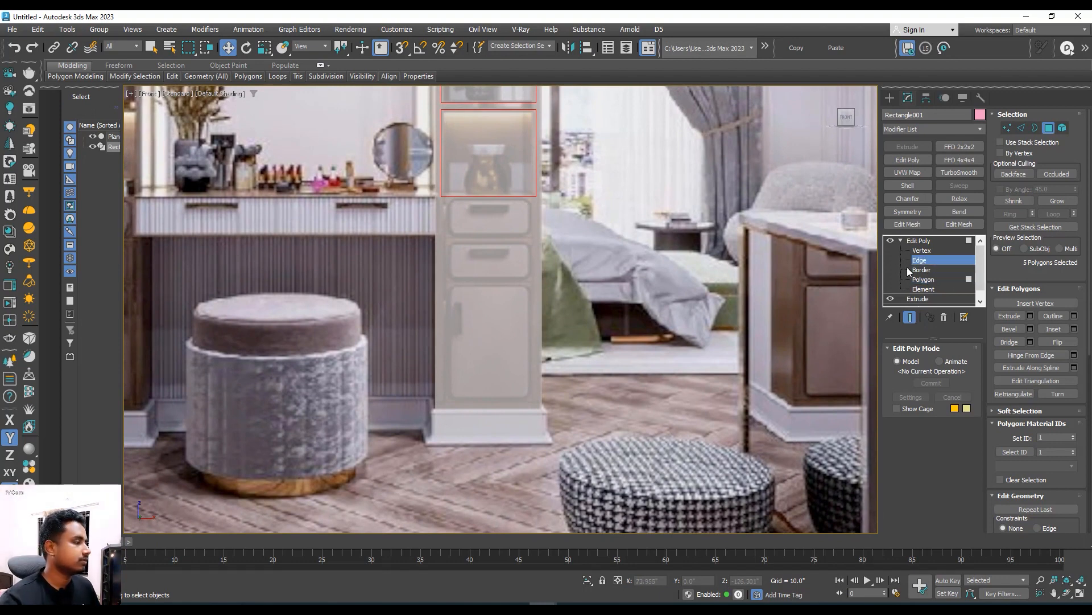
left_click_drag(284, 349, 285, 349)
- Start connecting the lower section's four vertical edges, with pinch and slide reset to 0
middle_click_drag(517, 317, 494, 291)
right_click(509, 285)
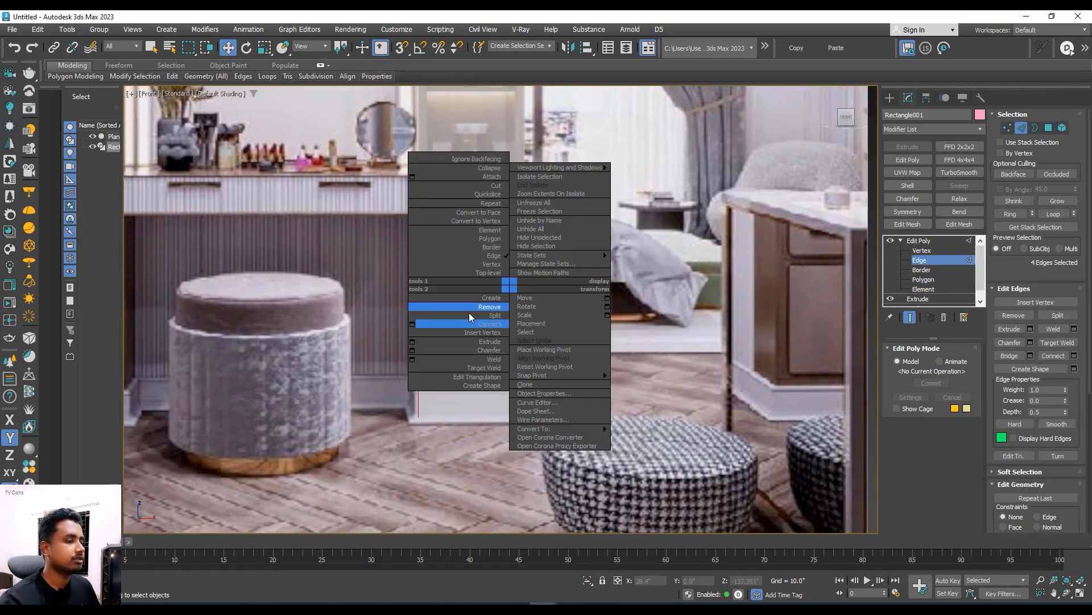
left_click(413, 324)
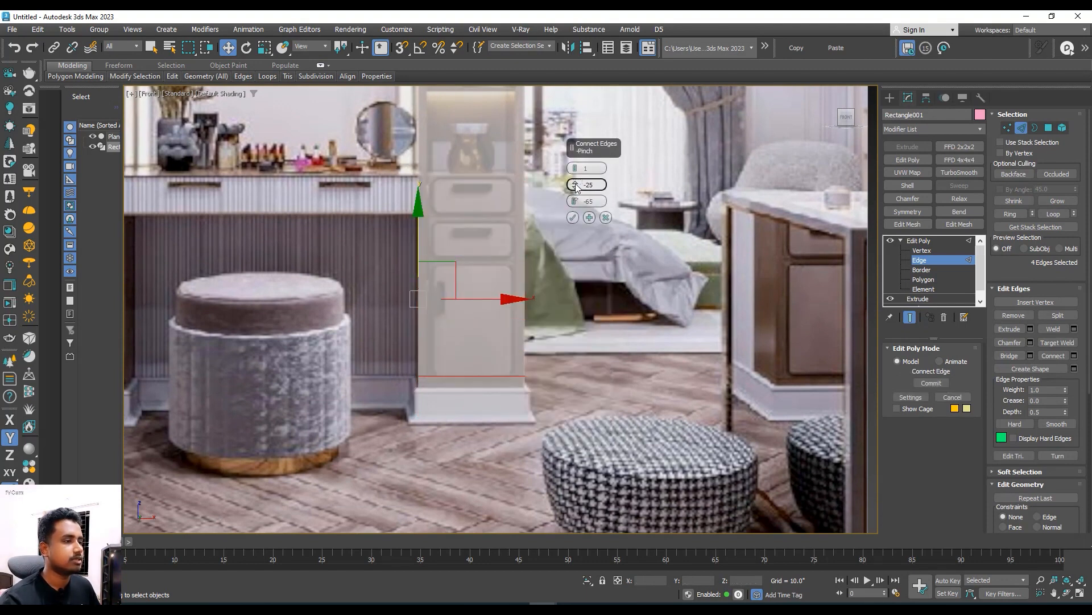
right_click(575, 200)
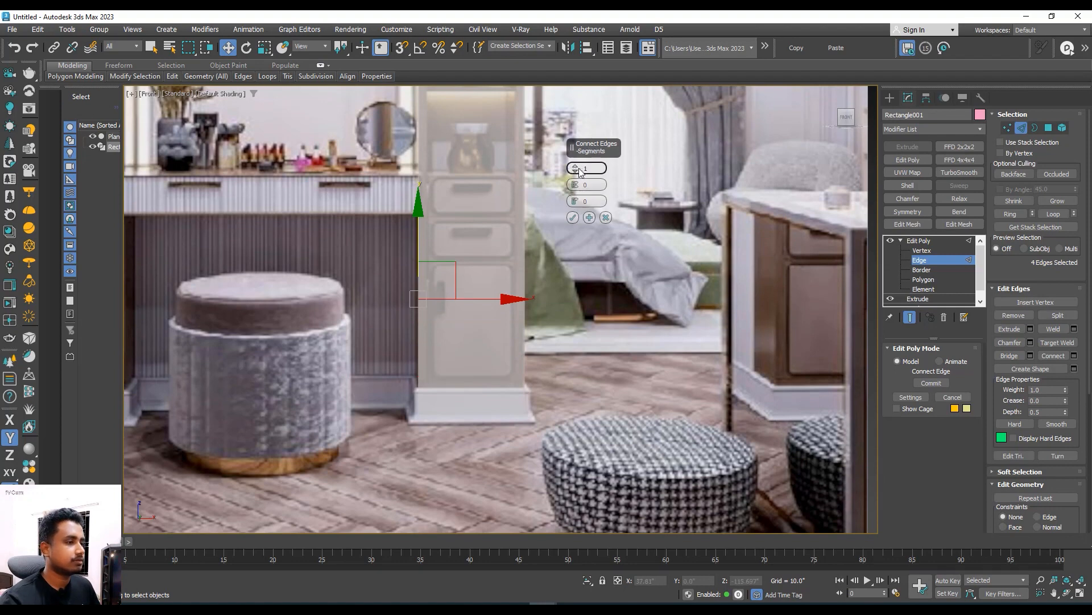
- Connect the lower section's four vertical edges with 2 segments, pinch -34 and slide 136, matching the reference drawer divisions
left_click_drag(577, 168, 576, 167)
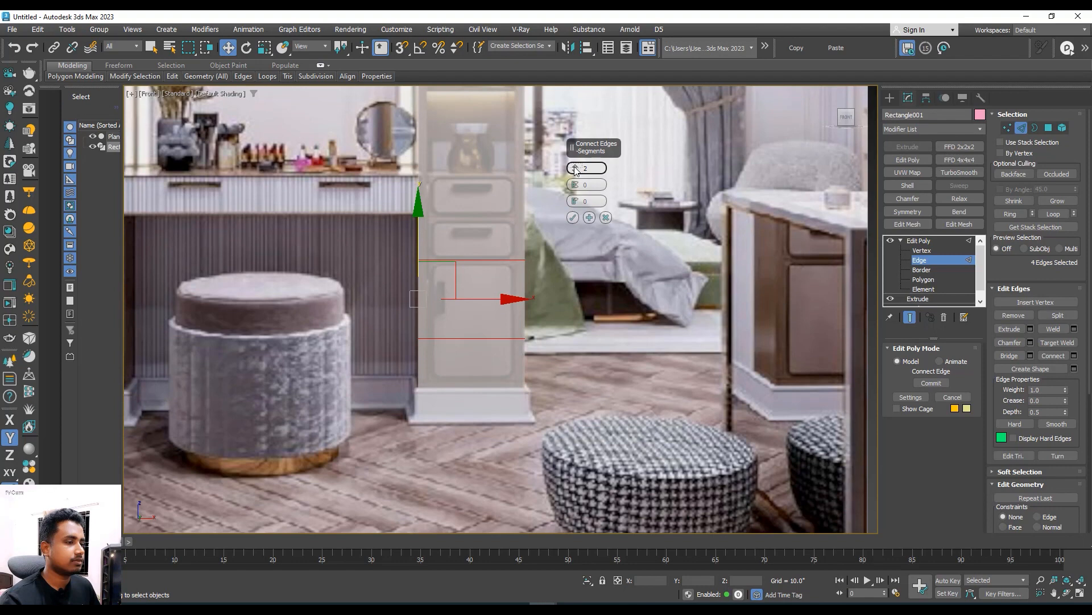
left_click_drag(575, 185, 584, 98)
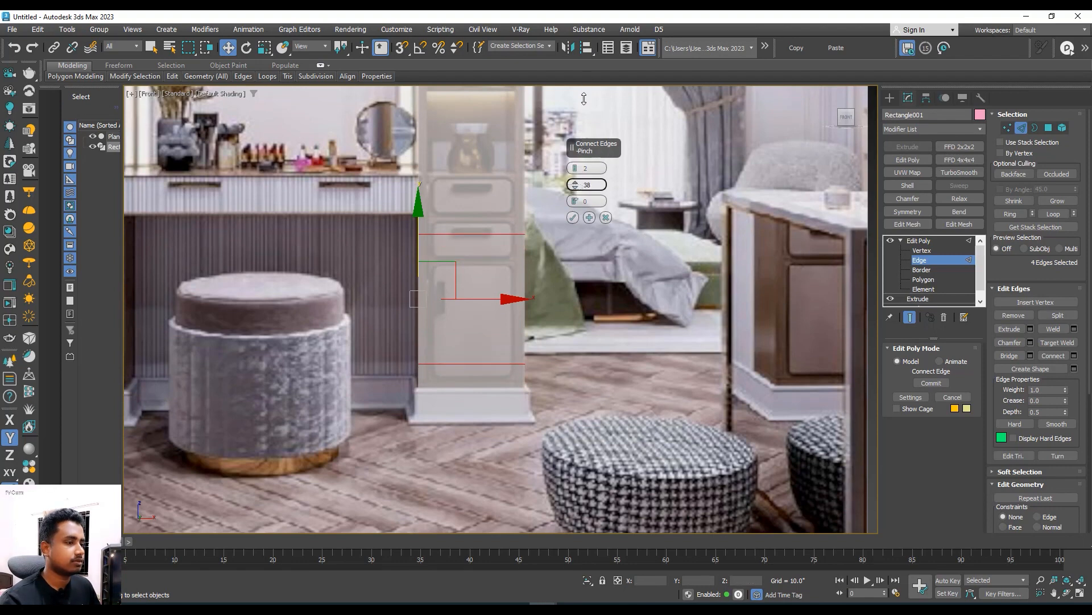
left_click_drag(576, 168, 565, 279)
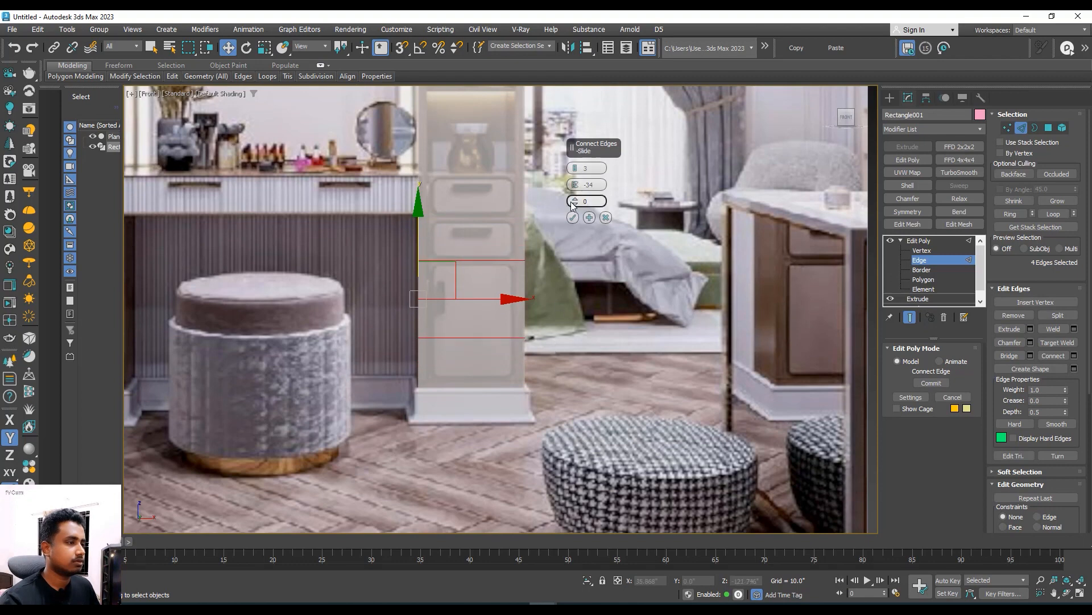
left_click_drag(572, 205, 623, 544)
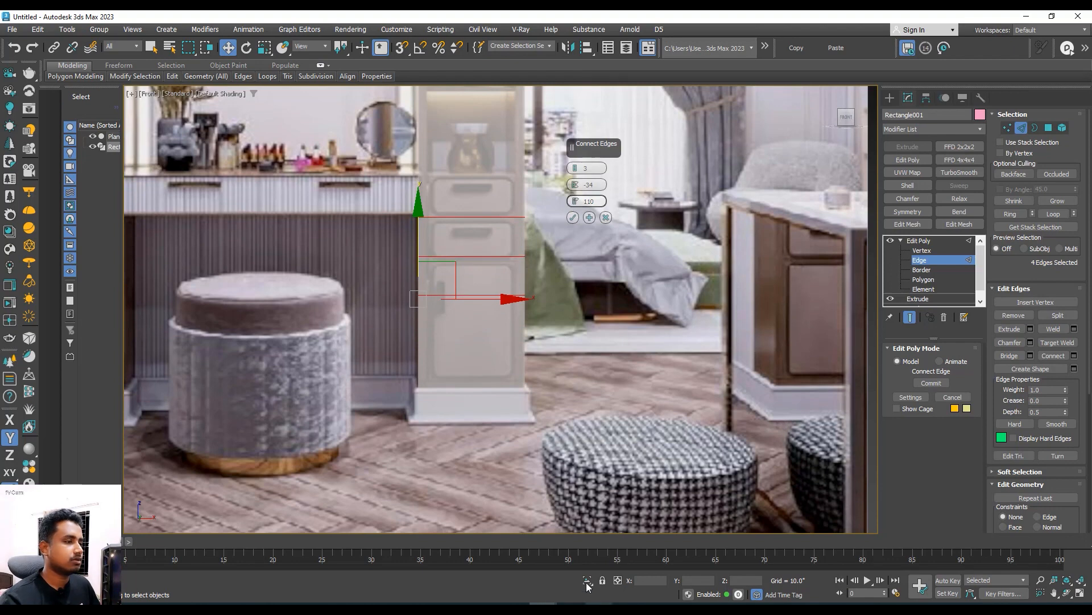
left_click(575, 170)
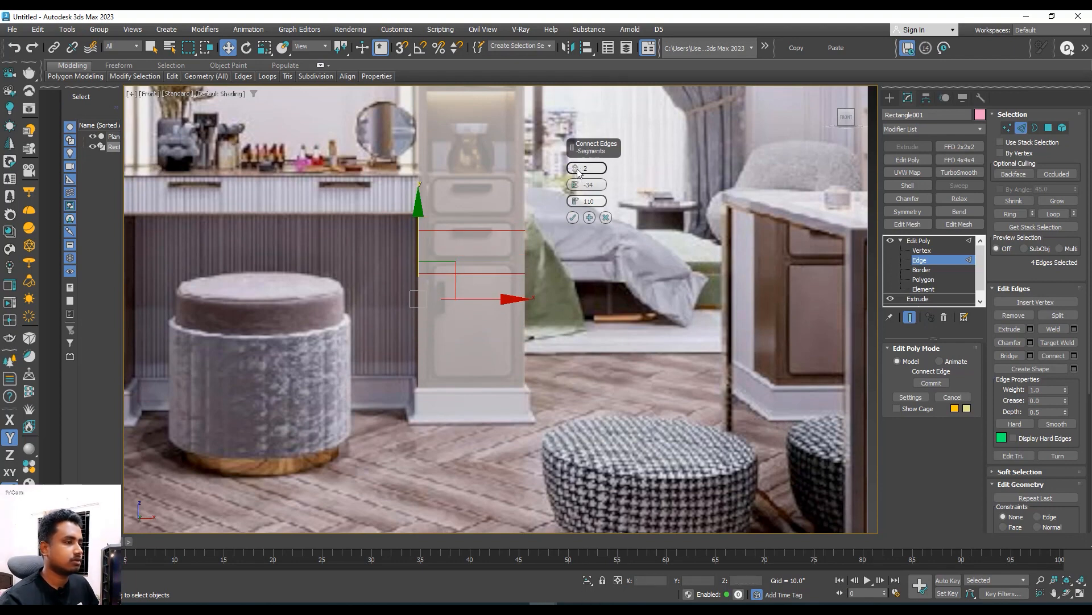
left_click_drag(574, 200, 574, 137)
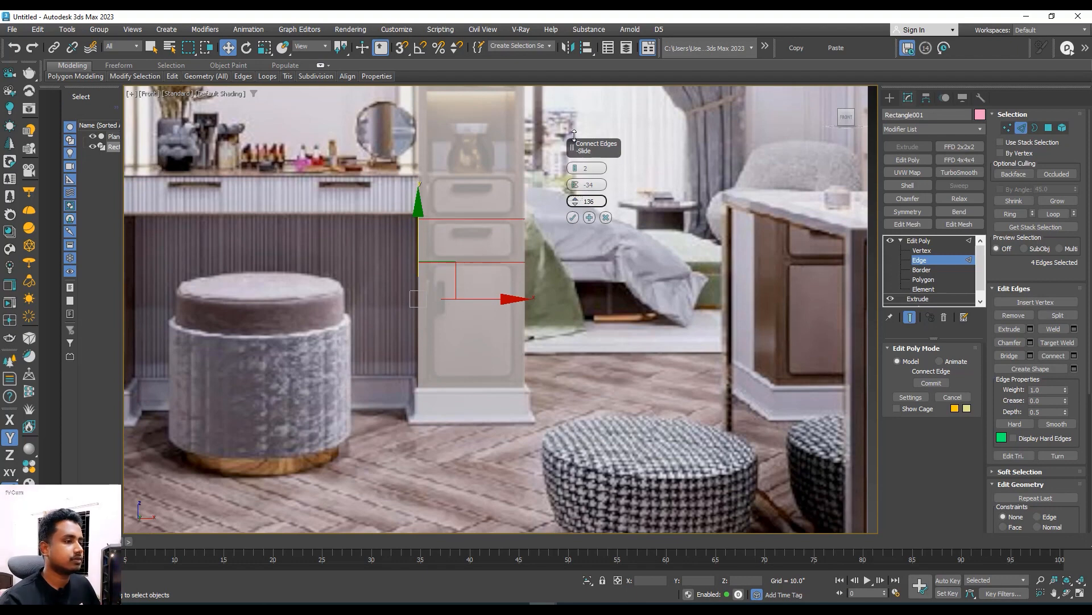
left_click(573, 217)
- Select the two drawer faces below the shelves with edged faces shown, and inset them by 0.523"
key("F4")
middle_click_drag(501, 230, 486, 280)
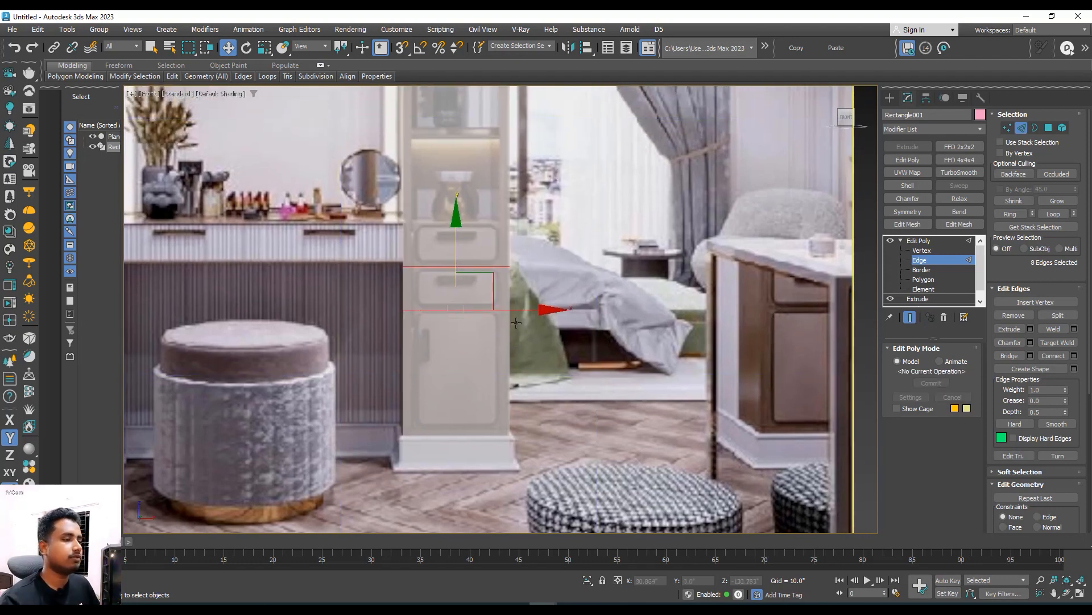
middle_click_drag(462, 240, 459, 277)
middle_click_drag(480, 336, 504, 287)
left_click(936, 280)
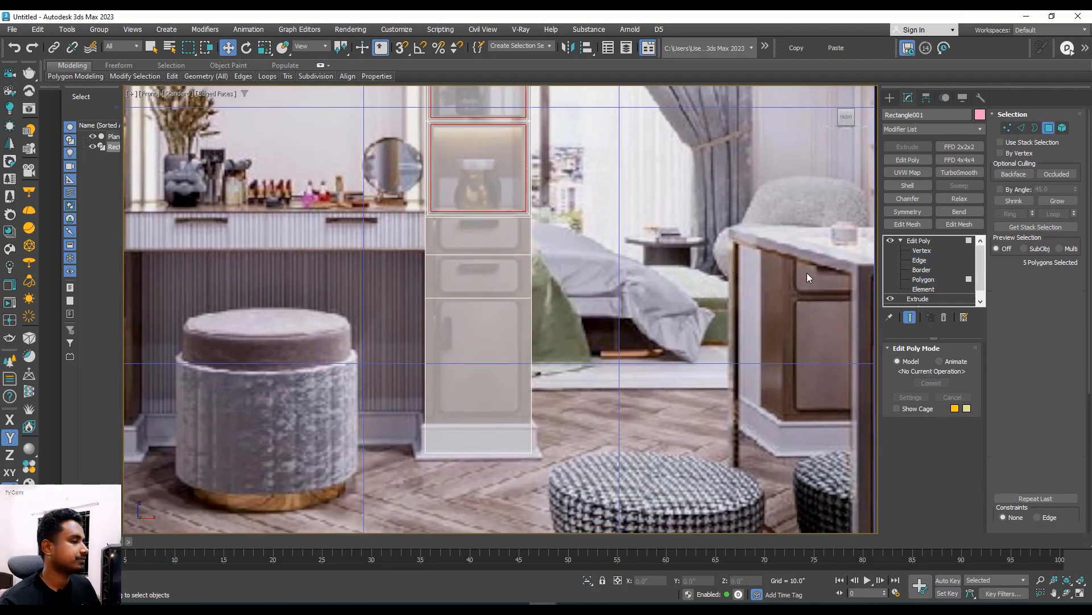
left_click(472, 279)
left_click(458, 233, "ctrl")
middle_click_drag(475, 234, 481, 214)
right_click(481, 214)
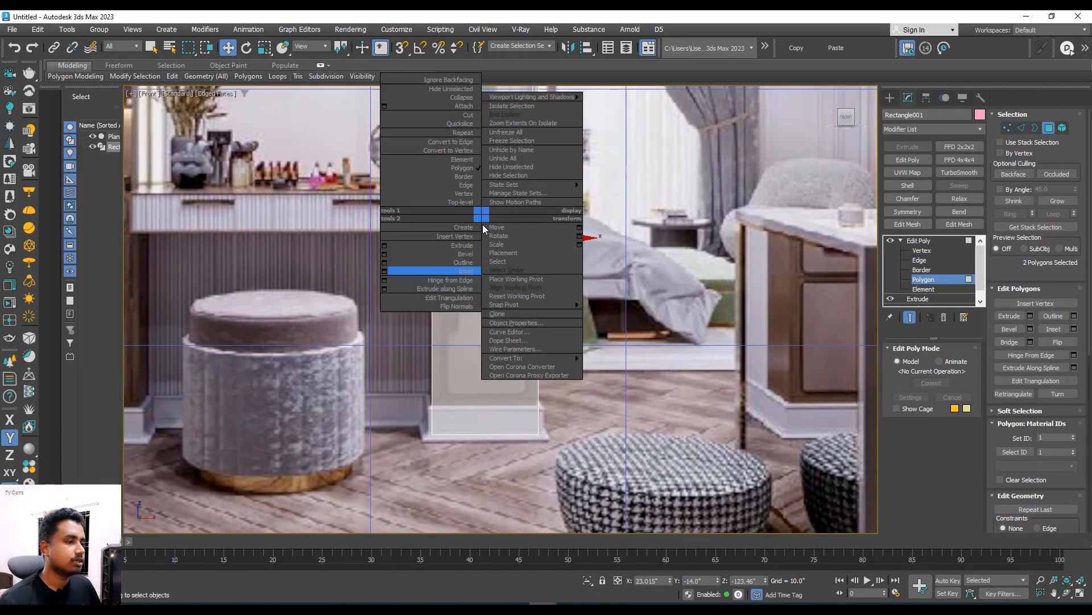
left_click(384, 271)
left_click_drag(576, 185, 576, 181)
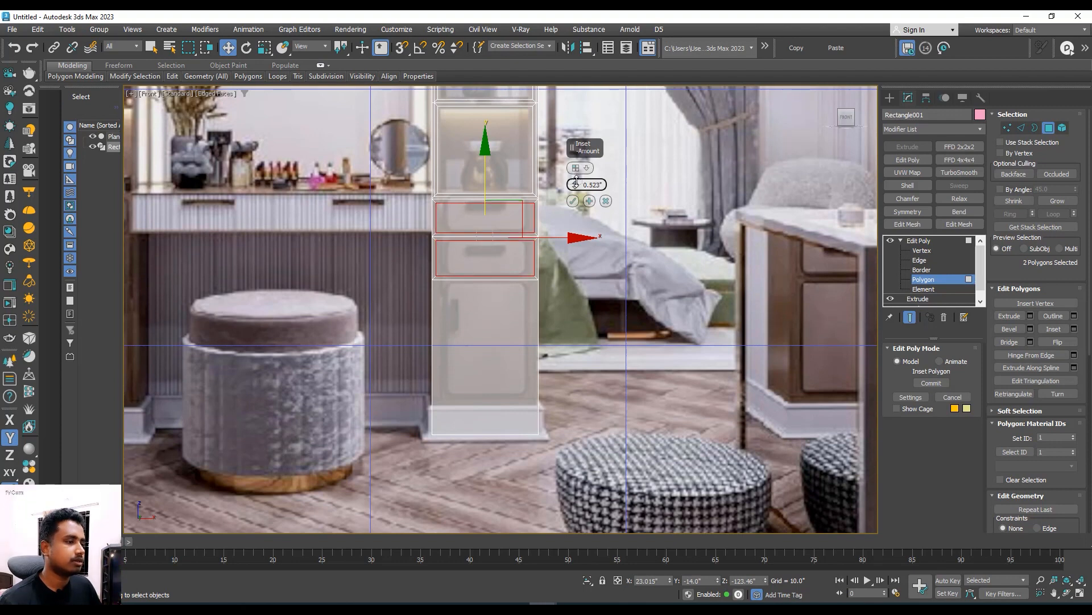
left_click(573, 201)
- Inset the tall lower door face by a wider margin than the drawer faces
middle_click_drag(620, 250, 622, 205)
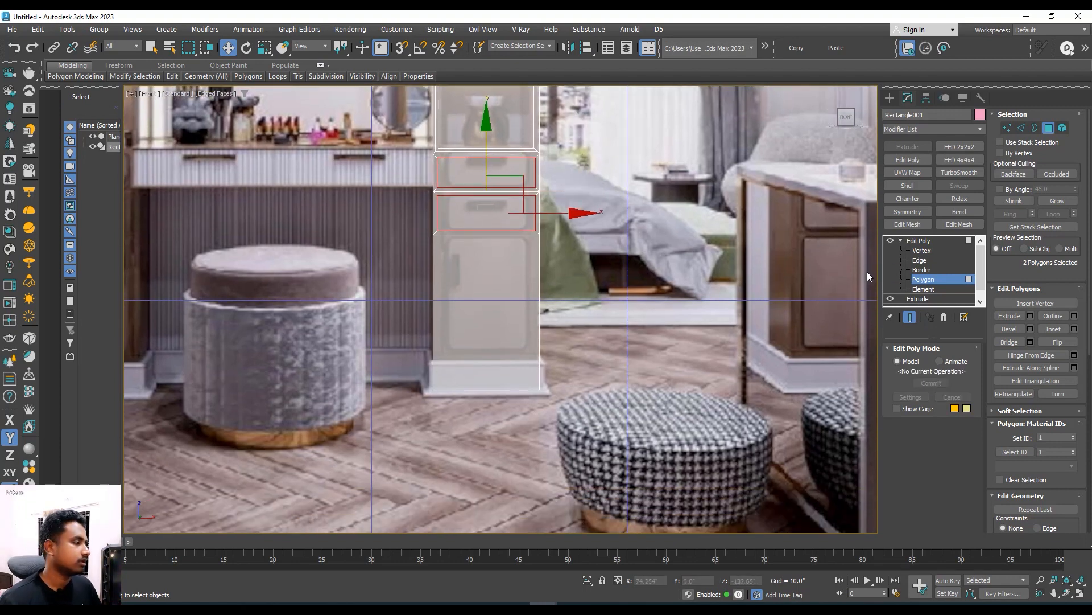
left_click(493, 291)
mouse_move(494, 290)
middle_mouse_down()
mouse_move(501, 256)
mouse_move(498, 276)
middle_mouse_up()
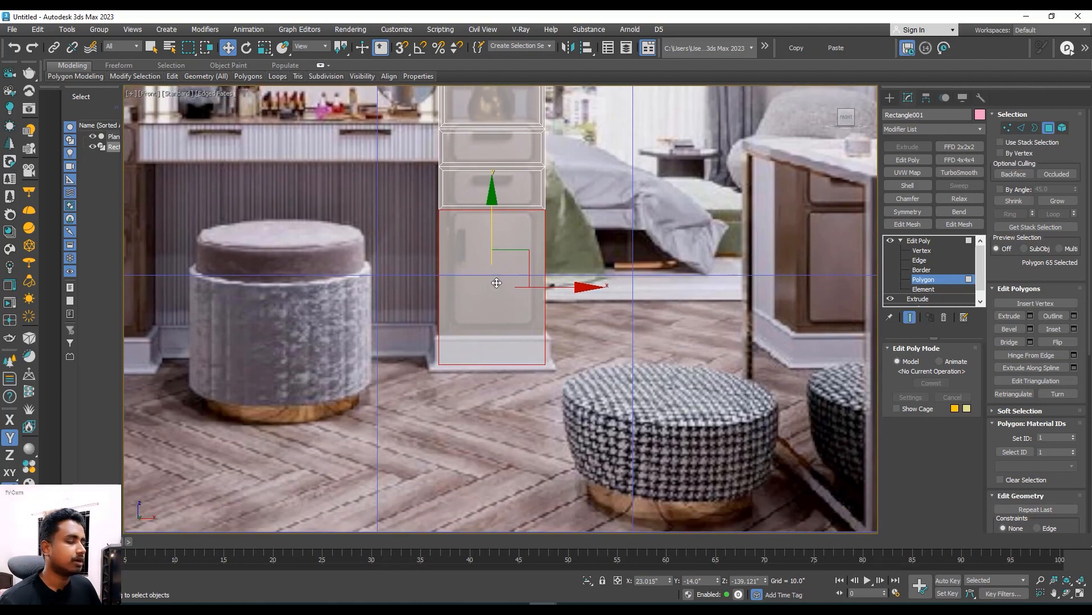
right_click(496, 275)
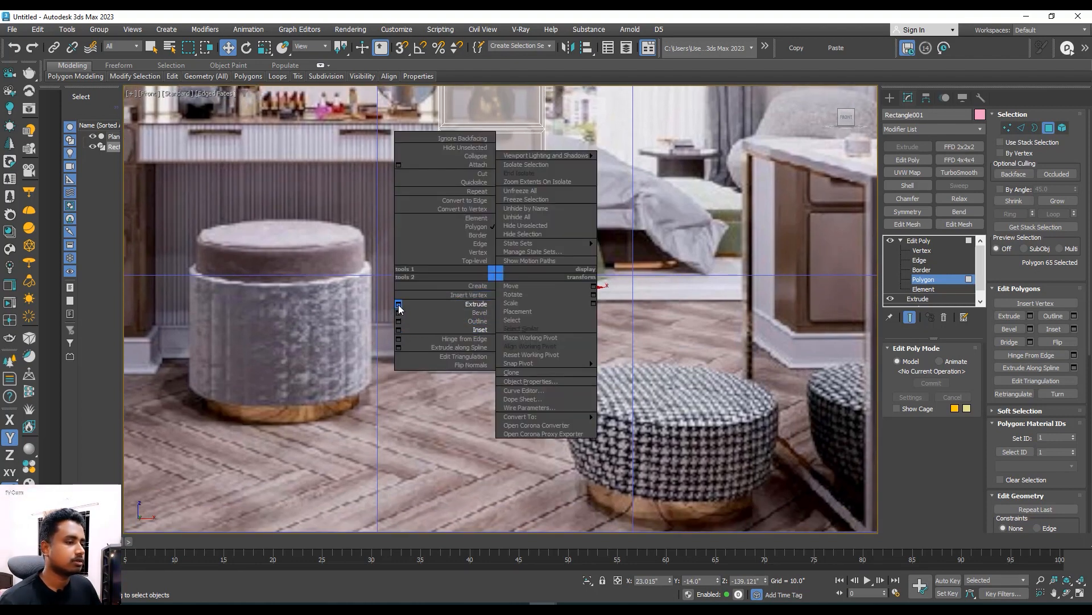
left_click(399, 330)
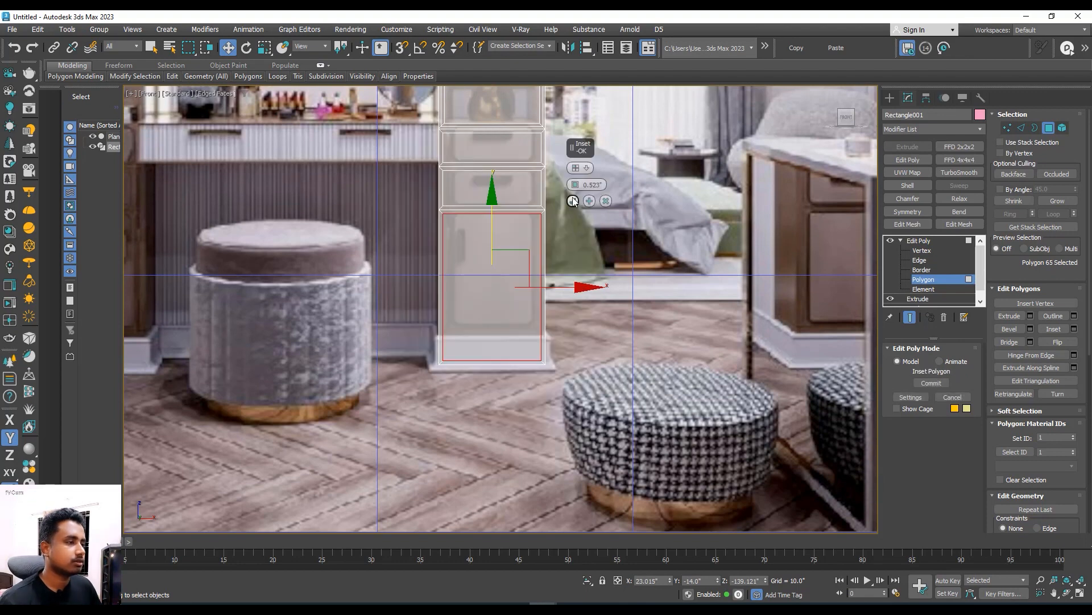
left_click_drag(575, 185, 575, 178)
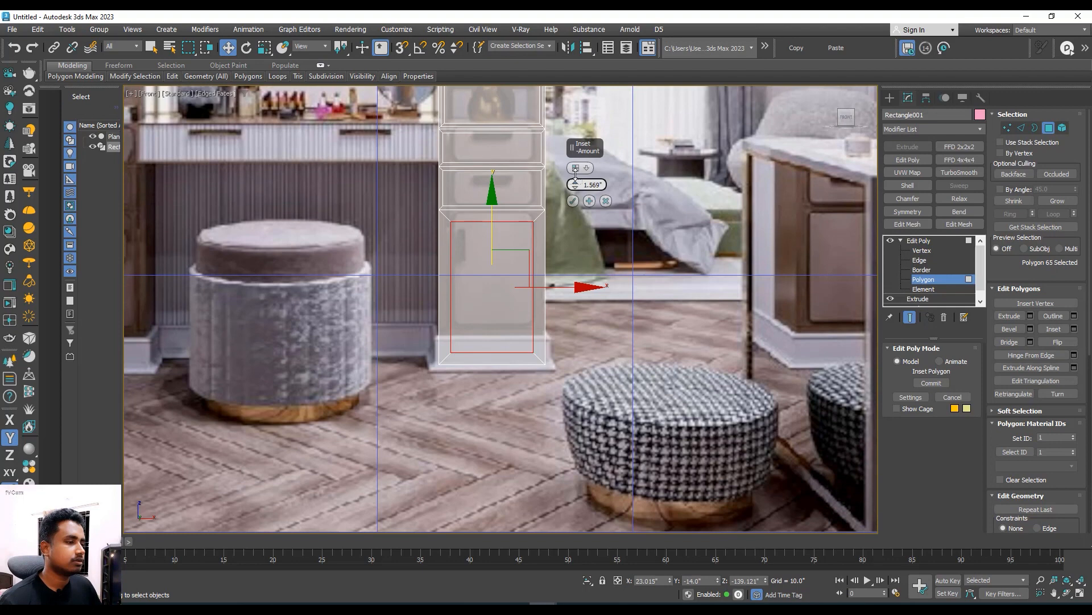
left_click_drag(576, 179, 575, 177)
left_click(575, 201)
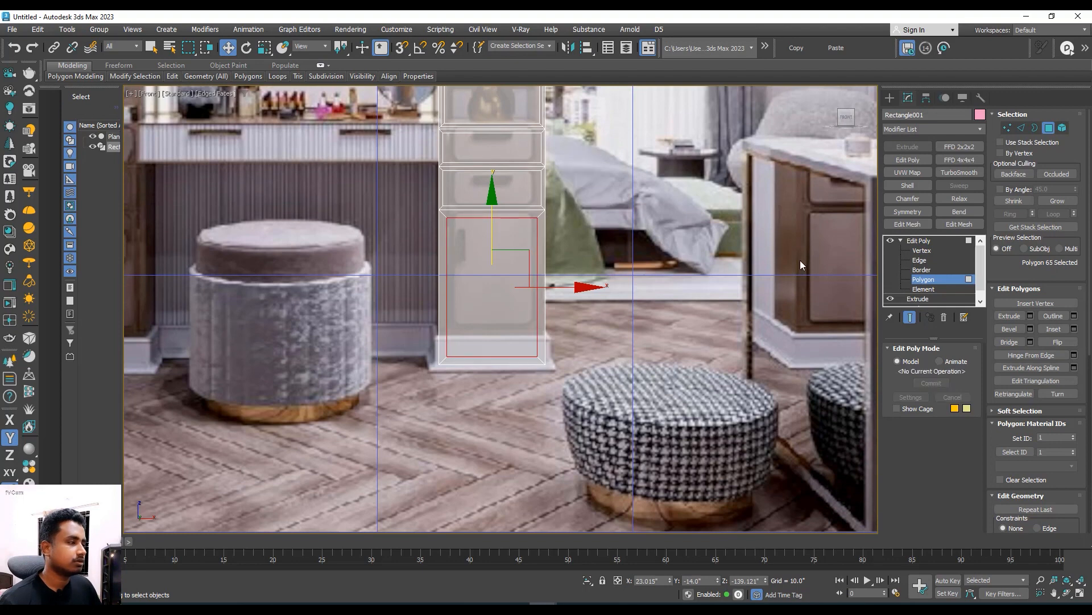
- Raise the bottom vertices of the door face's inset to the top of the baseboard in the reference
left_click(923, 250)
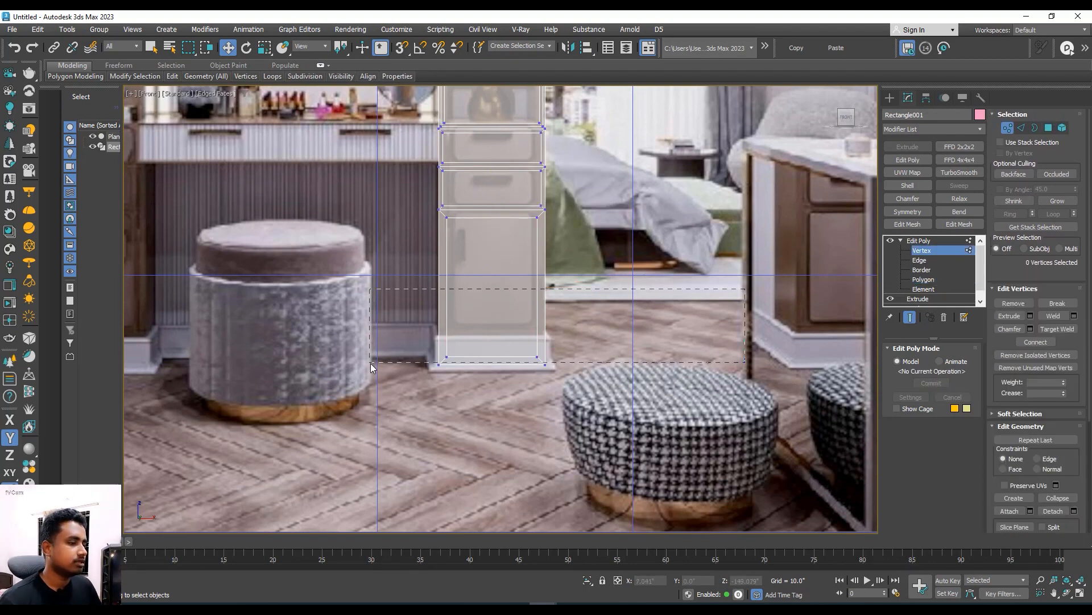
left_click_drag(368, 363, 367, 361)
left_click_drag(494, 310, 500, 288)
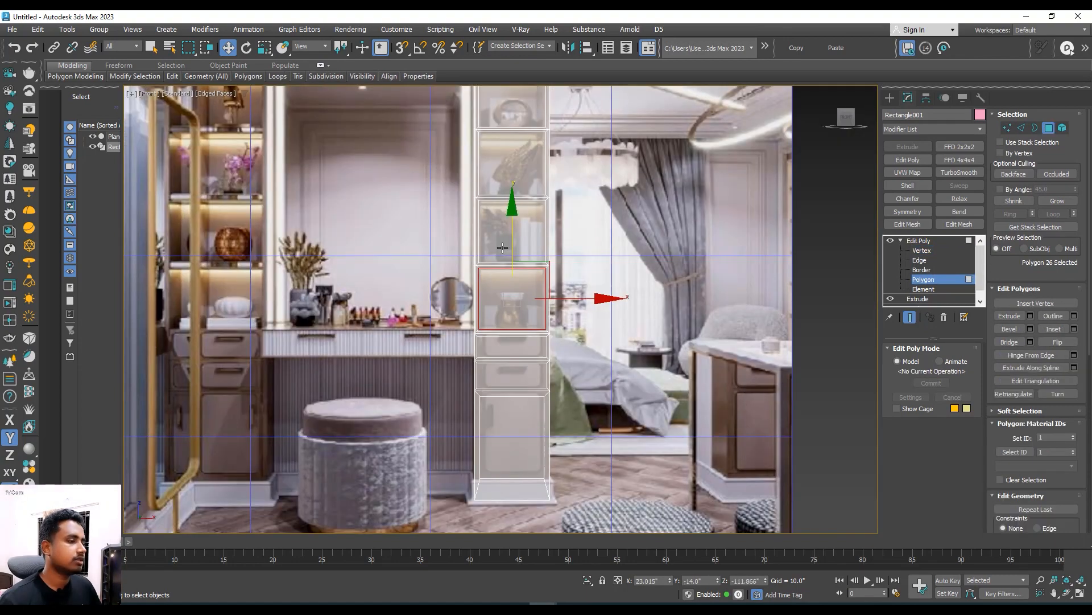
- Select all five inset shelf faces and push them back into the column in perspective to form open compartments
left_click(499, 226, "ctrl")
left_click(515, 156, "ctrl")
middle_click_drag(515, 156, 566, 330)
left_click(475, 301, "ctrl")
left_click(469, 182, "ctrl")
scroll(478, 307, "down", 3)
key("p")
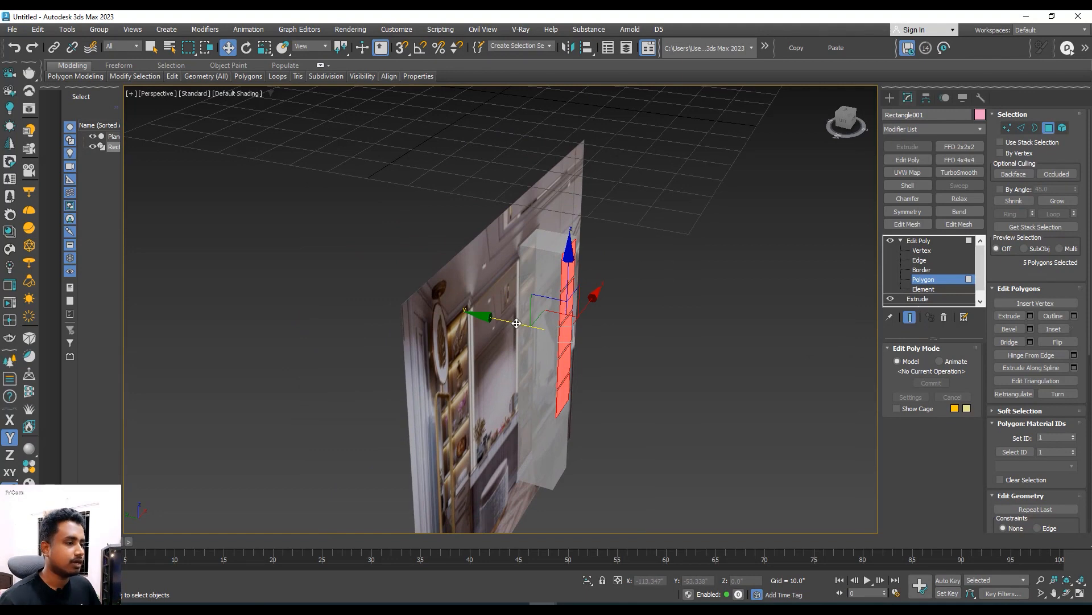
left_click_drag(516, 322, 480, 313)
middle_click_drag(481, 313, 446, 312, "alt")
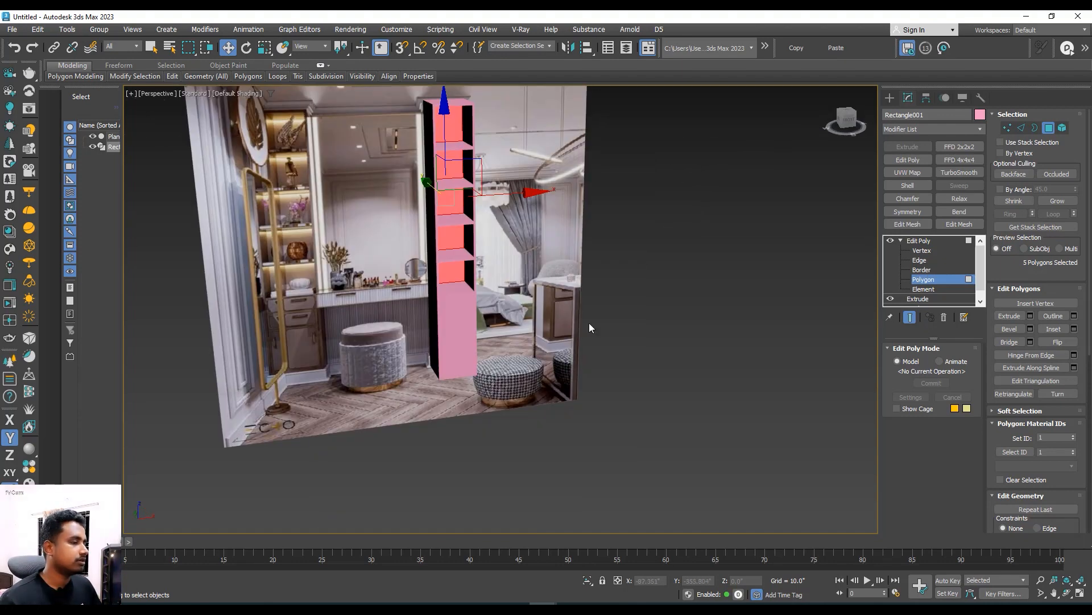
- Select the two inset drawer faces and the inset door face on the column's lower section
left_click(460, 317)
scroll(460, 317, "up", 2)
middle_click_drag(459, 318, 534, 298)
left_click(529, 282, "ctrl")
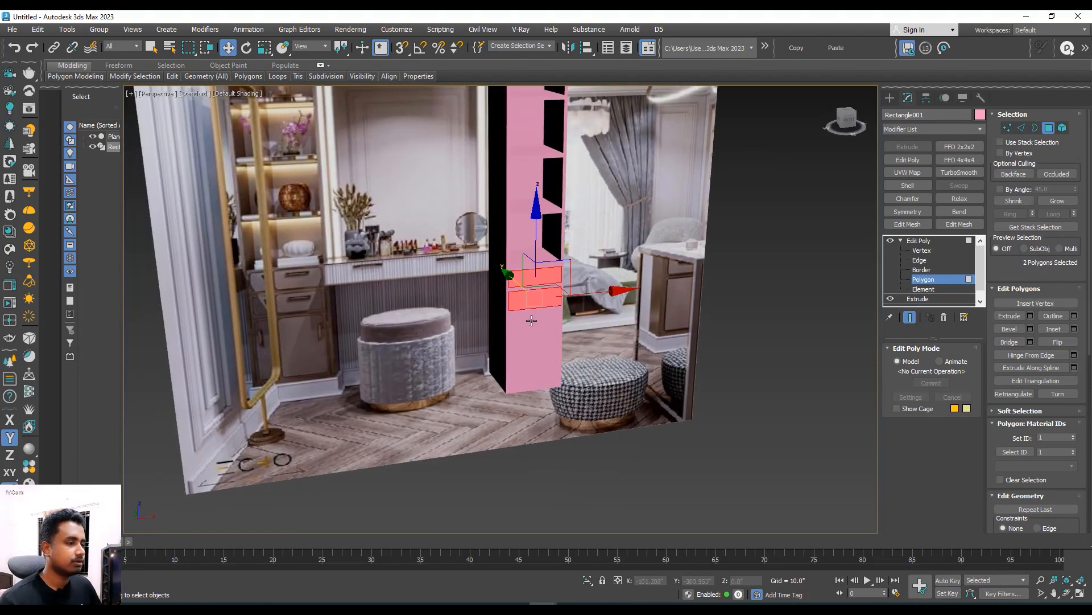
left_click(531, 322, "ctrl")
middle_click_drag(537, 346, 489, 301)
scroll(308, 290, "up", 3)
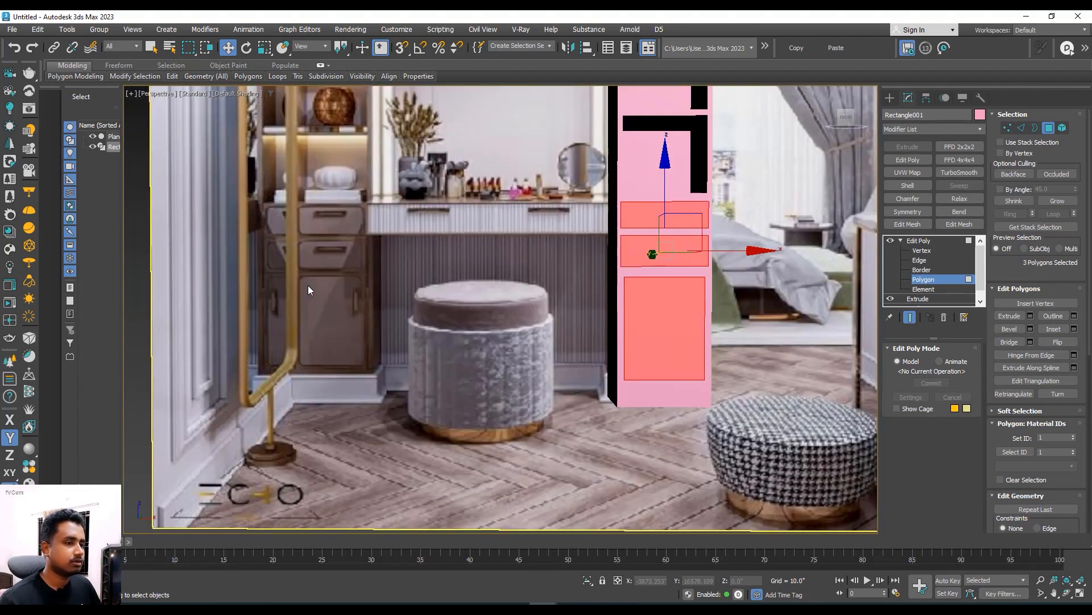
- Examine the drawer and door fronts of the reference image's brown cabinet from several angles
scroll(309, 290, "up", 3)
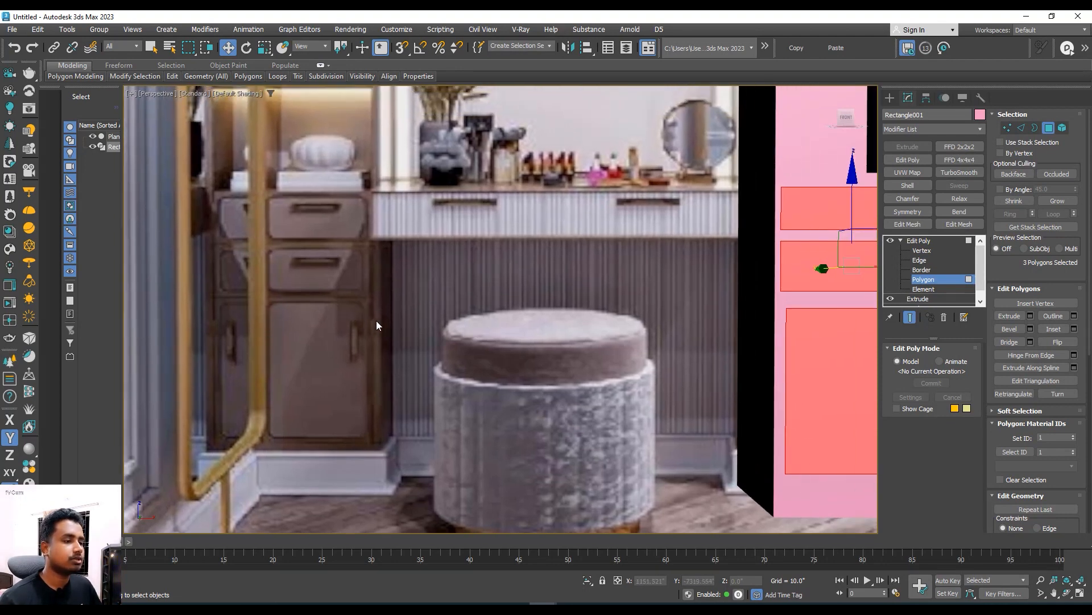
scroll(362, 314, "down", 2)
middle_click_drag(362, 314, 245, 316)
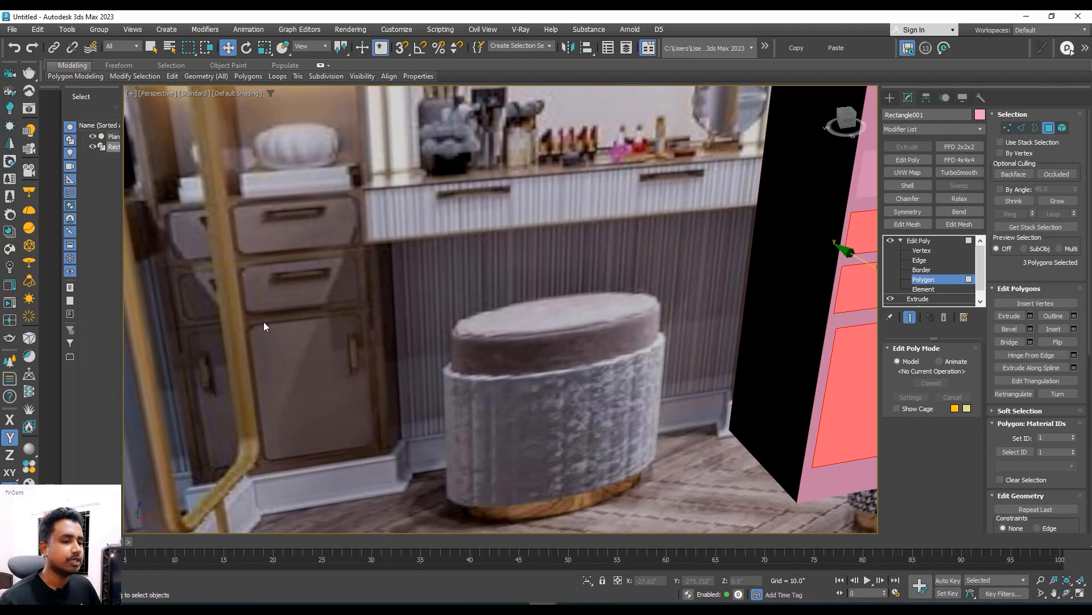
middle_click_drag(302, 402, 268, 396, "alt")
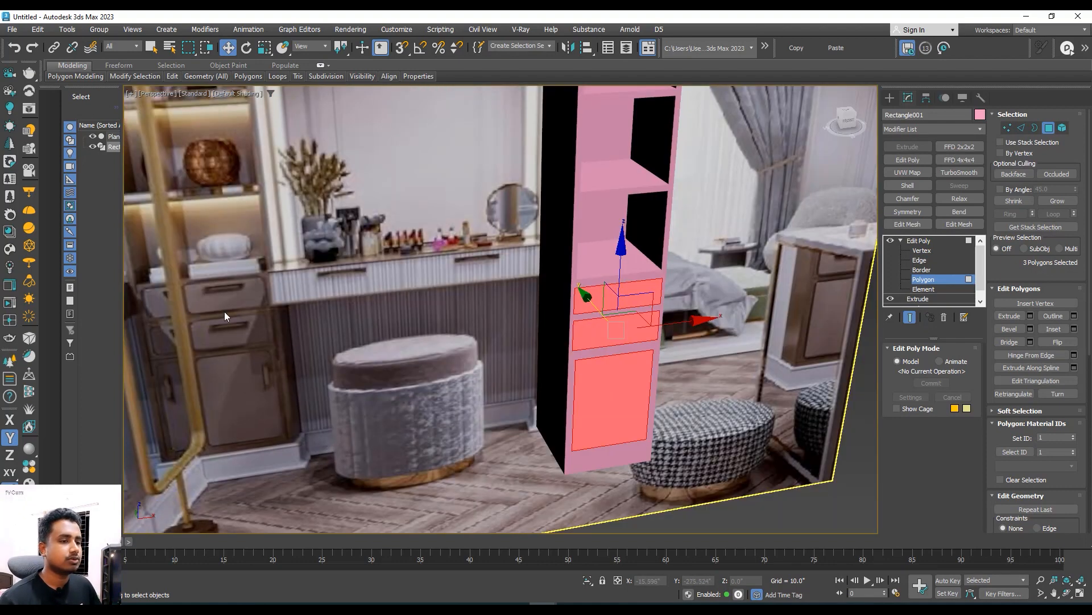
scroll(224, 311, "up", 3)
middle_click_drag(261, 340, 250, 347)
scroll(253, 347, "down", 3)
scroll(480, 345, "up", 3)
middle_click_drag(481, 348, 571, 308)
scroll(513, 317, "down", 3)
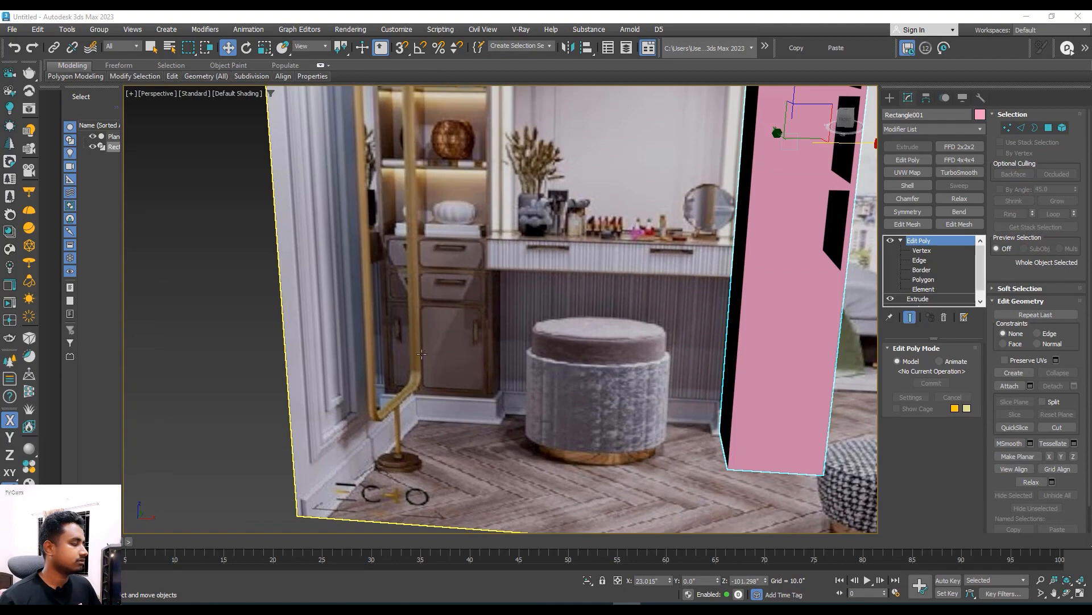
scroll(421, 353, "up", 5)
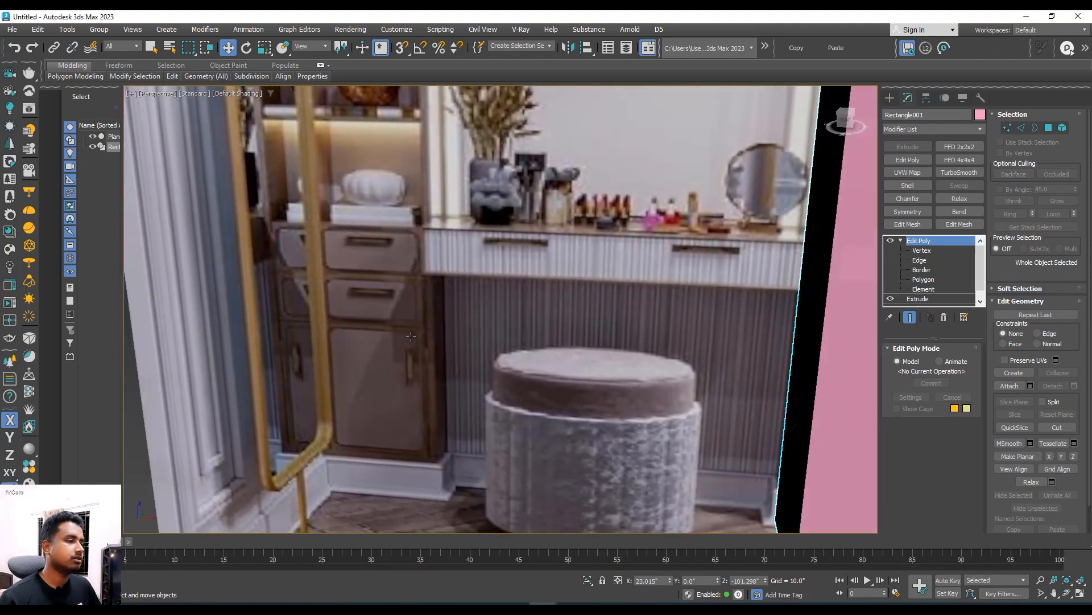
middle_click_drag(411, 336, 451, 348, "alt")
scroll(450, 349, "down", 5)
middle_click_drag(546, 336, 499, 337, "alt")
scroll(465, 334, "up", 6)
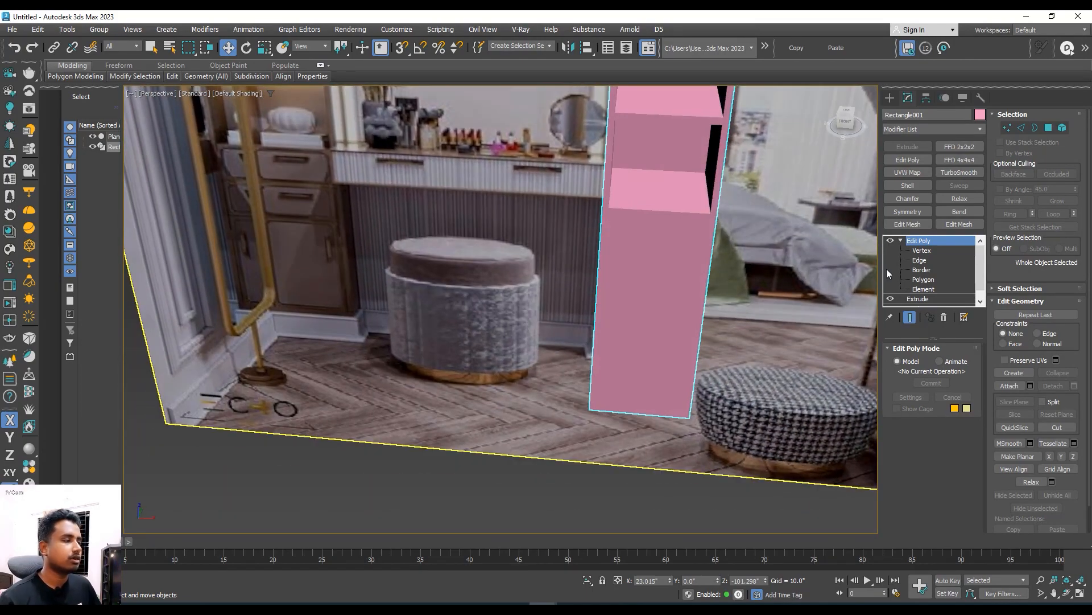
- Return to polygon editing and push the two drawer faces and the door face deep into the column
left_click(946, 278)
middle_click_drag(596, 277, 633, 283, "alt")
scroll(632, 265, "up", 3)
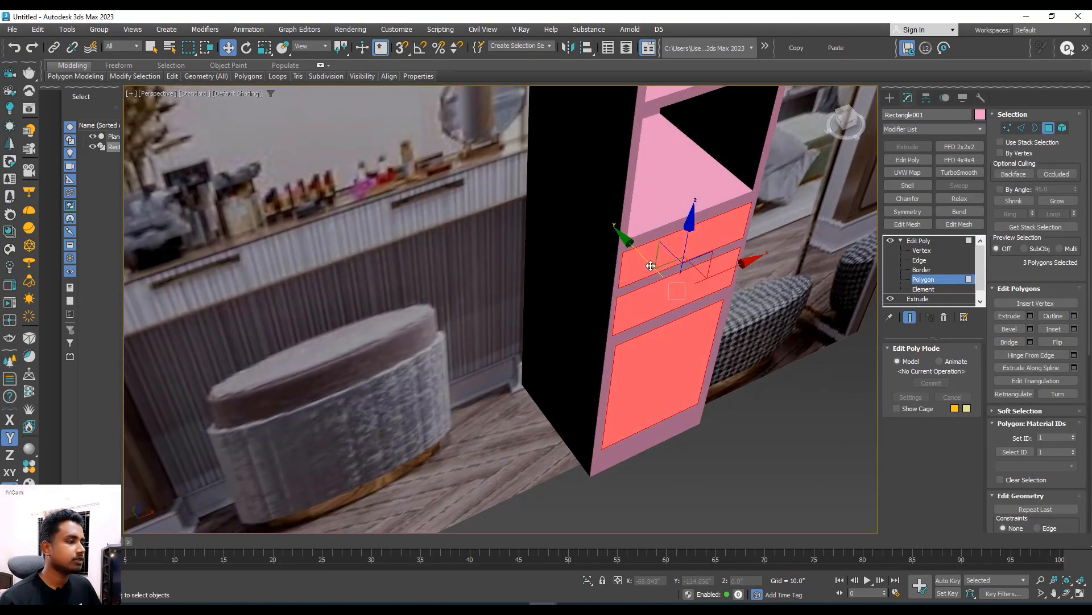
left_click_drag(651, 265, 581, 191)
middle_click_drag(600, 265, 585, 244, "alt")
middle_click_drag(586, 200, 596, 217, "alt")
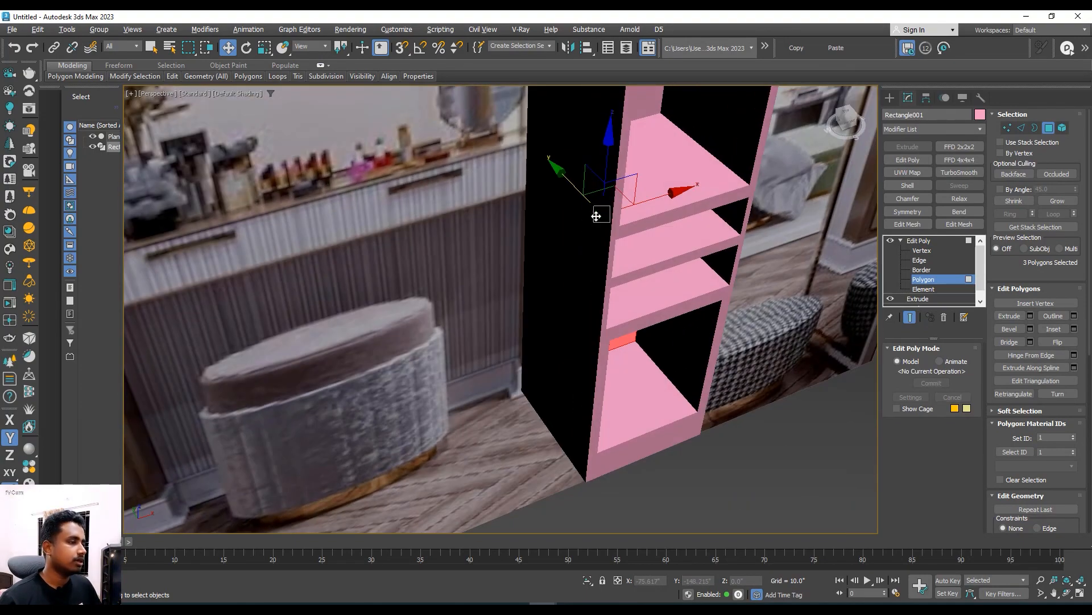
- Clone the three recessed faces out in front of the column as a separate object
left_click_drag(574, 186, 742, 390)
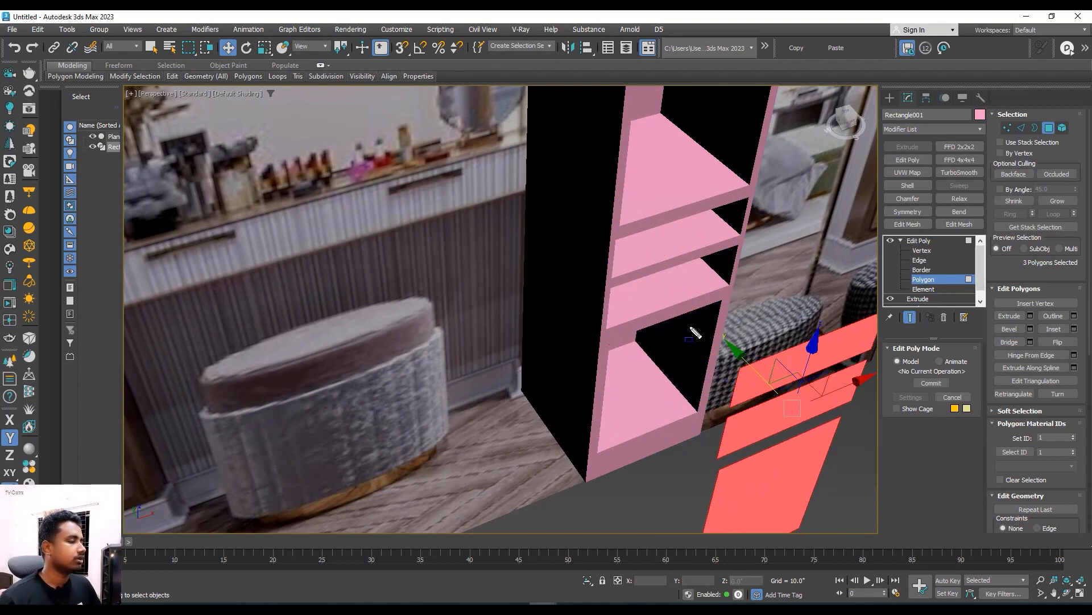
left_click_drag(837, 384, 839, 386, "shift")
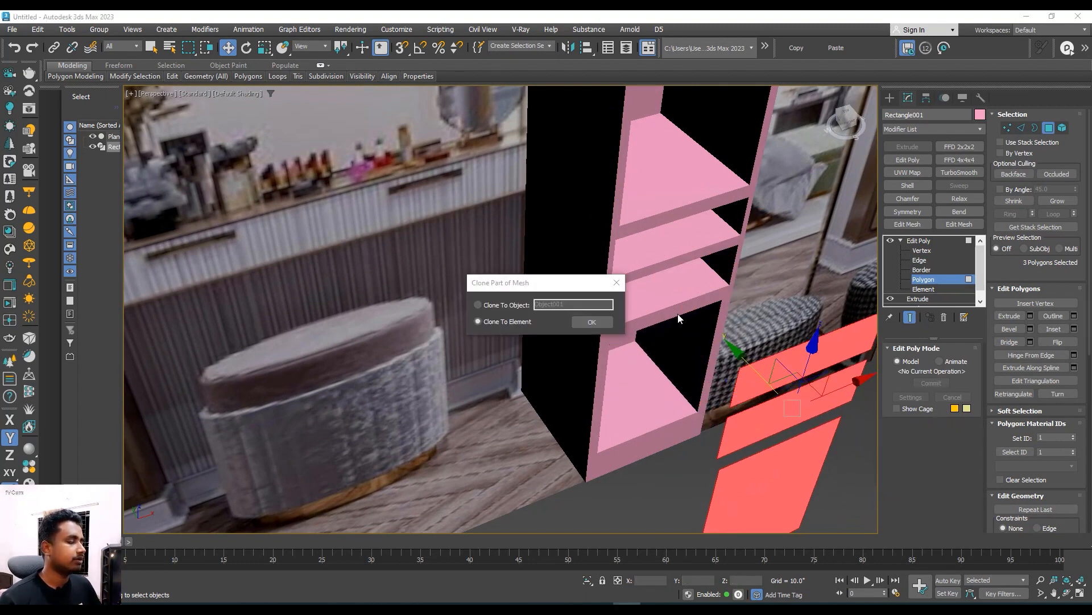
left_click(514, 305)
left_click(591, 321)
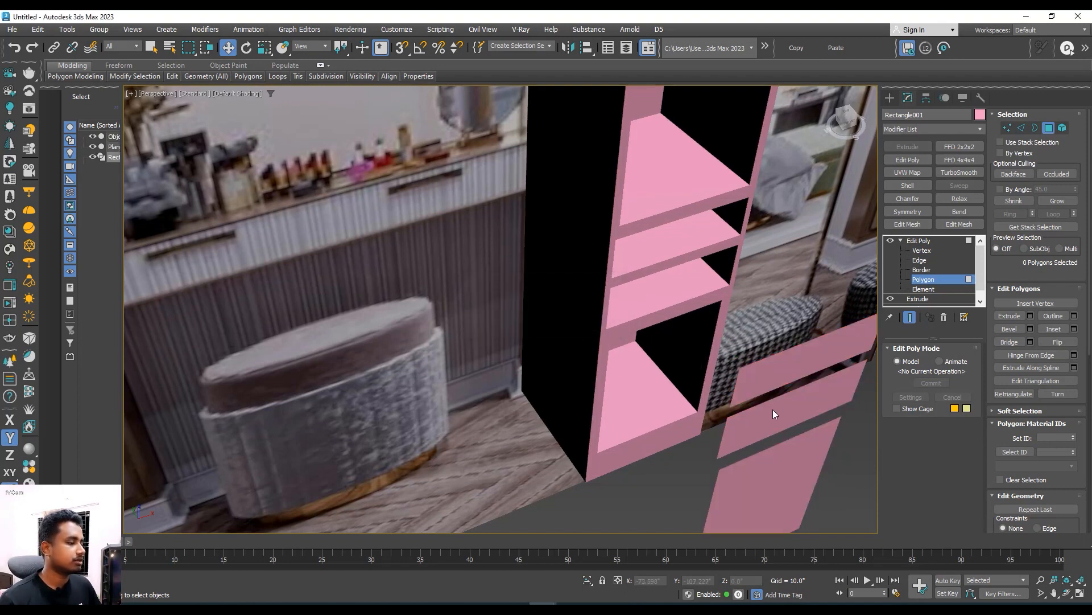
- Leave polygon editing, select the cloned front panels and give them thickness with a Shell modifier
left_click(929, 241)
left_click(804, 402)
middle_click_drag(805, 403, 680, 336)
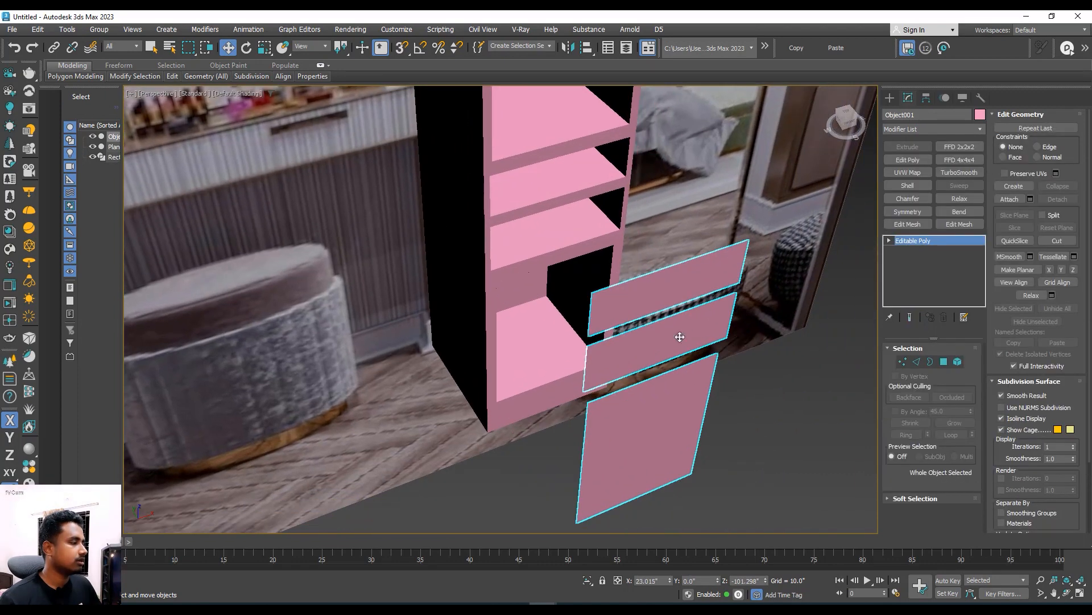
left_click(908, 186)
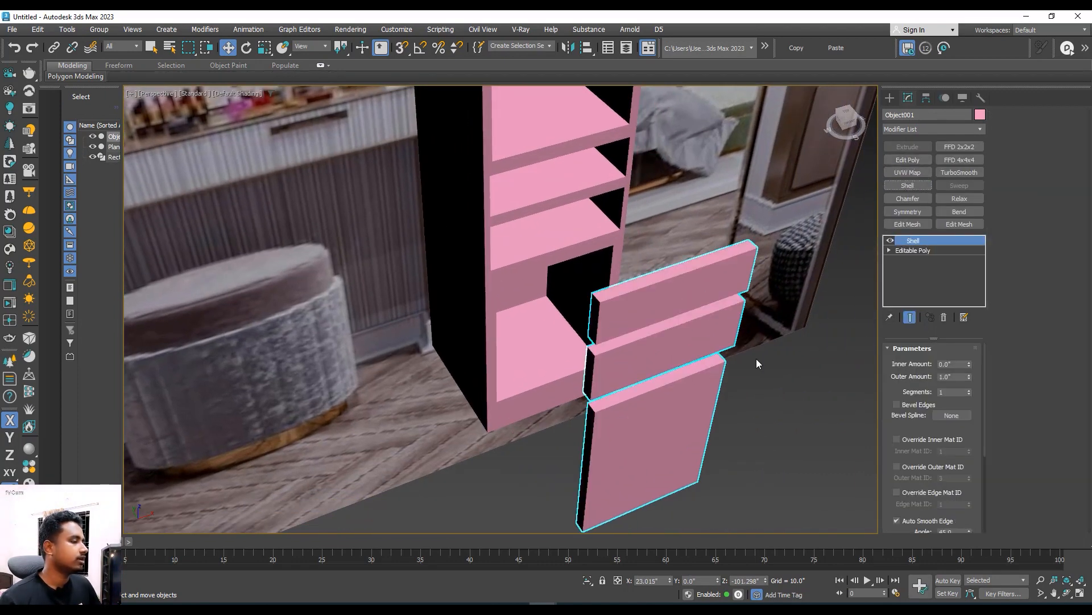
- Reduce the front panels' Shell outer amount to 0.5"
middle_click_drag(819, 363, 845, 346)
left_click_drag(968, 377, 969, 391)
middle_click_drag(823, 397, 767, 367, "alt")
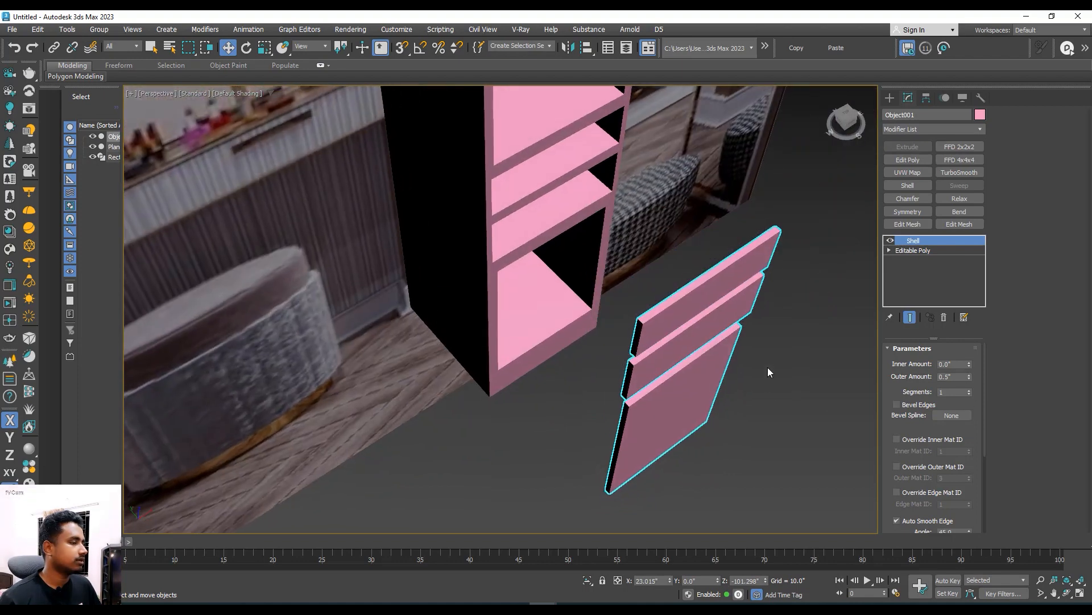
- Center the front panels' pivot on the object and move the panels back along Y against the column's recessed openings
left_click(927, 99)
left_click(932, 178)
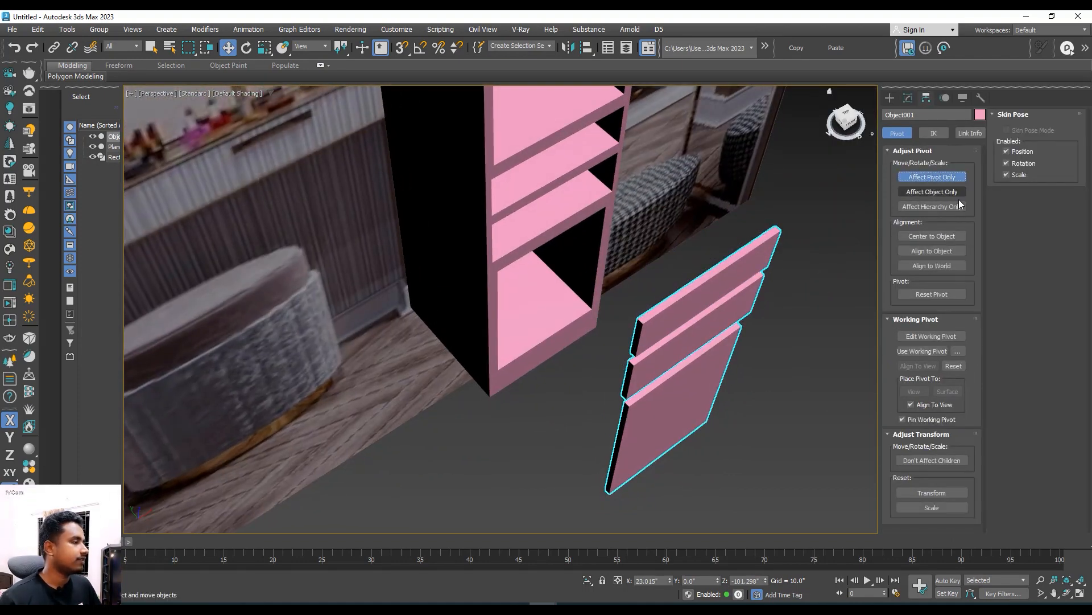
left_click(929, 236)
left_click(909, 98)
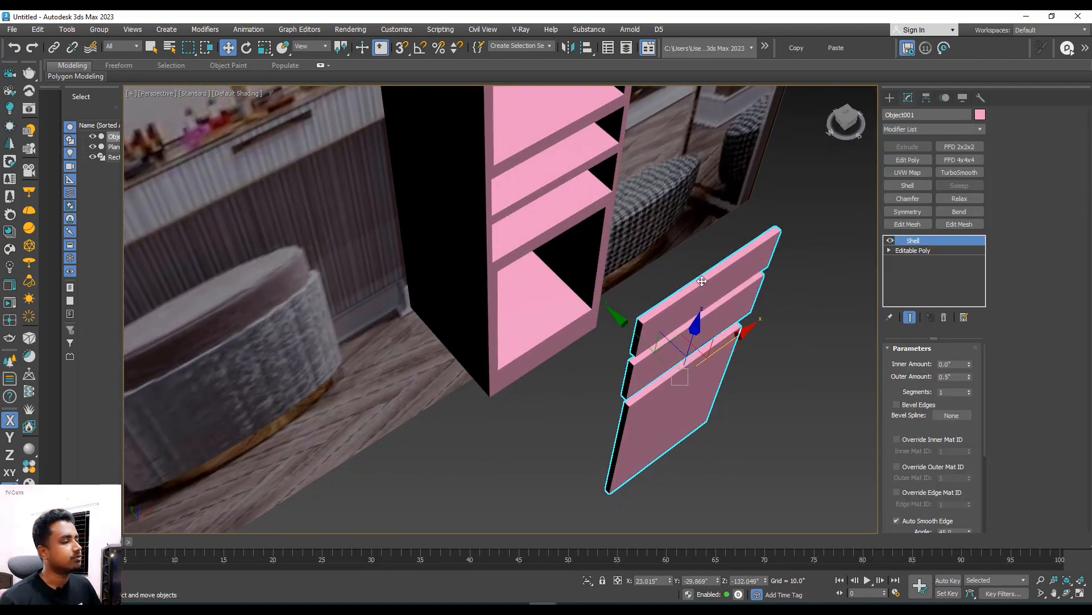
left_click_drag(626, 340, 480, 225)
middle_click_drag(520, 243, 517, 393, "alt")
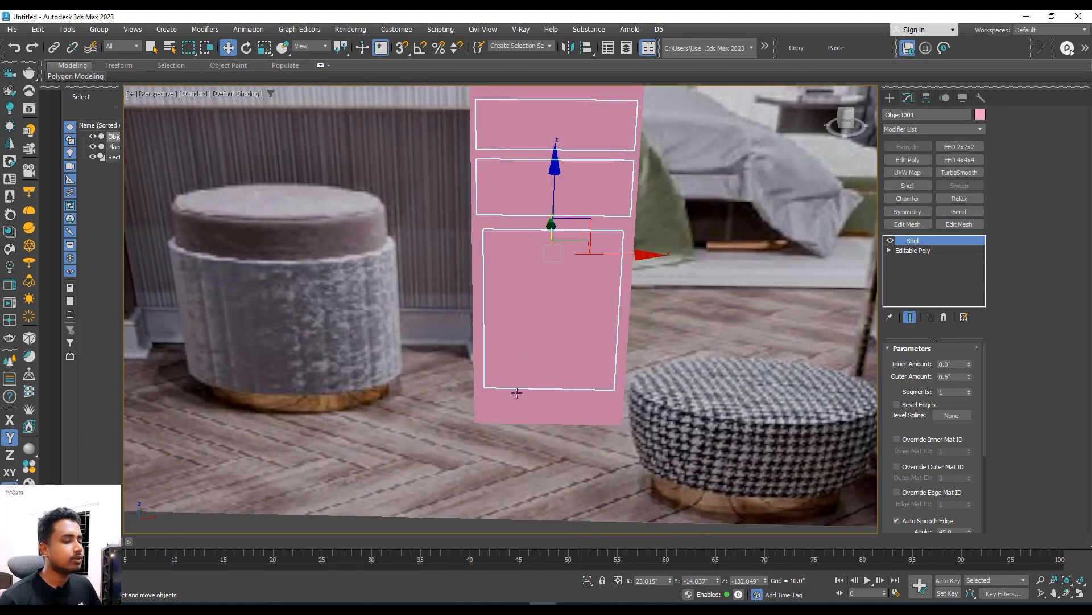
- Compare the placed front panels with the drawer and door fronts of the reference image's brown cabinet
scroll(507, 408, "down", 6)
middle_click_drag(372, 329, 443, 346)
scroll(442, 343, "up", 5)
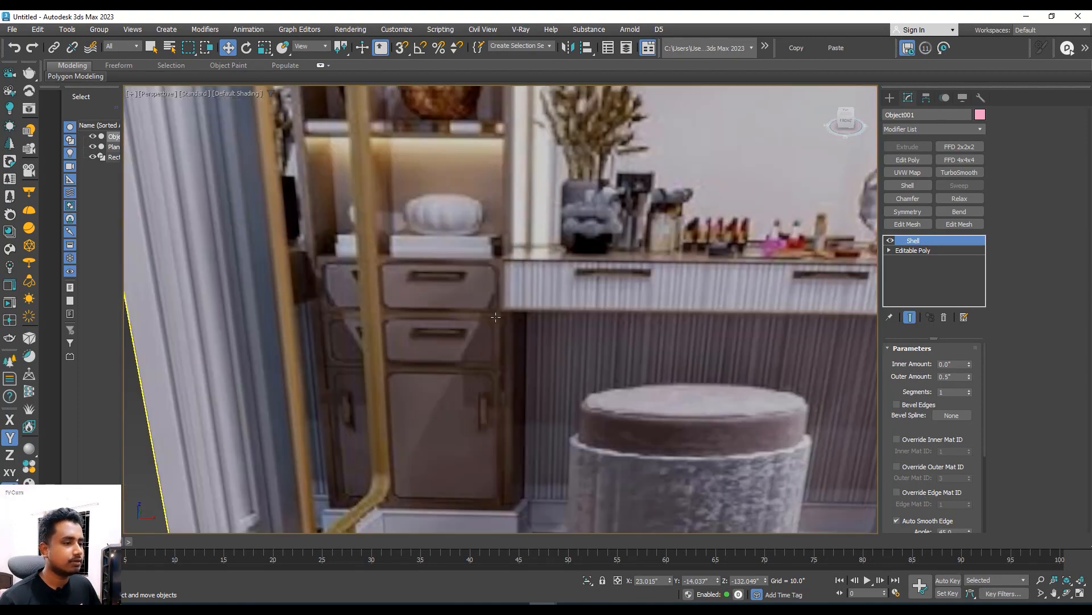
middle_click_drag(542, 294, 302, 262, "alt")
scroll(455, 278, "down", 5)
middle_click_drag(592, 285, 491, 323, "alt")
scroll(600, 339, "up", 6)
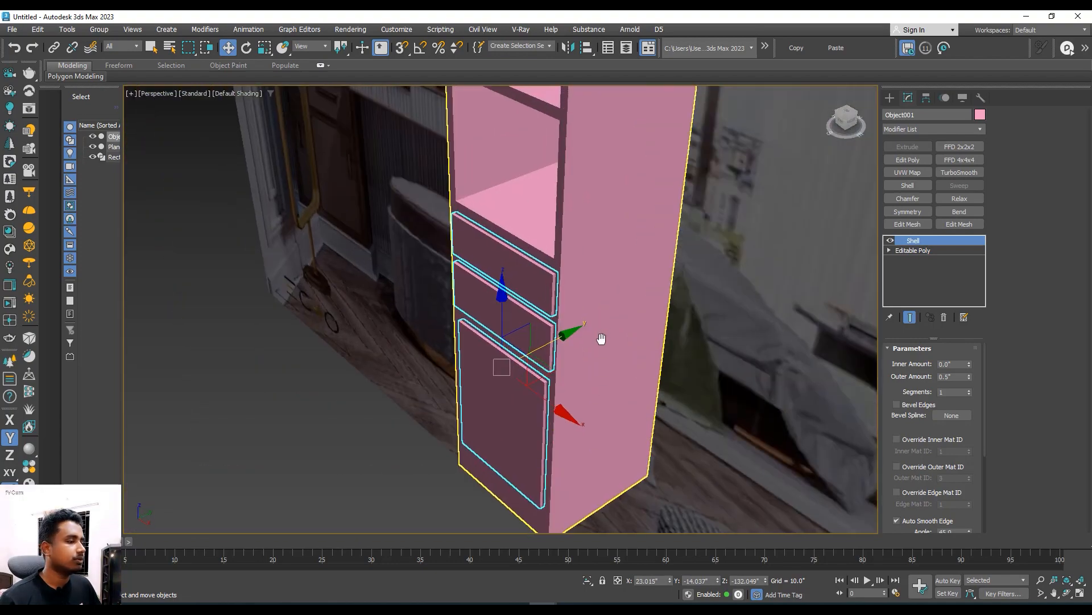
- Convert the shelled front panels to an Editable Poly
right_click(385, 279)
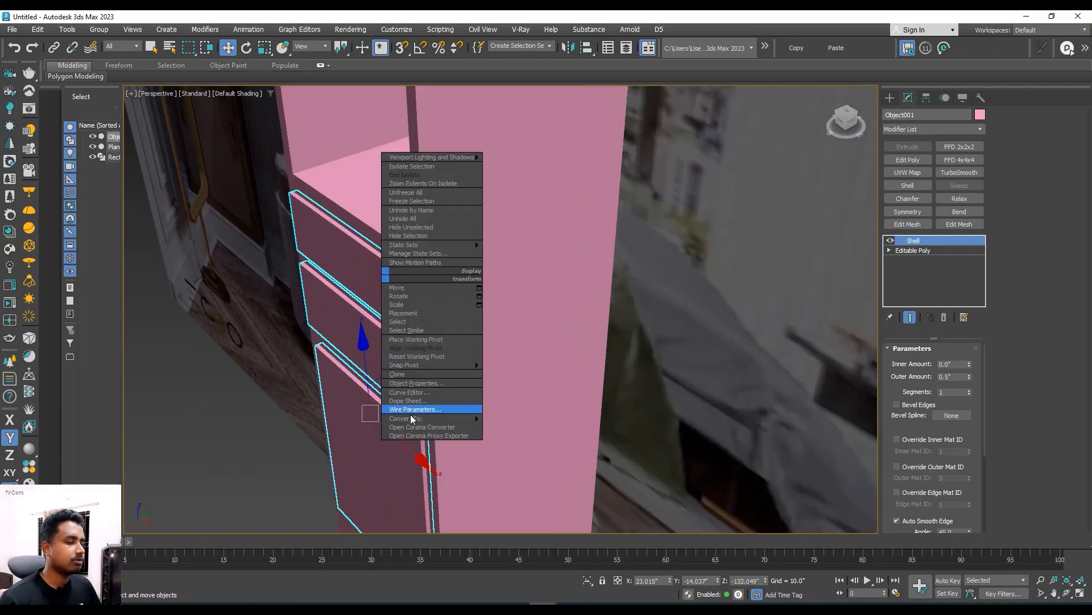
mouse_move(432, 418)
left_click(524, 420)
middle_click_drag(504, 401, 527, 383, "alt")
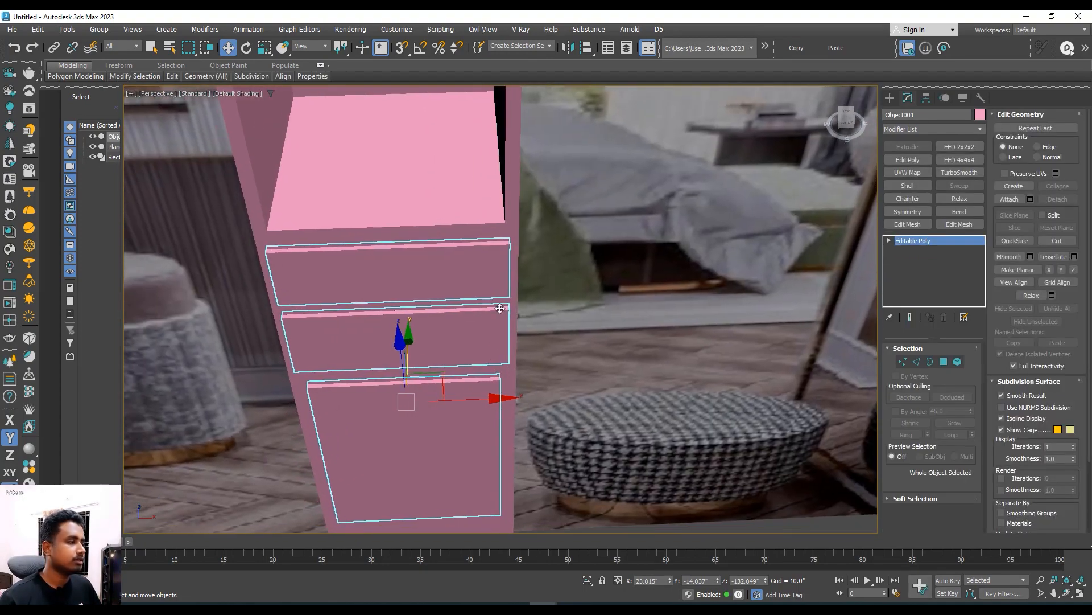
- Switch to edge editing and select all edges of the two drawer fronts and the door front
left_click(890, 241)
left_click(912, 263)
middle_click_drag(674, 248, 575, 279, "alt")
scroll(466, 293, "up", 3)
left_click(469, 288)
scroll(483, 302, "down", 4)
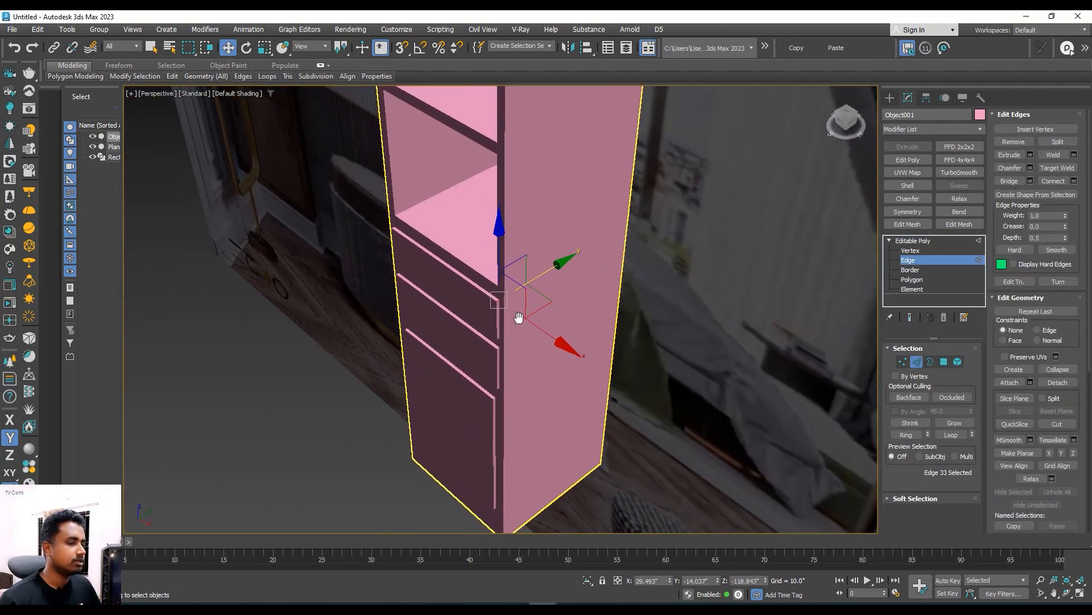
middle_click_drag(518, 317, 538, 163, "alt")
scroll(538, 163, "down", 2)
left_click_drag(634, 139, 538, 326)
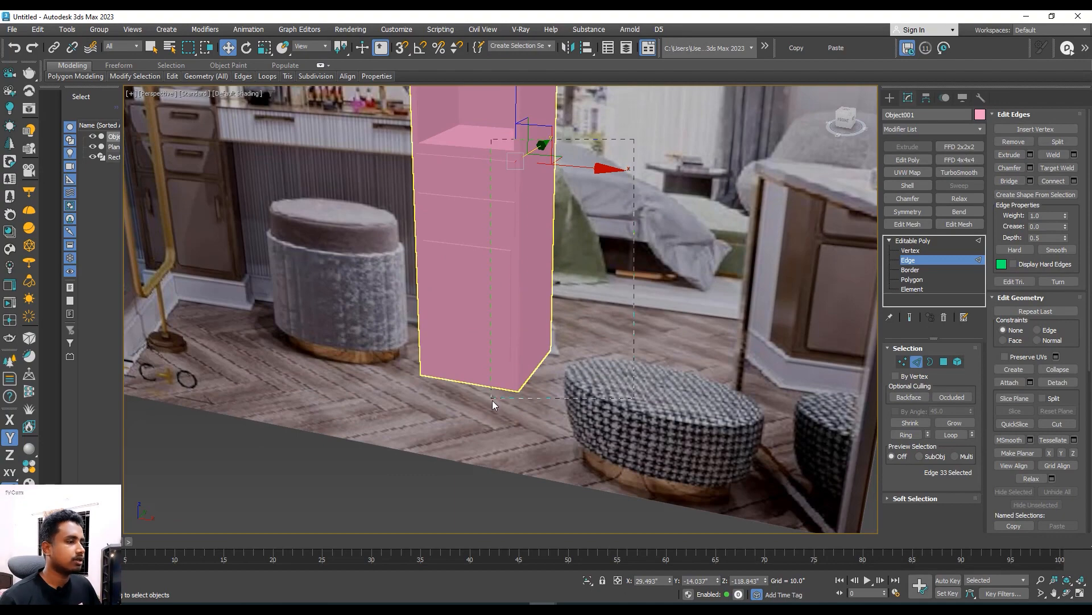
left_click_drag(493, 400, 492, 399)
mouse_move(465, 347)
middle_mouse_down("alt")
mouse_move(485, 319)
mouse_move(520, 191)
mouse_move(535, 190)
middle_mouse_up("alt")
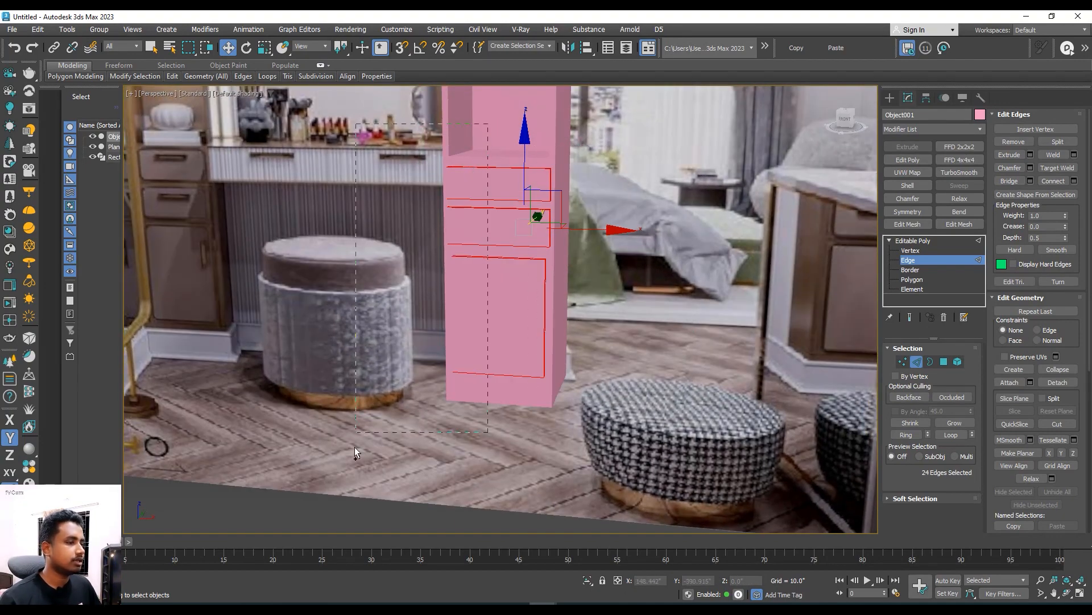
left_click_drag(355, 448, 354, 450, "ctrl")
middle_click_drag(466, 290, 484, 197, "alt")
scroll(466, 276, "up", 3)
- Remove the long horizontal edges of all three front panels from the edge selection
scroll(473, 264, "down", 5)
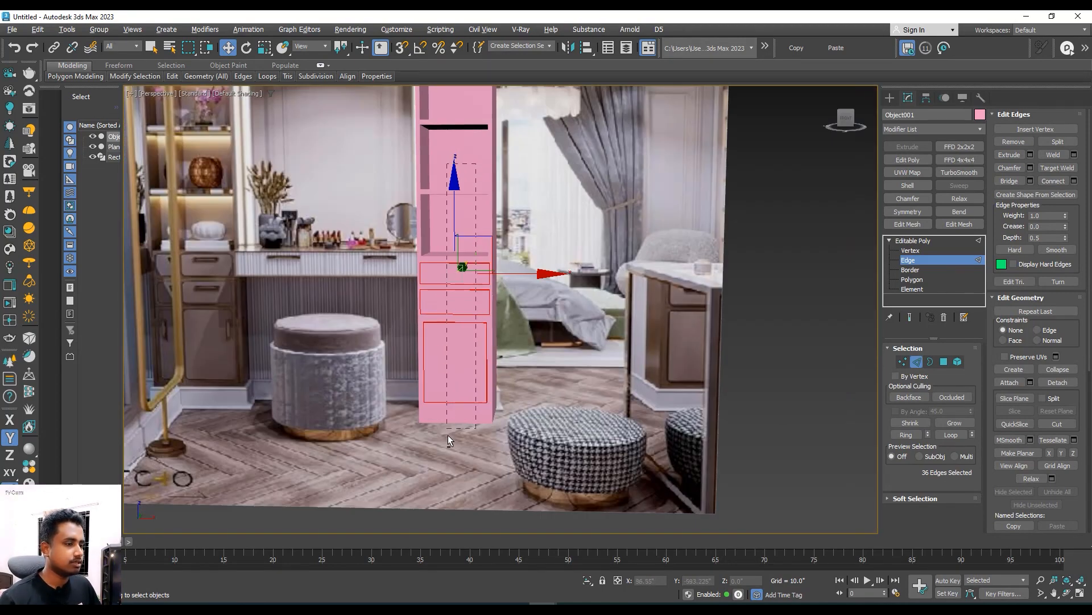
left_click_drag(447, 447, 449, 451, "ctrl")
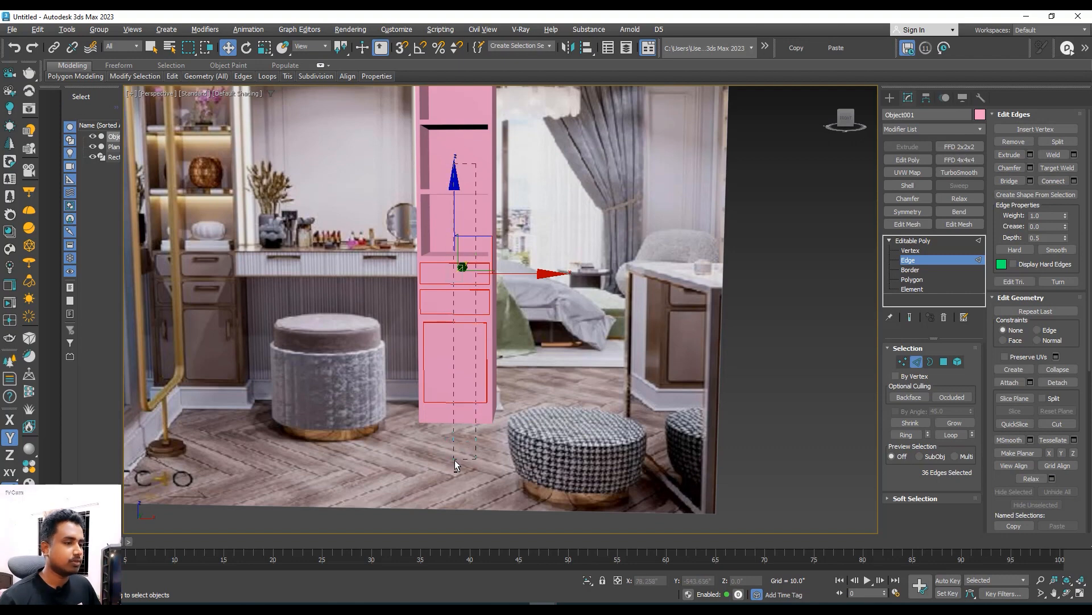
left_click_drag(456, 459, 455, 457, "ctrl")
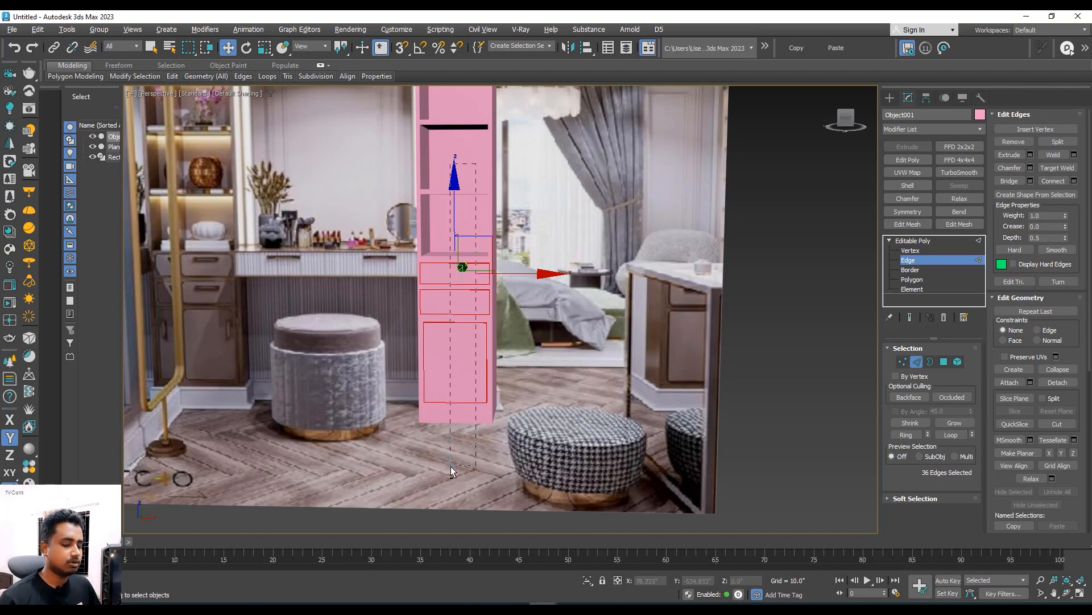
left_click_drag(444, 479, 444, 479, "alt")
scroll(460, 344, "up", 4)
middle_click_drag(458, 345, 435, 334, "alt")
scroll(515, 199, "up", 4)
scroll(534, 196, "down", 10)
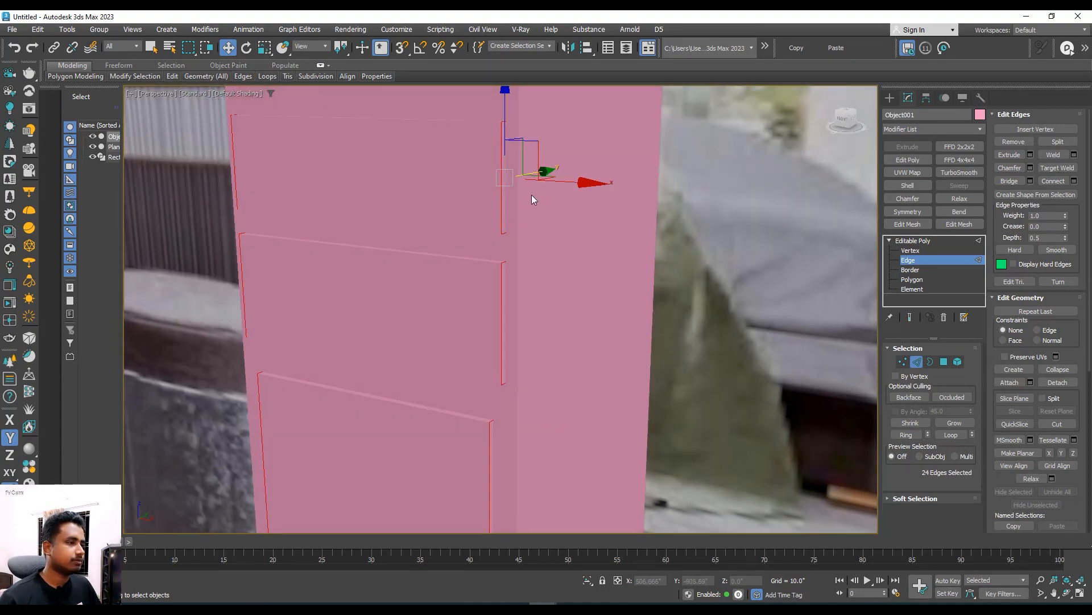
- Deselect the panels' vertical edges, keeping only the short corner edges selected, and isolate the front panels
scroll(549, 199, "up", 3)
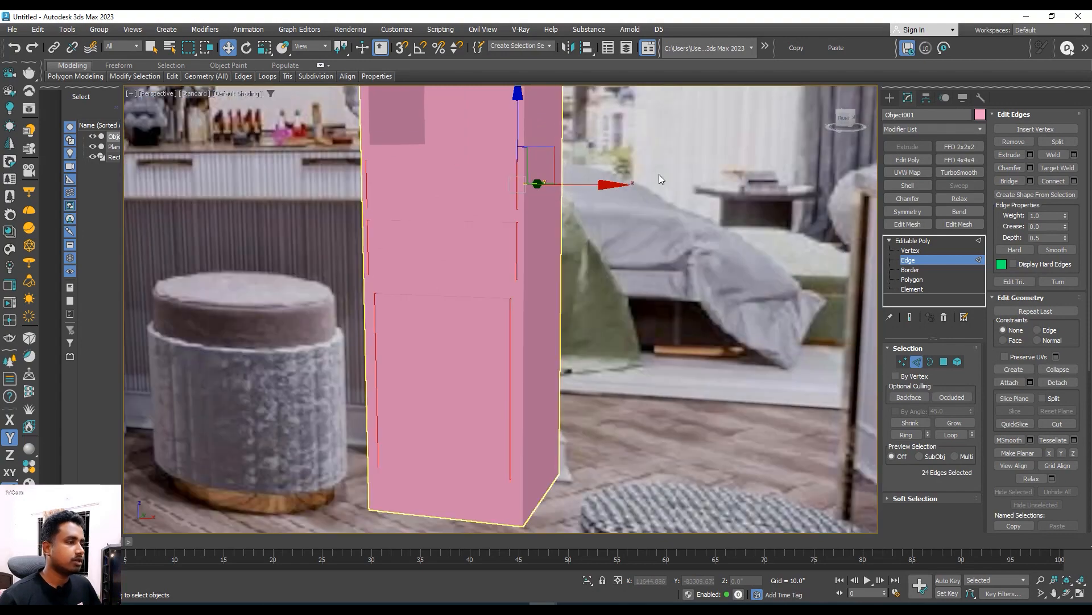
left_click_drag(286, 184, 286, 185, "alt")
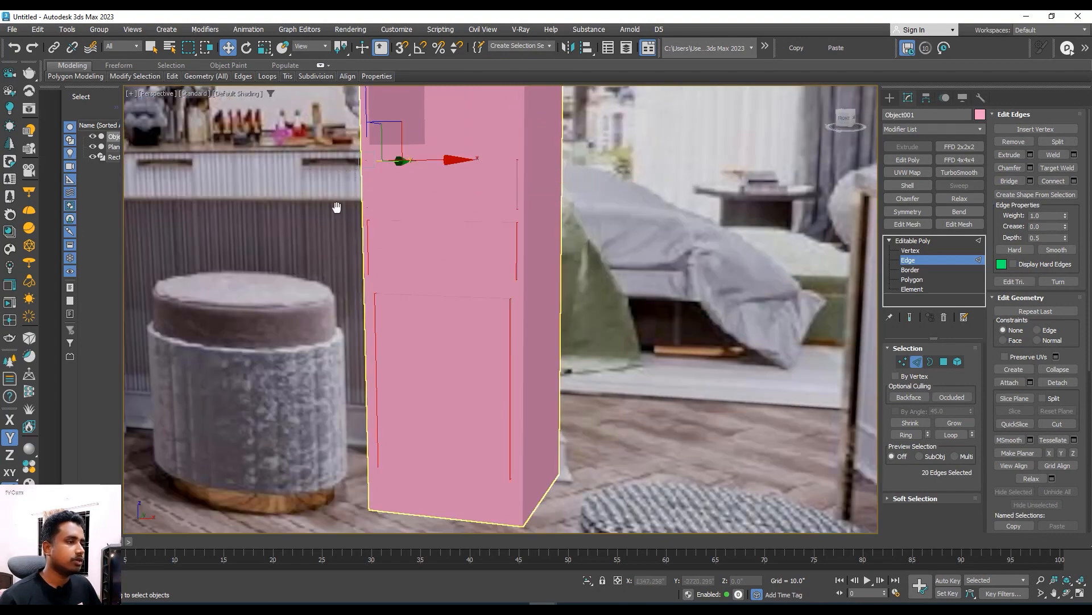
middle_click_drag(336, 206, 340, 171)
left_click_drag(301, 212, 301, 212, "alt")
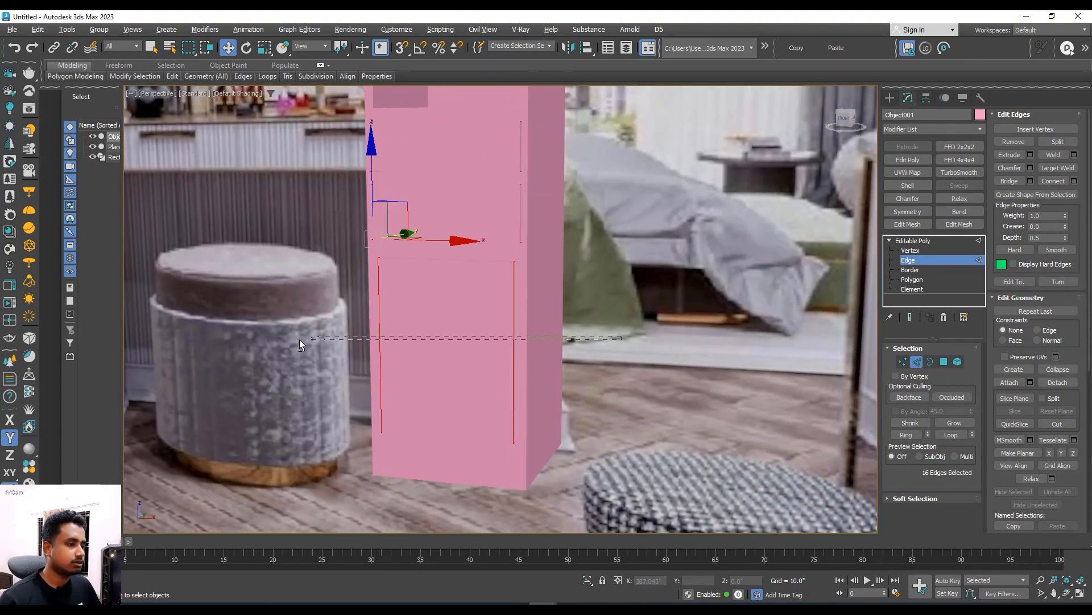
left_click_drag(299, 339, 298, 340, "alt")
scroll(445, 284, "up", 3)
middle_click_drag(445, 285, 545, 223, "alt")
scroll(453, 336, "down", 4)
key("alt+q")
scroll(466, 258, "up", 4)
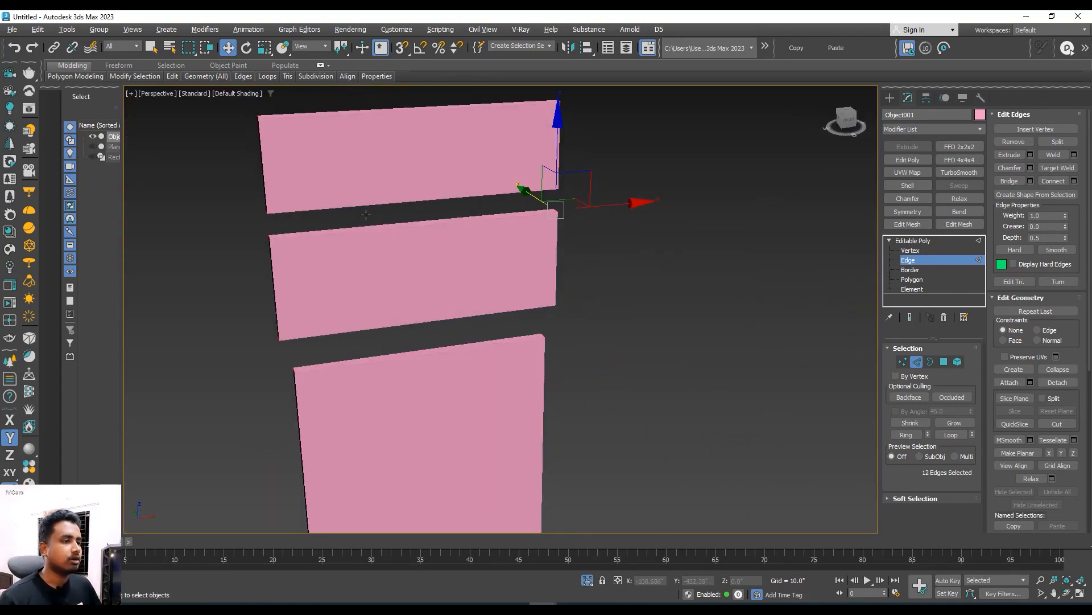
- Round the panels' corners by chamfering the selected edges with an amount of 0.626" and 6 segments
middle_click_drag(470, 290, 547, 251, "alt")
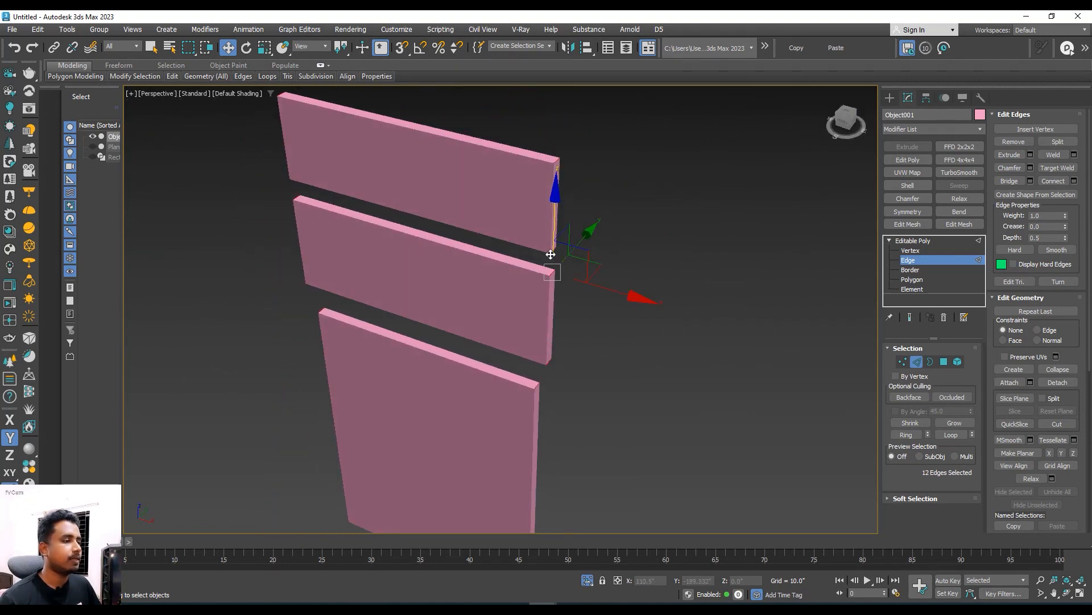
right_click(547, 251)
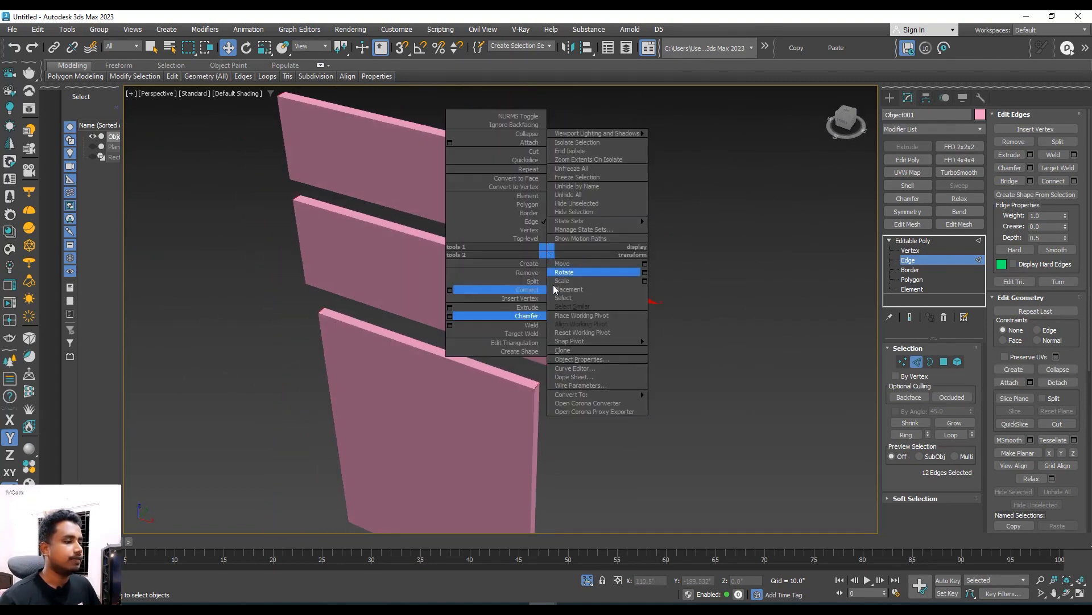
left_click(450, 316)
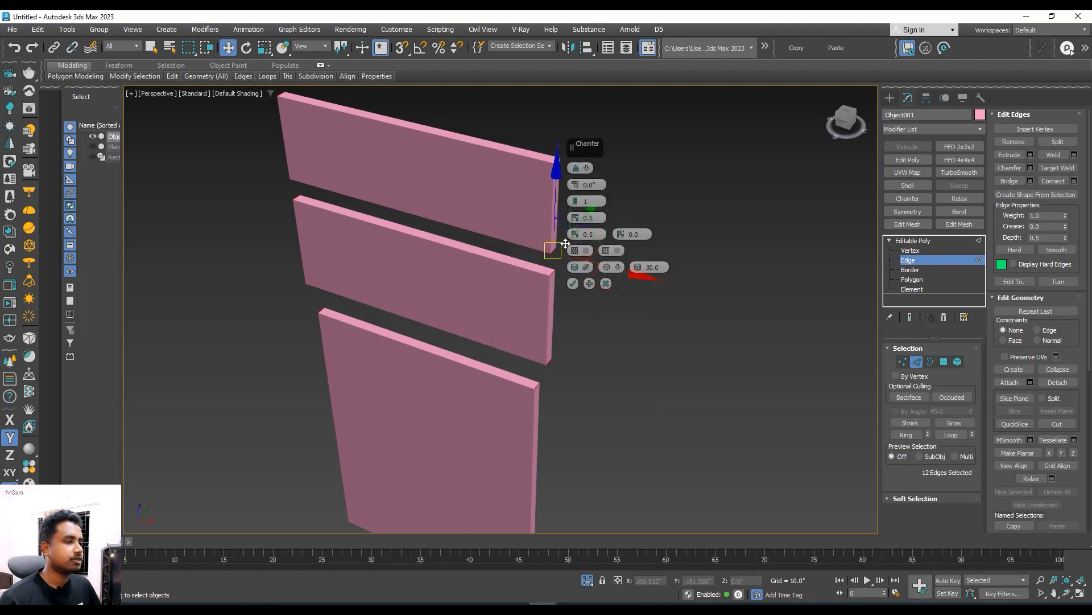
scroll(454, 237, "up", 3)
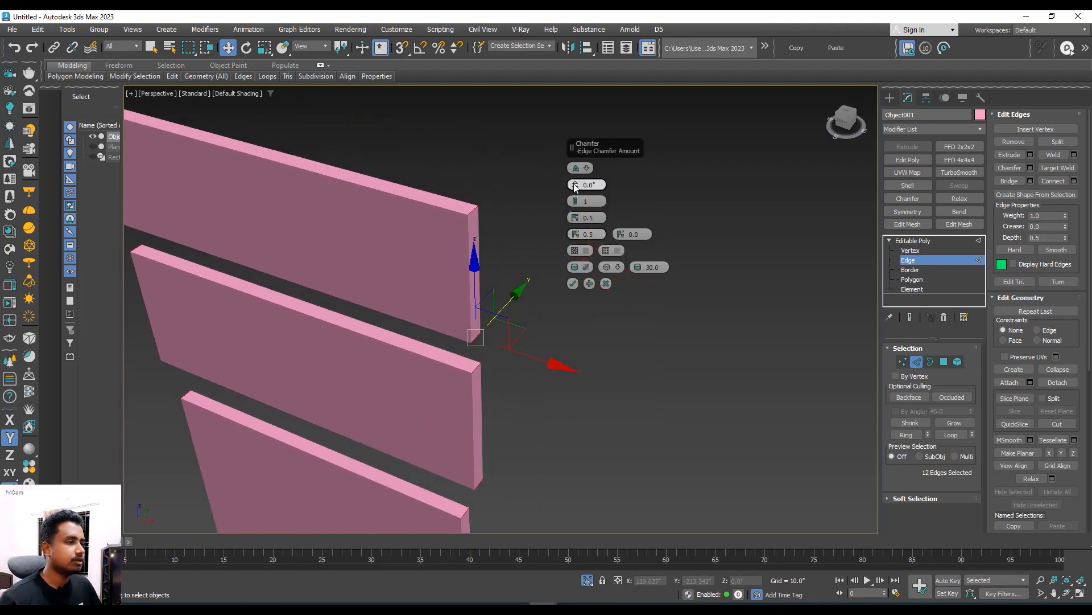
mouse_move(575, 187)
left_mouse_down()
mouse_move(576, 165)
mouse_move(576, 192)
left_mouse_up()
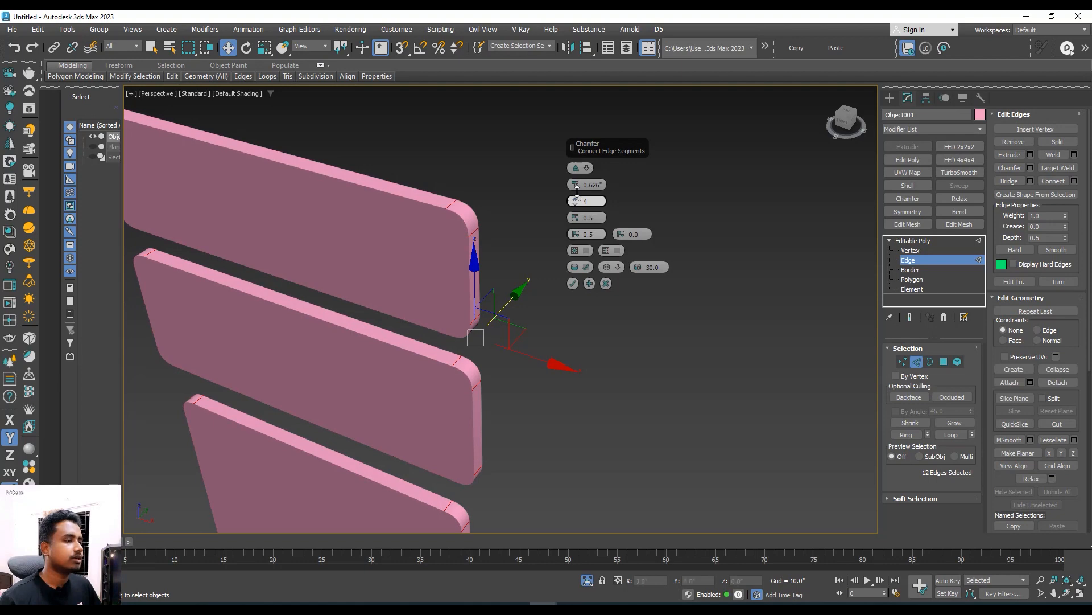
scroll(526, 208, "down", 6)
middle_click_drag(483, 244, 521, 219, "alt")
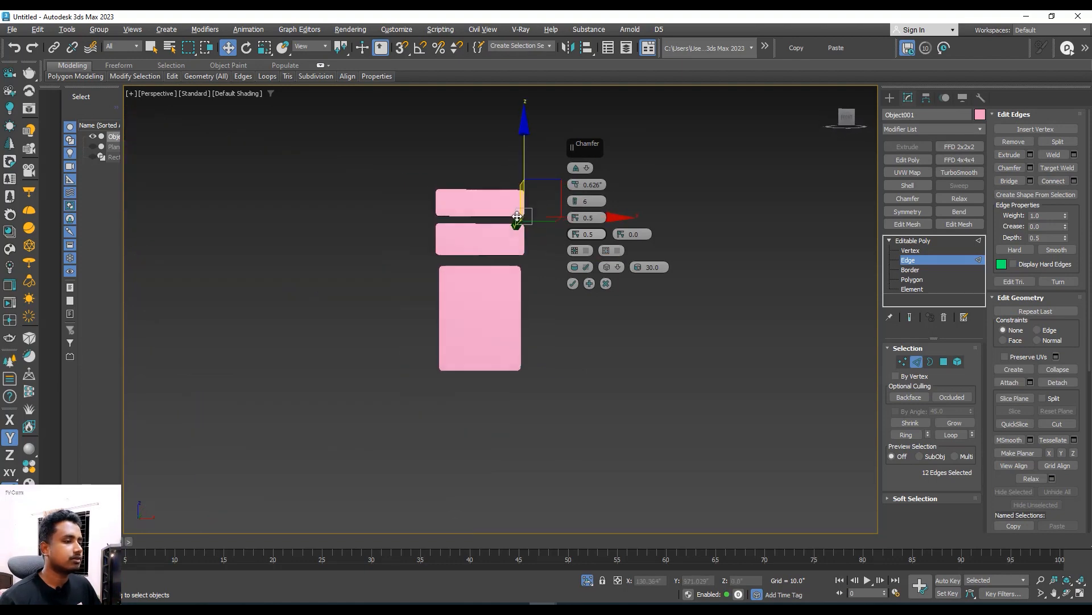
scroll(512, 226, "up", 2)
left_click(573, 283)
- End the isolation of the front panels and leave edge editing
right_click(543, 219)
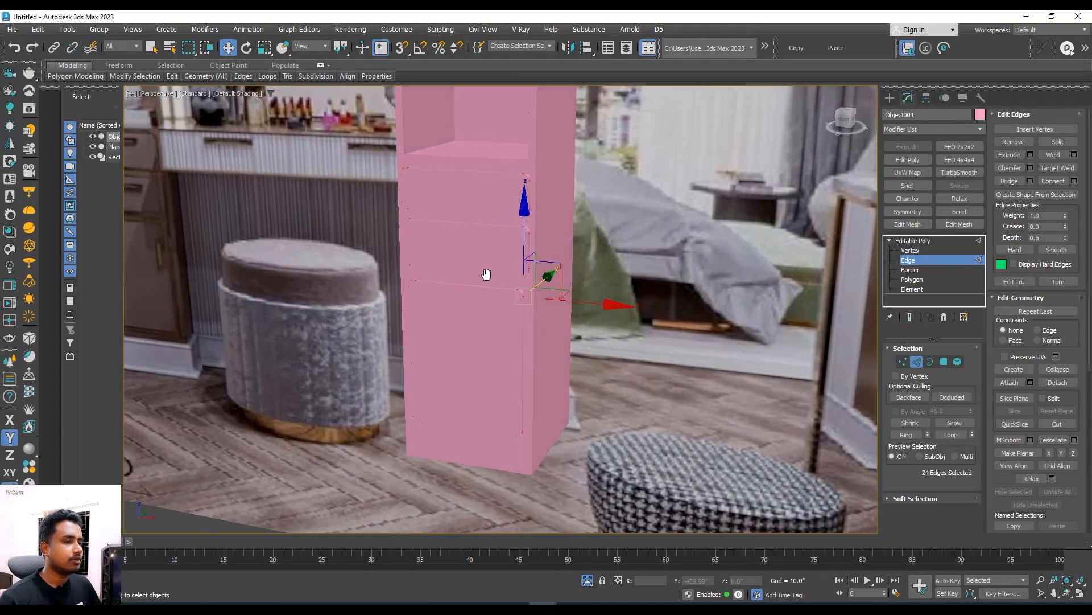
middle_click_drag(486, 274, 529, 277, "alt")
left_click(906, 241)
- Check the rounded front panels against the reference cabinet and push them slightly deeper into the column along Y
mouse_move(438, 268)
middle_mouse_down("alt")
mouse_move(507, 274)
mouse_move(450, 263)
middle_mouse_up("alt")
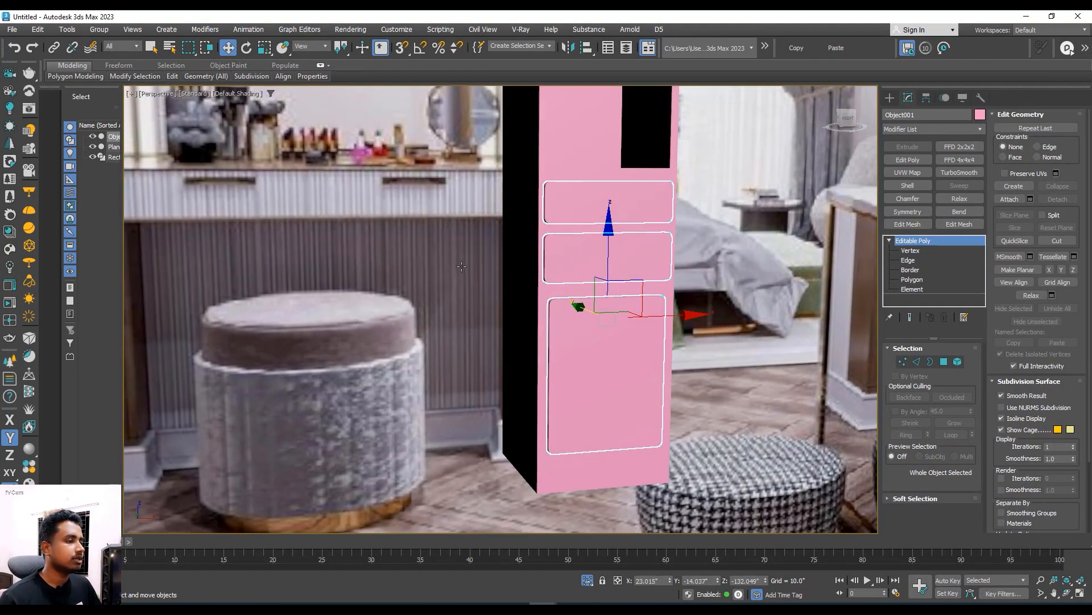
middle_click_drag(171, 259, 298, 260)
scroll(237, 255, "down", 4)
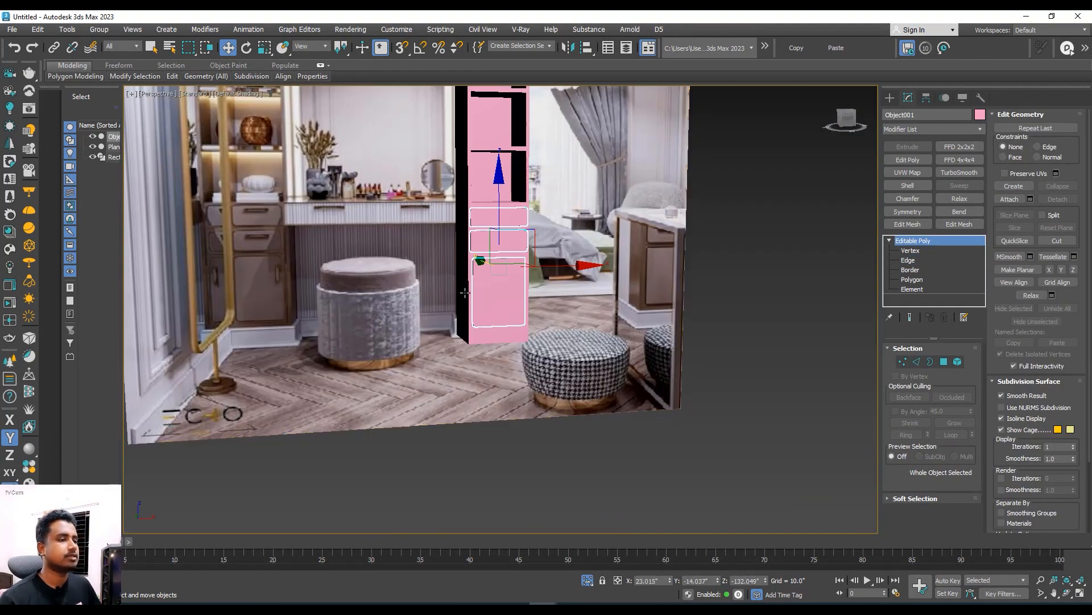
middle_click_drag(603, 289, 449, 259, "alt")
scroll(551, 323, "up", 2)
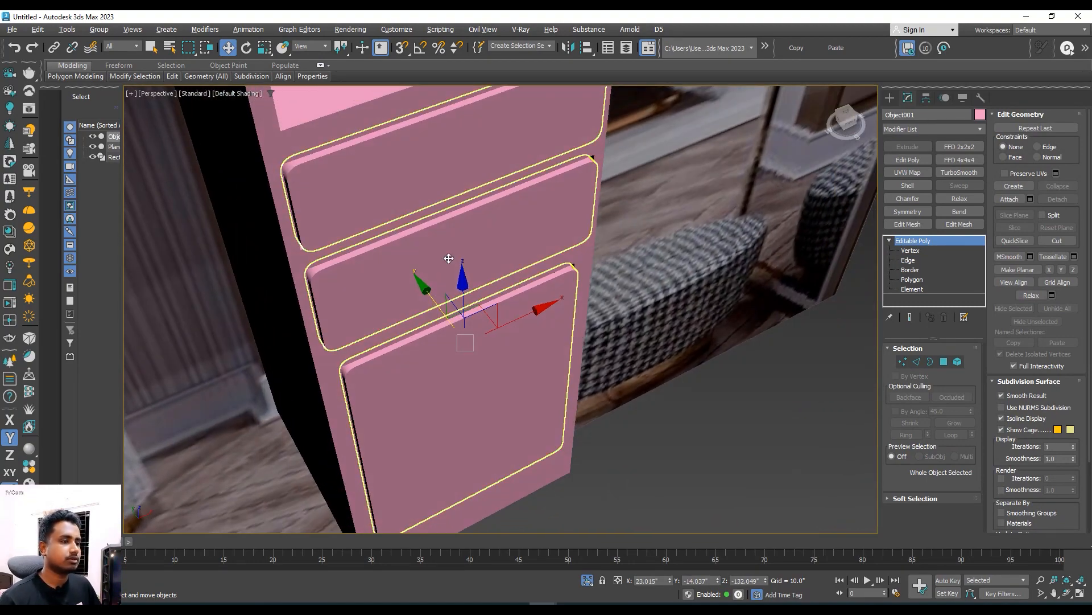
middle_click_drag(432, 295, 473, 335, "alt")
scroll(425, 284, "down", 4)
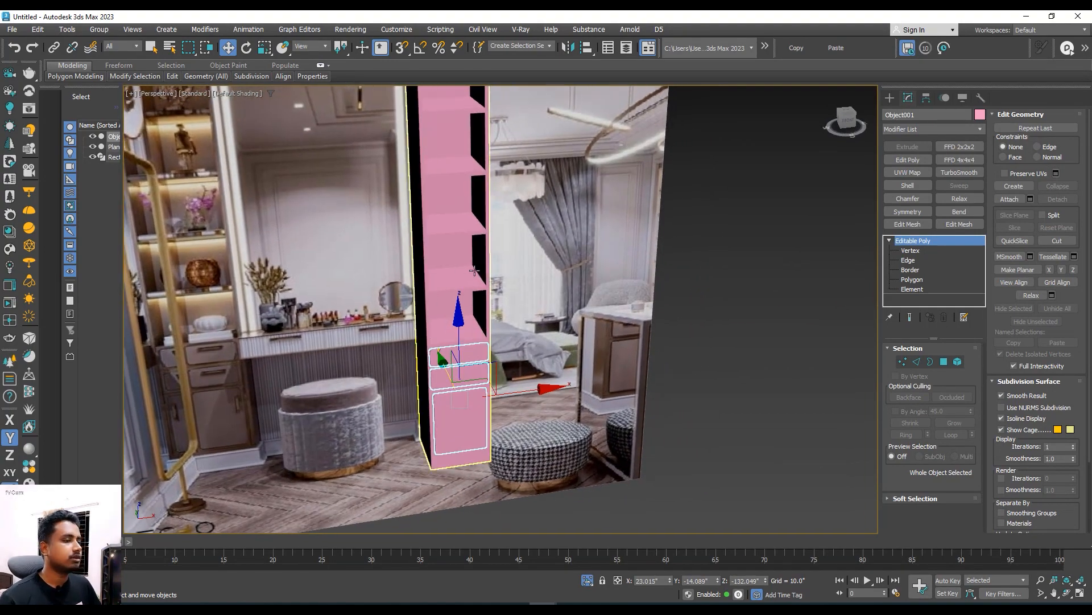
- Change the front panels' object color to a light pink and deselect them
left_click(979, 116)
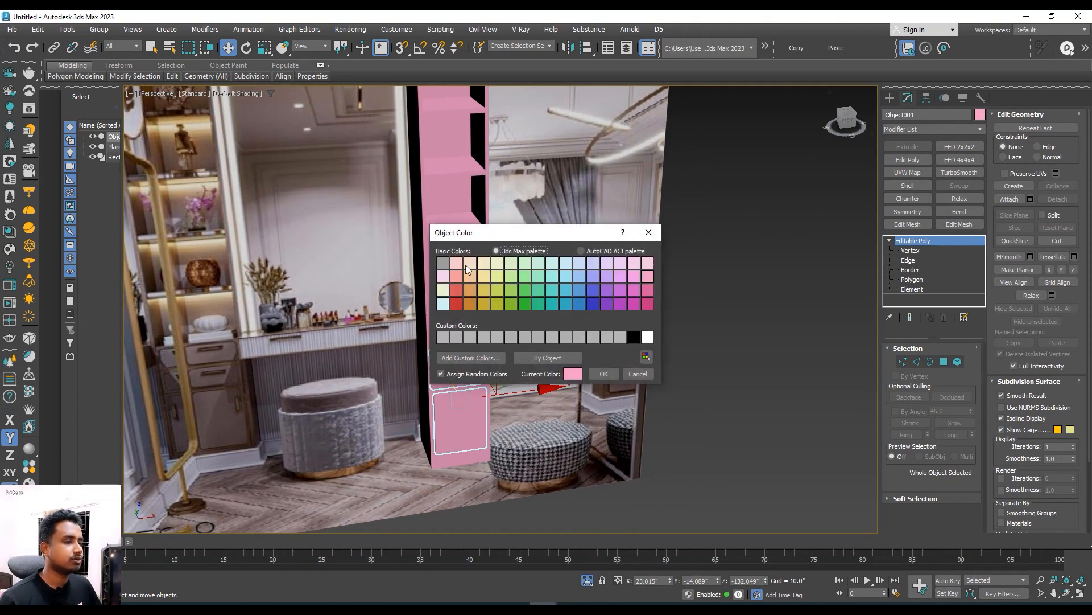
left_click(602, 375)
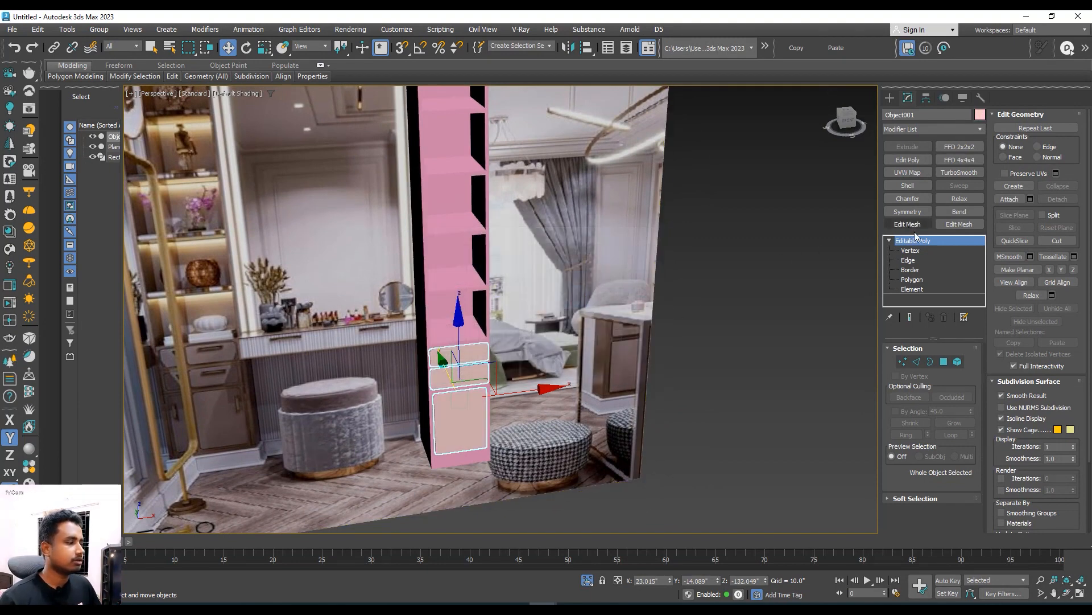
left_click(777, 288)
middle_click_drag(637, 323, 696, 286)
scroll(521, 333, "up", 5)
- Select the recolored front panels and compare the column with the shelves and drawers in the reference image
left_click(541, 332)
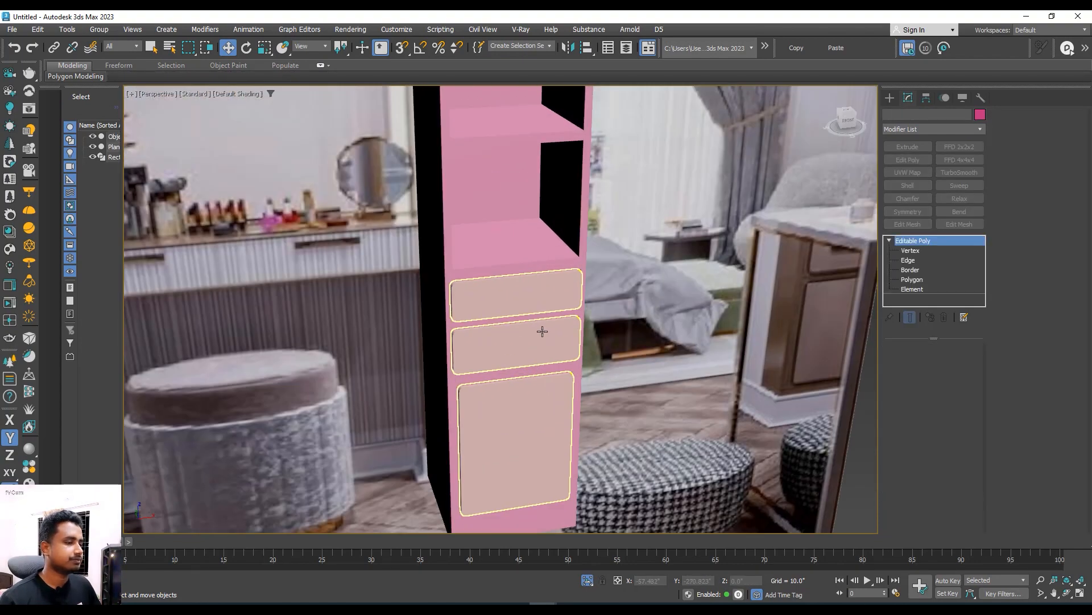
mouse_move(541, 332)
middle_mouse_down("alt")
mouse_move(460, 285)
mouse_move(524, 334)
middle_mouse_up("alt")
scroll(460, 284, "down", 4)
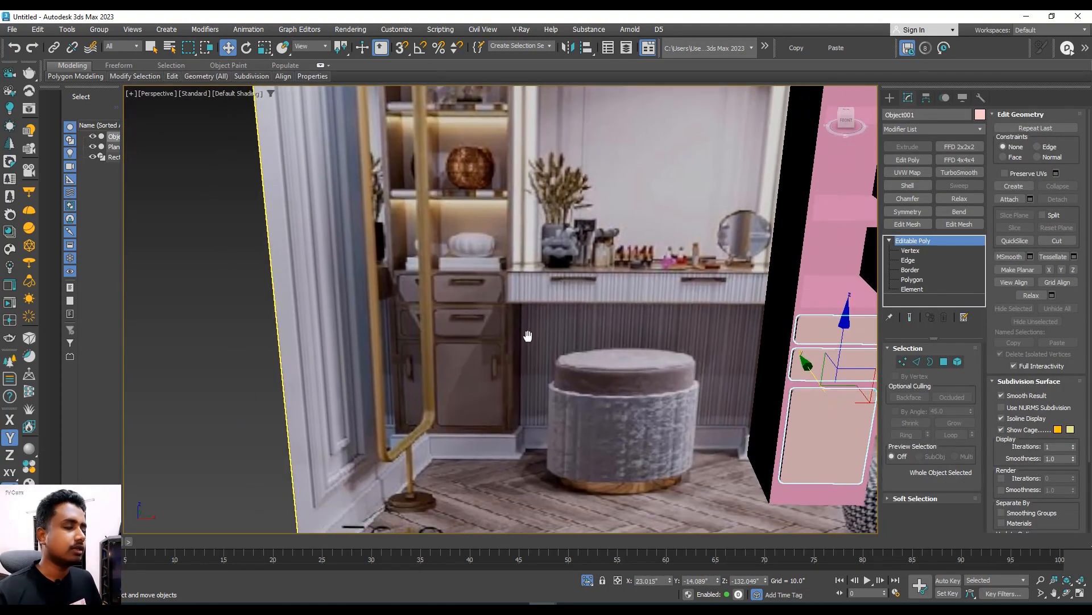
scroll(505, 294, "up", 5)
scroll(505, 294, "down", 10)
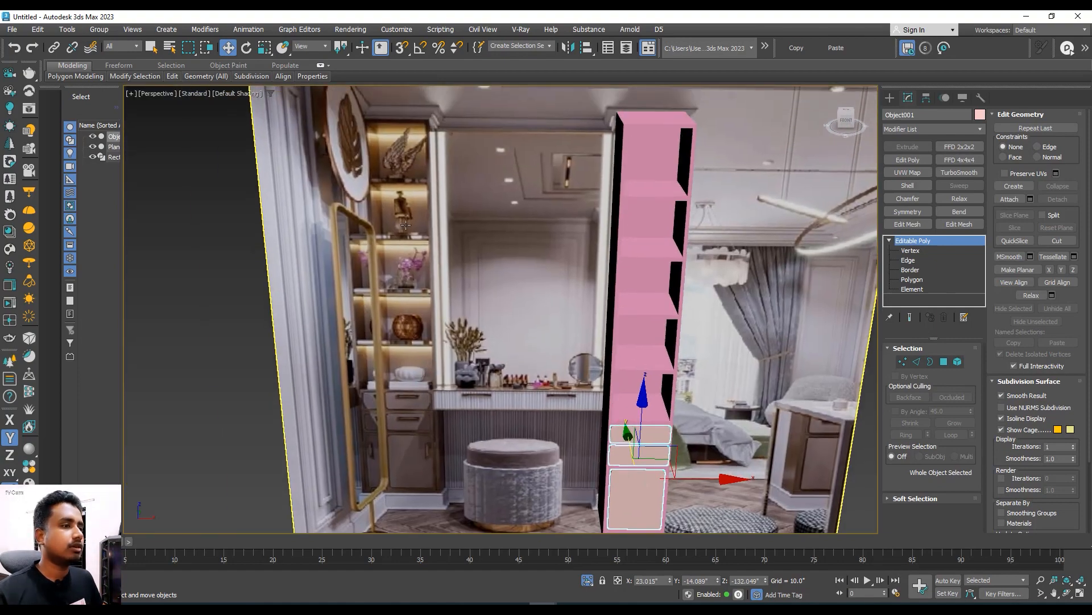
- Select the shelf column, enter its polygon editing and pick the polygon on top of the column
middle_click_drag(405, 225, 371, 175, "alt")
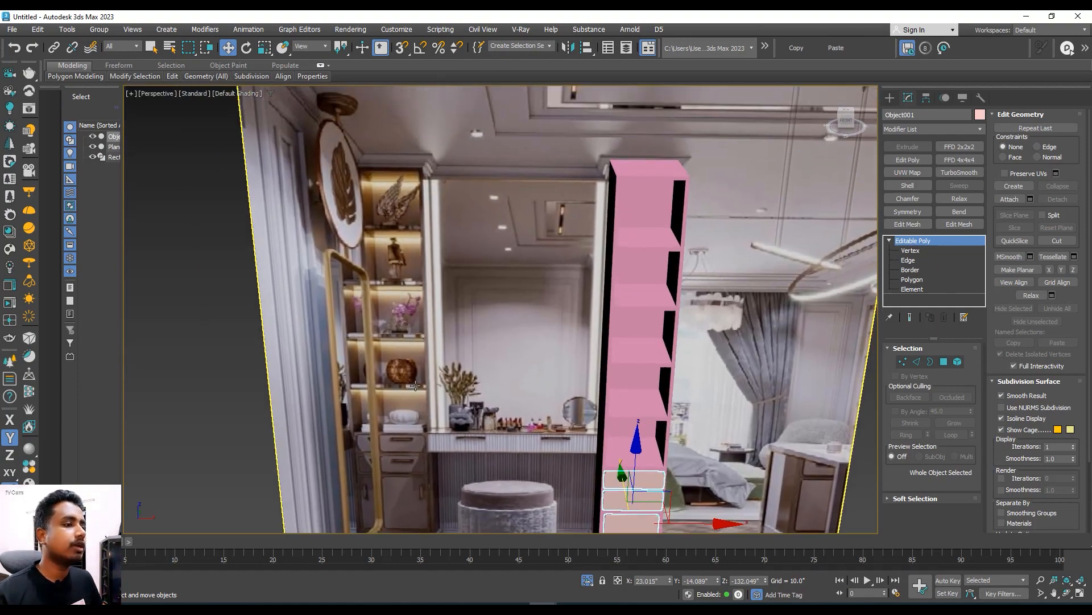
middle_click_drag(388, 300, 489, 245, "alt")
scroll(489, 245, "up", 3)
scroll(541, 216, "down", 3)
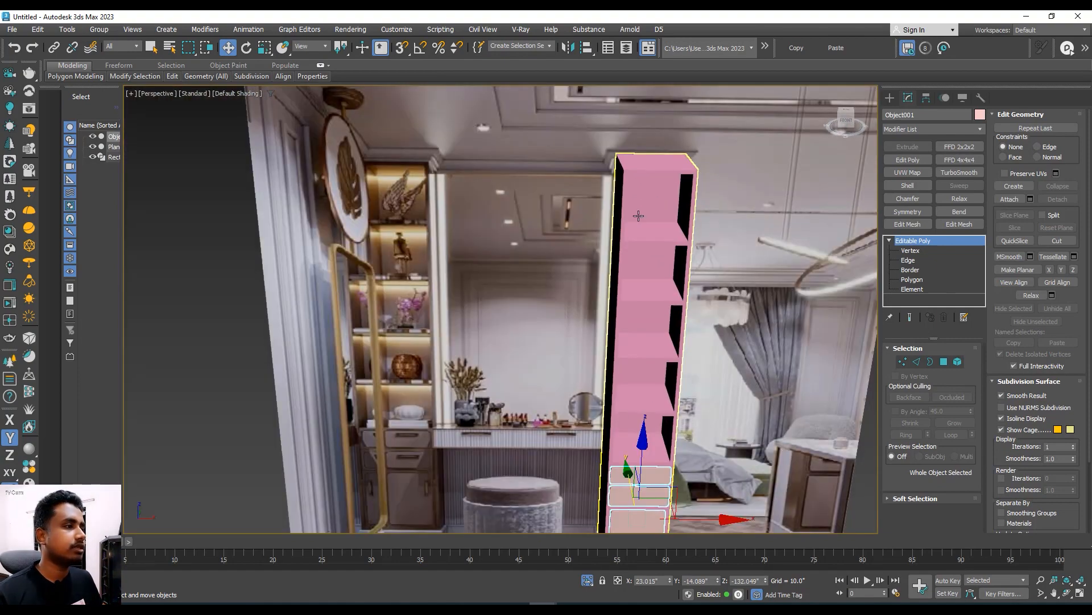
middle_click_drag(540, 216, 604, 163, "alt")
middle_click_drag(702, 238, 615, 255)
left_click(588, 227)
left_click(922, 279)
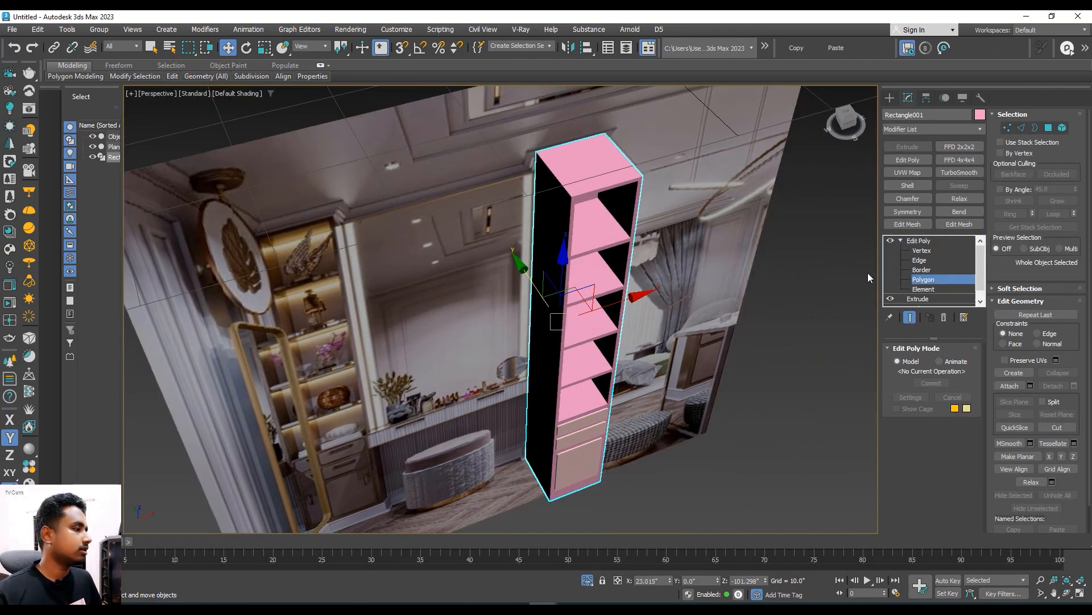
scroll(595, 189, "up", 3)
left_click(586, 153)
scroll(562, 214, "down", 6)
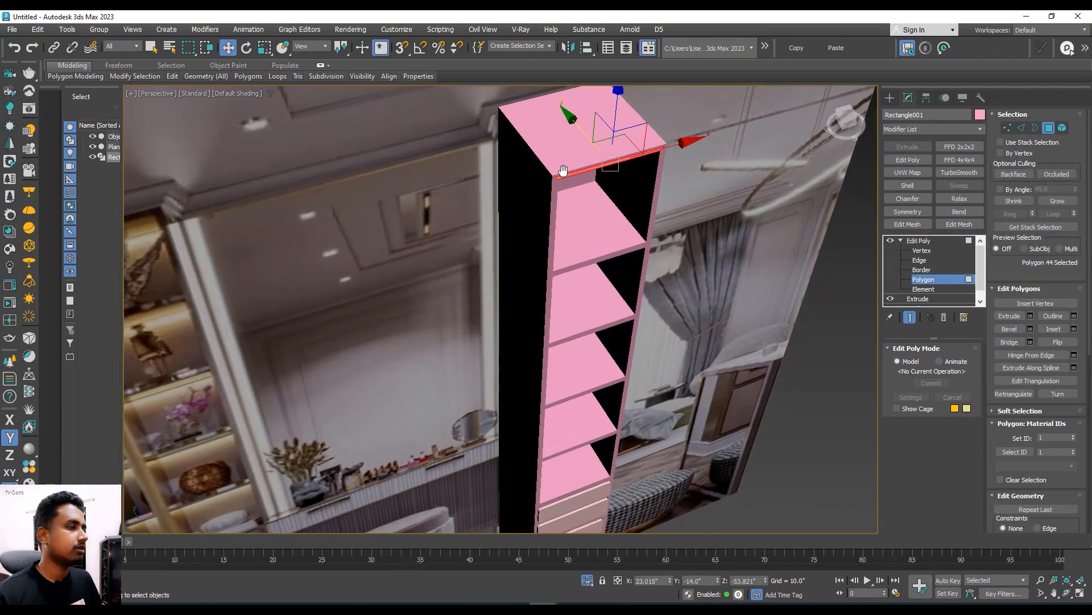
middle_click_drag(562, 214, 668, 154, "alt")
- Select only the column's front frame polygons around the shelf compartments, drawers and door
key("t")
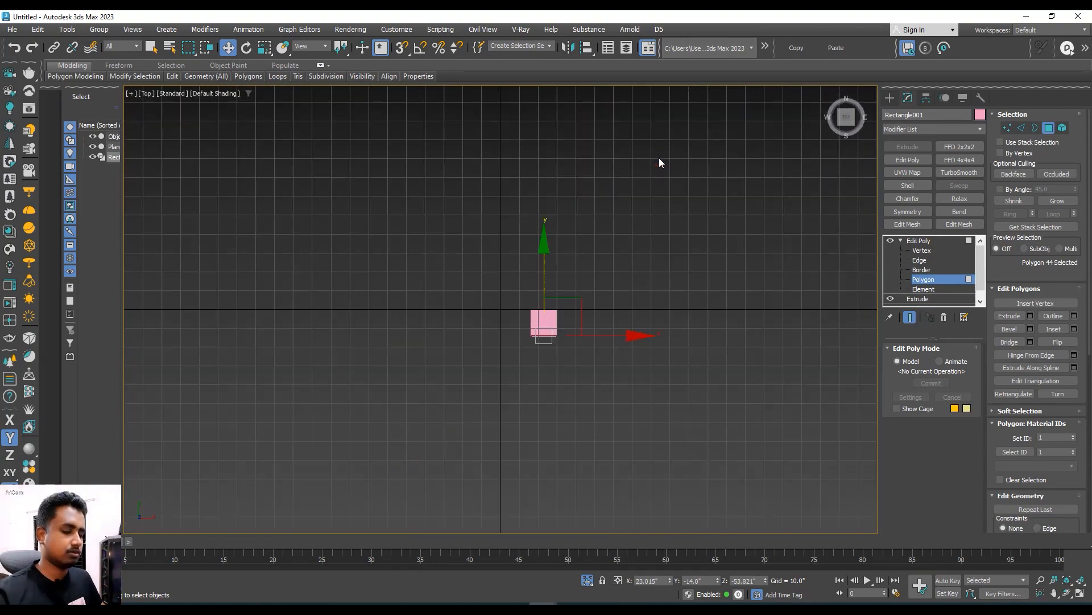
scroll(659, 170, "up", 10)
scroll(603, 227, "down", 3)
left_click_drag(295, 371, 513, 349)
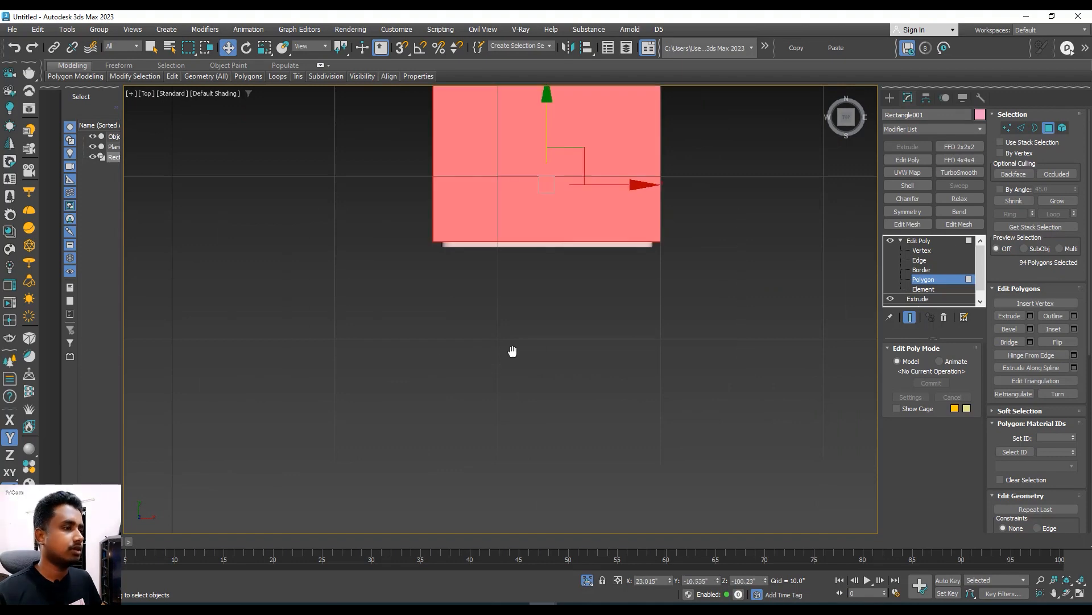
middle_click_drag(512, 349, 552, 149)
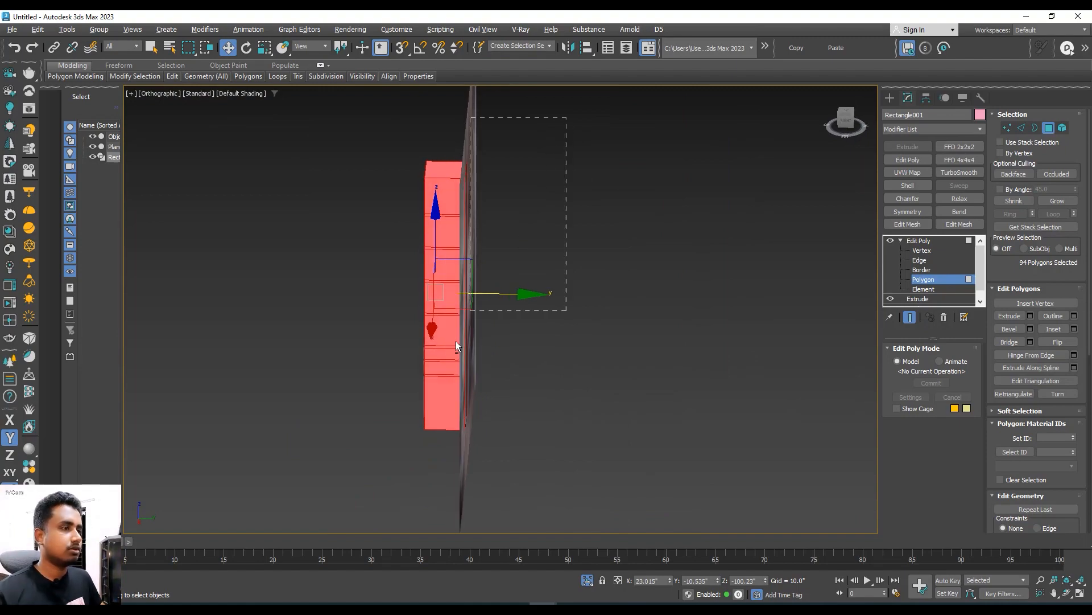
middle_click_drag(442, 493, 520, 350, "alt")
scroll(420, 353, "up", 5)
scroll(492, 366, "down", 4)
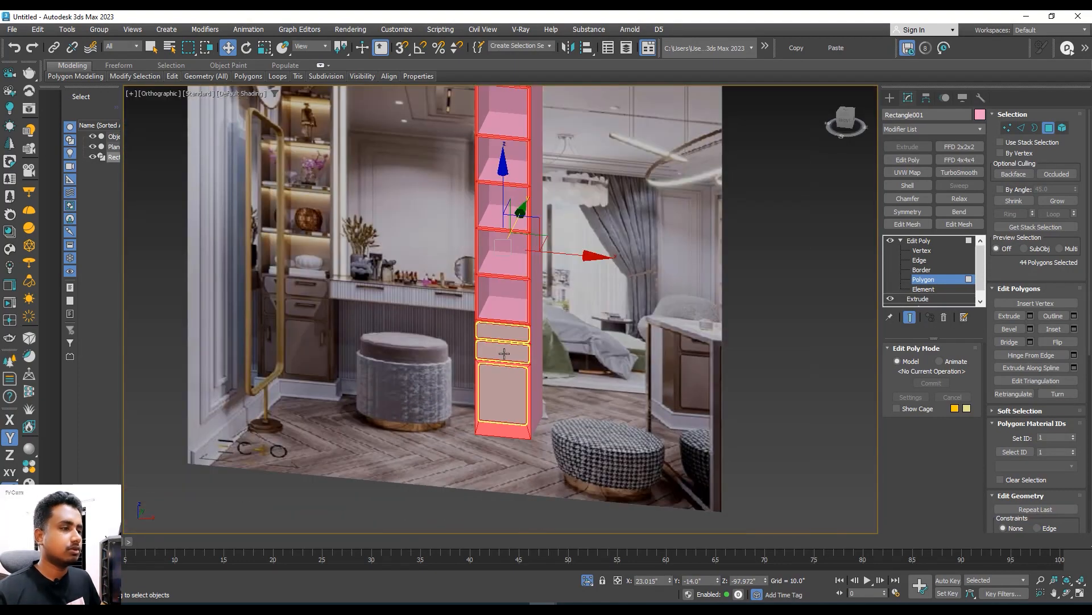
- Clone the selected front frame polygons forward along Y as a separate object
scroll(330, 360, "up", 3)
scroll(384, 242, "up", 2)
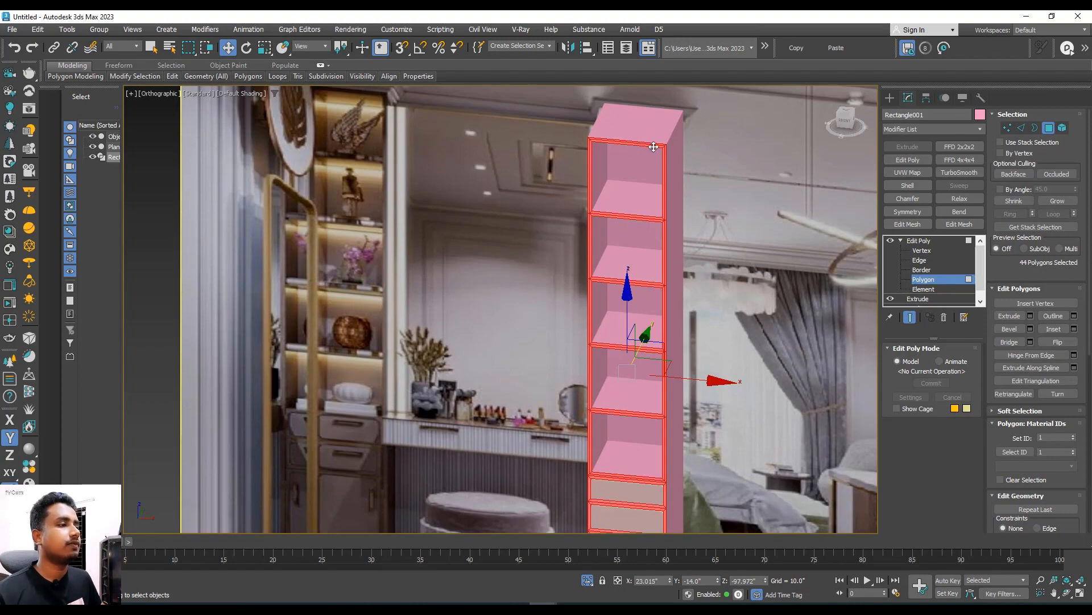
middle_click_drag(642, 221, 554, 130)
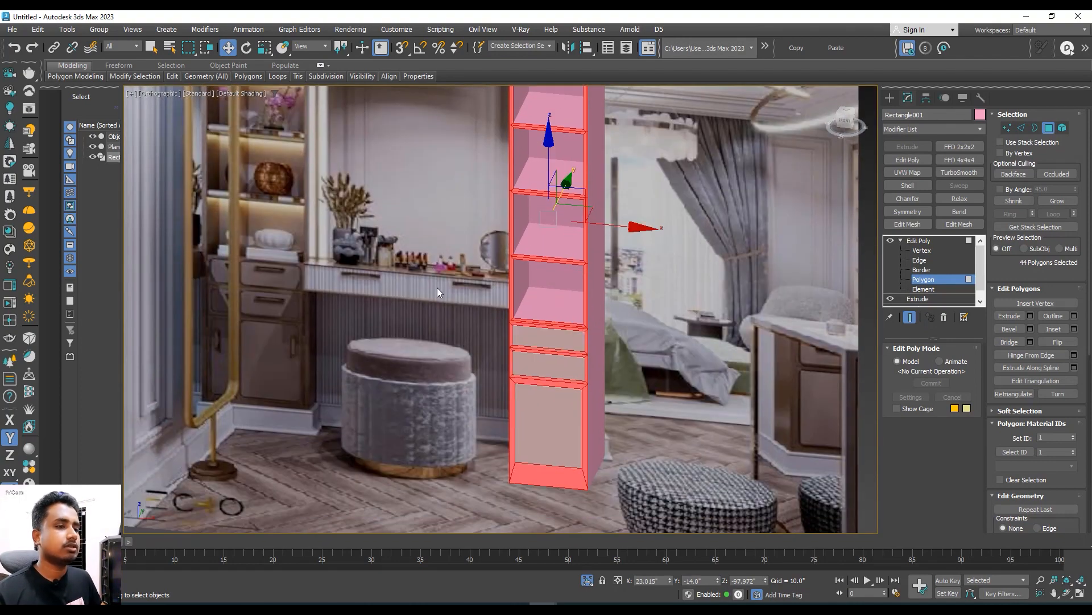
middle_click_drag(524, 297, 533, 217)
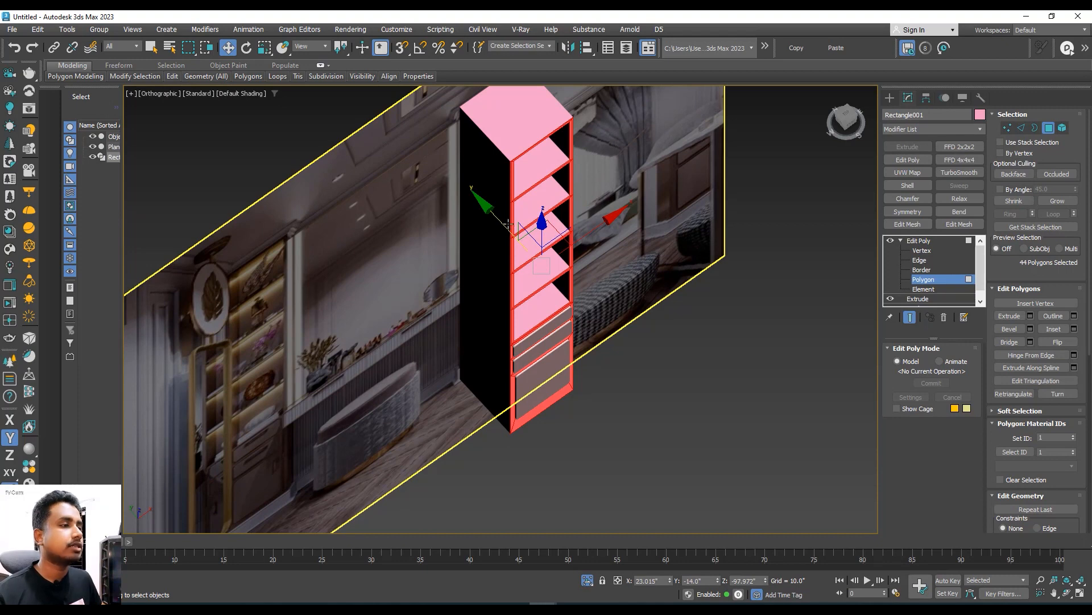
left_click_drag(499, 216, 588, 341, "shift")
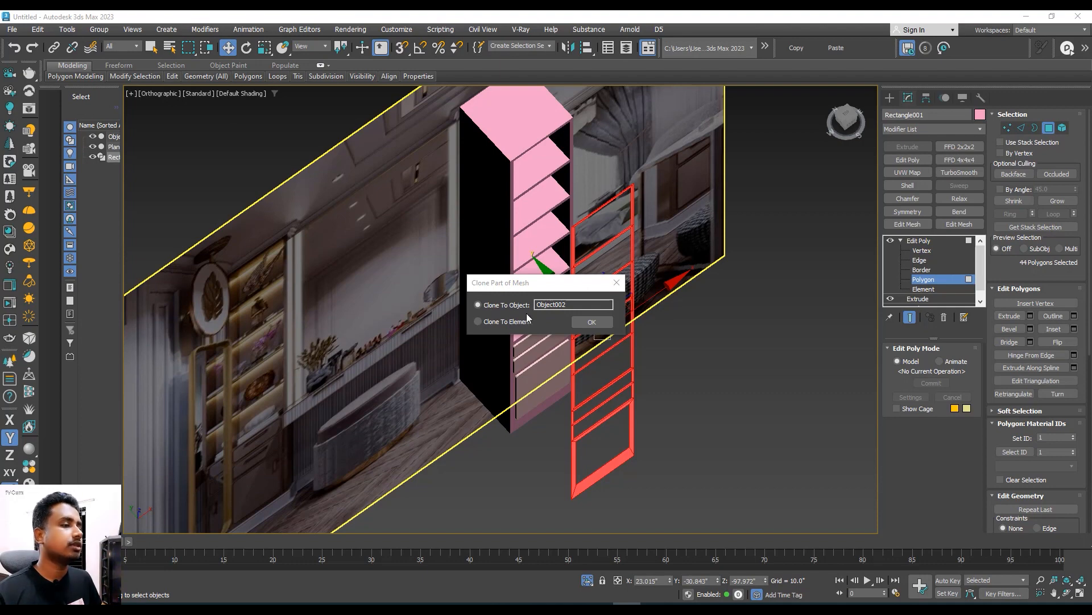
left_click(595, 321)
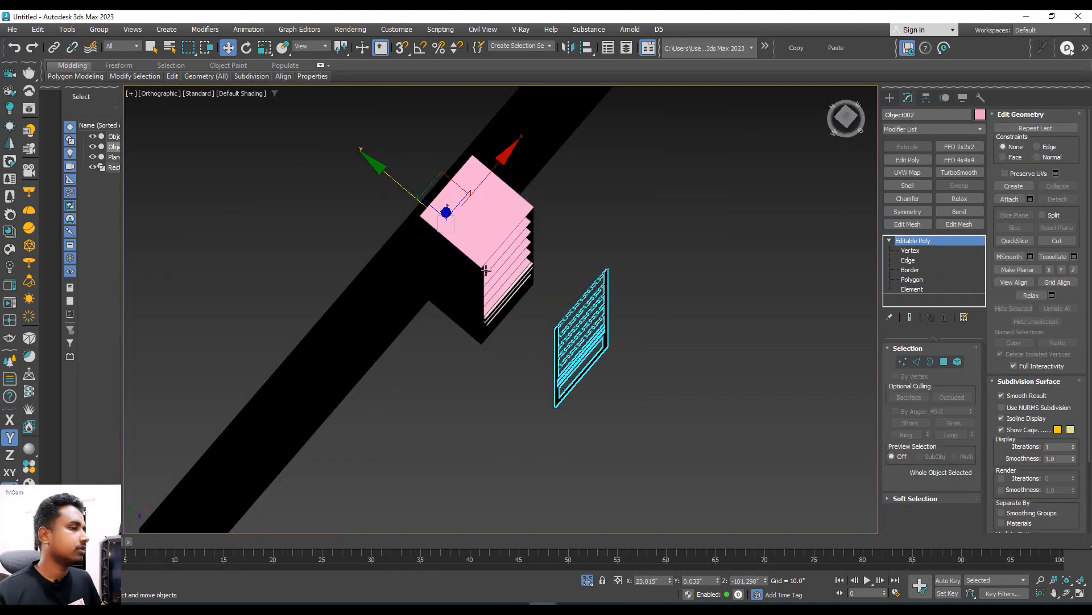
- Apply a Shell modifier with an outer amount of 0.3" to the cloned frame and convert it to Editable Poly
mouse_move(542, 323)
middle_mouse_down("alt")
mouse_move(574, 319)
mouse_move(566, 306)
middle_mouse_up("alt")
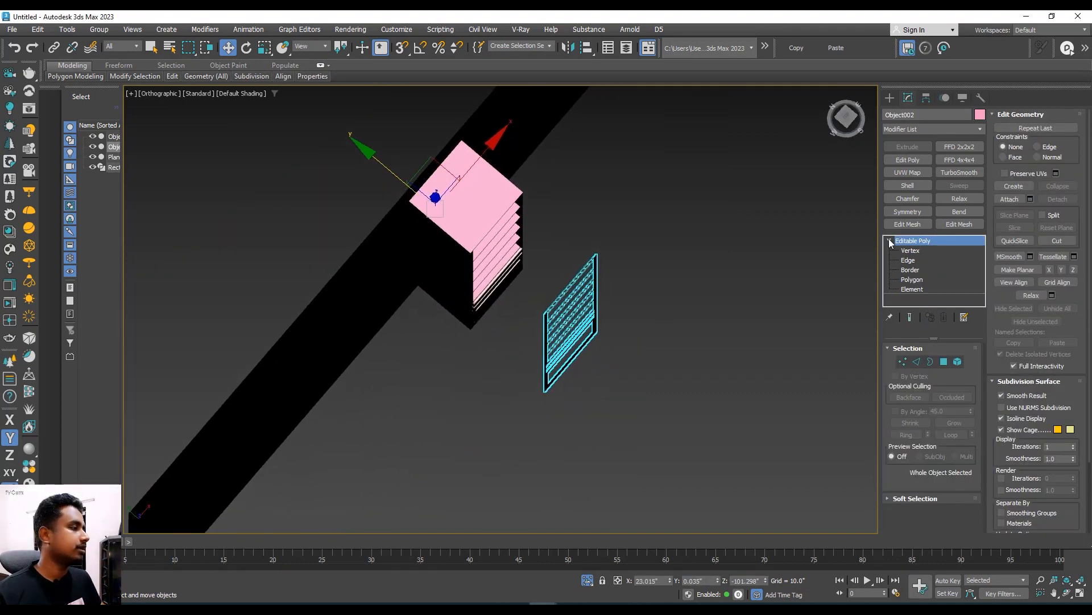
left_click(910, 185)
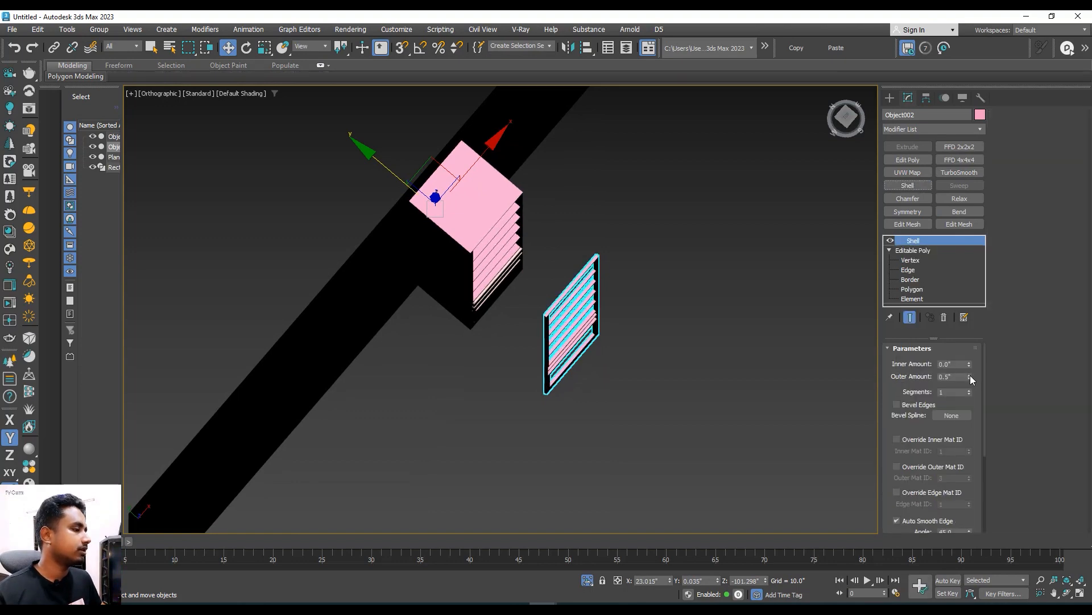
left_click_drag(970, 376, 973, 387)
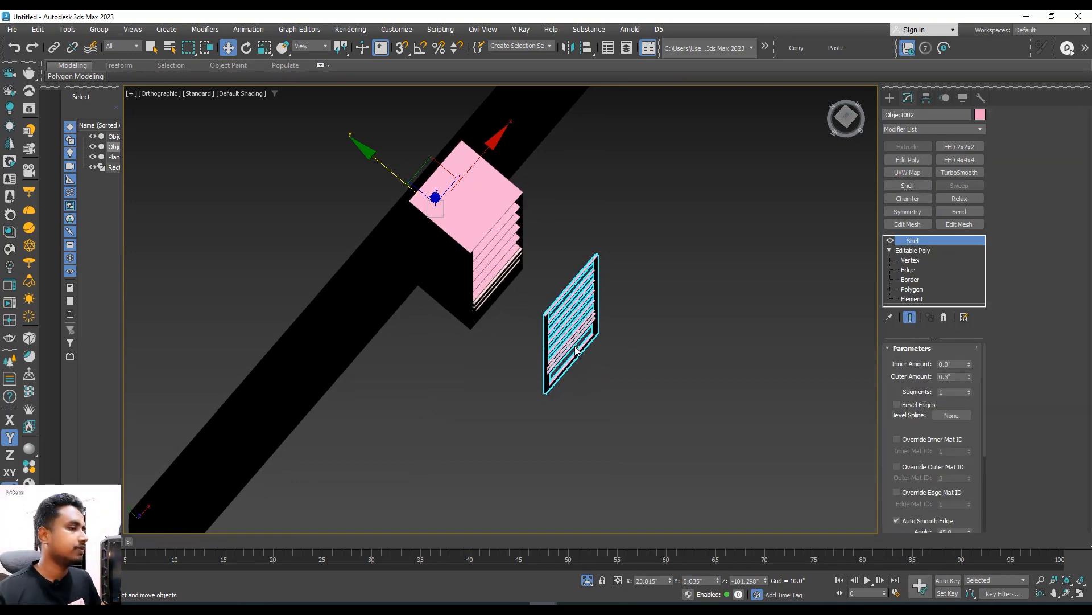
scroll(576, 351, "up", 5)
right_click(556, 305)
mouse_move(597, 444)
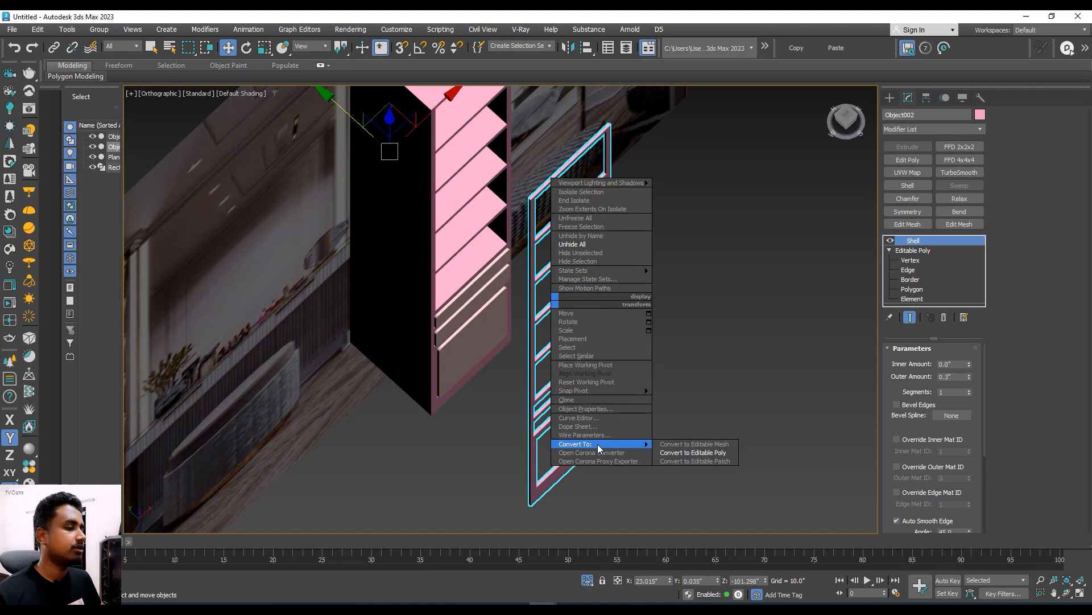
left_click(711, 454)
- Center the front frame's pivot on the object and return to its modifier settings
left_click(926, 98)
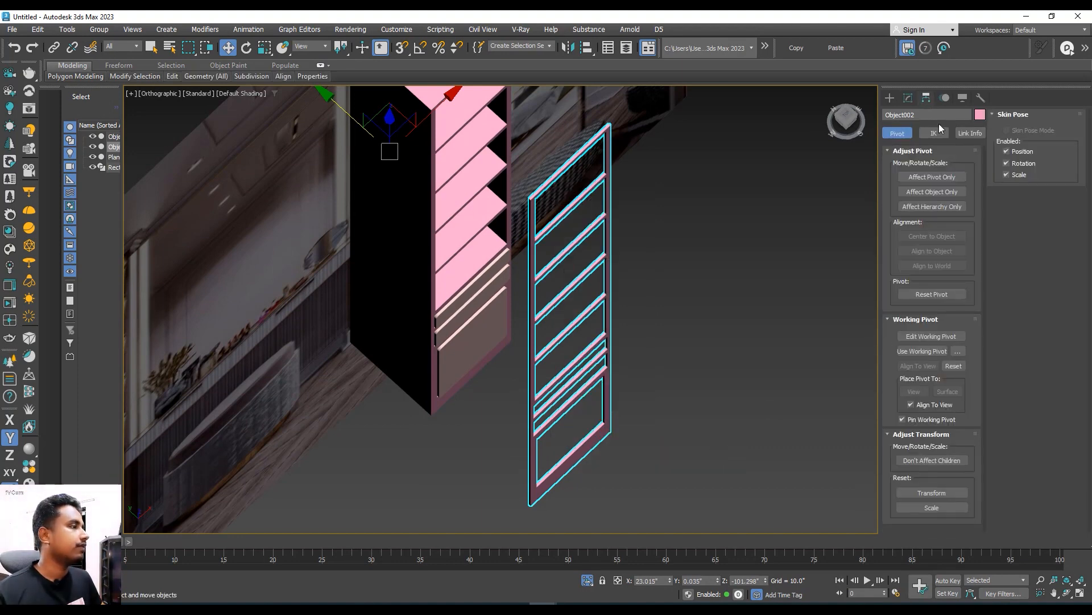
left_click(930, 177)
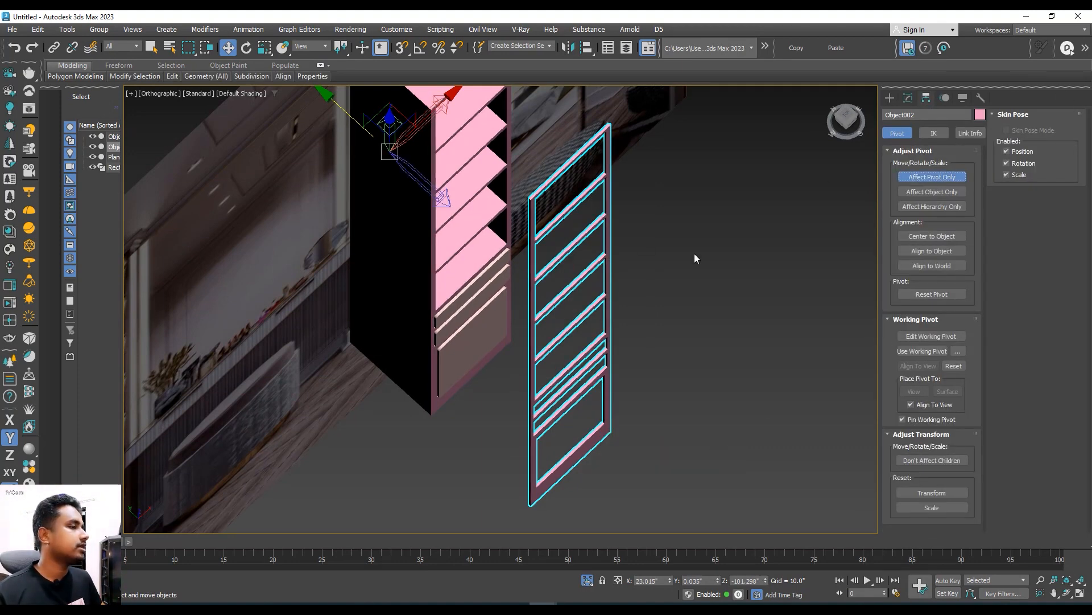
left_click(932, 236)
left_click(907, 98)
- Move the front frame back along Y until it sits against the column's front, undoing the accidental move of the column
middle_click_drag(620, 236, 498, 286, "alt")
left_click_drag(498, 287, 408, 233)
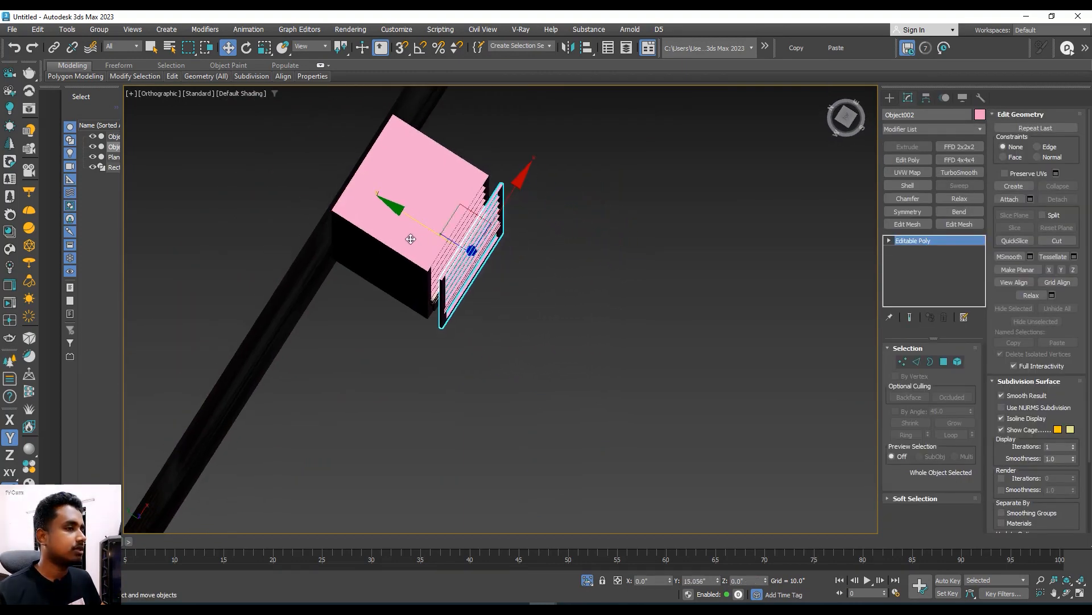
scroll(443, 247, "up", 5)
middle_click_drag(444, 246, 490, 275)
left_click_drag(527, 264, 510, 255)
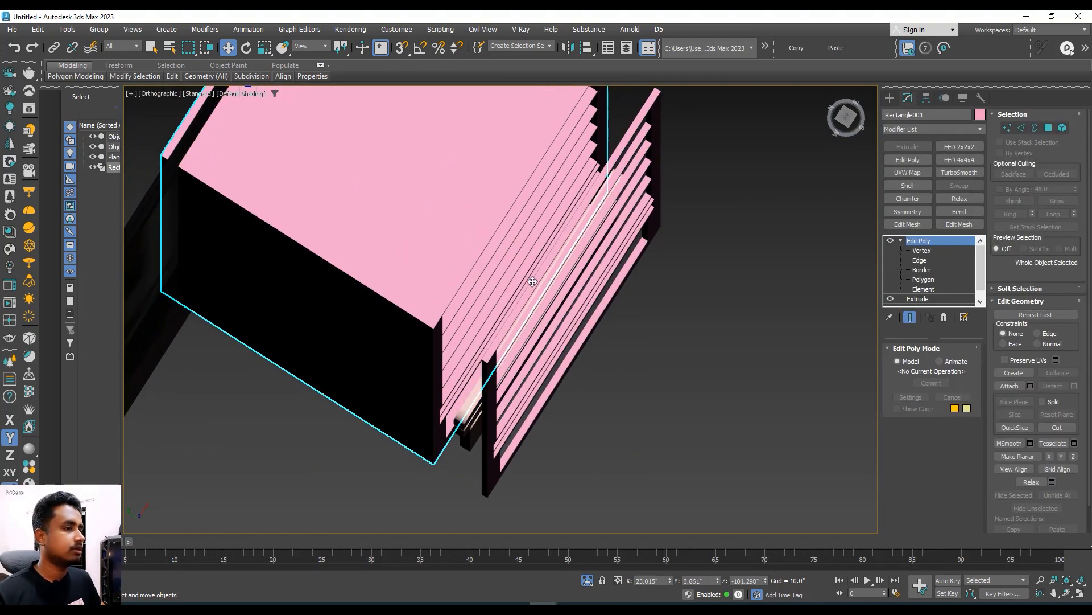
key("ctrl+z")
left_click(530, 319)
left_click(500, 336)
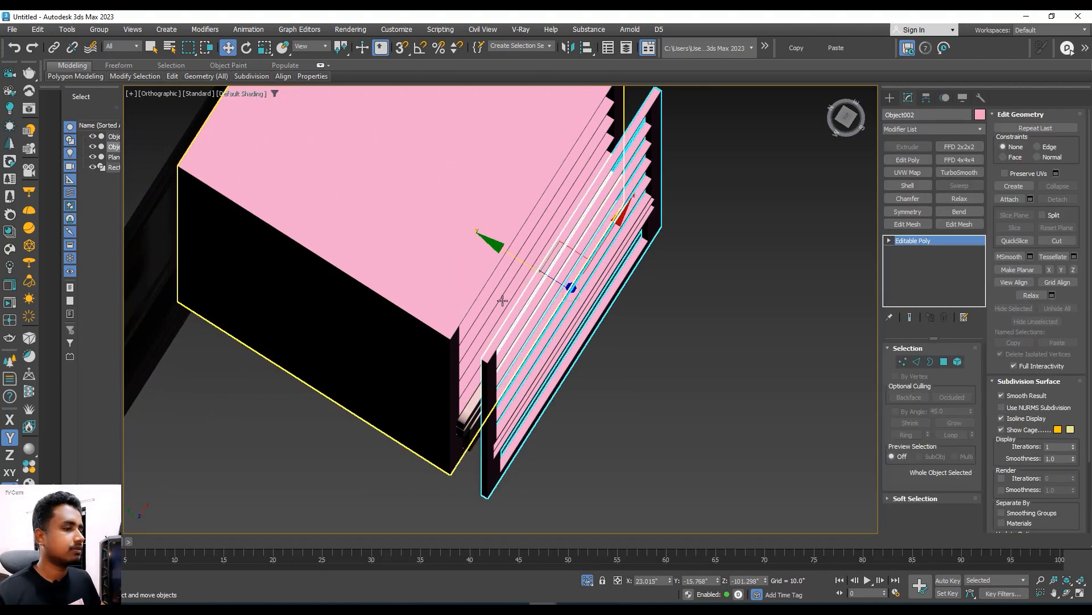
left_click_drag(514, 258, 484, 236)
middle_click_drag(547, 264, 549, 277)
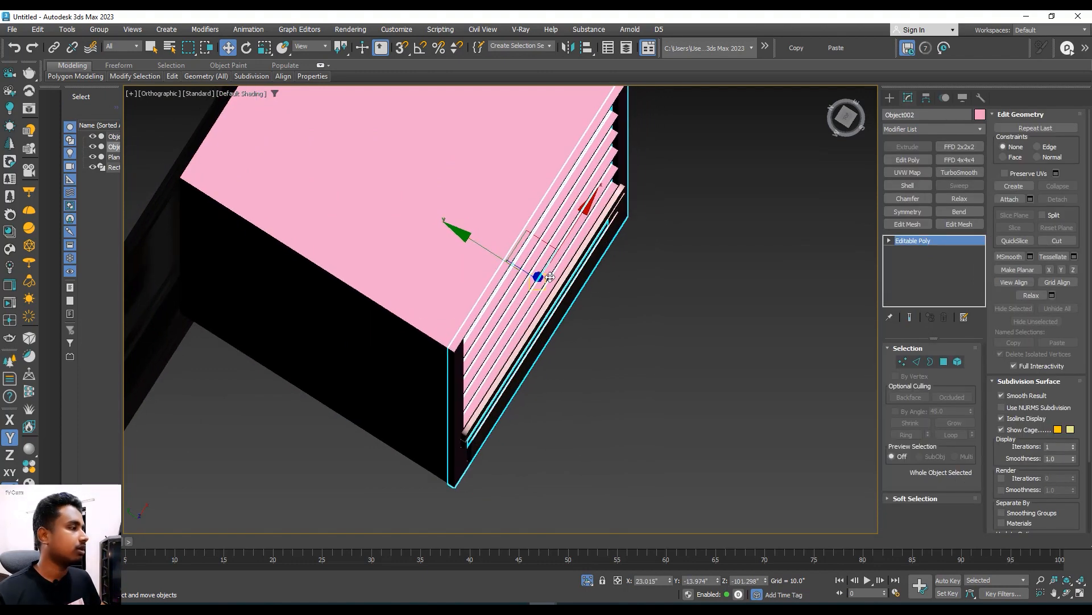
- Change the front frame's object color to orange-brown and move it about 0.2" forward along Y
left_click(980, 115)
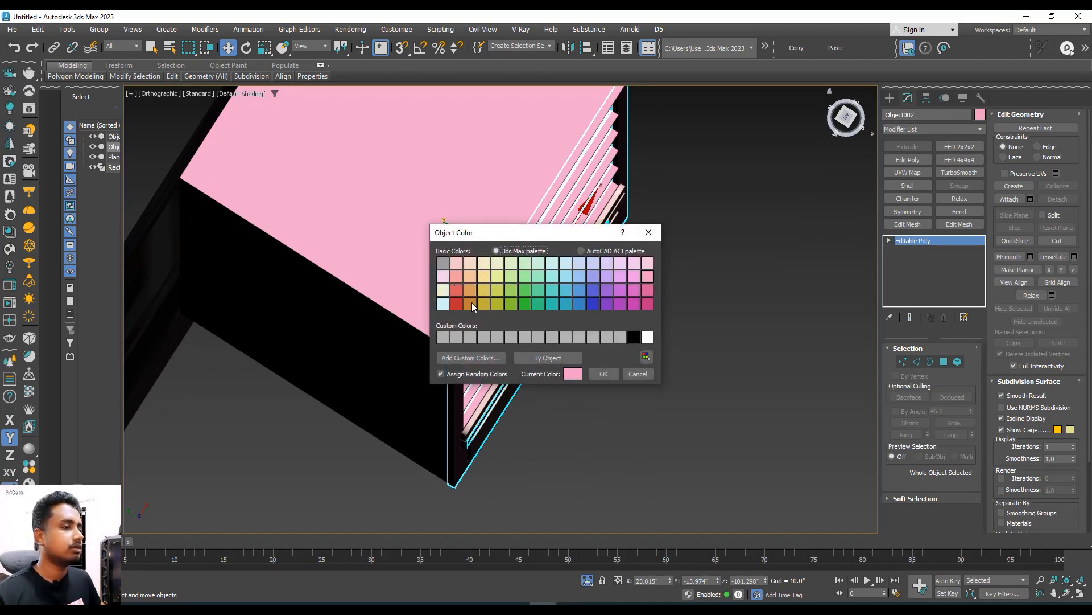
left_click(609, 374)
middle_click_drag(603, 373, 588, 269, "alt")
scroll(557, 301, "down", 3)
scroll(589, 269, "up", 4)
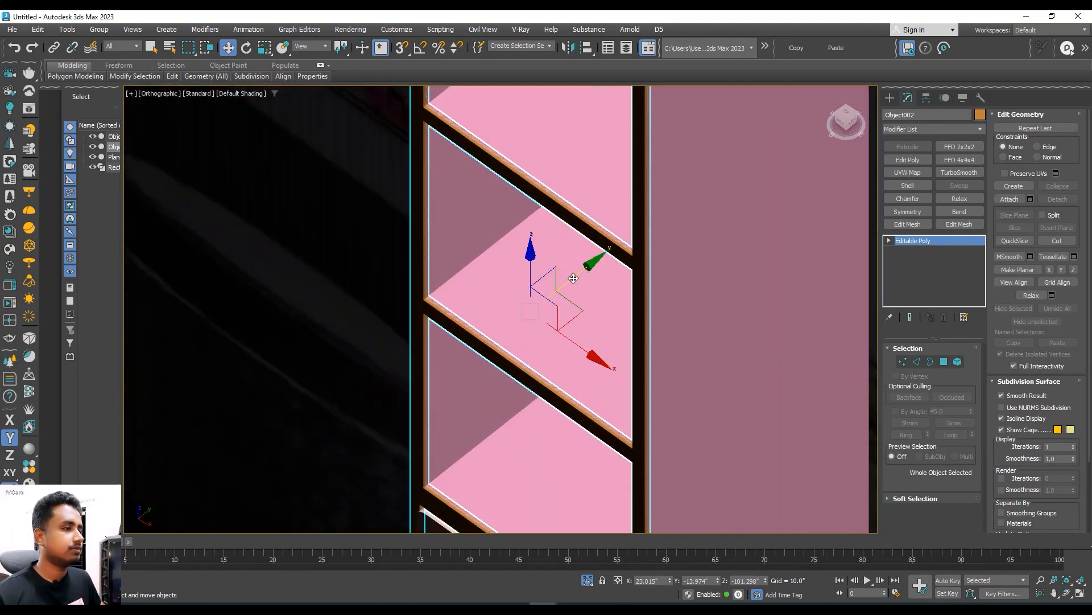
left_click_drag(573, 276, 568, 279)
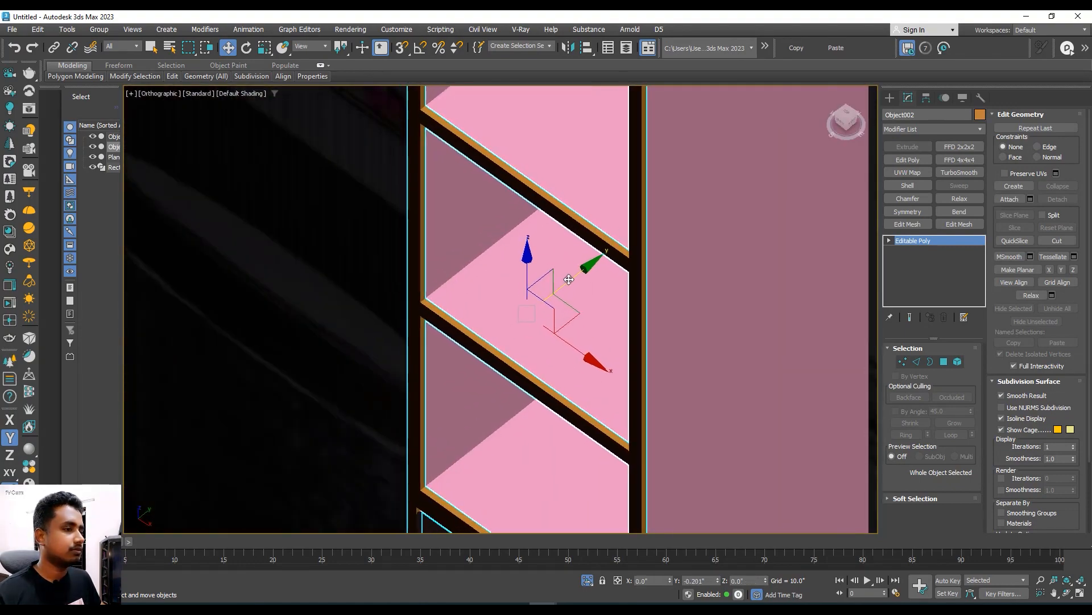
- Compare the framed shelf column with the lit shelves in the reference image
scroll(564, 300, "down", 4)
middle_click_drag(564, 302, 614, 281, "alt")
scroll(614, 281, "down", 5)
middle_click_drag(537, 327, 569, 308, "alt")
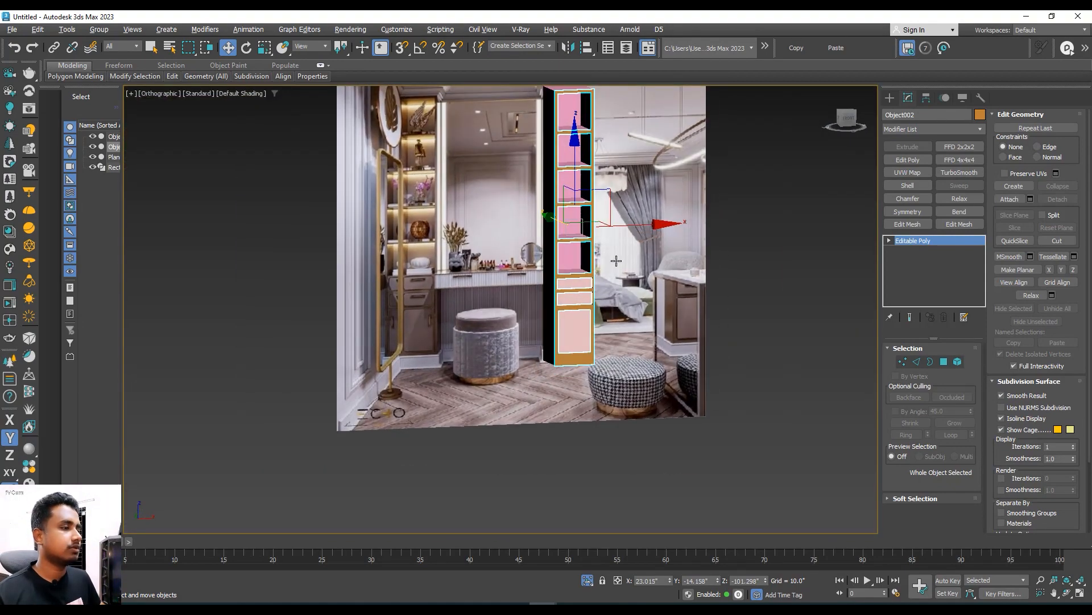
scroll(568, 309, "up", 4)
middle_click_drag(503, 329, 574, 450)
scroll(346, 143, "up", 4)
scroll(416, 203, "down", 2)
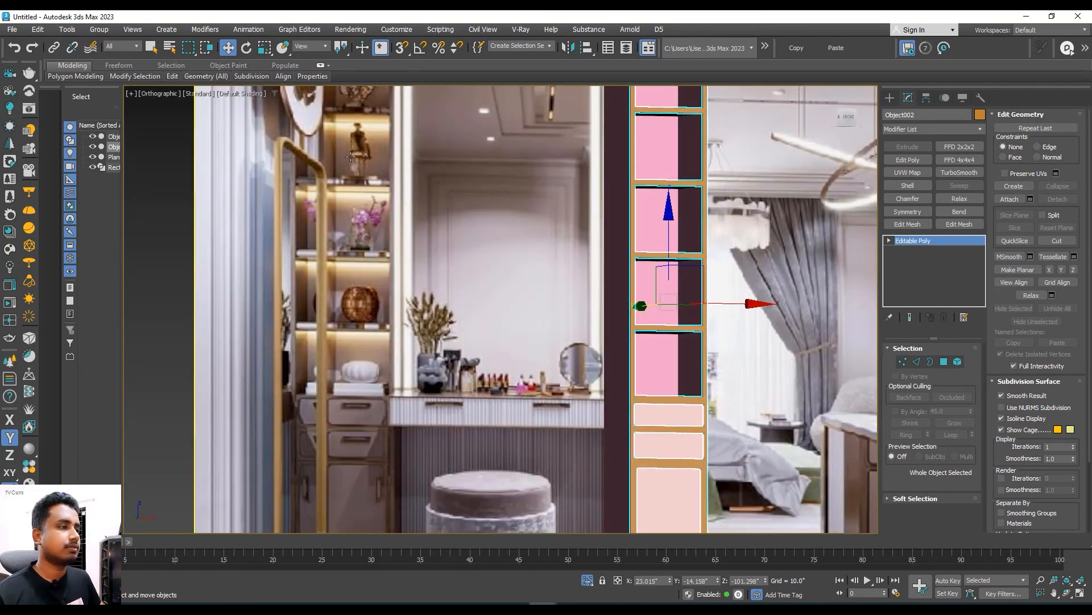
- Examine the drawer fronts, door, handles and base of the reference cabinet against the column's lower part
middle_click_drag(351, 156, 320, 133)
middle_click_drag(568, 274, 483, 180)
mouse_move(552, 249)
middle_mouse_down("alt")
mouse_move(529, 263)
mouse_move(534, 275)
mouse_move(577, 256)
middle_mouse_up("alt")
scroll(541, 292, "up", 4)
scroll(581, 256, "down", 4)
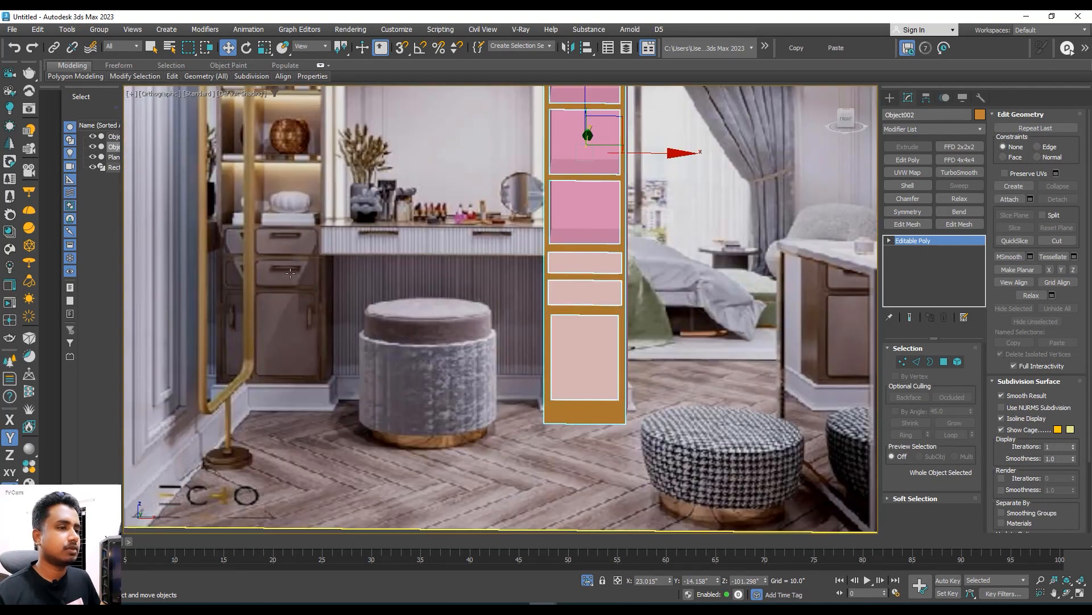
scroll(290, 273, "up", 3)
middle_click_drag(349, 330, 354, 295)
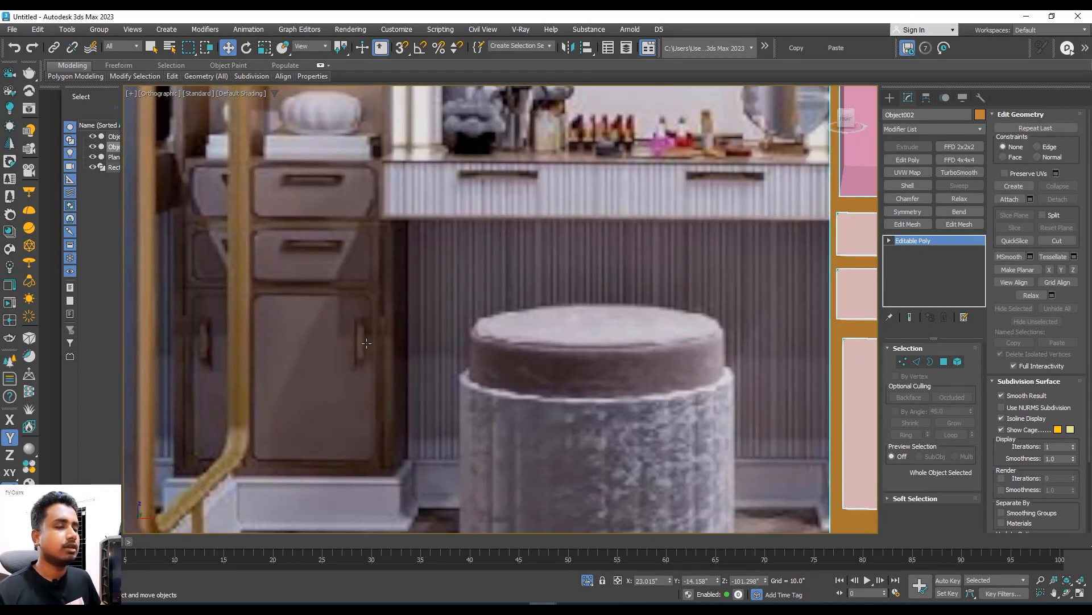
middle_click_drag(363, 343, 298, 342)
scroll(237, 325, "down", 2)
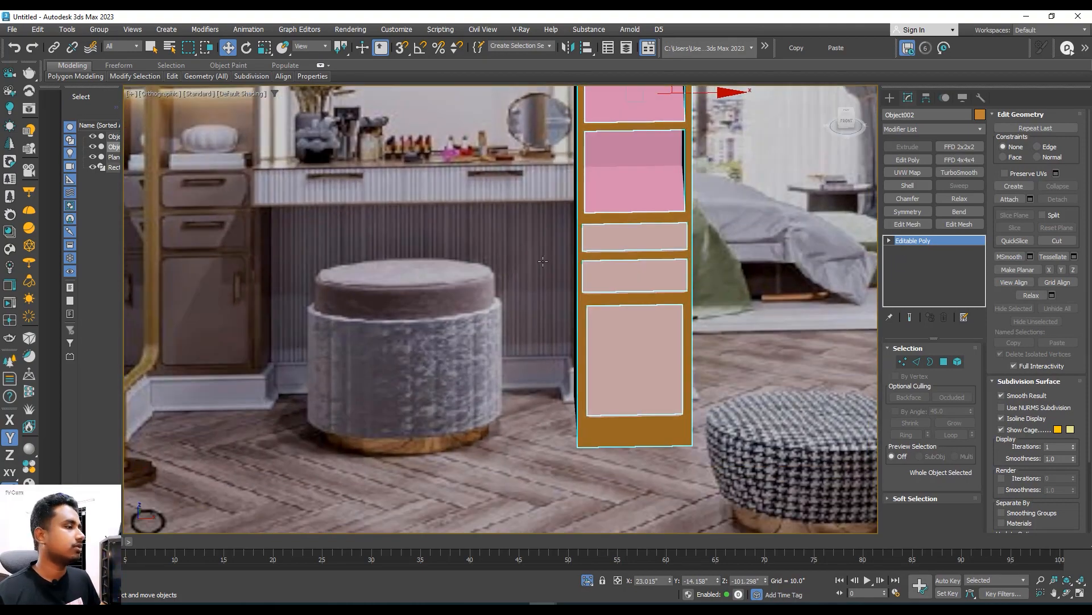
middle_click_drag(553, 303, 555, 311)
- Isolate the drawer and door front panels and enter edge editing on them
left_click(625, 328)
middle_click_drag(633, 288, 651, 315, "alt")
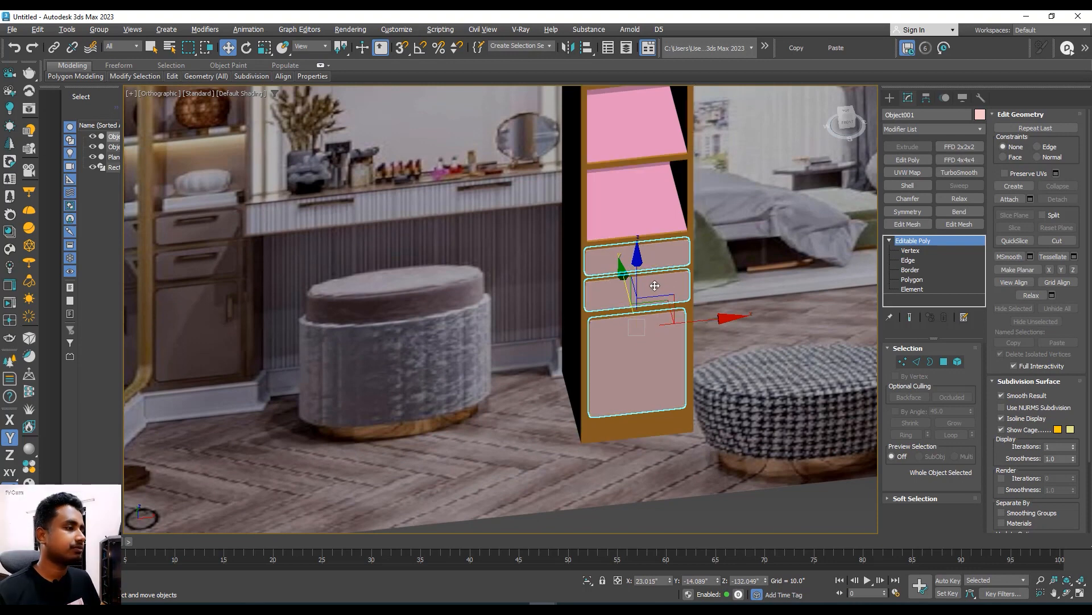
key("alt+q")
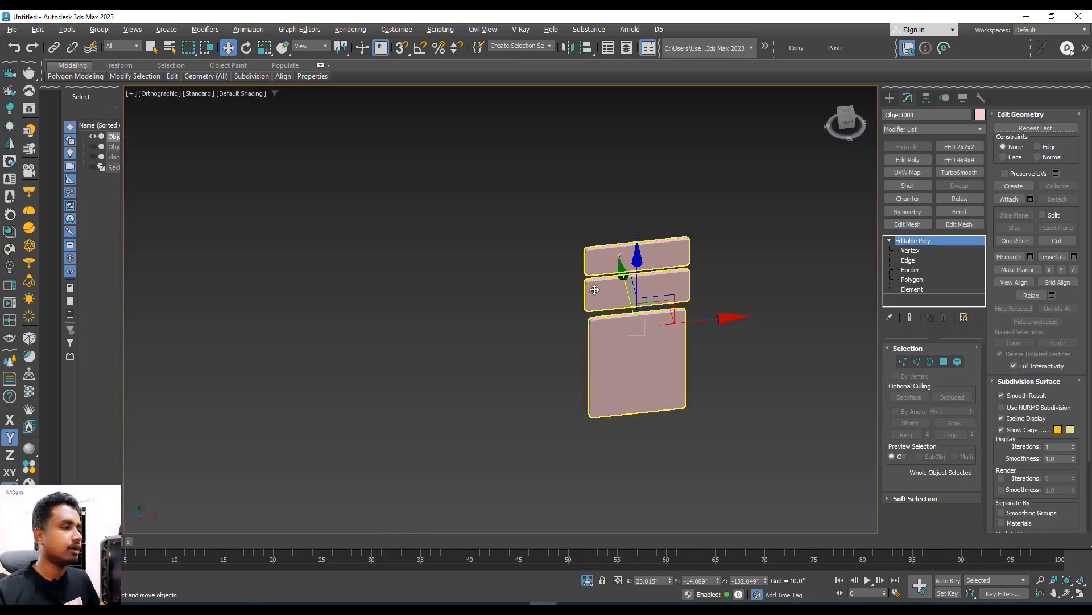
middle_click_drag(655, 285, 563, 270, "alt")
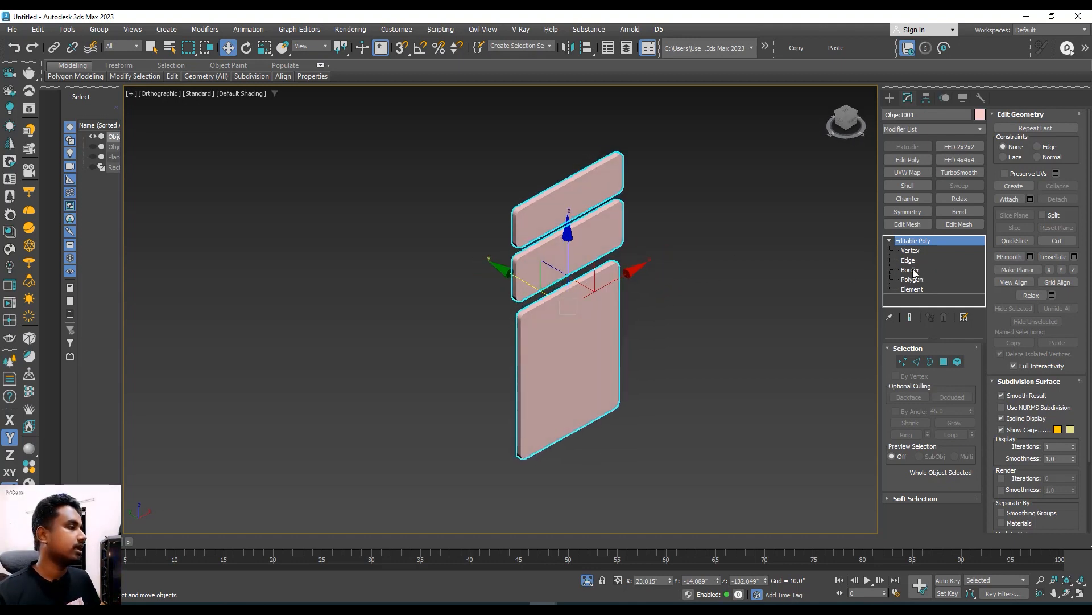
left_click(912, 262)
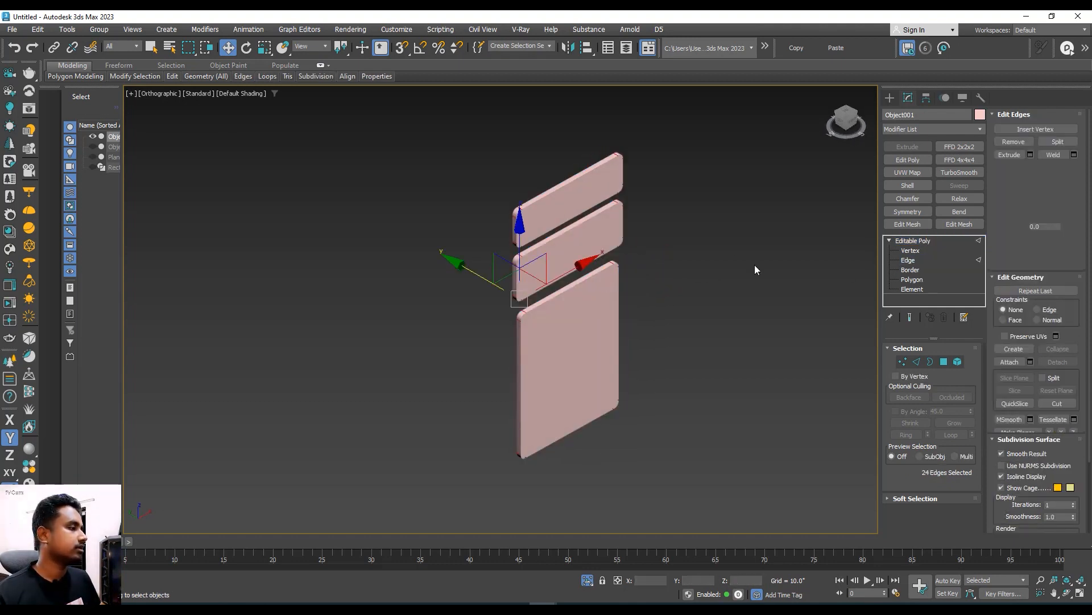
- Select only the front perimeter edges of the drawer and door panels, leaving their side and back edges unselected
middle_click_drag(637, 287, 599, 310, "alt")
key("t")
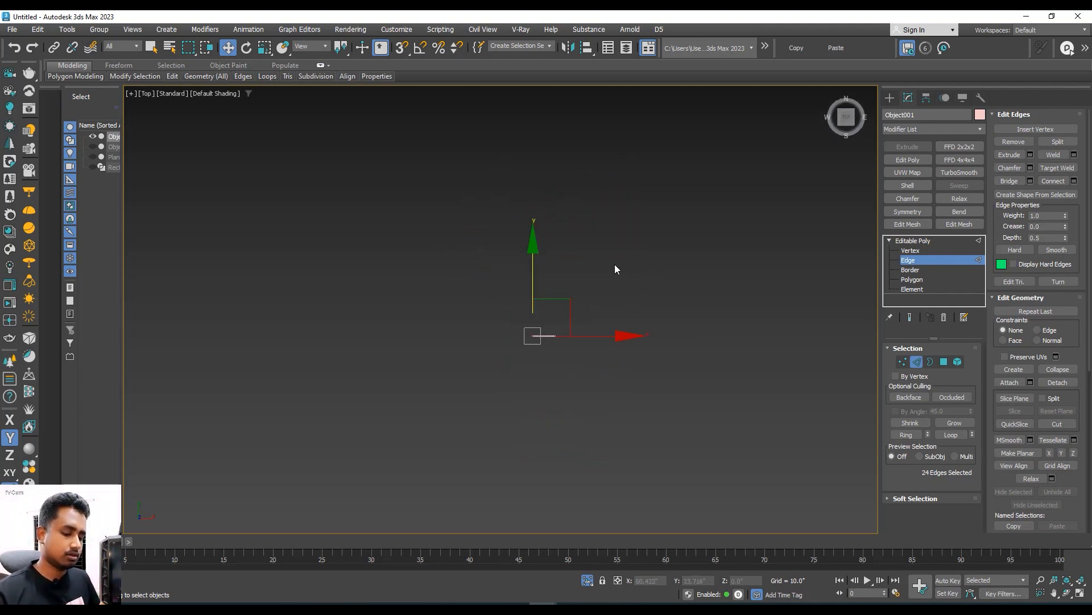
key("z")
scroll(598, 210, "down", 3)
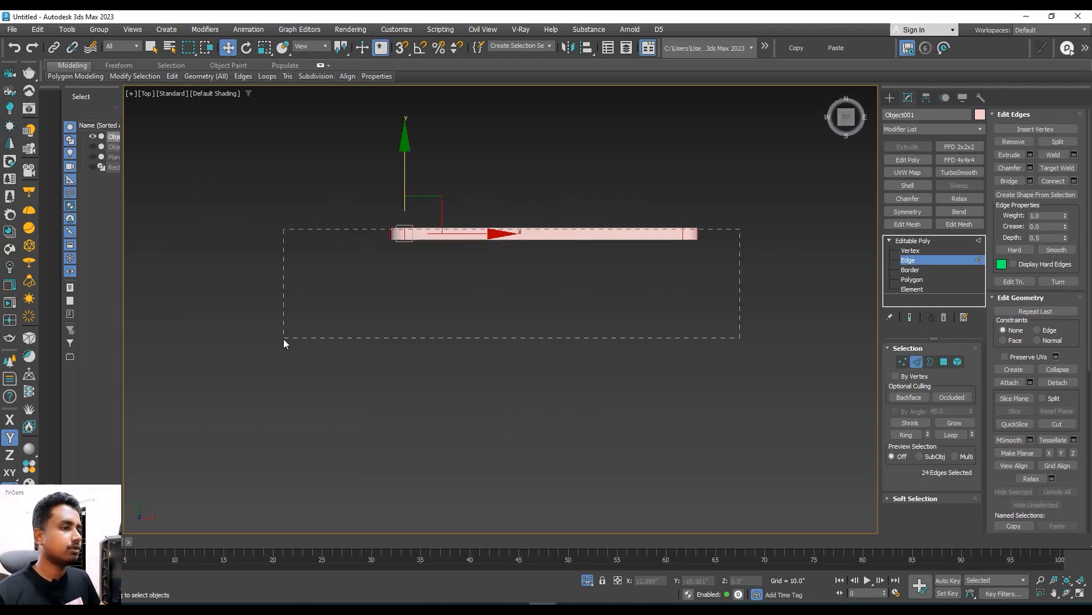
left_click_drag(284, 339, 284, 340)
middle_click_drag(663, 235, 641, 262)
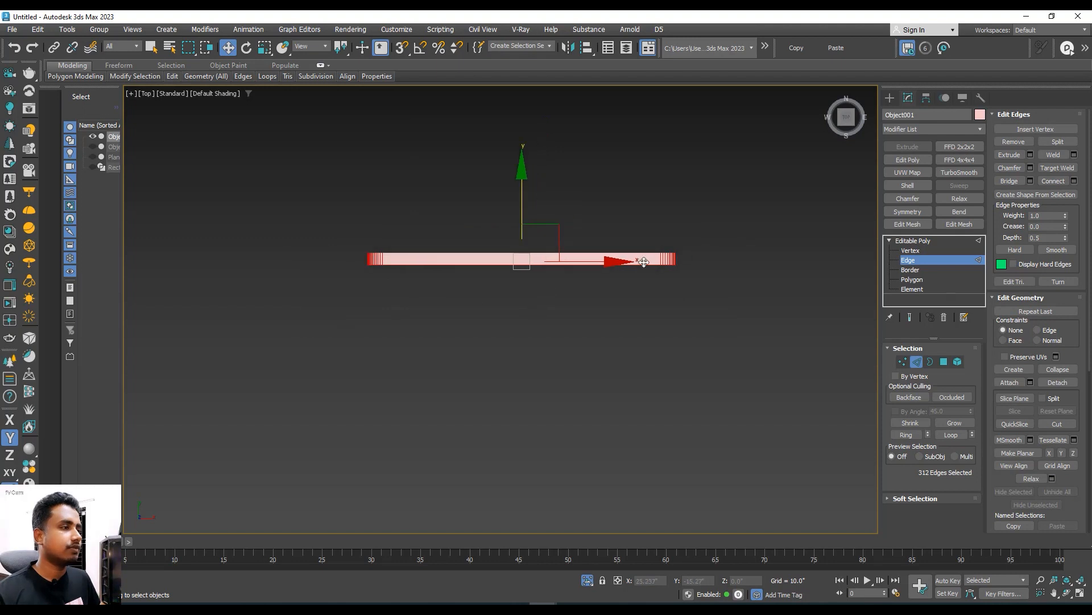
middle_click_drag(741, 209, 735, 223)
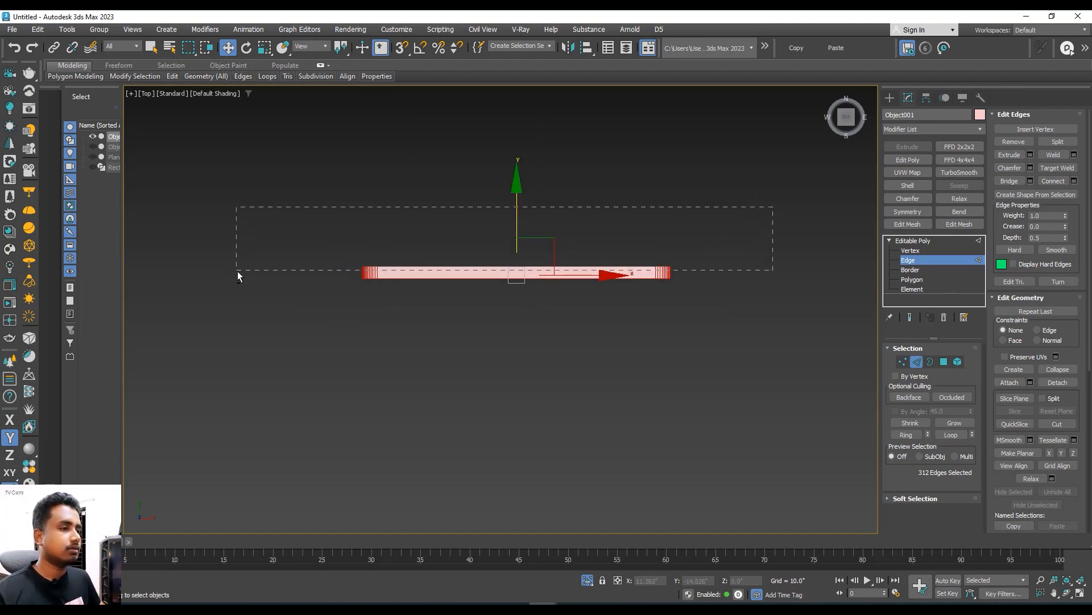
left_click_drag(236, 272, 235, 272)
middle_click_drag(284, 272, 487, 223, "alt")
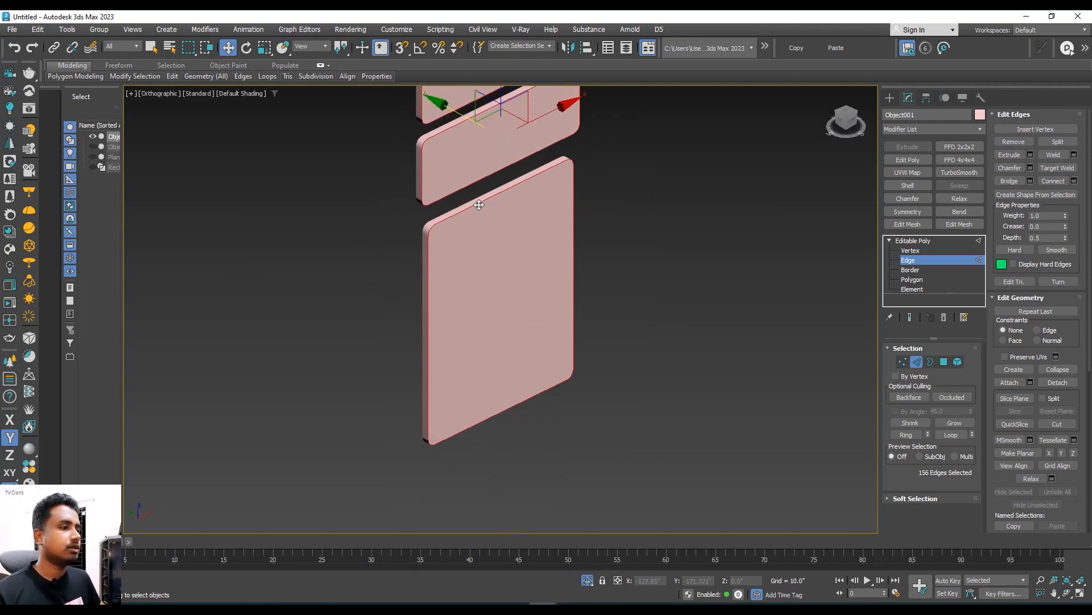
- Create a smooth shape from the selected front edges, leave edge editing and select the new outline
right_click(478, 203)
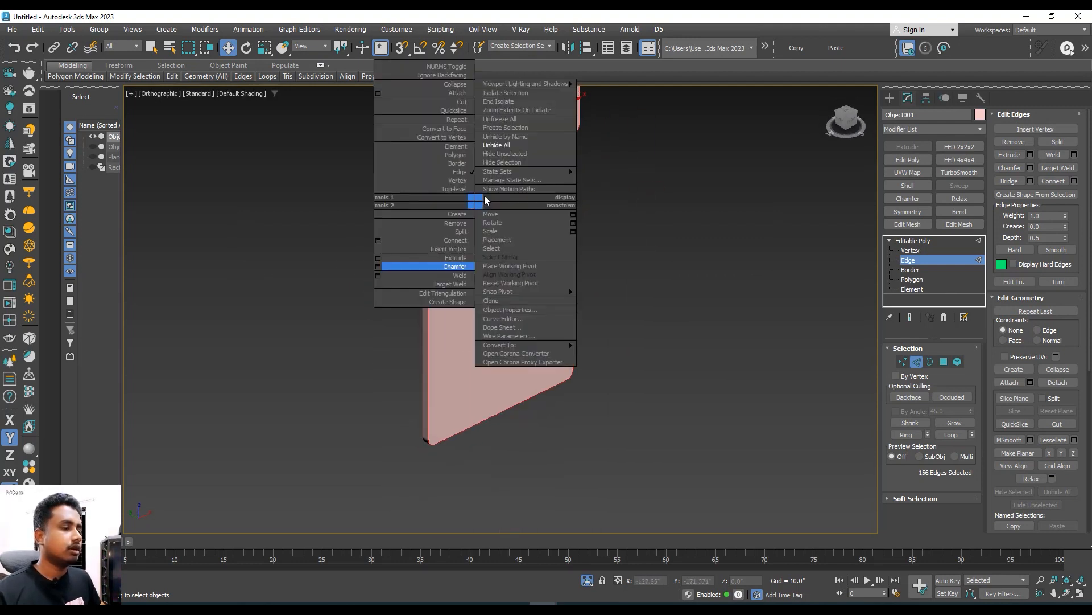
left_click(445, 301)
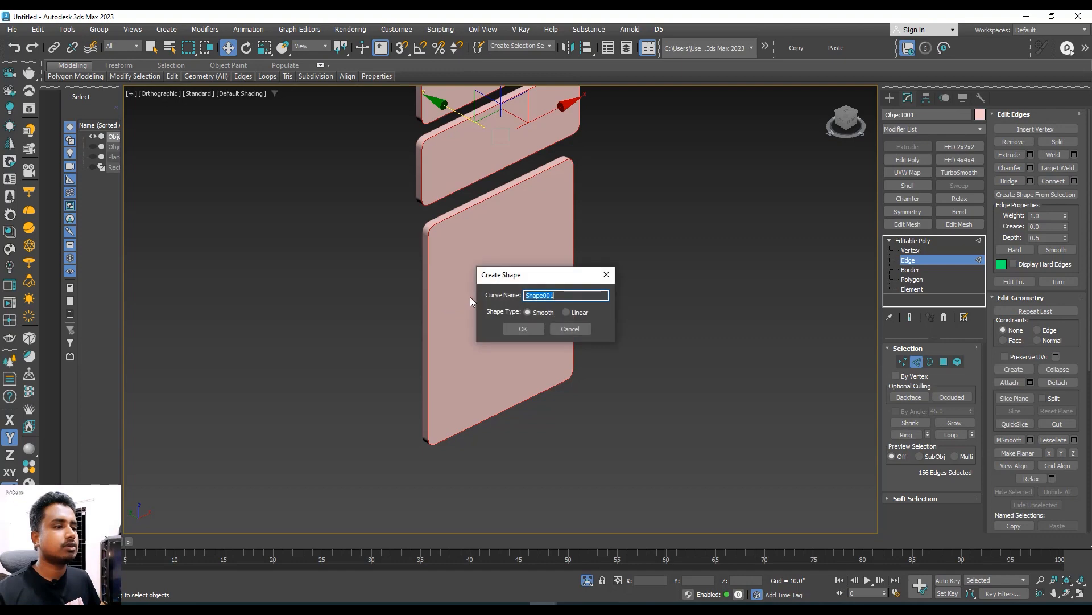
left_click(521, 329)
left_click(912, 241)
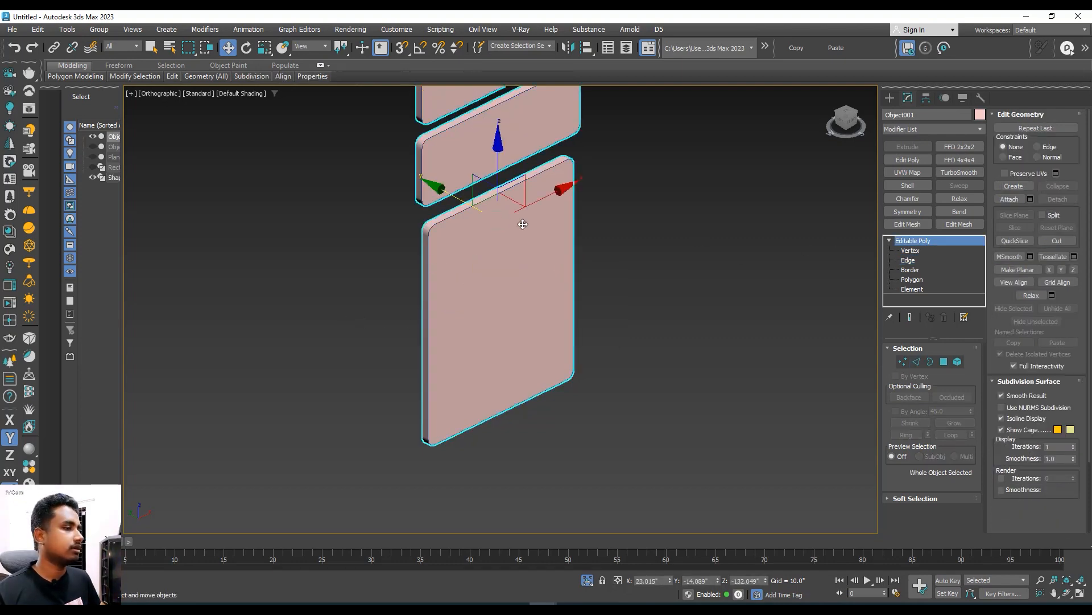
left_click(447, 247)
- Try moving the outline shape about 3.5" forward along Y, away from the panels
scroll(448, 246, "up", 2)
middle_click_drag(465, 242, 471, 251, "alt")
left_click_drag(469, 223, 575, 263)
scroll(544, 252, "down", 4)
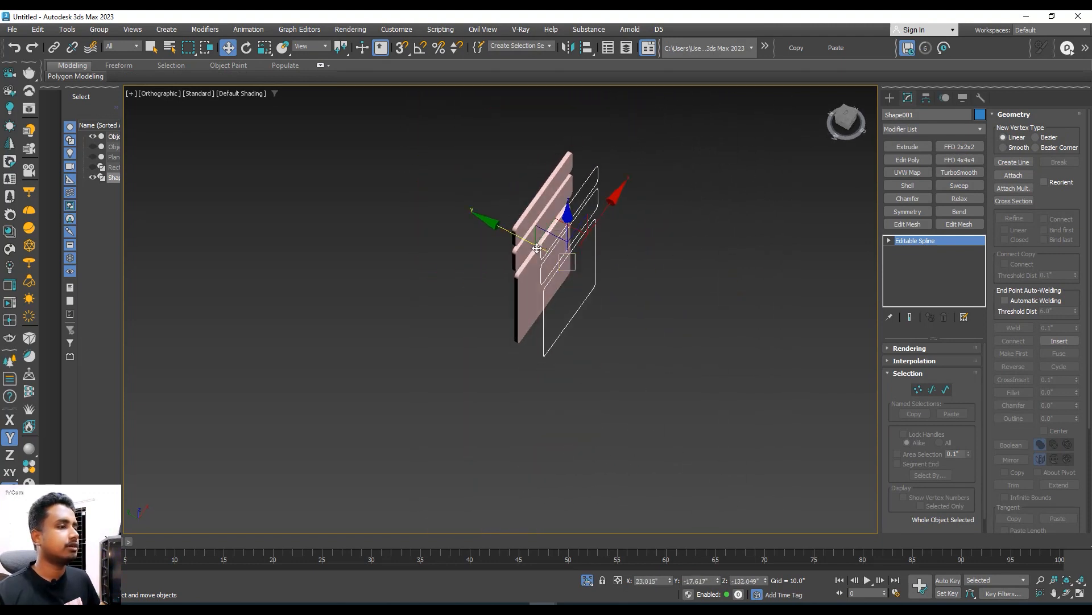
middle_click_drag(540, 246, 504, 259, "alt")
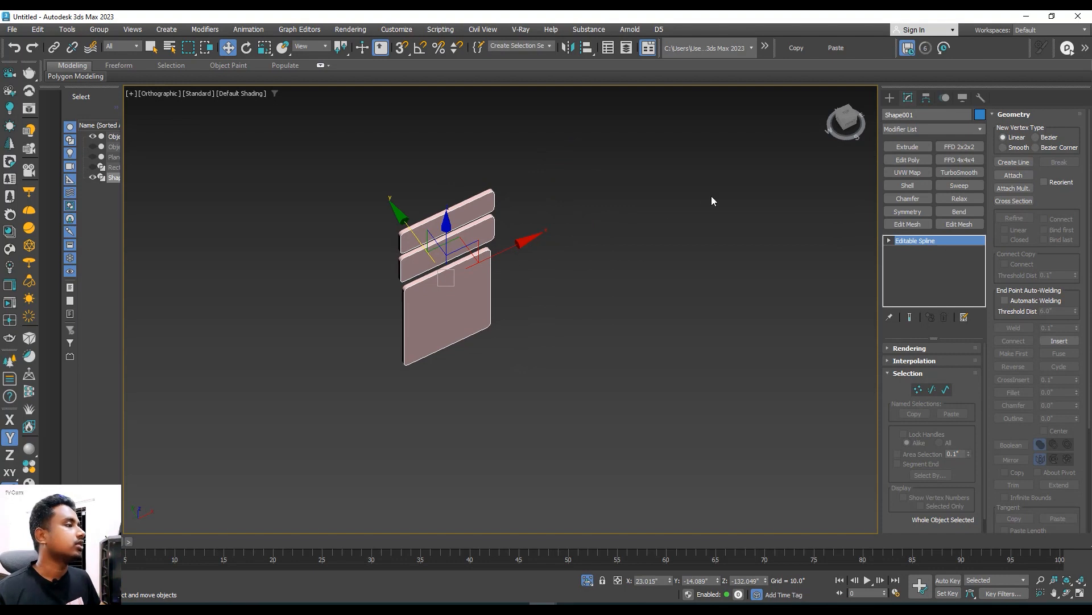
left_click(889, 241)
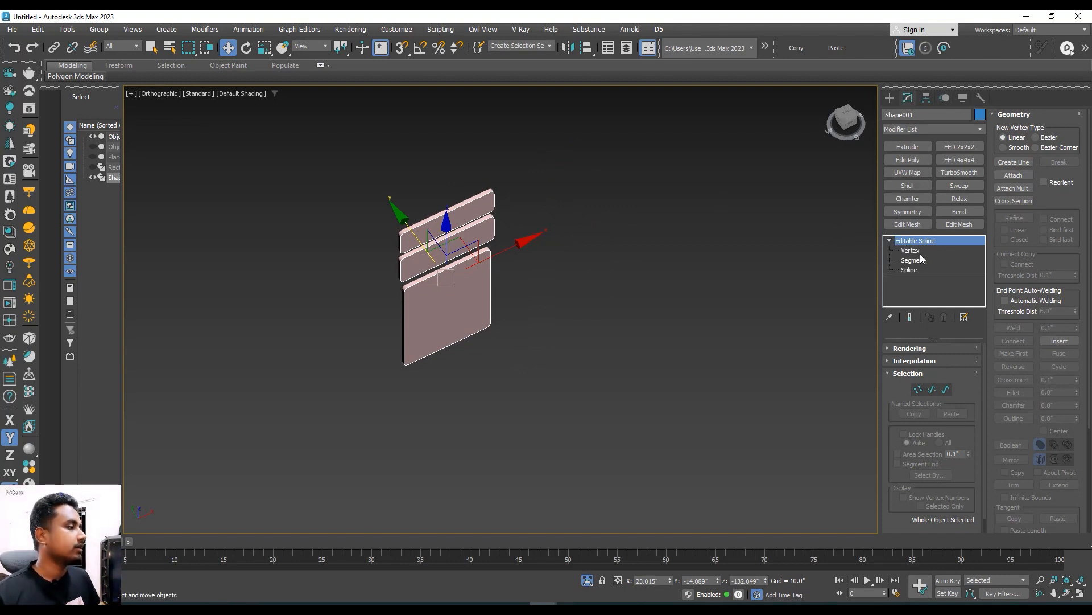
left_click(910, 271)
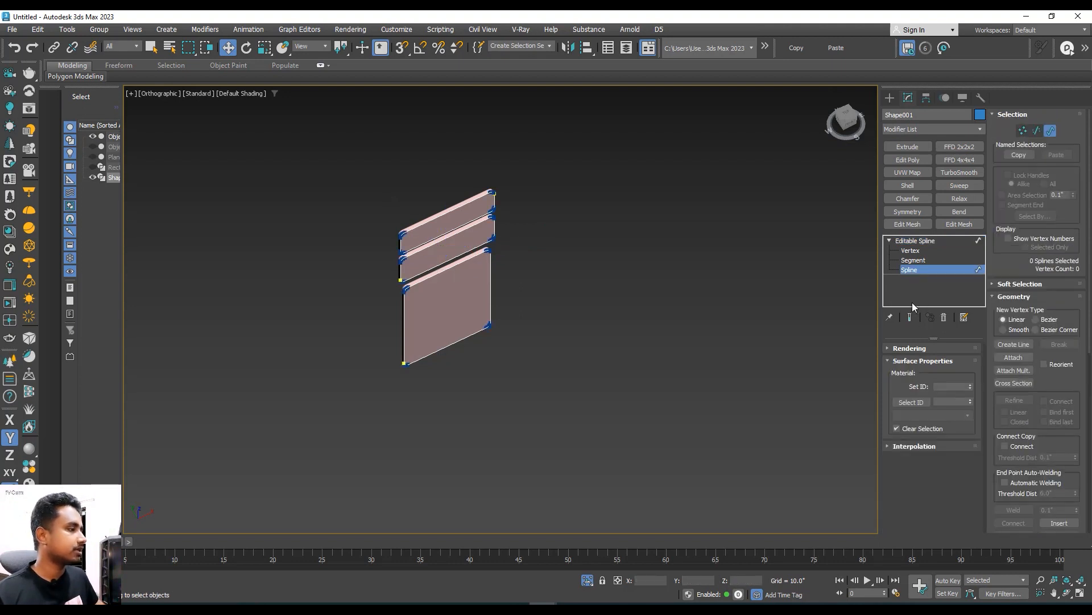
left_click(914, 241)
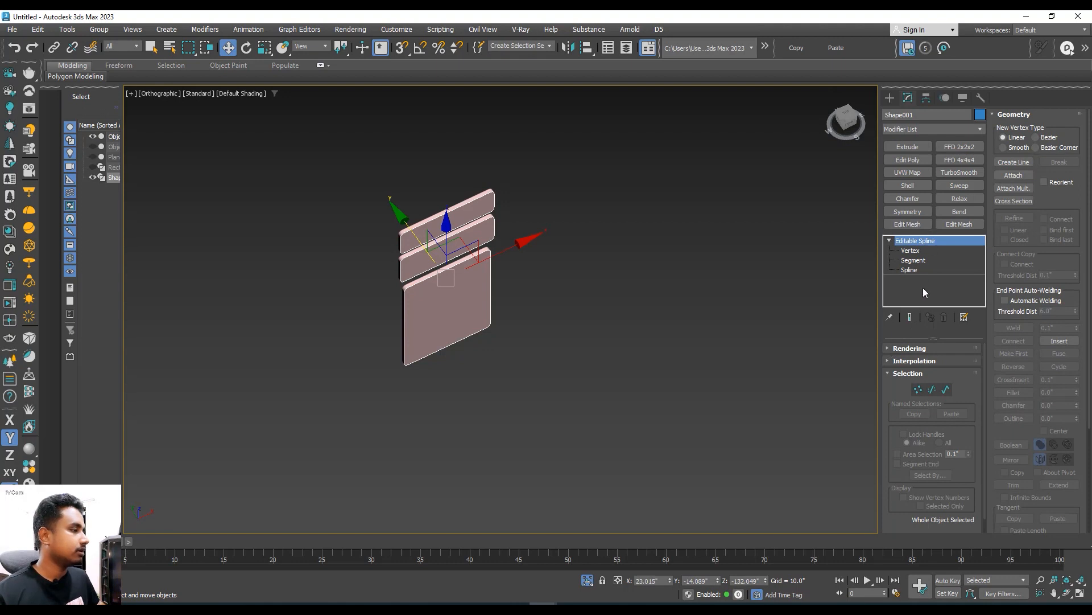
- Make the outline shape visible in the renderer and viewport as a radial tube and reduce its thickness to a thin trim
left_click(909, 348)
scroll(895, 397, "up", 2)
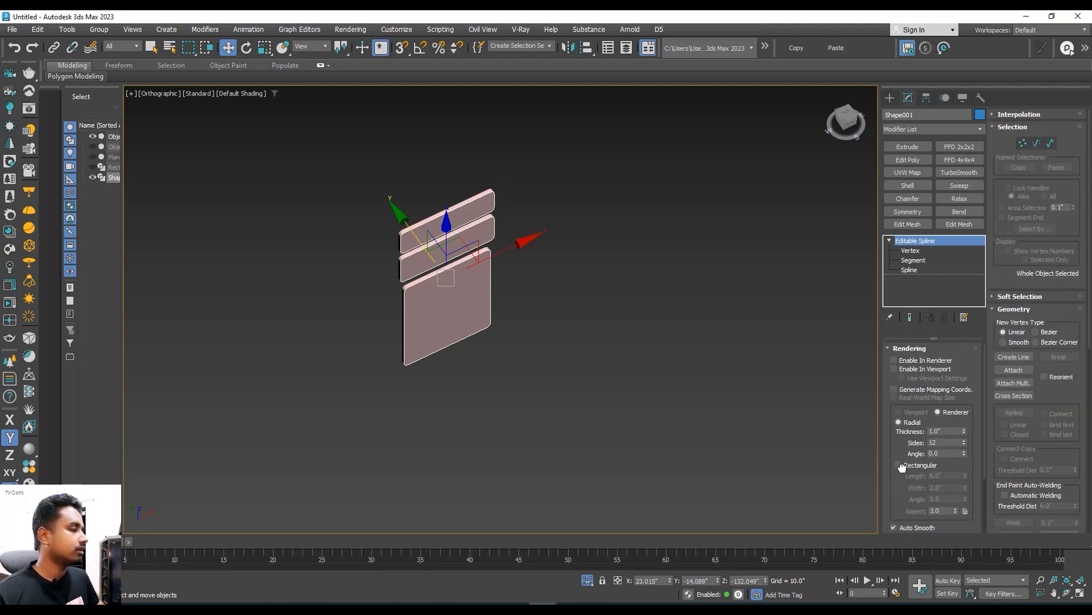
left_click(895, 368)
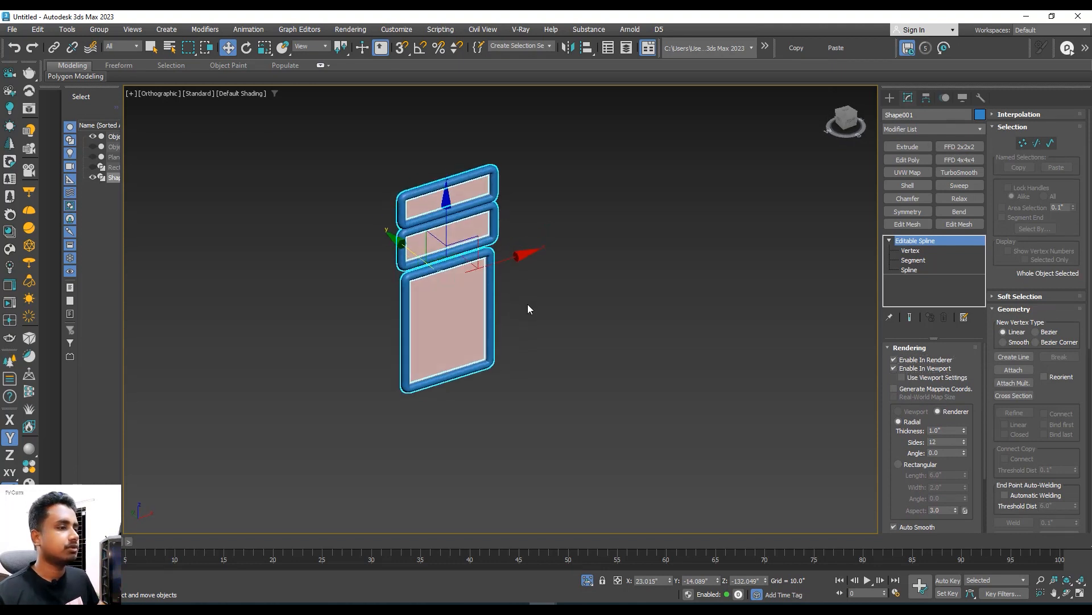
scroll(459, 290, "up", 3)
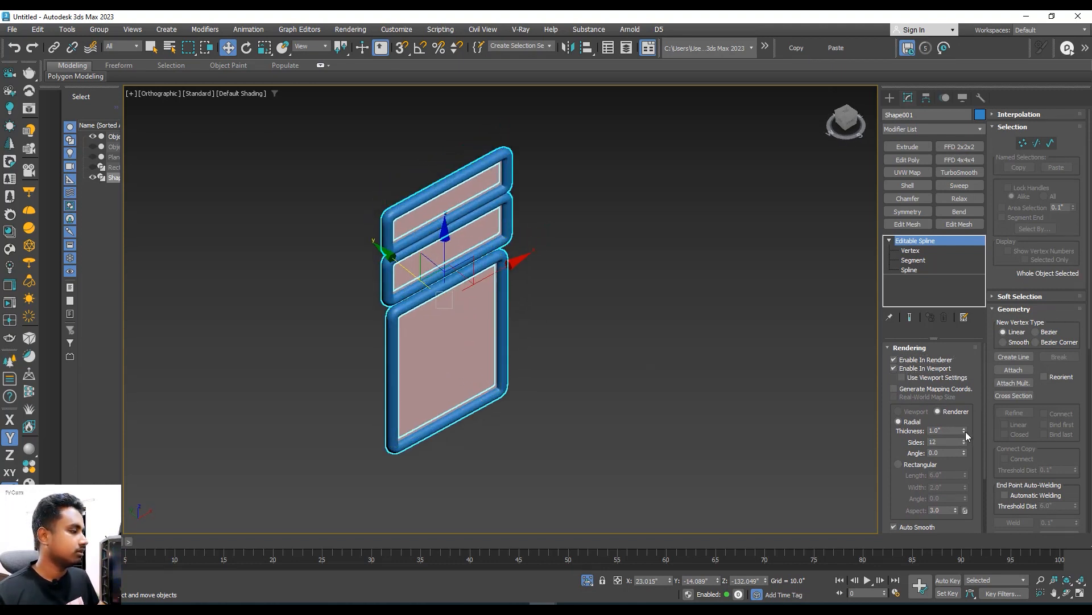
left_click_drag(964, 431, 971, 477)
middle_click_drag(633, 407, 592, 377, "alt")
- Convert the outline trim to an editable poly and bring the rest of the scene back into view
right_click(623, 269)
left_click(649, 230)
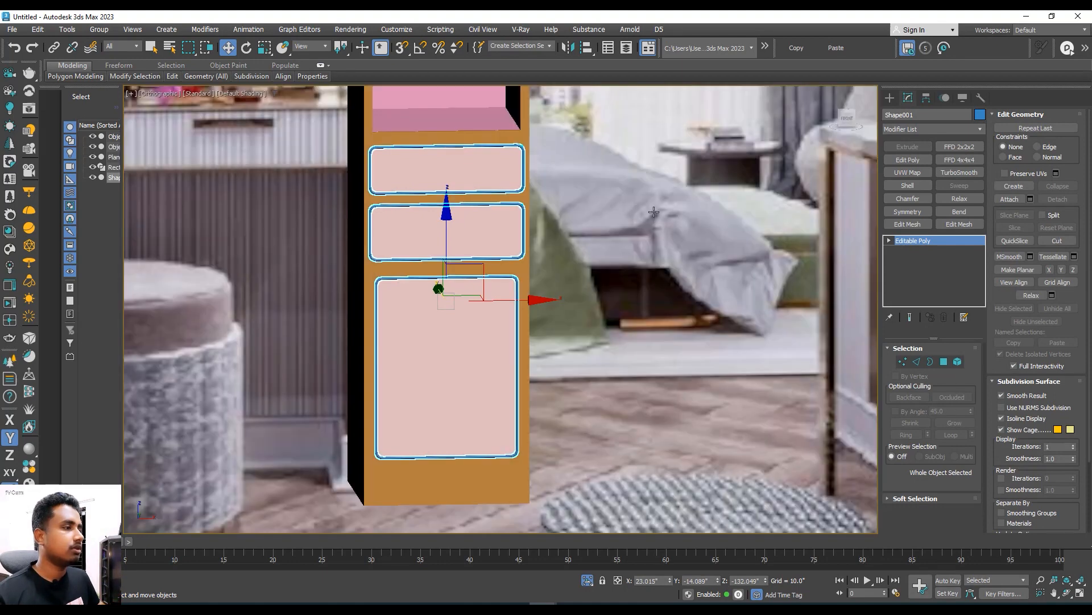
middle_click_drag(521, 281, 517, 312, "alt")
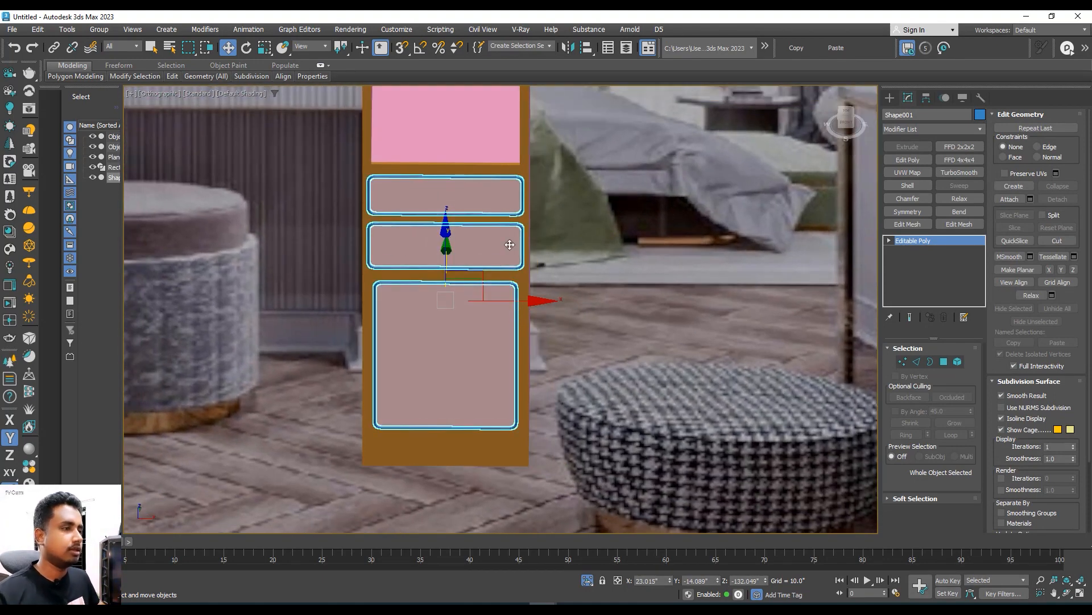
- Change the outline trim's object color to orange-brown to match the front frame
key("m")
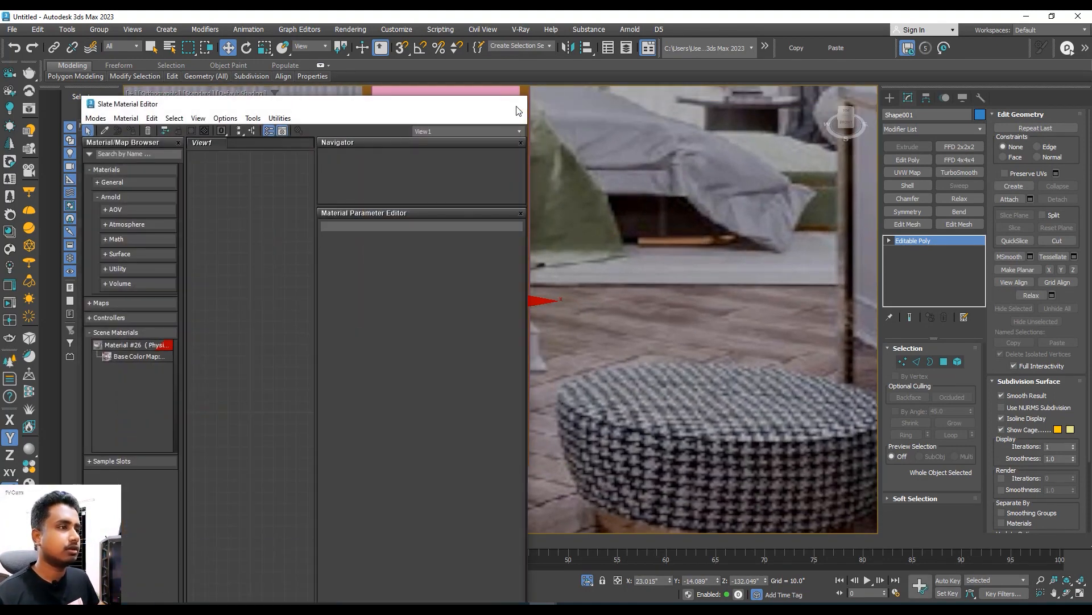
left_click(518, 107)
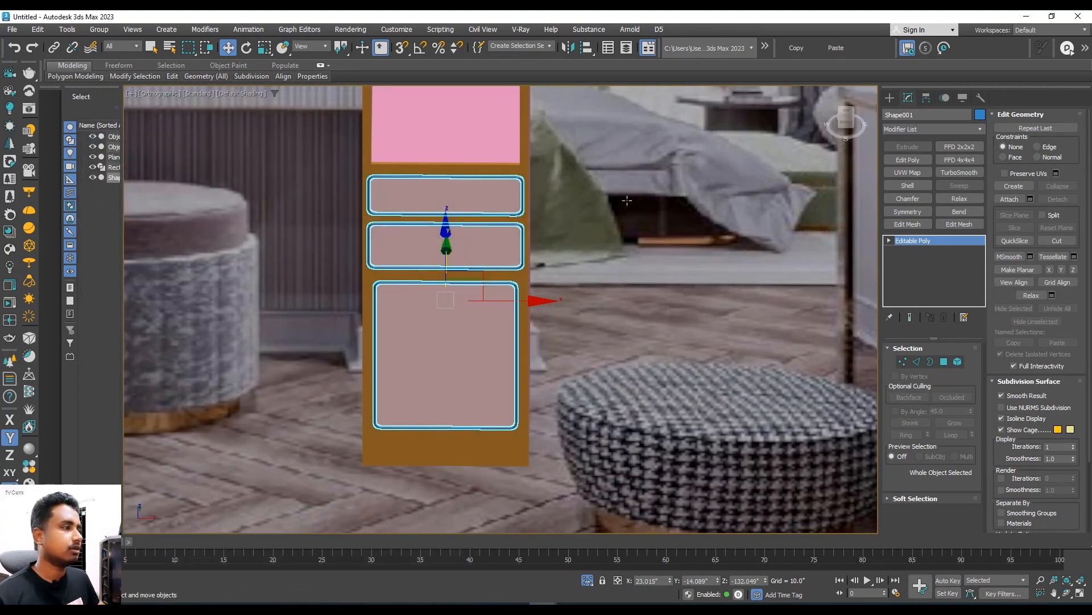
left_click(980, 115)
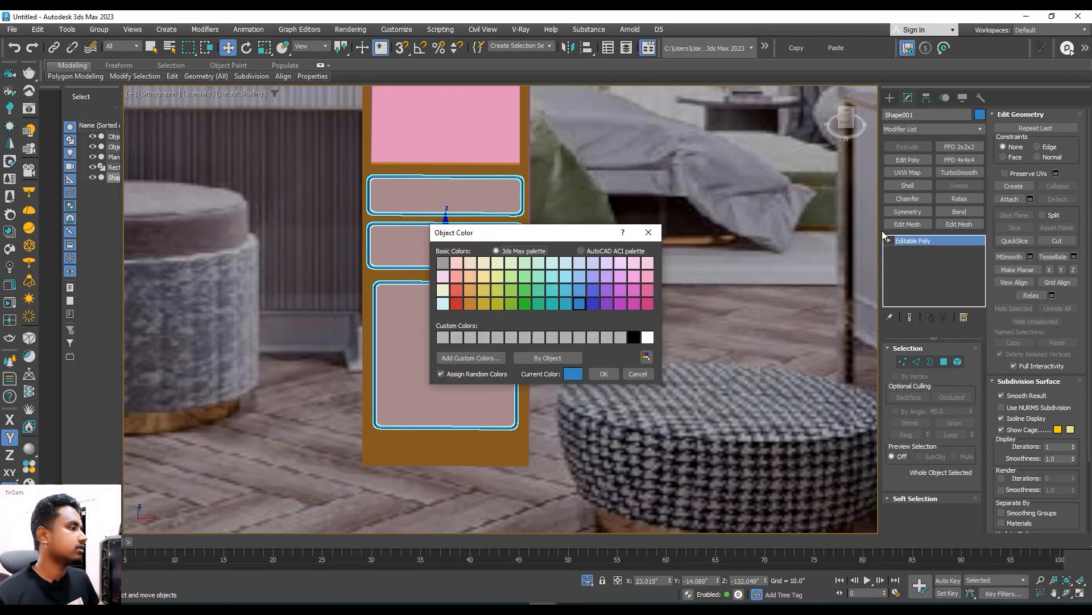
left_click(470, 290)
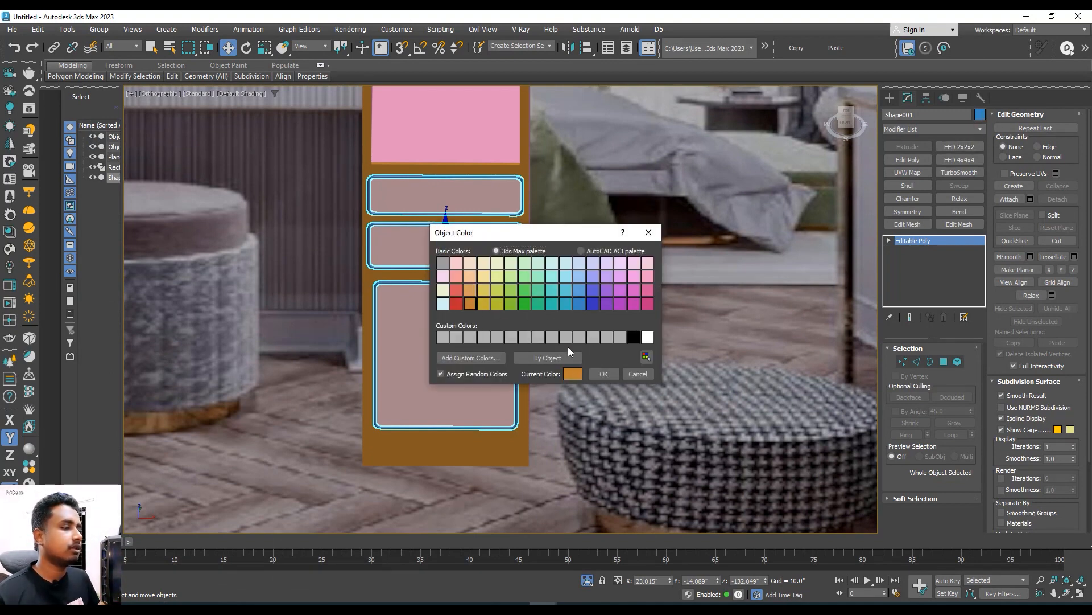
left_click(603, 376)
left_click(756, 265)
- Examine the drawer and door handles of the reference cabinet against the column's trimmed fronts
middle_click_drag(570, 300, 575, 351)
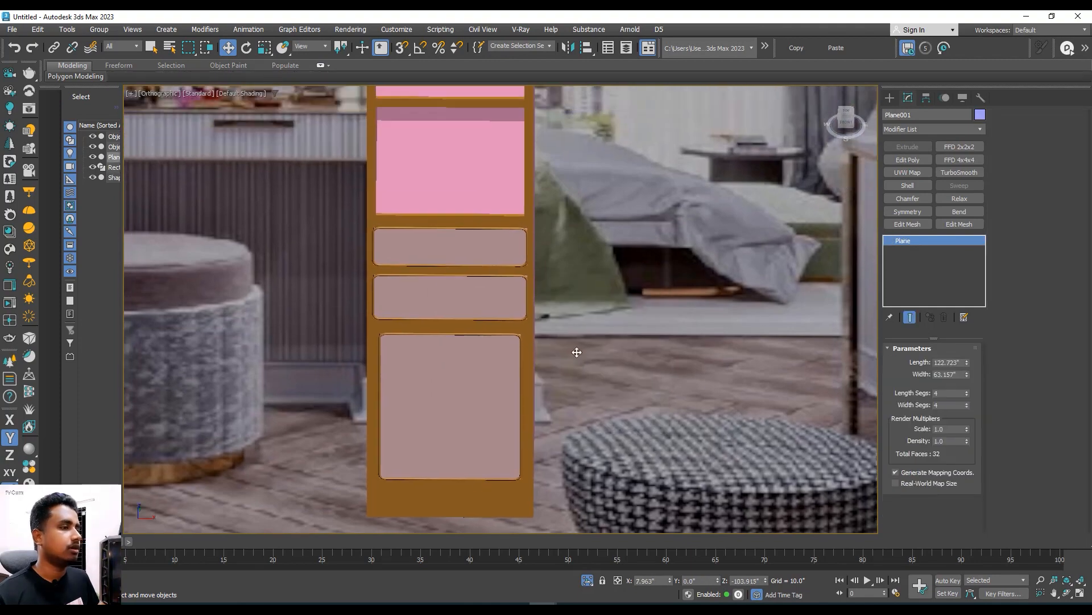
scroll(513, 335, "down", 2)
left_click(512, 336)
middle_click_drag(512, 335, 322, 226, "alt")
middle_click_drag(363, 323, 291, 288)
middle_click_drag(364, 287, 607, 299, "alt")
scroll(606, 336, "up", 3)
scroll(584, 298, "down", 4)
scroll(290, 265, "up", 2)
scroll(290, 265, "up", 2)
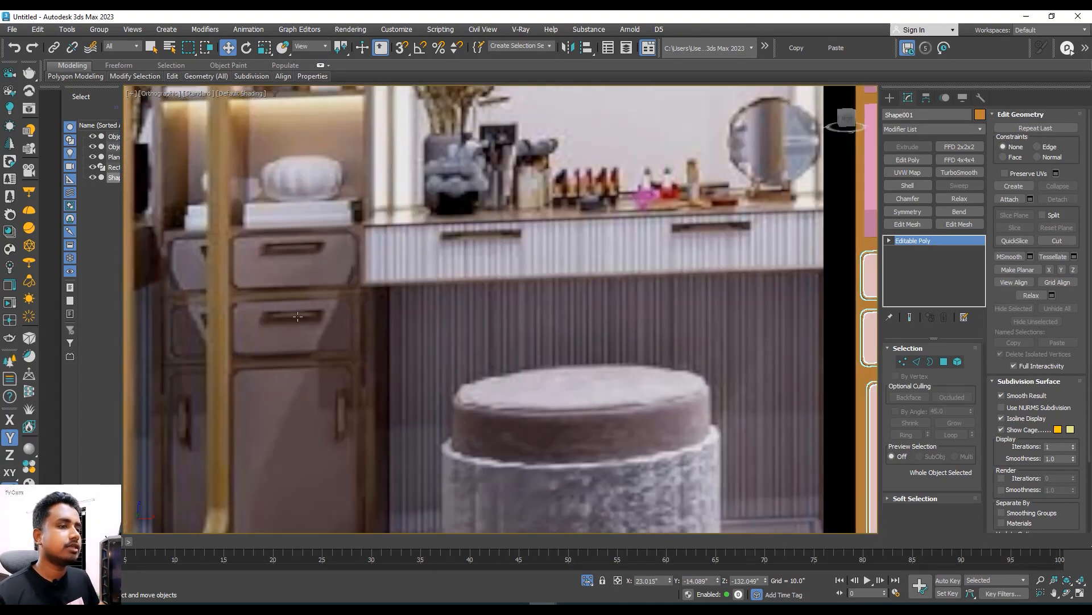
middle_click_drag(298, 316, 216, 248)
scroll(573, 278, "down", 4)
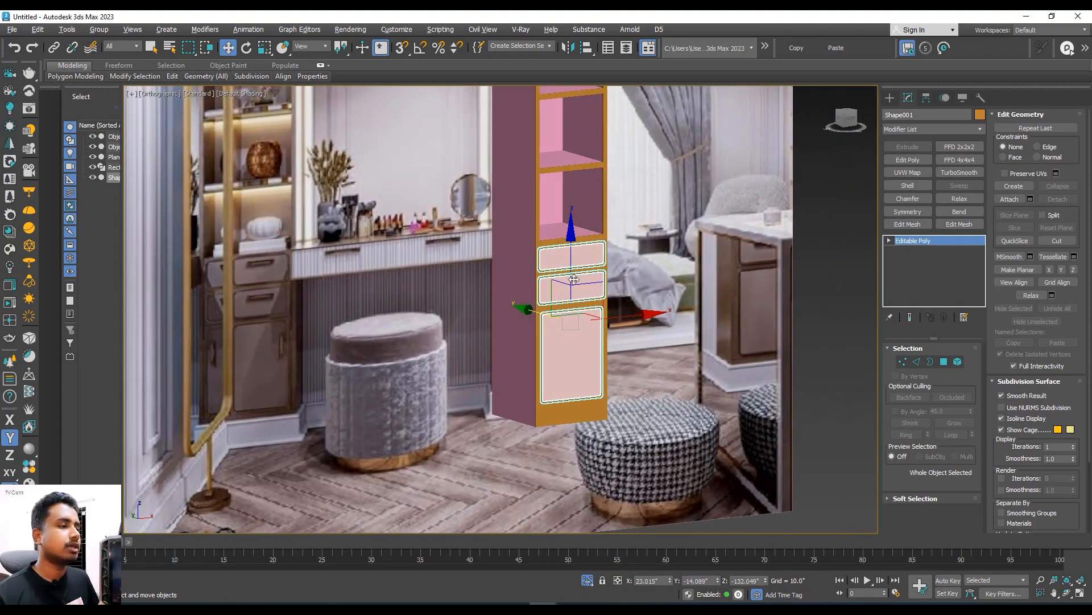
middle_click_drag(573, 279, 626, 267, "alt")
- Create a handle box on the upper drawer front using AutoGrid, about 0.87" long, 4.62" wide and 1.12" high
left_click(892, 98)
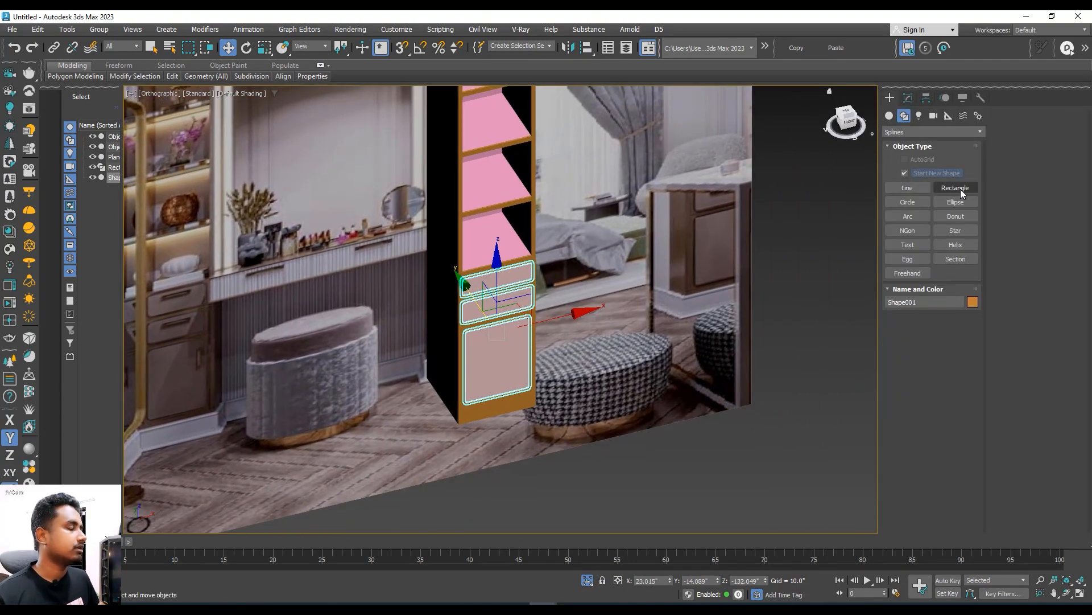
left_click(890, 116)
left_click(907, 173)
middle_click_drag(763, 232, 537, 203, "alt")
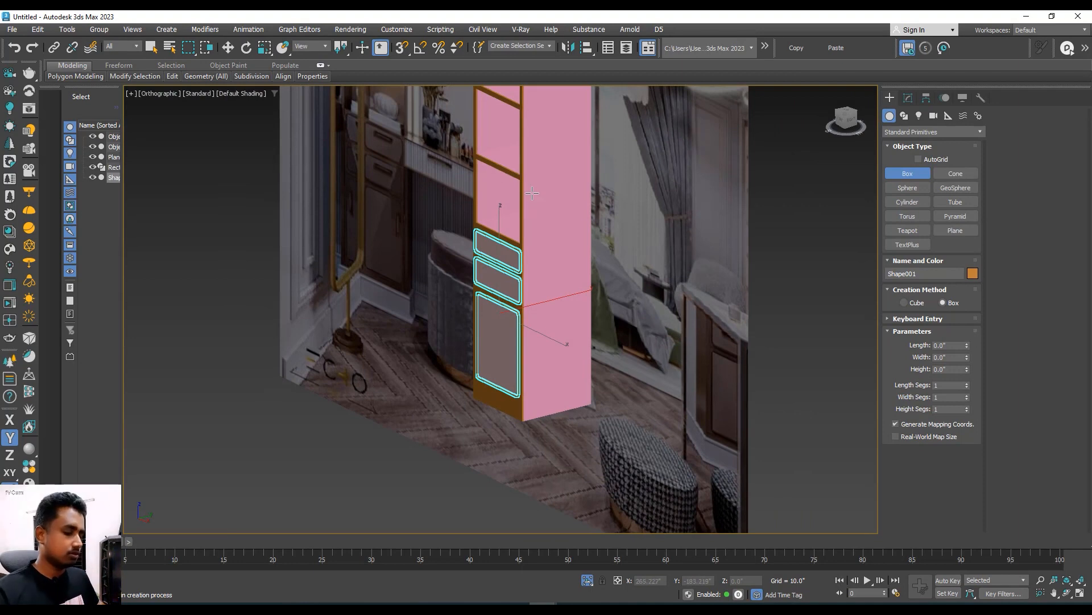
key("p")
key("z")
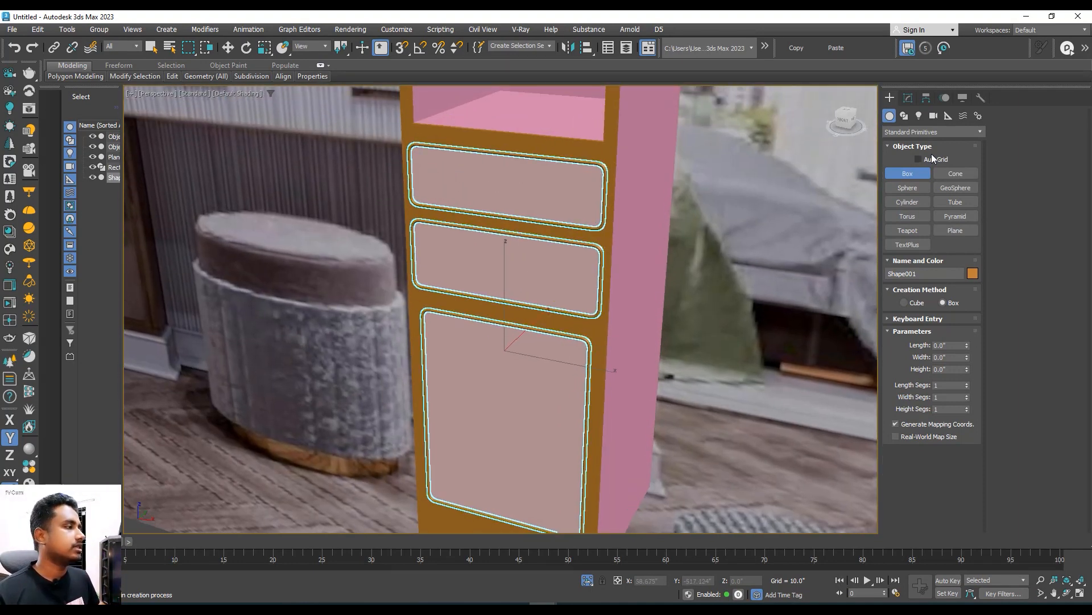
left_click(918, 160)
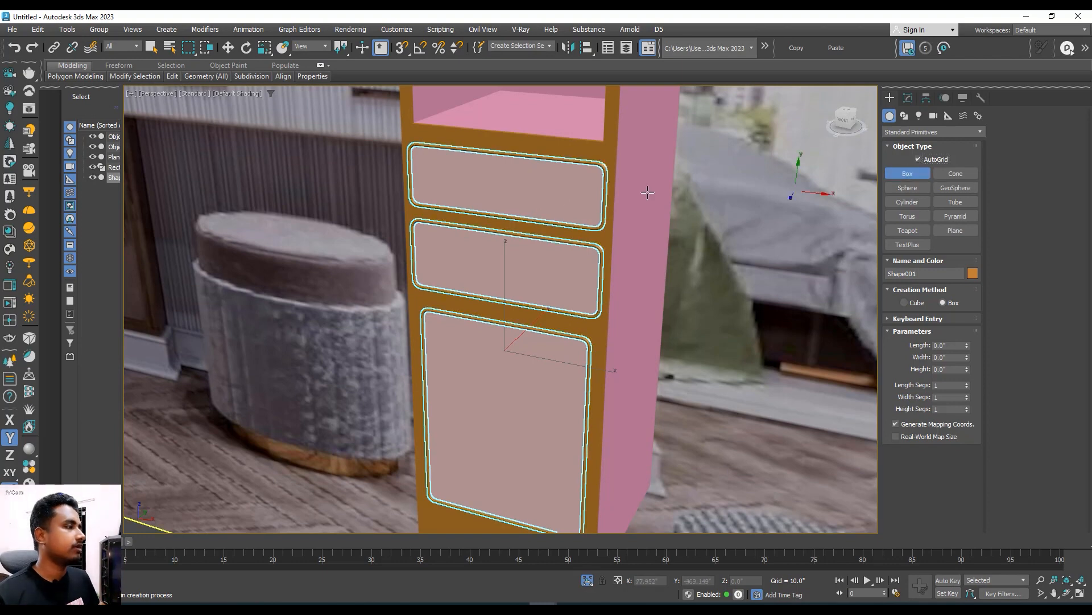
left_click_drag(464, 172, 532, 194)
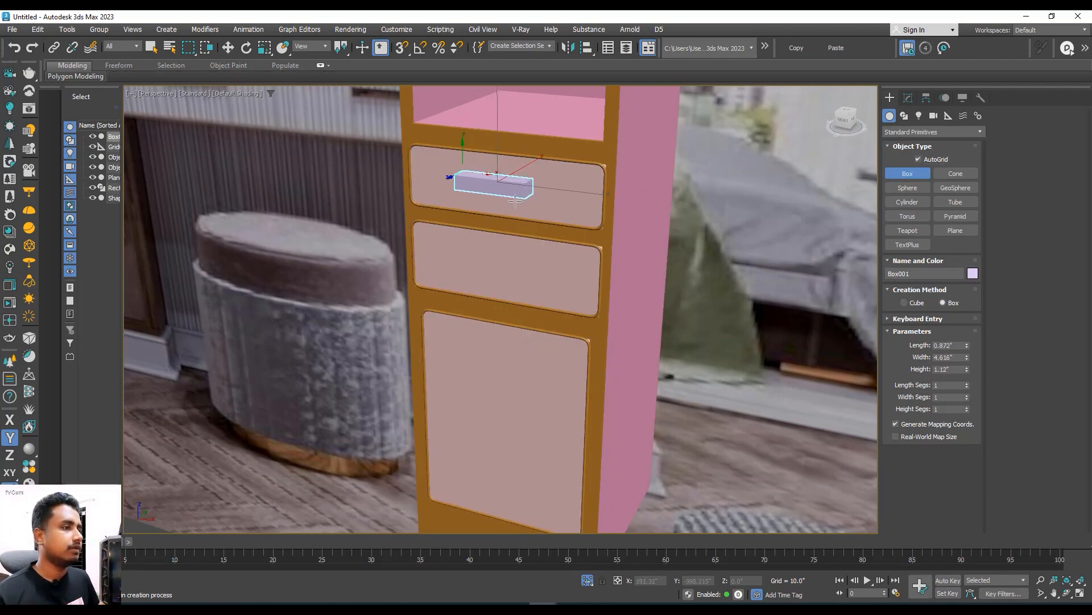
left_click(515, 201)
key("w")
middle_click_drag(518, 203, 569, 205, "alt")
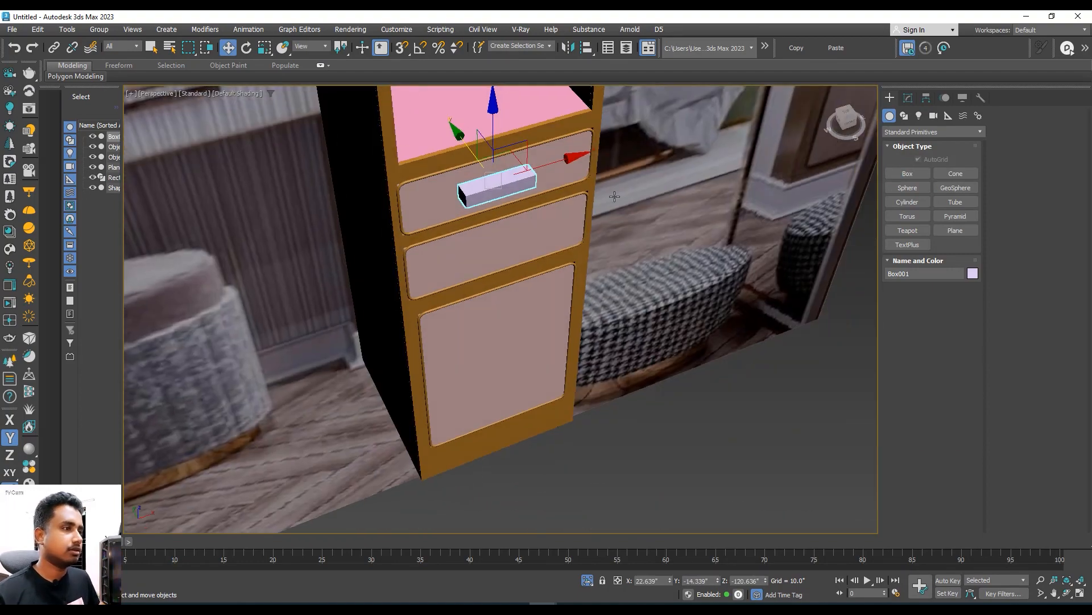
- Convert the drawer handle box to an editable poly
left_click(908, 98)
middle_click_drag(512, 273, 561, 296, "alt")
scroll(510, 266, "down", 8)
scroll(518, 250, "up", 6)
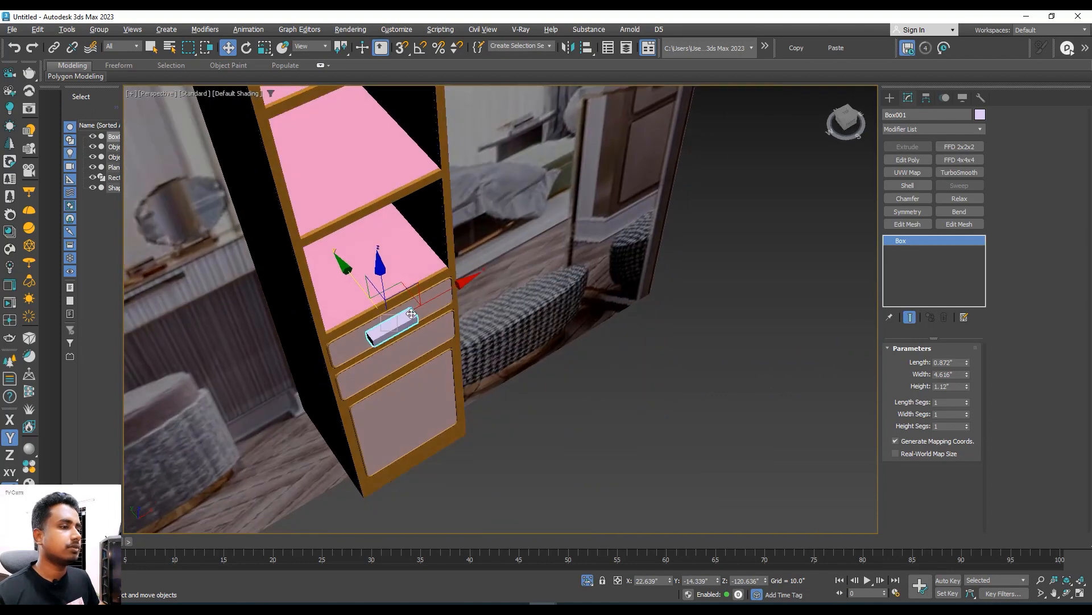
middle_click_drag(411, 314, 450, 283, "alt")
right_click(451, 282)
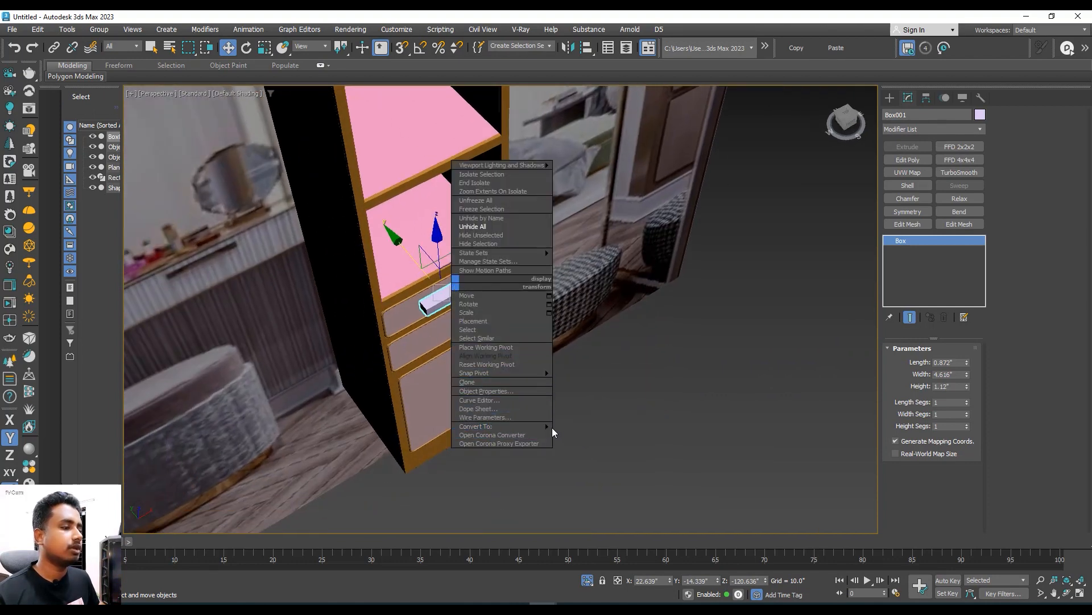
mouse_move(552, 428)
left_click(597, 436)
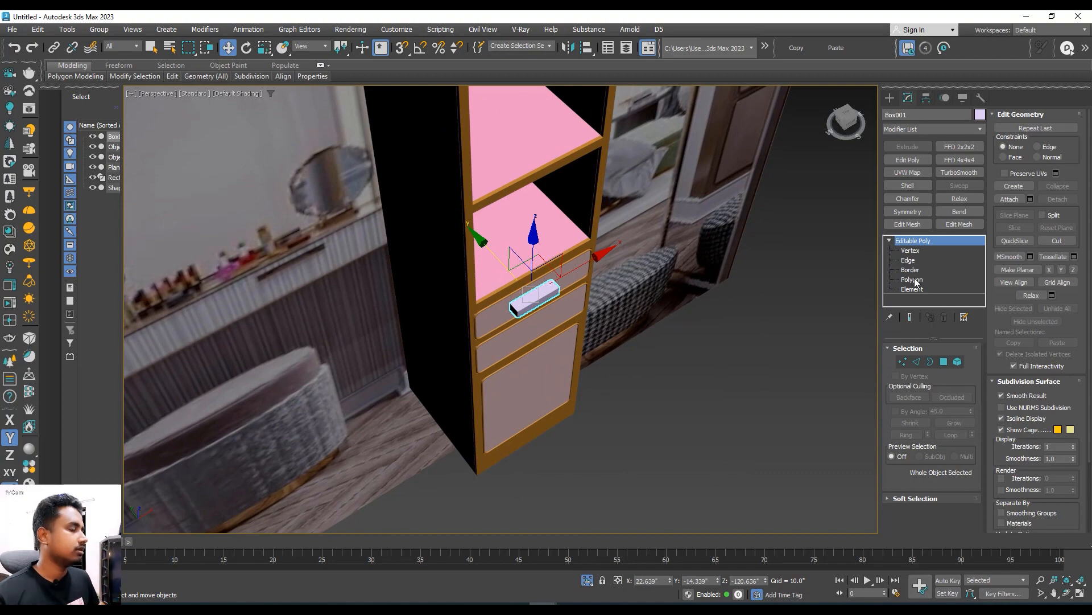
- Inset the top polygon of the drawer handle box by about 0.249"
left_click(912, 280)
scroll(487, 288, "up", 3)
left_click(487, 288)
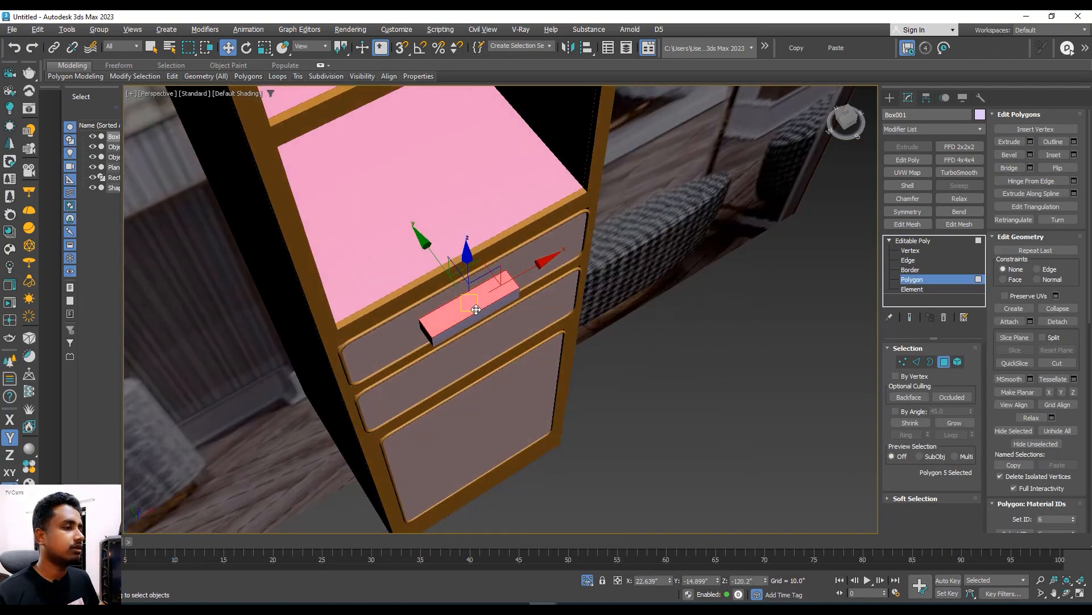
middle_click_drag(488, 288, 477, 295, "alt")
right_click(476, 296)
left_click(379, 352)
scroll(575, 196, "up", 3)
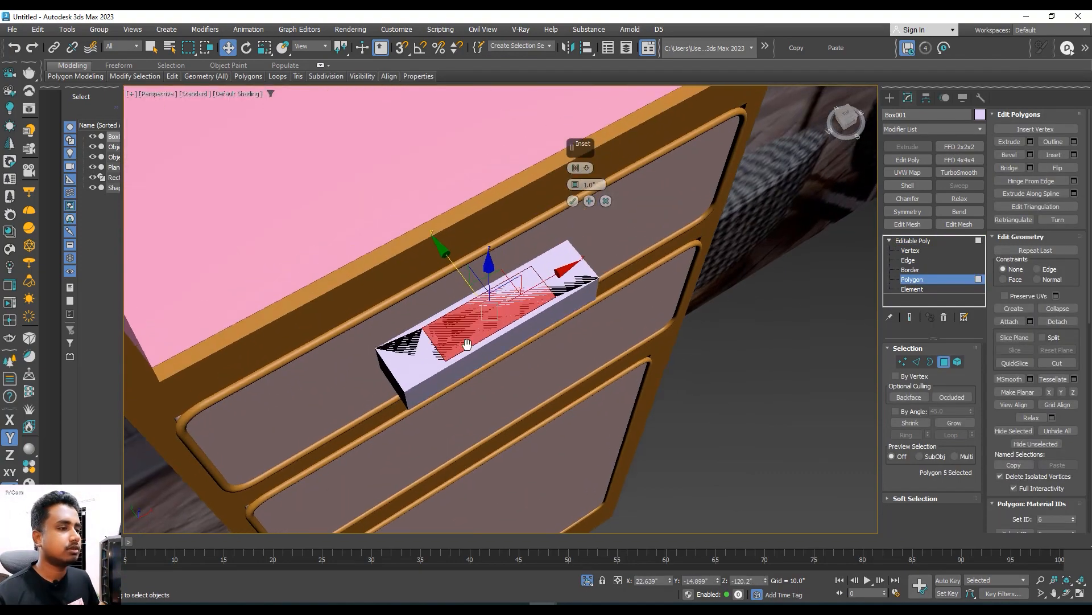
middle_click_drag(576, 196, 576, 197, "alt")
mouse_move(575, 184)
left_mouse_down()
mouse_move(581, 213)
mouse_move(576, 192)
left_mouse_up()
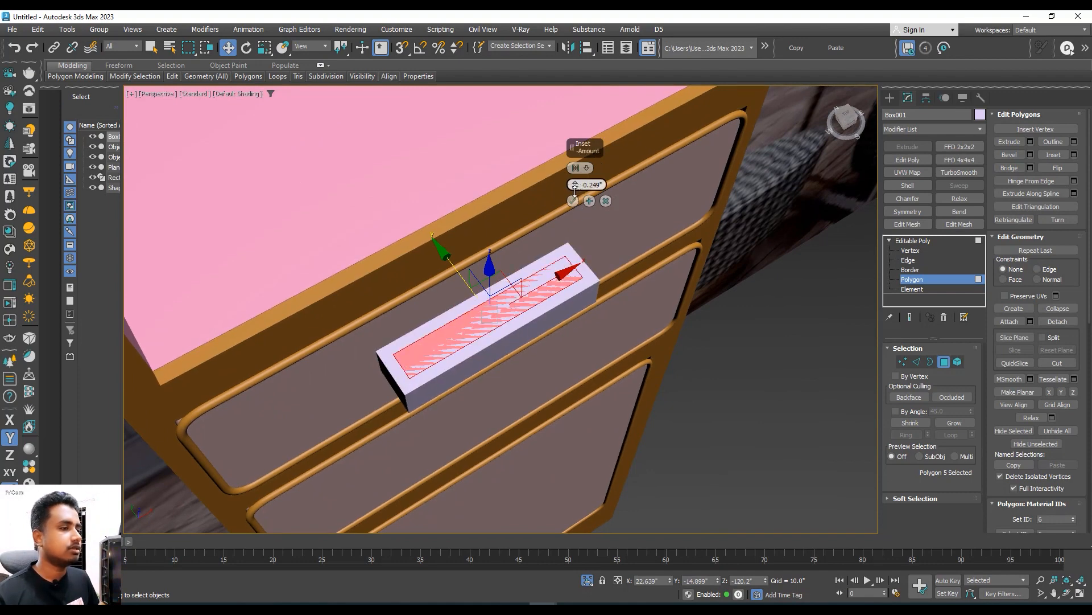
left_click(573, 201)
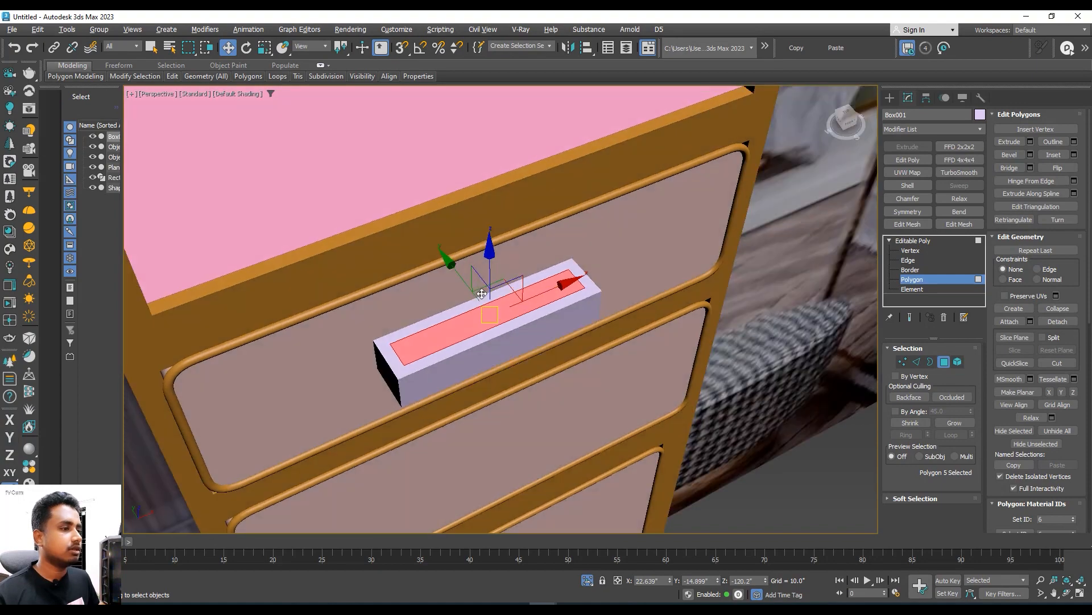
- Extrude the inset polygon down along Z through the handle box and delete it to open a slot
middle_click_drag(482, 293, 541, 171)
left_click(541, 165)
key("Delete")
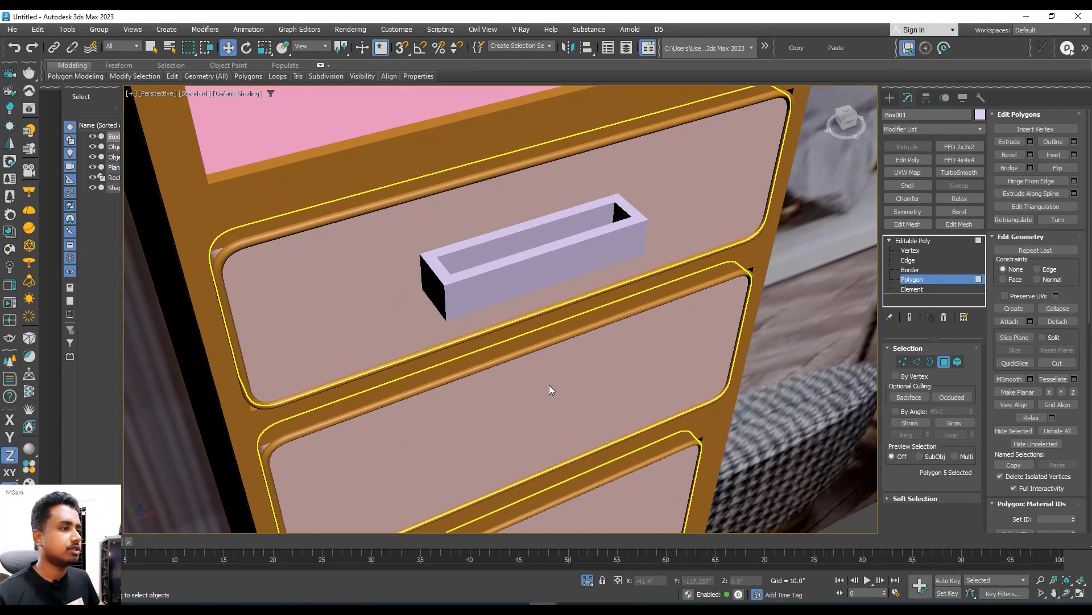
middle_click_drag(552, 323, 574, 345, "alt")
left_click(917, 241)
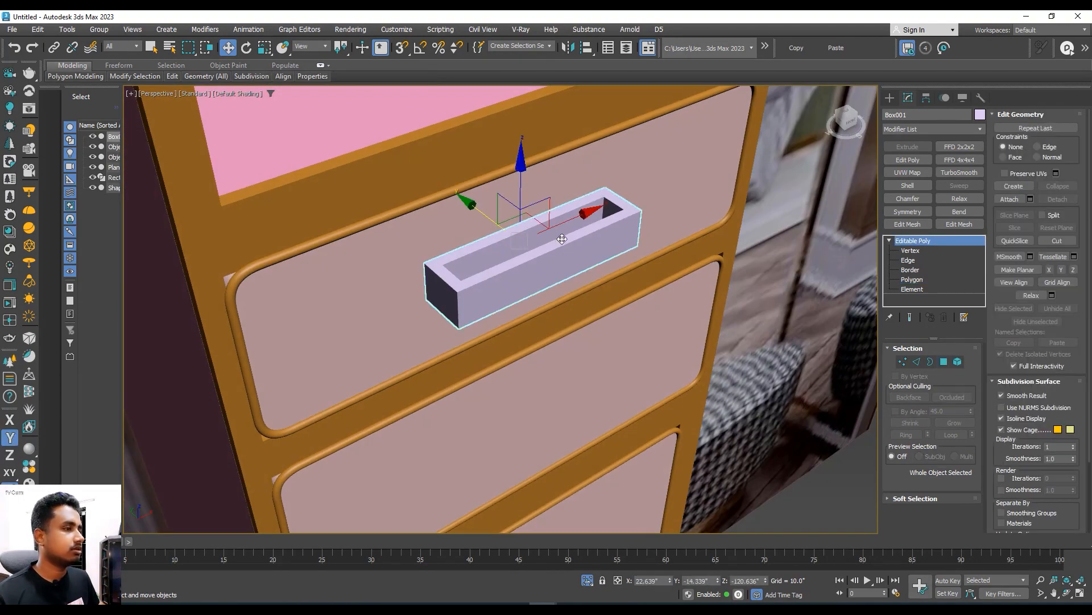
- Round the drawer handle's edges with a Chamfer modifier using 3 segments and an amount of 0.12"
mouse_move(561, 244)
middle_mouse_down("alt")
mouse_move(562, 272)
mouse_move(565, 239)
middle_mouse_up("alt")
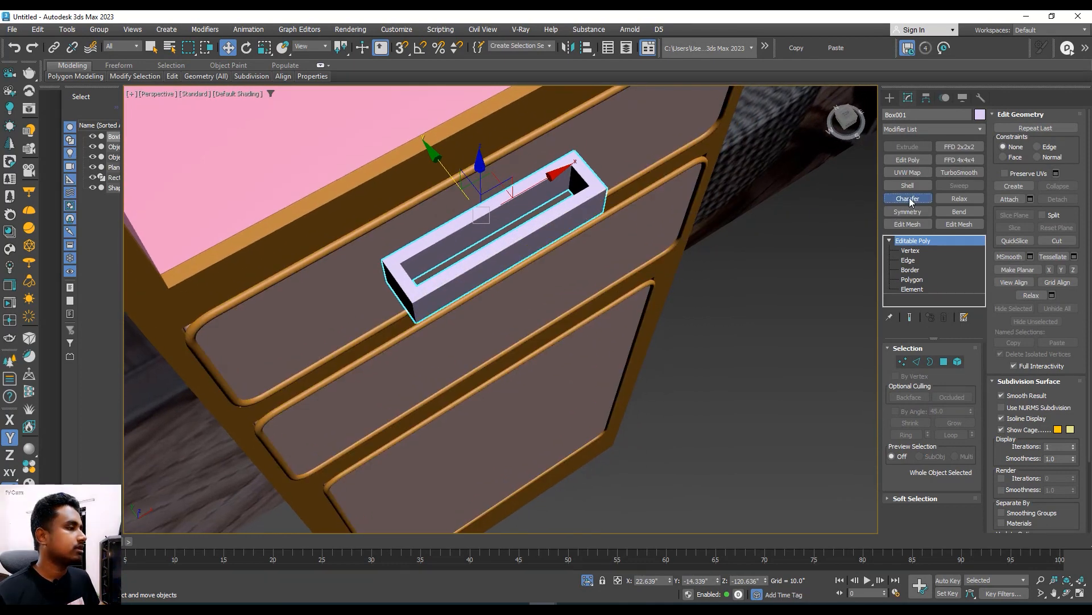
left_click(909, 198)
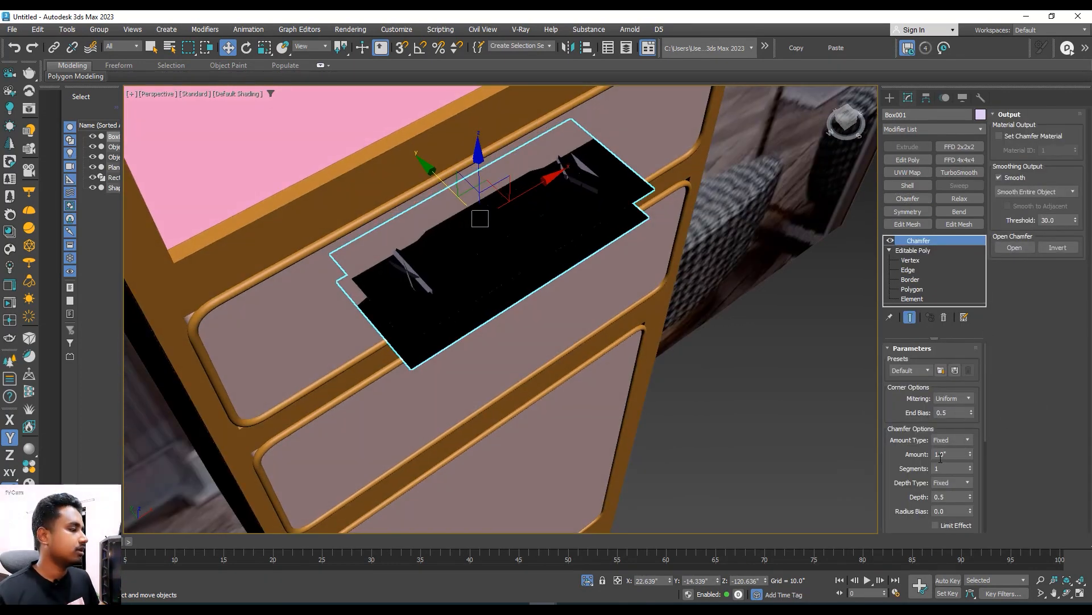
left_click(971, 466)
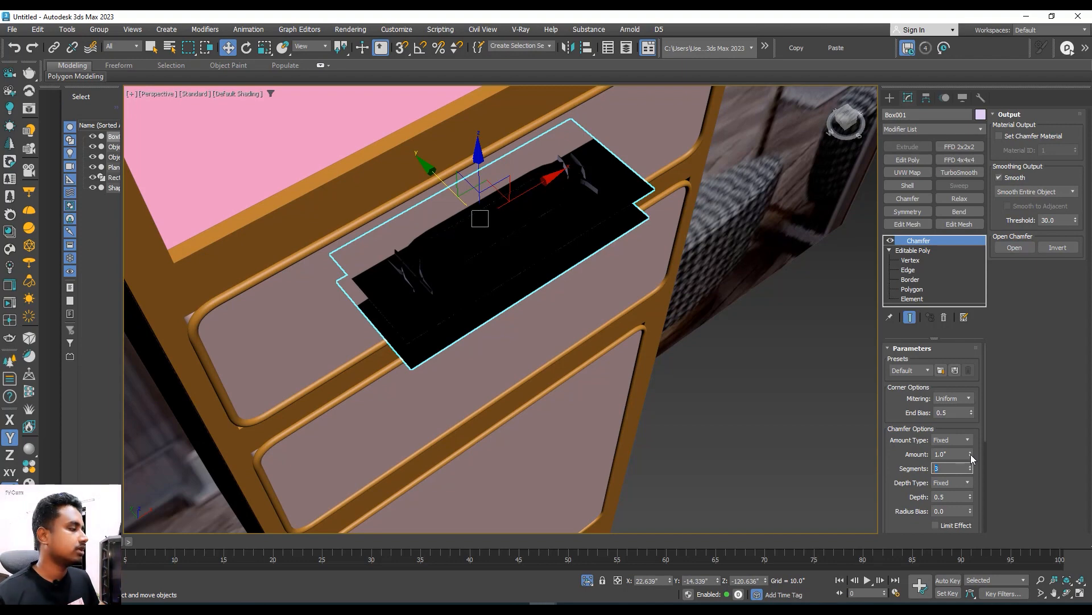
left_click_drag(970, 454, 984, 504)
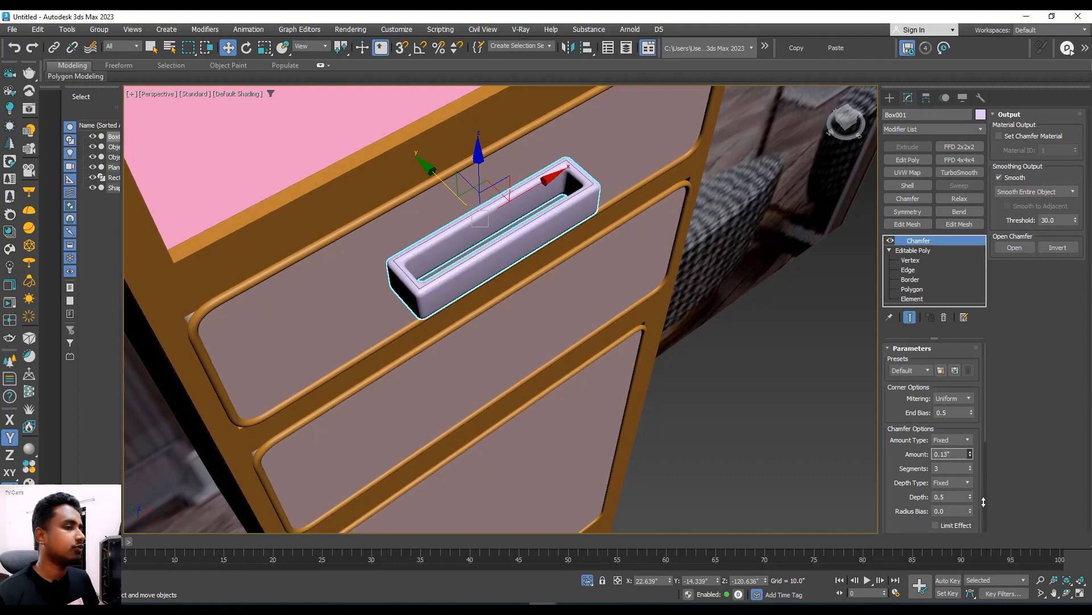
mouse_move(595, 363)
middle_mouse_down("alt")
mouse_move(566, 339)
mouse_move(589, 363)
middle_mouse_up("alt")
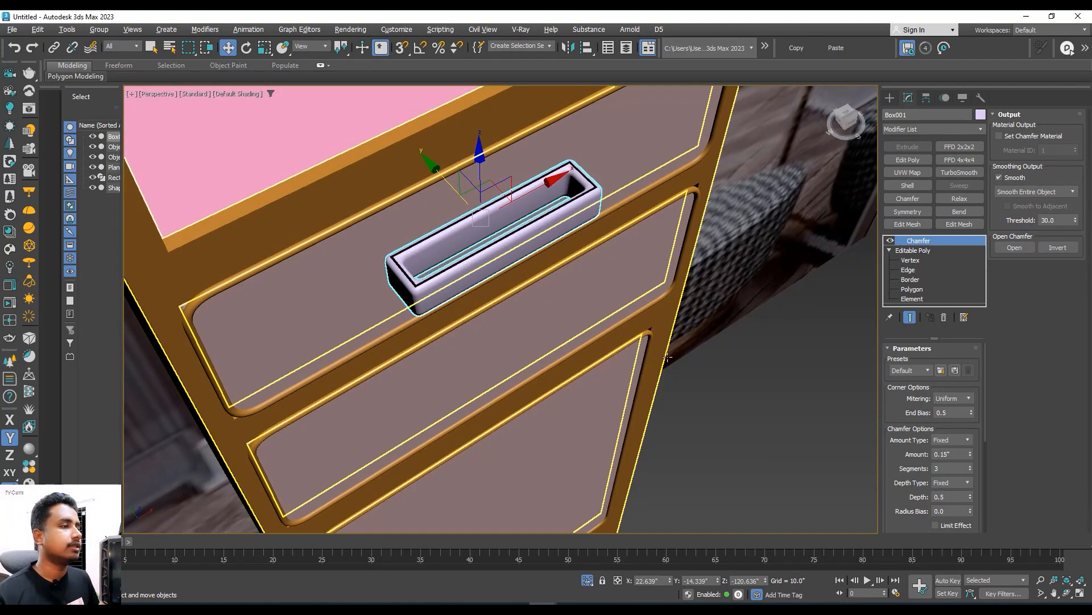
left_click_drag(972, 455, 972, 457)
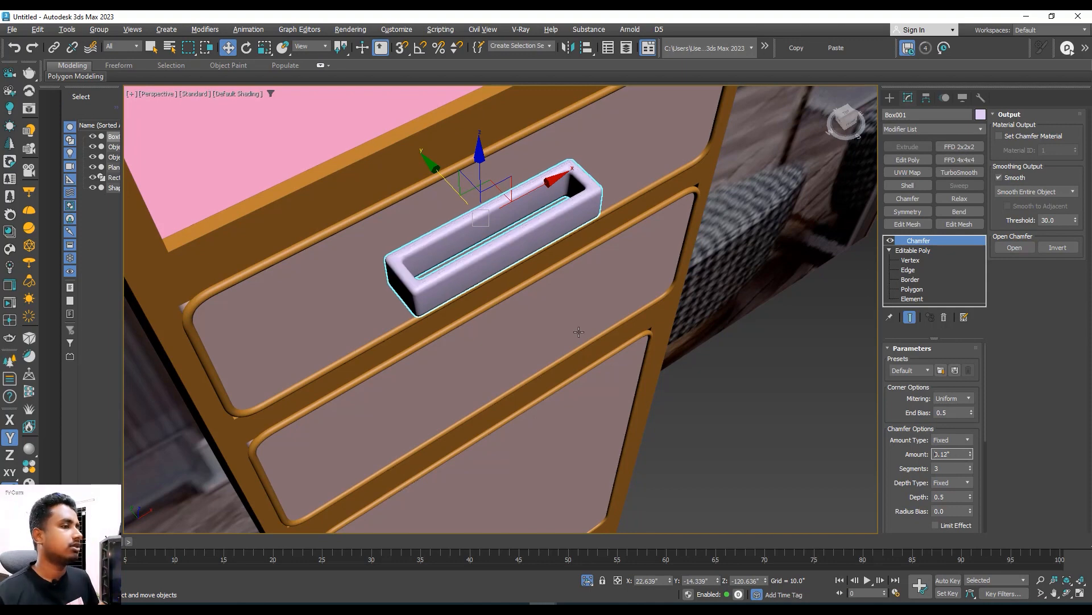
middle_click_drag(579, 331, 597, 307, "alt")
scroll(470, 242, "up", 5)
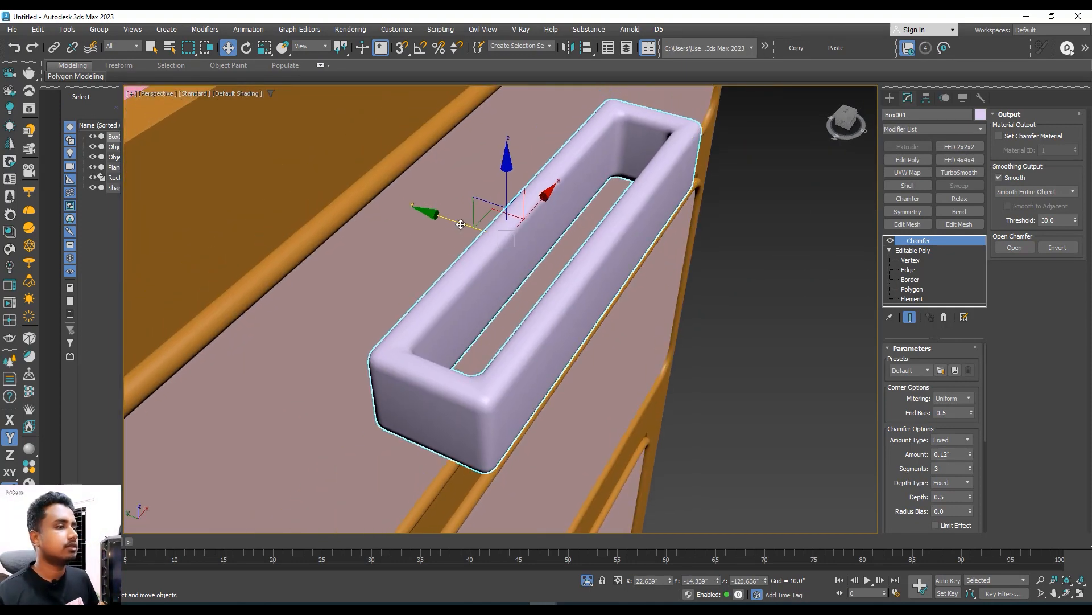
- Move the chamfered handle along Y toward the drawer front and start scaling it
left_click_drag(460, 224, 448, 239)
scroll(434, 234, "down", 8)
middle_click_drag(505, 263, 517, 149, "alt")
scroll(523, 208, "up", 2)
key("r")
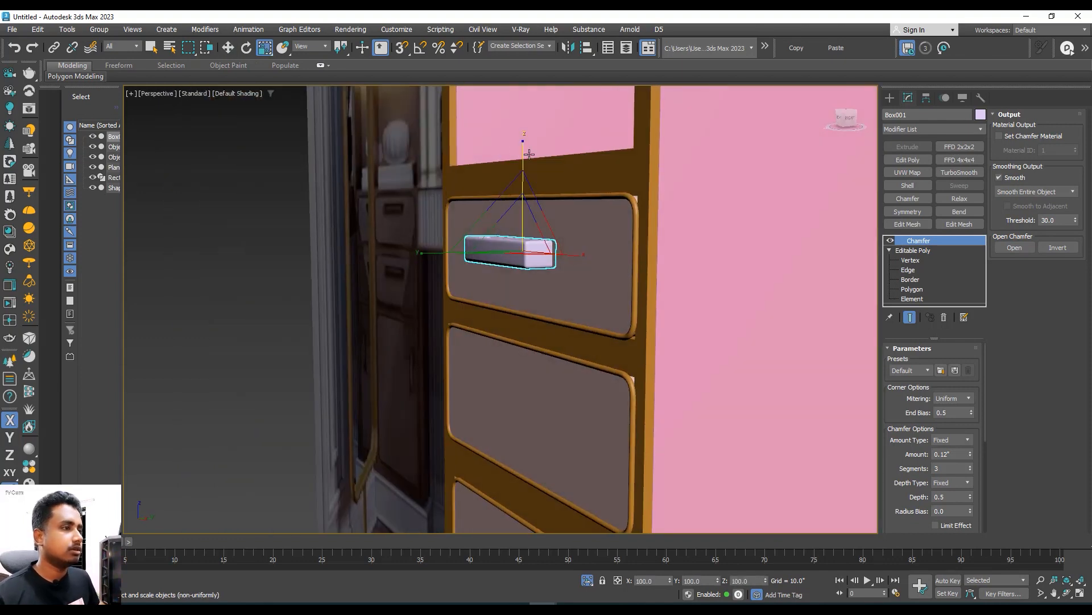
- Flatten the top drawer's handle vertically and clone it downward as two instances for the second drawer and the cabinet door
left_click_drag(524, 151, 523, 187)
middle_click_drag(522, 199, 529, 140, "alt")
key("w")
scroll(543, 173, "down", 5)
scroll(558, 172, "up", 4)
left_click_drag(529, 140, 524, 204, "shift")
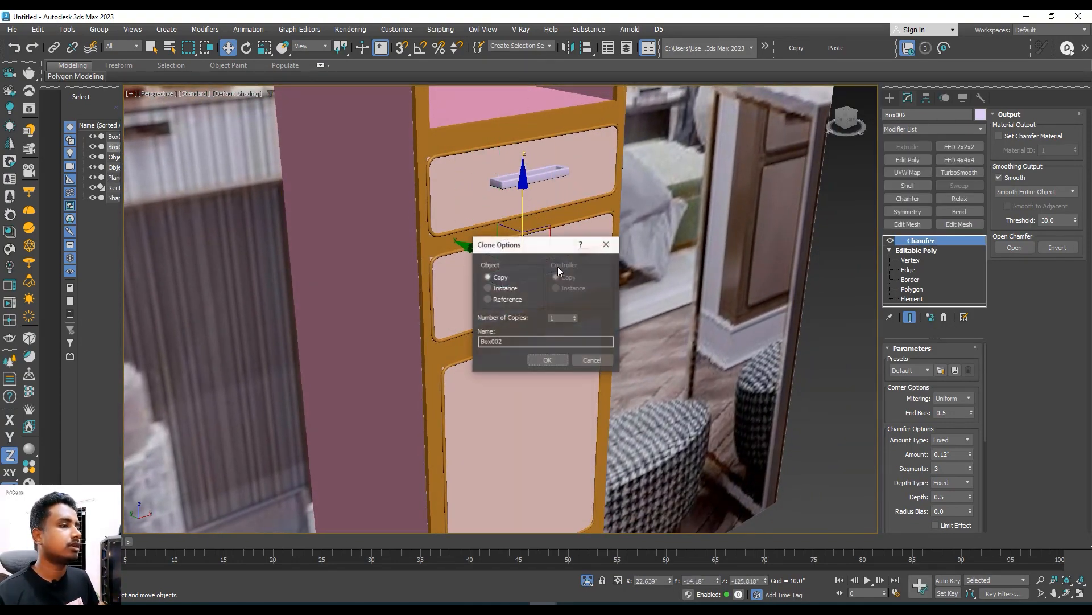
left_click(575, 315)
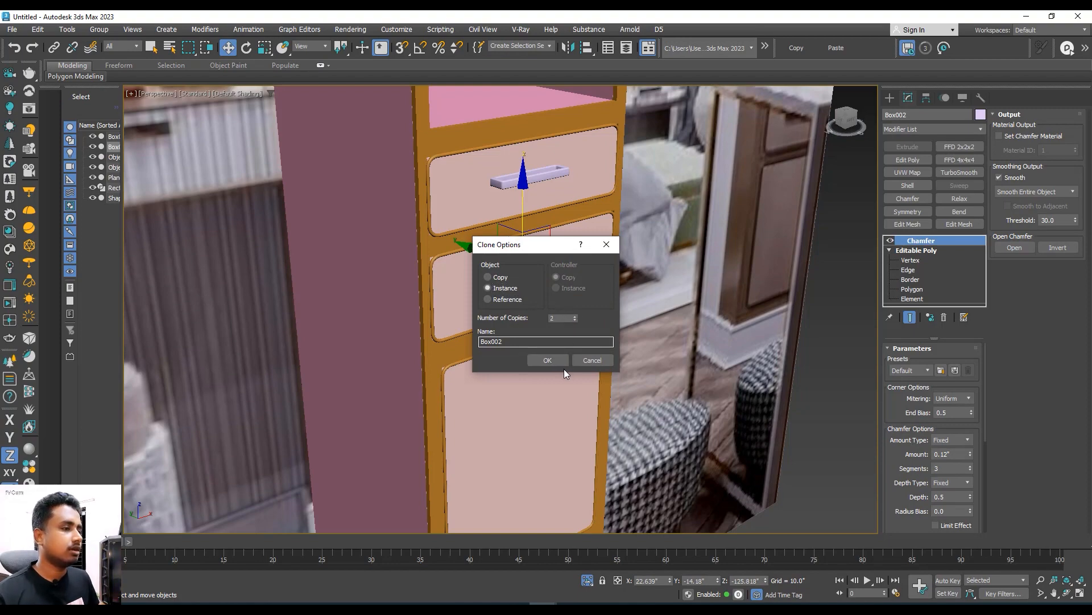
left_click(549, 362)
- Rotate the lowest handle upright in front of the cabinet door, using angle snap
scroll(550, 347, "down", 5)
middle_click_drag(551, 324, 582, 284)
scroll(423, 311, "up", 4)
middle_click_drag(414, 325, 298, 325)
scroll(561, 284, "down", 4)
middle_click_drag(569, 284, 506, 281, "alt")
scroll(598, 279, "up", 2)
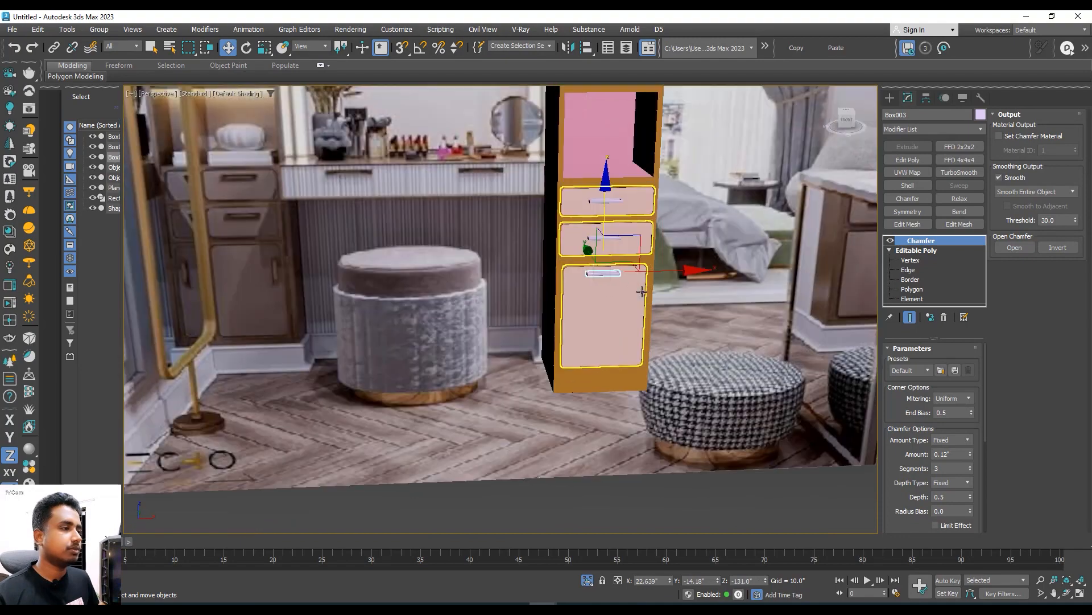
middle_click_drag(666, 274, 551, 289)
scroll(550, 289, "up", 2)
middle_click_drag(487, 297, 490, 262)
key("e")
middle_click_drag(491, 262, 418, 280)
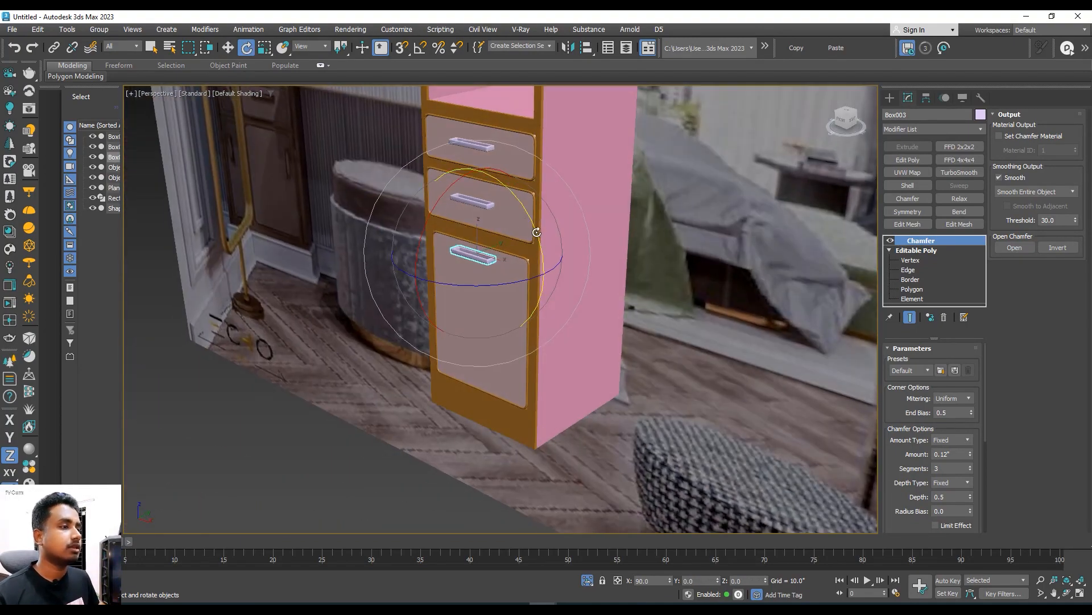
left_click_drag(528, 219, 530, 226)
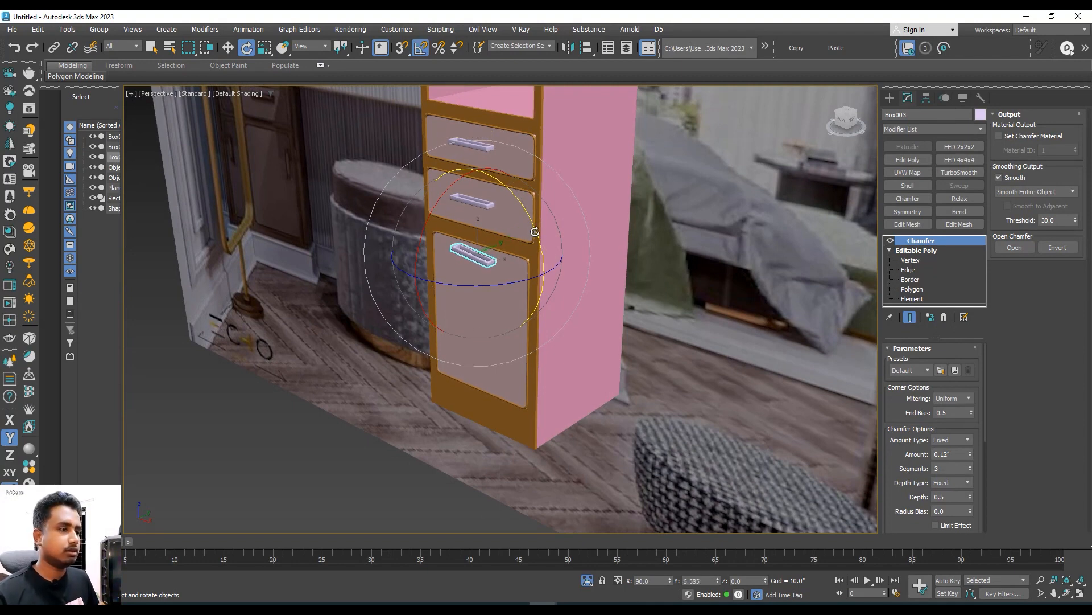
left_click_drag(535, 232, 538, 277)
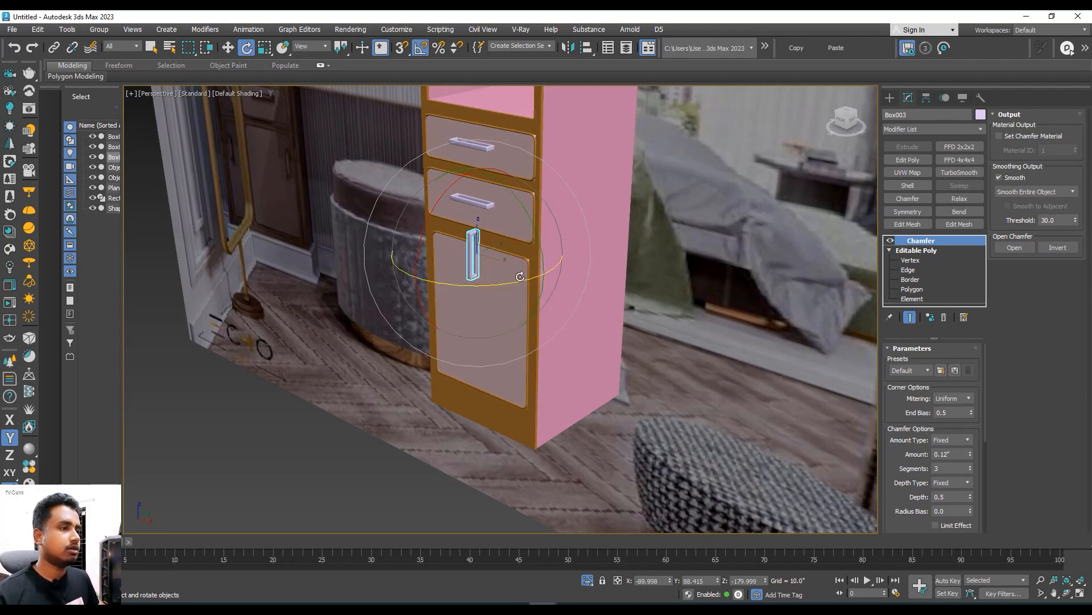
- Move the upright handle down the cabinet door, set it against the door face and place it near the left edge
middle_click_drag(539, 278, 535, 254, "alt")
key("w")
left_click_drag(537, 254, 522, 270)
middle_click_drag(522, 270, 514, 235, "alt")
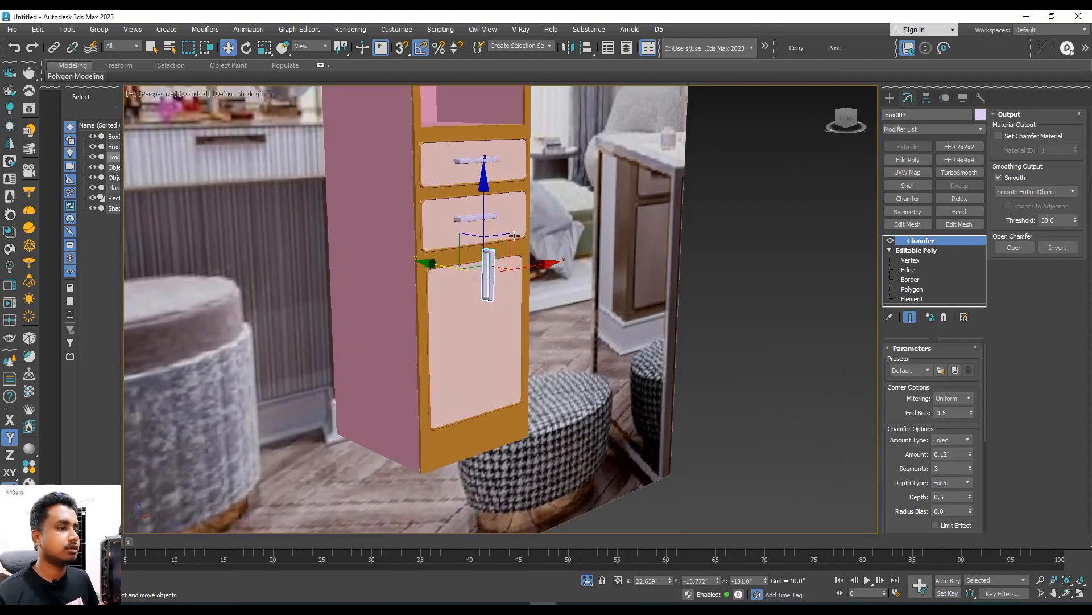
left_click_drag(488, 219, 481, 274)
left_click_drag(451, 329, 437, 324)
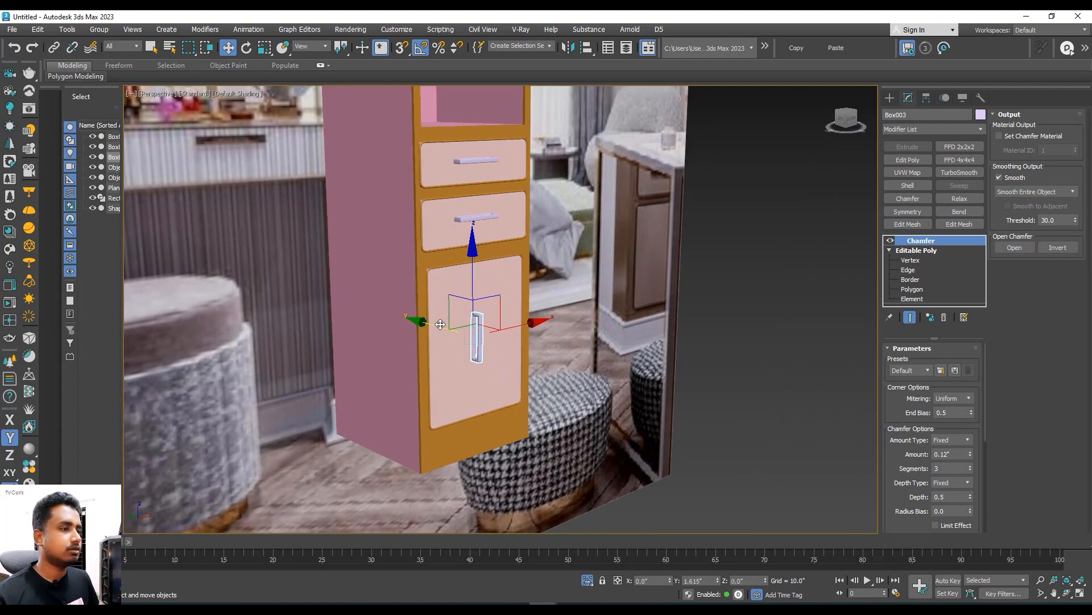
middle_click_drag(460, 325, 550, 328, "alt")
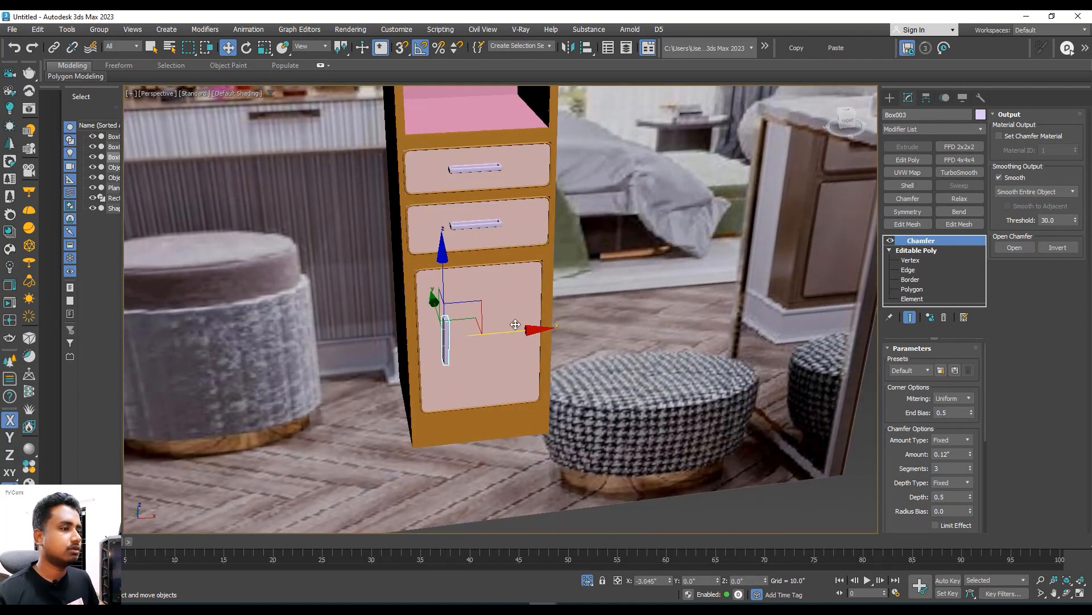
- Compare the cabinet's drawers, door and handle placement with the cabinet in the reference image
scroll(507, 323, "down", 5)
middle_click_drag(507, 323, 534, 310, "alt")
scroll(541, 279, "up", 6)
middle_click_drag(461, 326, 517, 232)
scroll(517, 231, "up", 3)
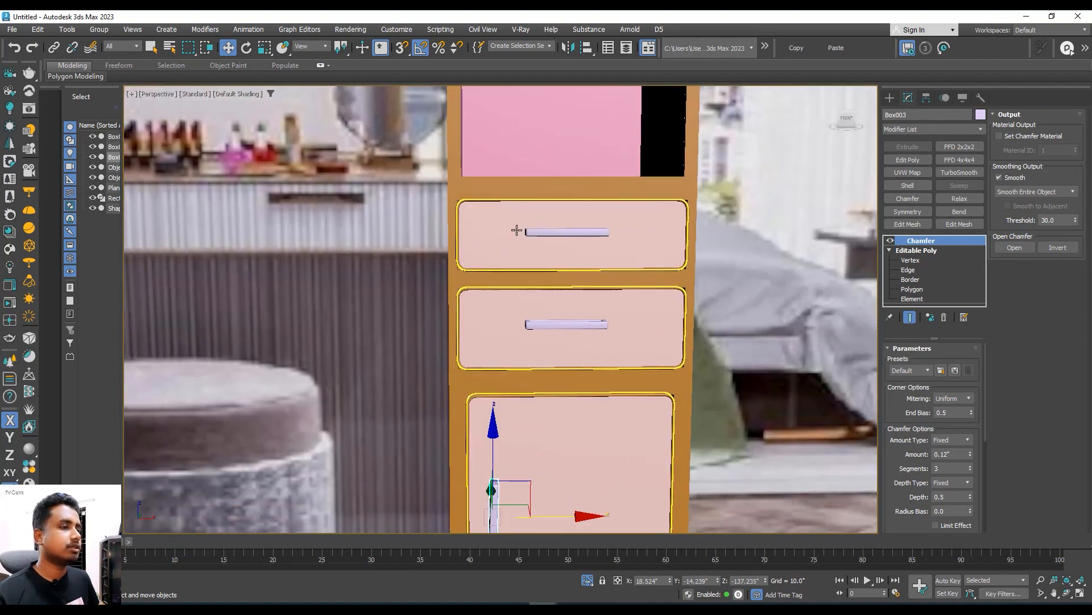
scroll(518, 232, "down", 7)
scroll(544, 264, "up", 3)
middle_click_drag(364, 268, 420, 290)
scroll(419, 261, "up", 3)
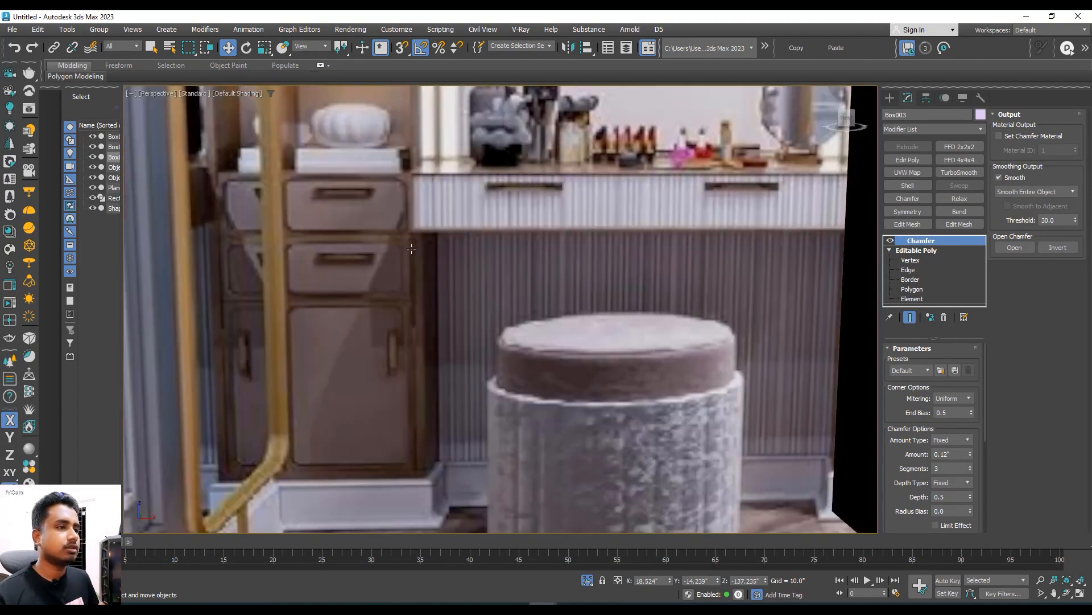
middle_click_drag(416, 250, 395, 251)
scroll(416, 255, "down", 3)
middle_click_drag(302, 261, 206, 259)
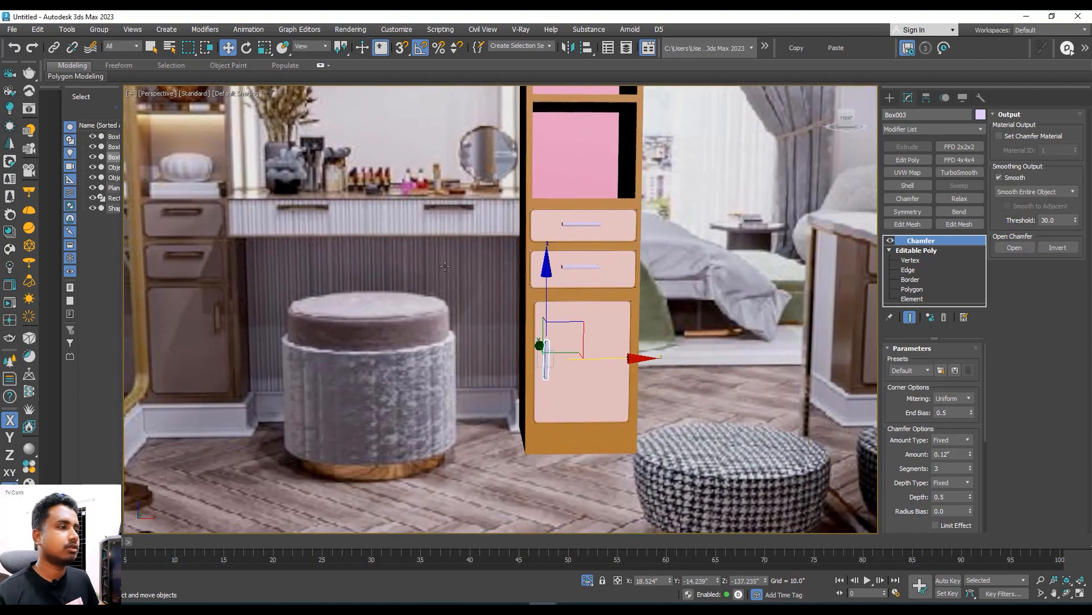
middle_click_drag(538, 239, 594, 264, "alt")
middle_click_drag(594, 263, 911, 220)
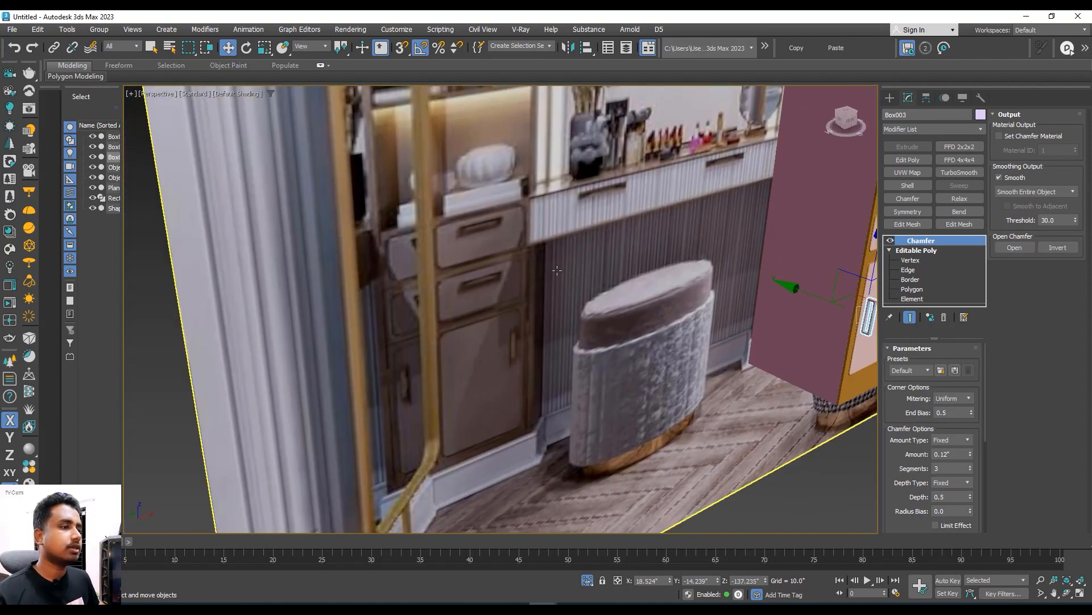
middle_click_drag(557, 270, 466, 284)
middle_click_drag(416, 243, 337, 253)
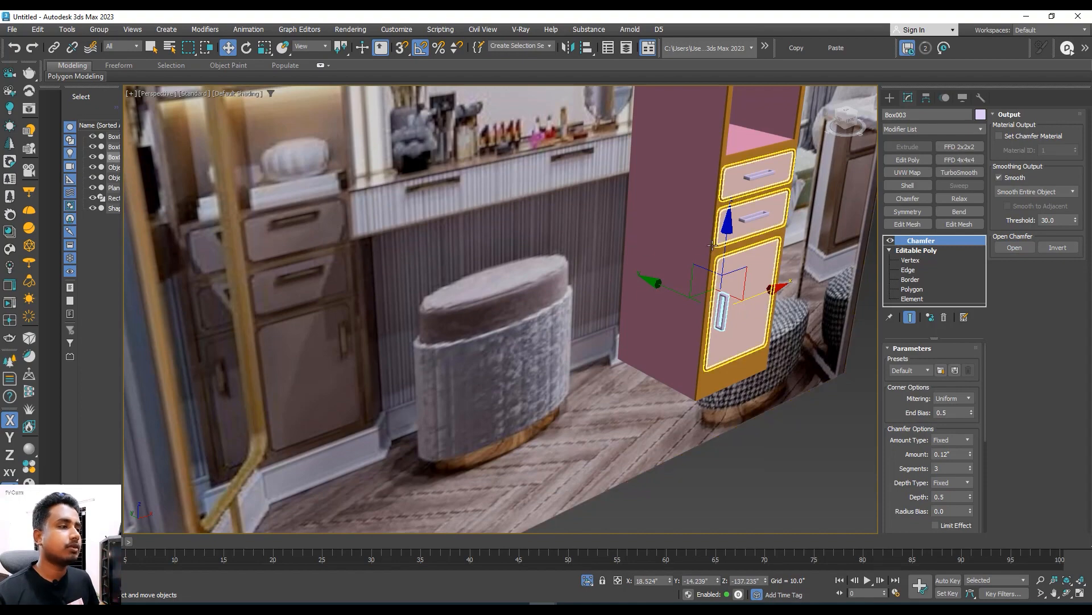
middle_click_drag(666, 245, 484, 243)
- Move the drawer and door fronts together with the two drawer handles about 0.42" outward along Y
left_click(578, 243)
scroll(484, 242, "up", 2)
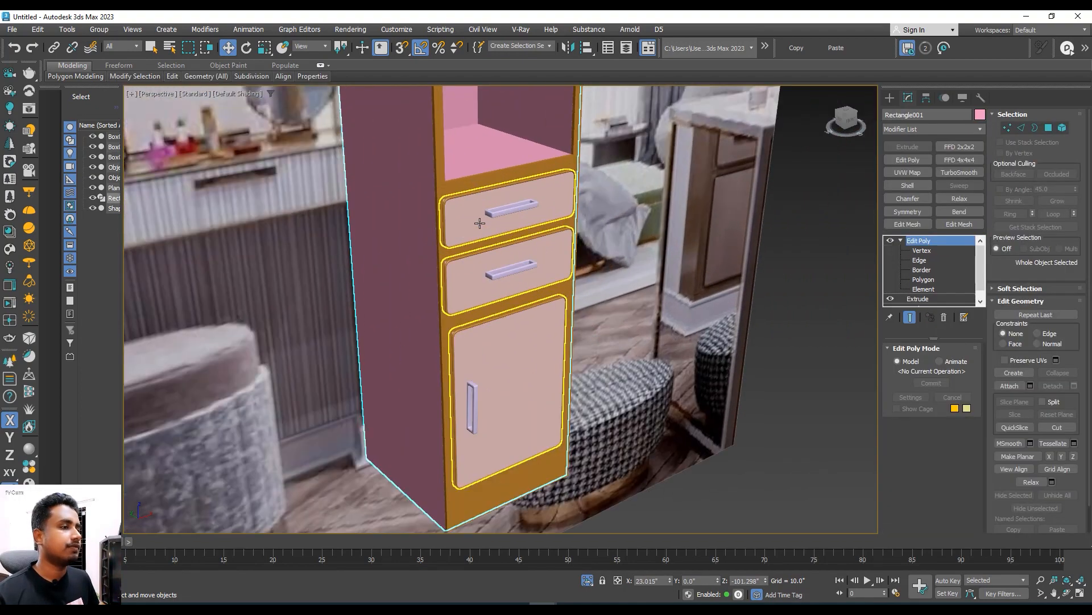
left_click(495, 289)
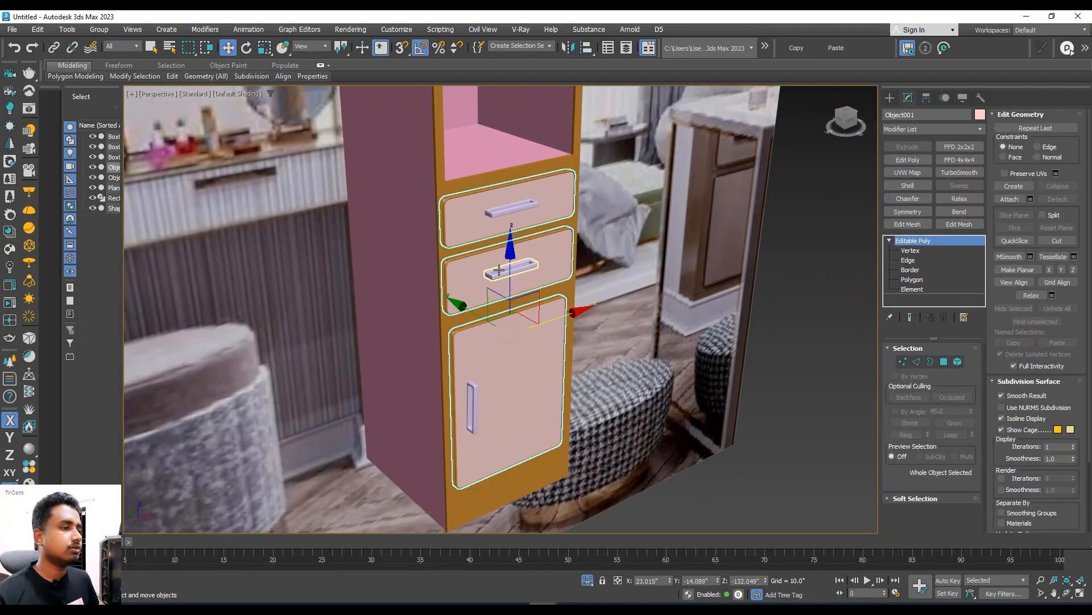
left_click(500, 246, "ctrl")
left_click(498, 214, "ctrl")
middle_click_drag(497, 214, 484, 239, "alt")
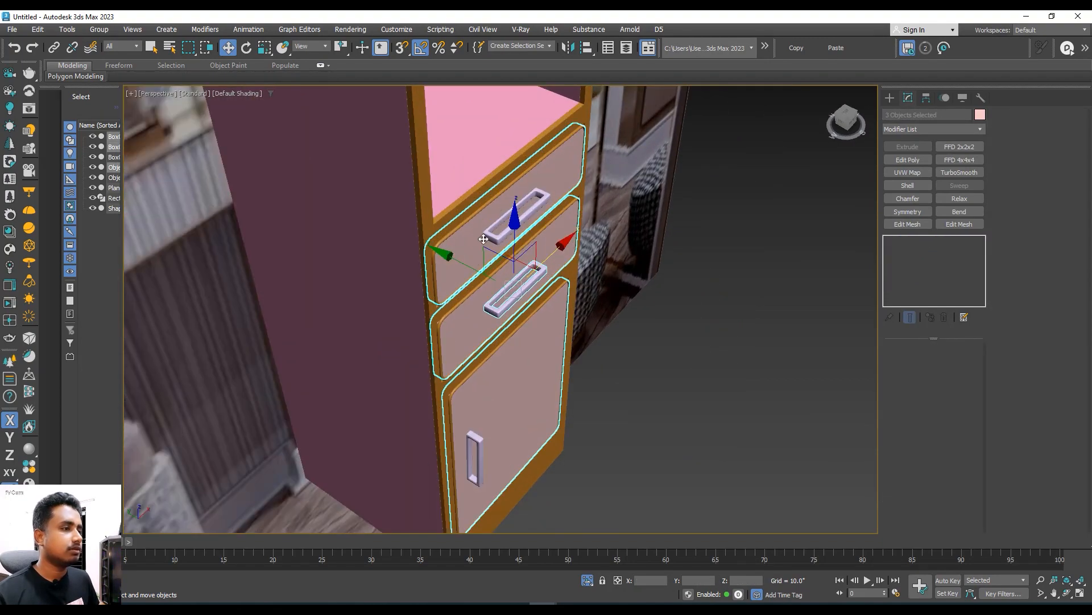
left_click_drag(464, 263, 469, 266)
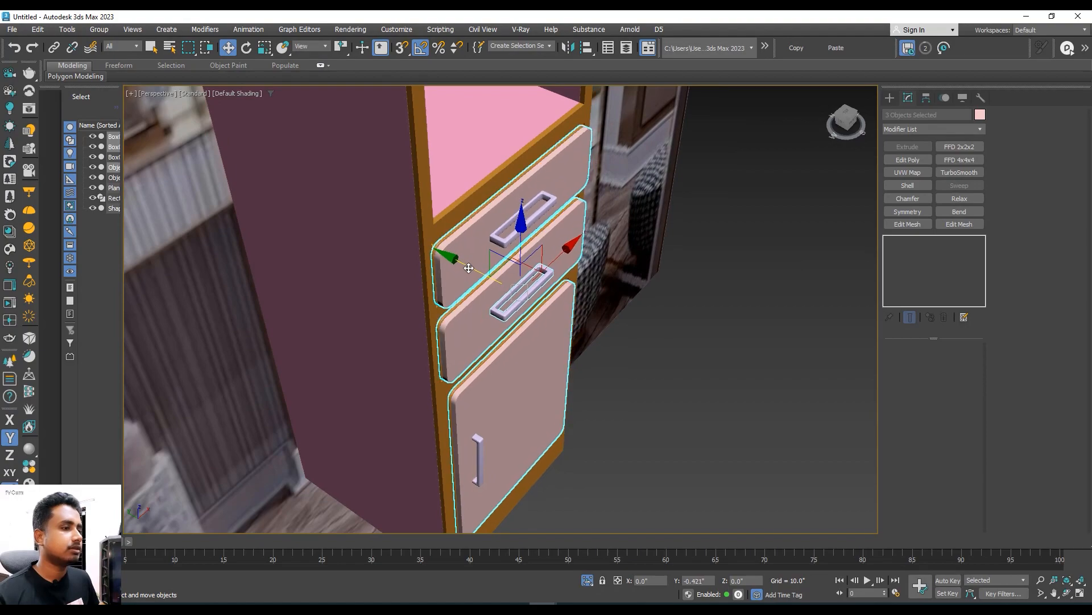
middle_click_drag(505, 272, 483, 281, "alt")
scroll(490, 248, "up", 2)
scroll(471, 202, "down", 5)
middle_click_drag(484, 282, 586, 207, "alt")
scroll(500, 250, "down", 3)
- Select the cabinet frame and examine its shelves and drawers against the dressing table area in the reference image
left_click(534, 233)
scroll(587, 208, "up", 4)
middle_click_drag(475, 263, 507, 241, "alt")
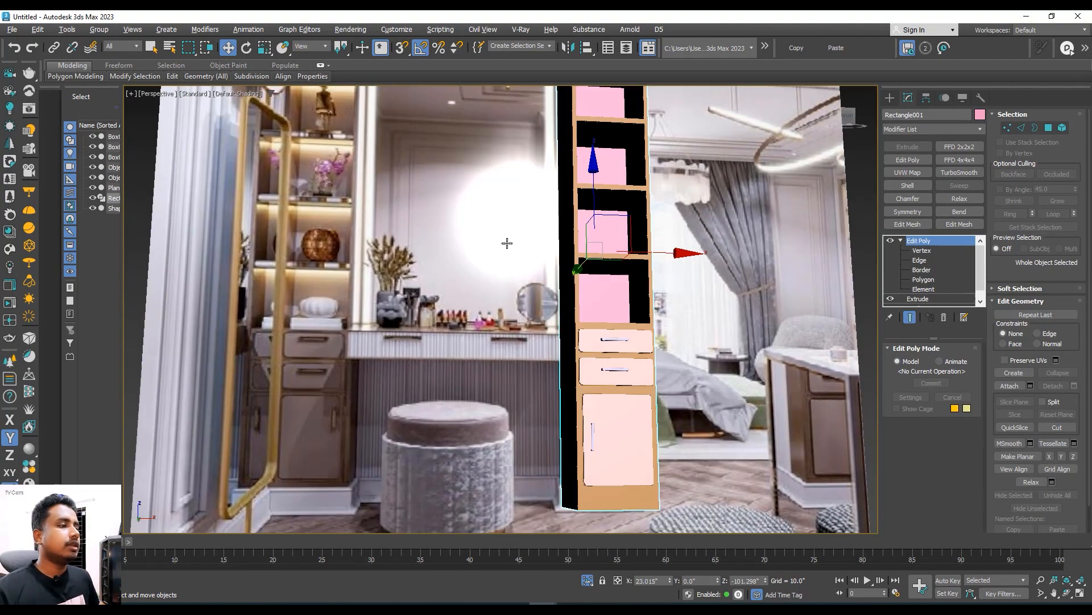
scroll(648, 233, "up", 4)
middle_click_drag(648, 234, 586, 257)
middle_click_drag(586, 257, 486, 250, "alt")
middle_click_drag(486, 250, 541, 216)
scroll(519, 280, "down", 4)
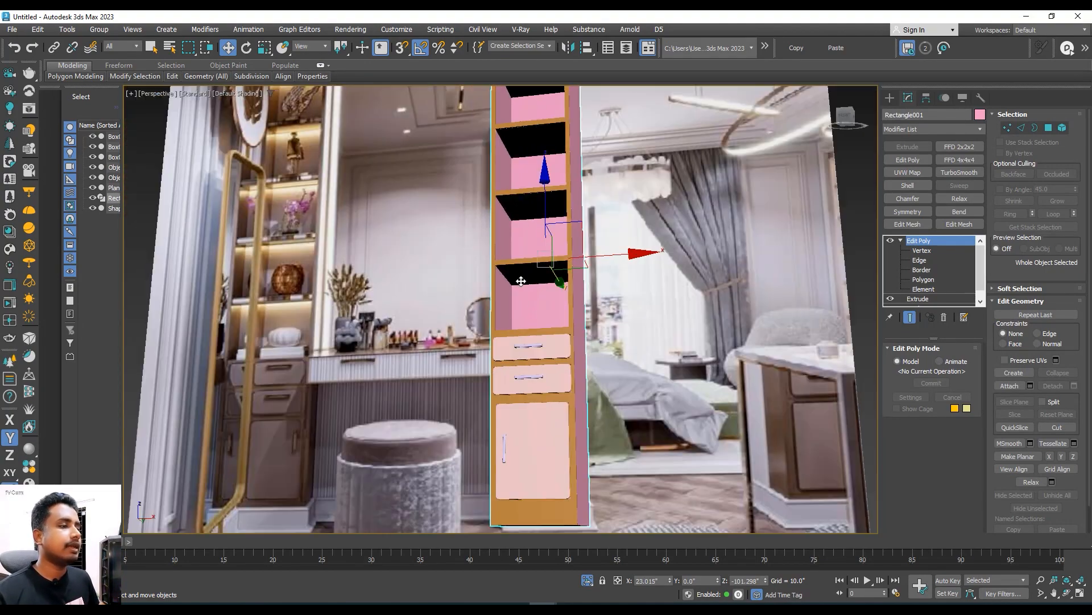
scroll(530, 282, "up", 4)
middle_click_drag(531, 282, 304, 296, "alt")
middle_click_drag(551, 308, 492, 285)
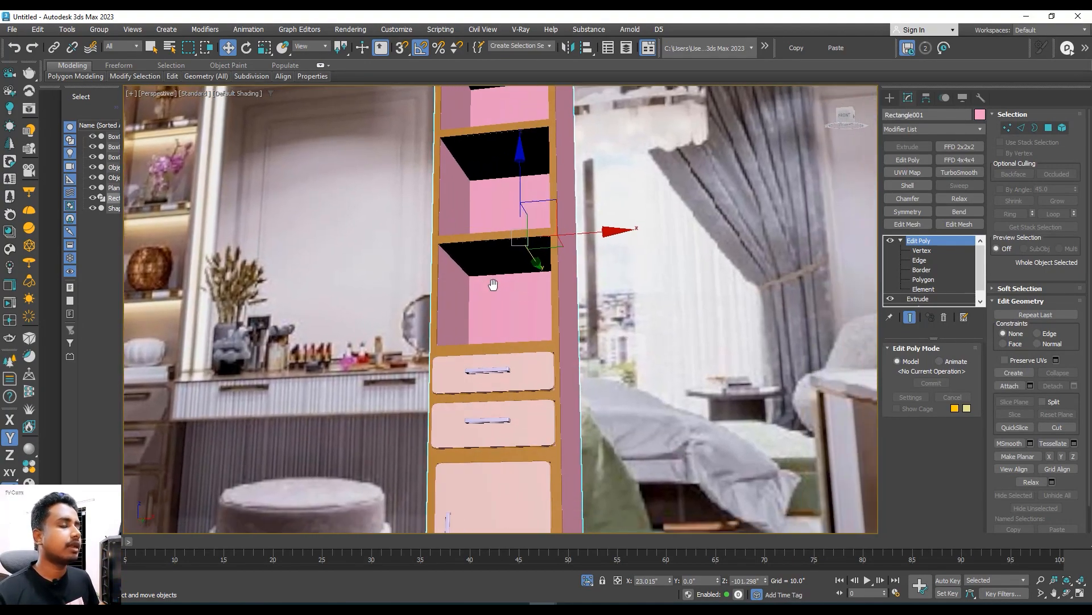
middle_click_drag(252, 285, 484, 290)
scroll(417, 309, "up", 3)
middle_click_drag(417, 309, 296, 308)
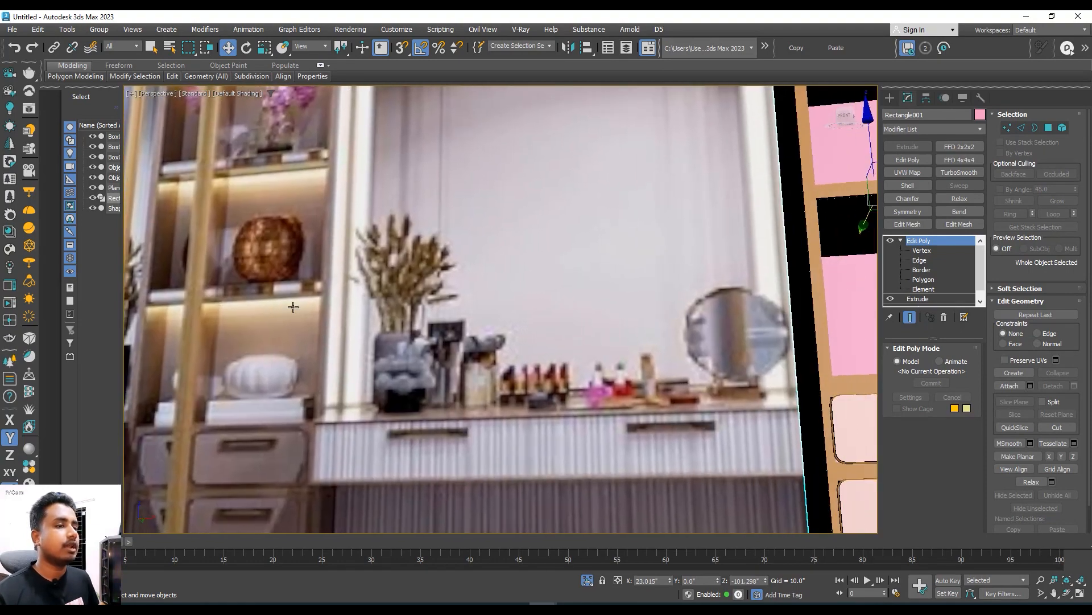
scroll(295, 307, "down", 5)
middle_click_drag(419, 307, 345, 305)
scroll(439, 301, "up", 3)
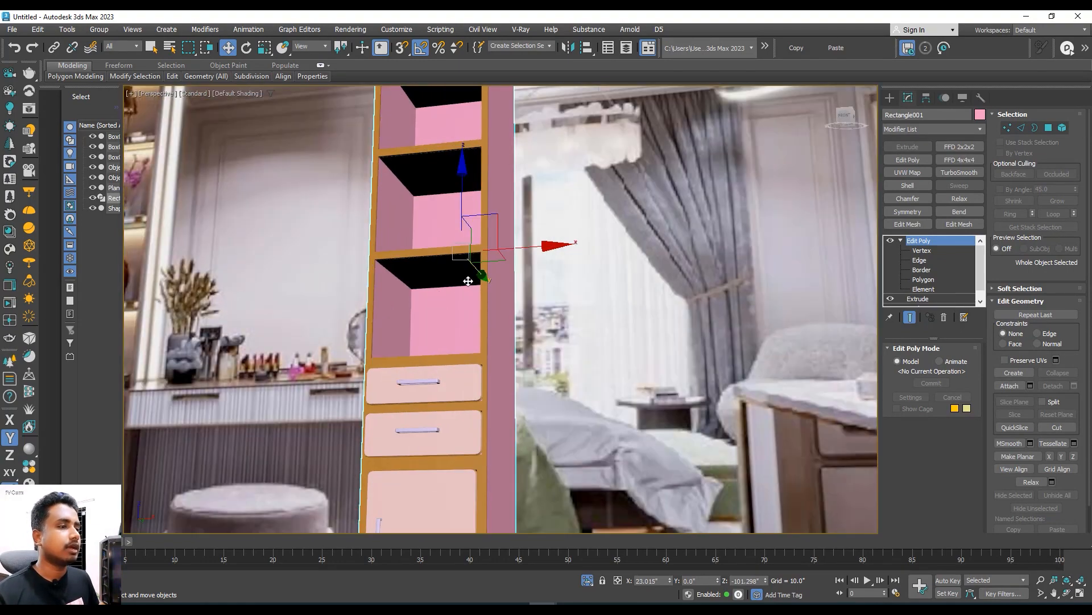
mouse_move(468, 280)
middle_mouse_down("alt")
mouse_move(497, 310)
mouse_move(449, 279)
mouse_move(457, 317)
mouse_move(468, 310)
mouse_move(456, 281)
mouse_move(510, 291)
mouse_move(465, 273)
middle_mouse_up("alt")
scroll(484, 298, "down", 3)
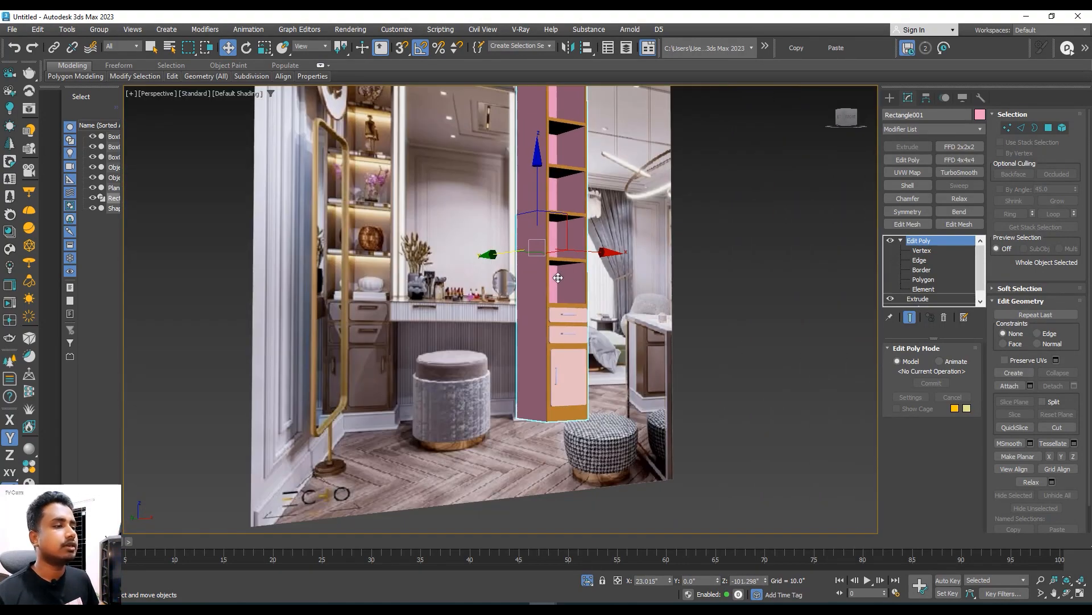
middle_click_drag(475, 266, 479, 312, "alt")
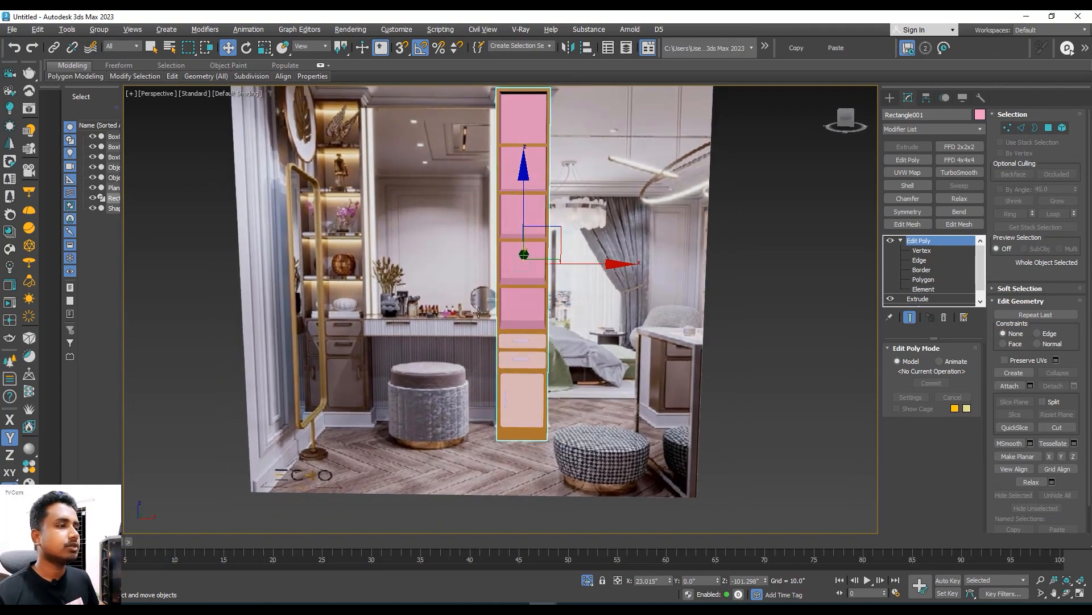
- Show the model in the front view with shaded display so the reference image can be traced
key("f")
scroll(515, 279, "down", 8)
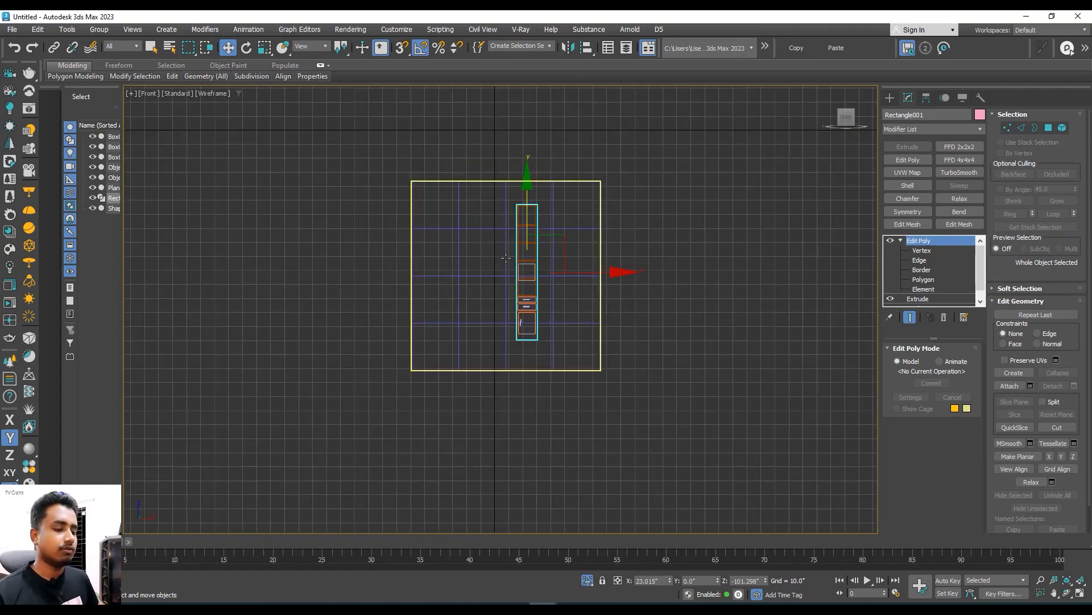
key("F3")
scroll(492, 261, "up", 3)
middle_click_drag(491, 261, 528, 258)
middle_click_drag(565, 214, 500, 236)
- Draw a rectangle spline about 60.6" long and 37.7" wide over the mirror area beside the cabinet
left_click(891, 98)
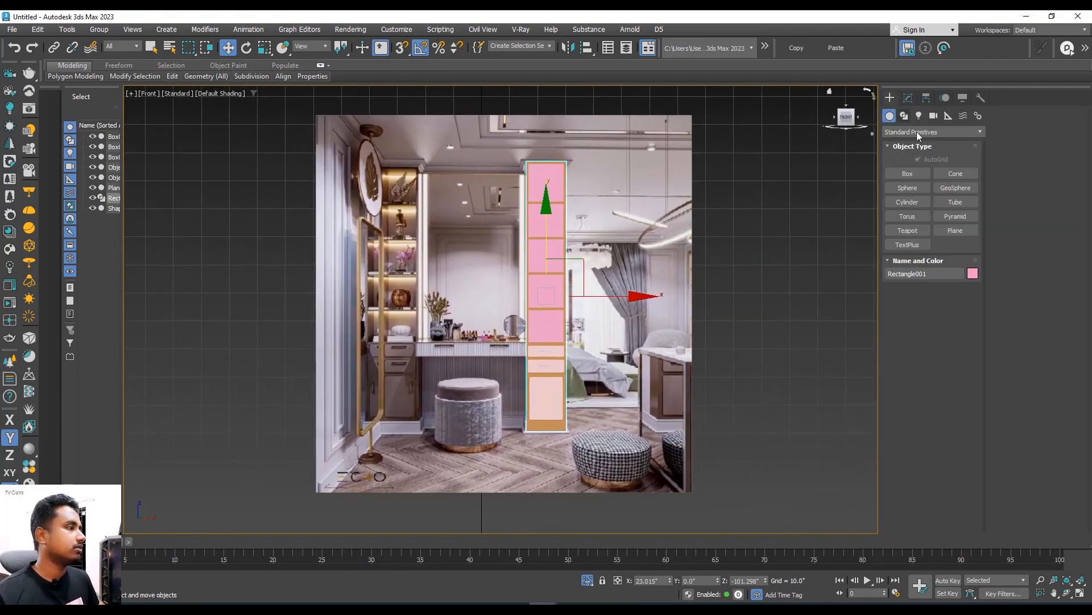
left_click(904, 116)
left_click(955, 188)
middle_click_drag(439, 173, 473, 154)
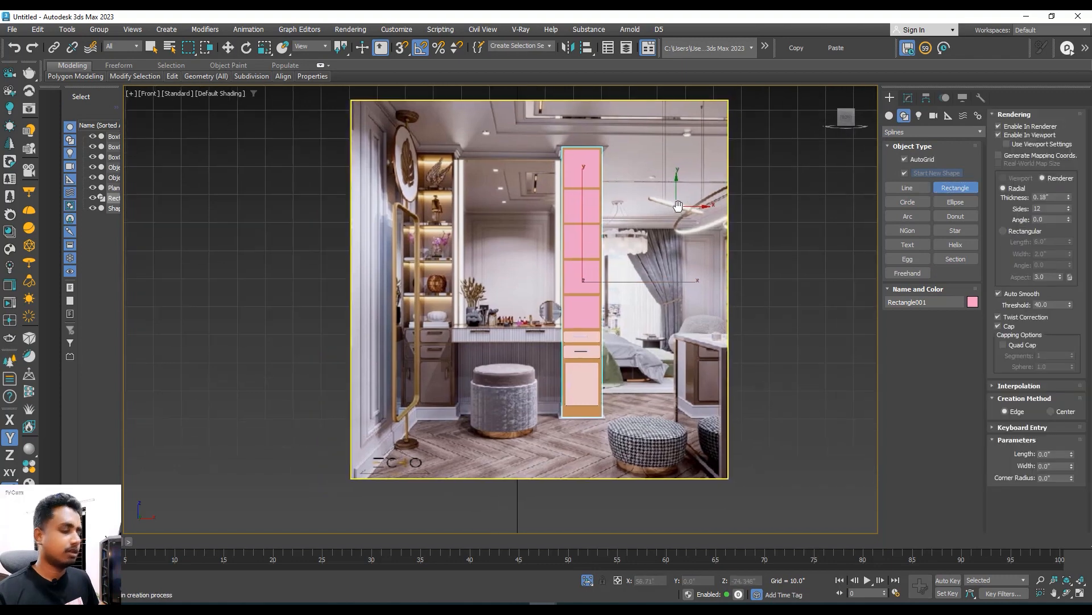
left_click_drag(458, 153, 565, 322)
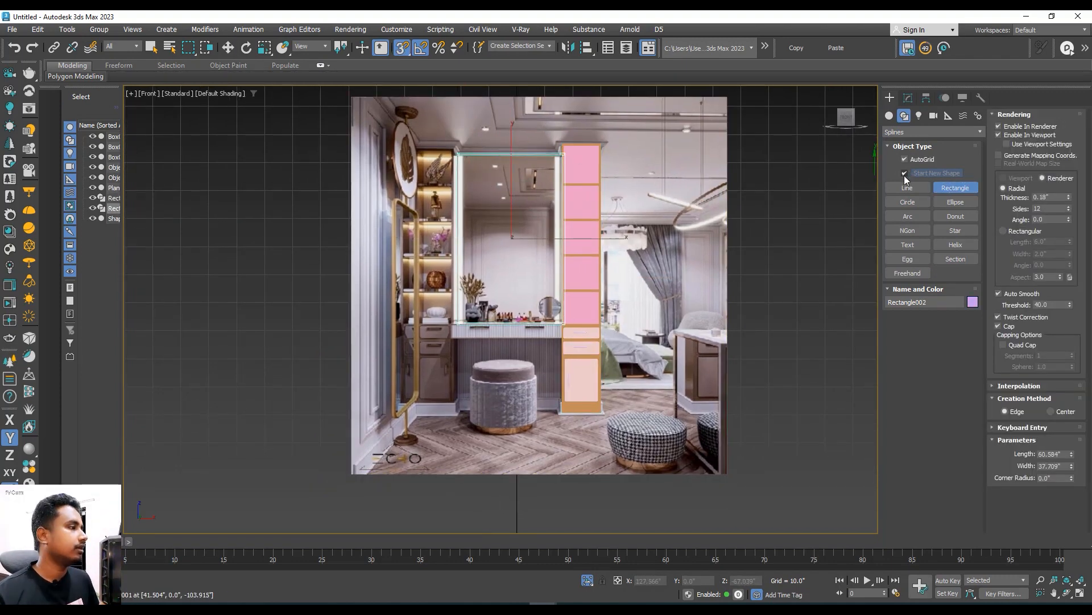
- Trace the space below the dressing table with a rectangle about 31.7" by 37", and its drawer band with another rectangle
middle_click_drag(523, 226, 527, 186)
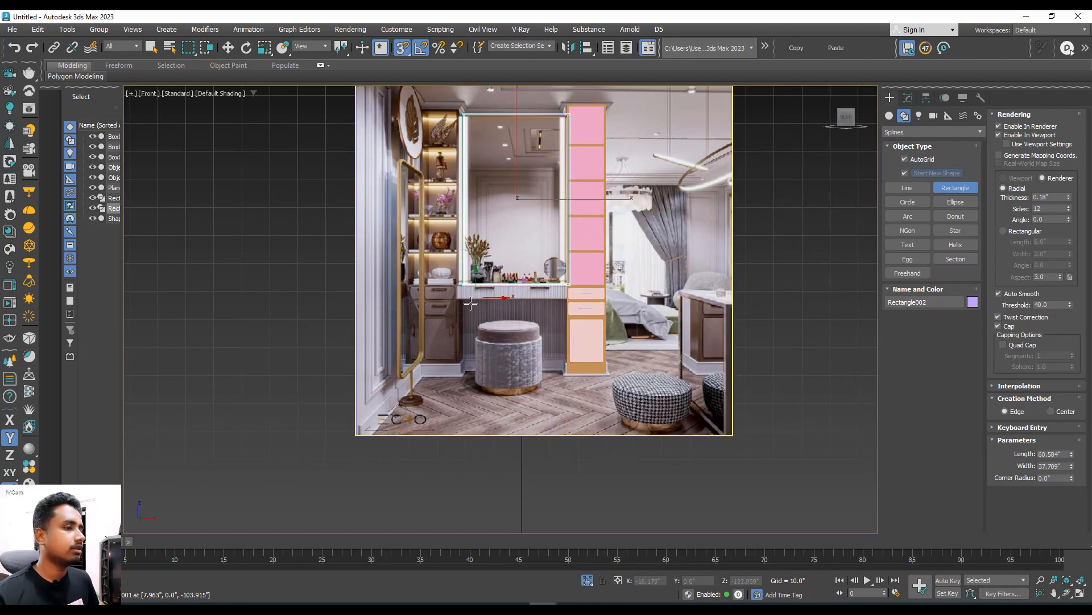
left_click_drag(465, 297, 566, 375)
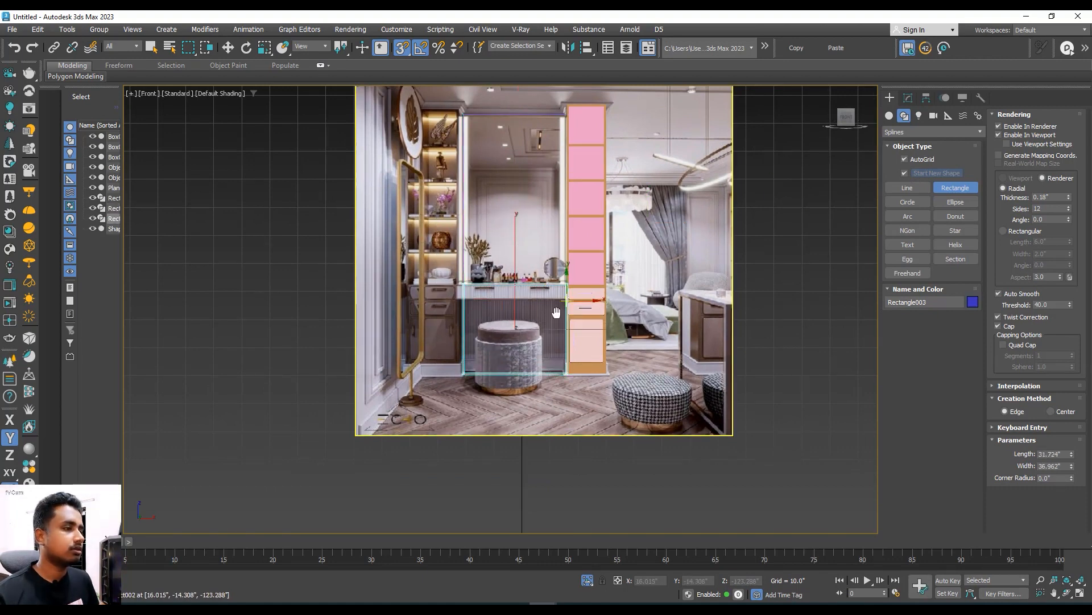
middle_click_drag(590, 195, 585, 164)
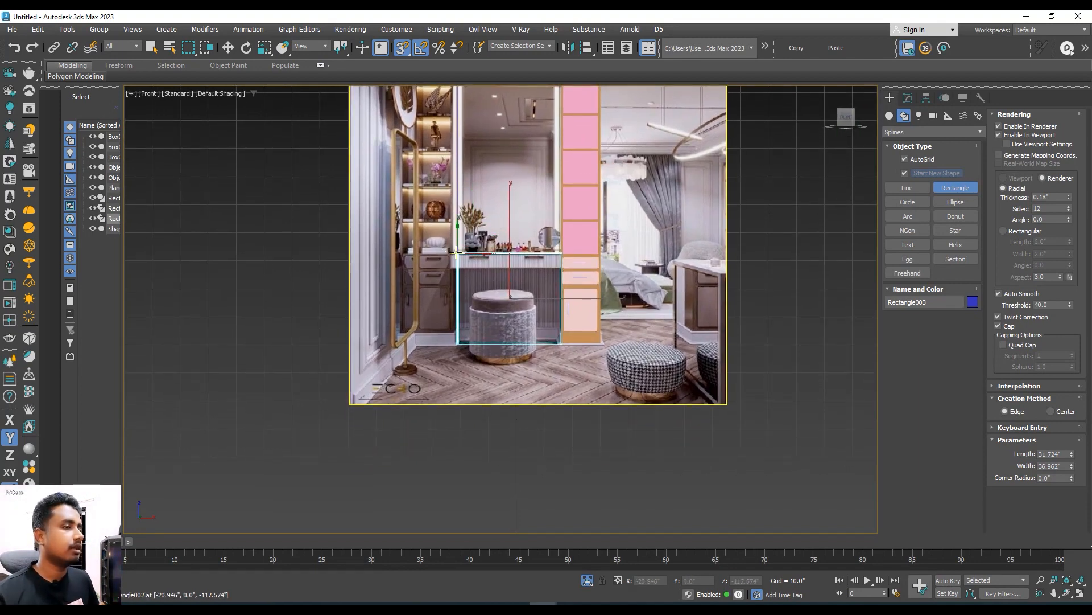
left_click_drag(455, 253, 561, 265)
middle_click_drag(561, 266, 528, 310)
key("w")
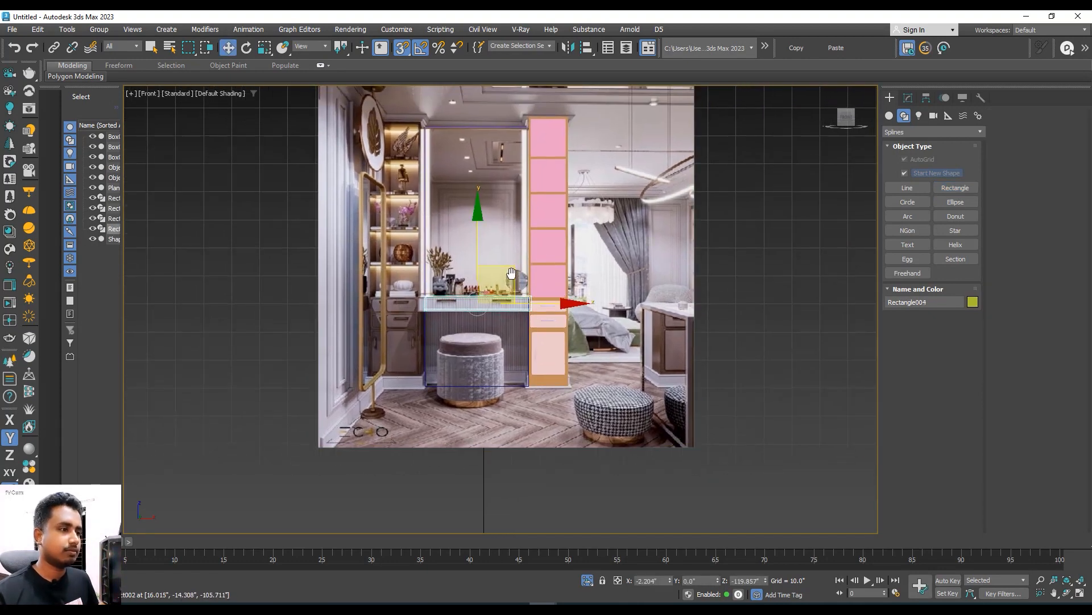
- Hide the grid in the front view
scroll(540, 219, "down", 2)
middle_click_drag(546, 240, 532, 257)
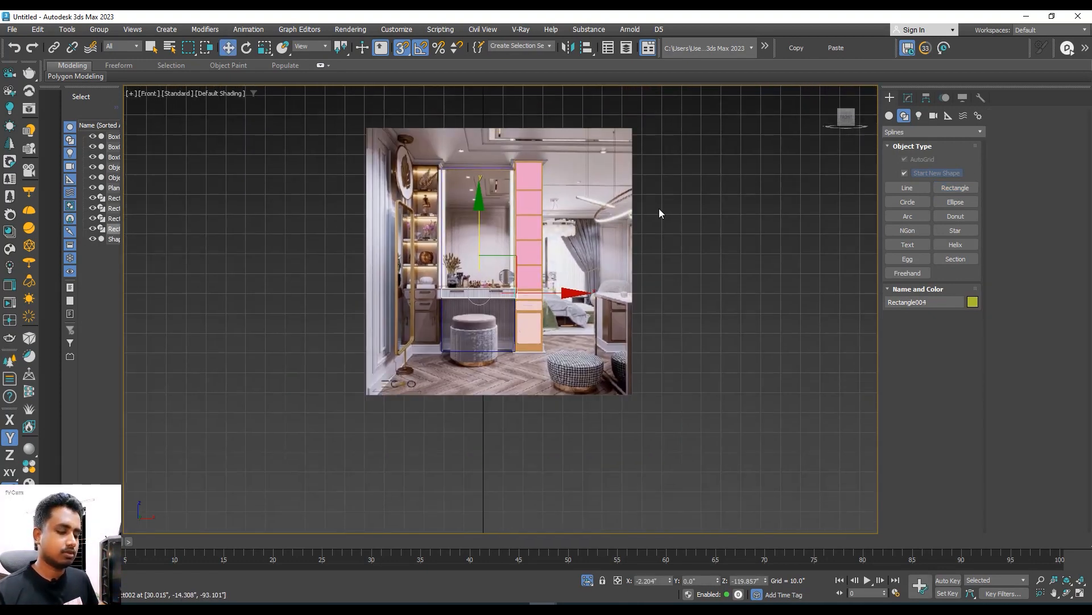
key("g")
middle_click_drag(659, 213, 640, 196)
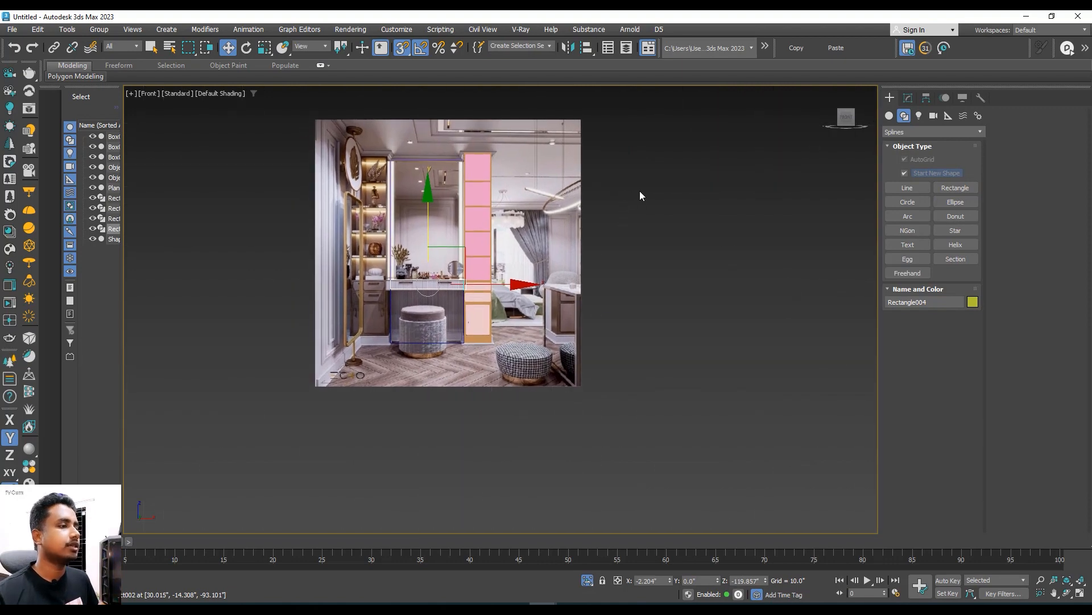
- Hide the reference image plane so that only the cabinet and the traced rectangles remain in the front view
key("alt+h")
right_click(545, 202)
left_click(574, 173)
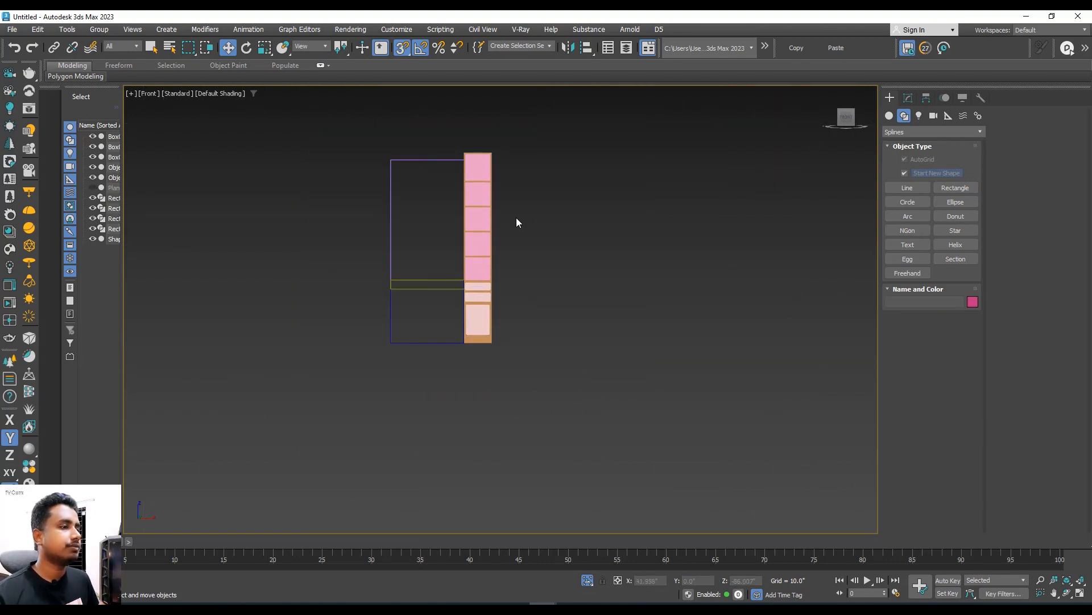
- Move the rectangle below the dressing table down, away from the drawer-band rectangle
scroll(514, 222, "up", 3)
left_click_drag(498, 268, 382, 322)
middle_click_drag(382, 321, 429, 287)
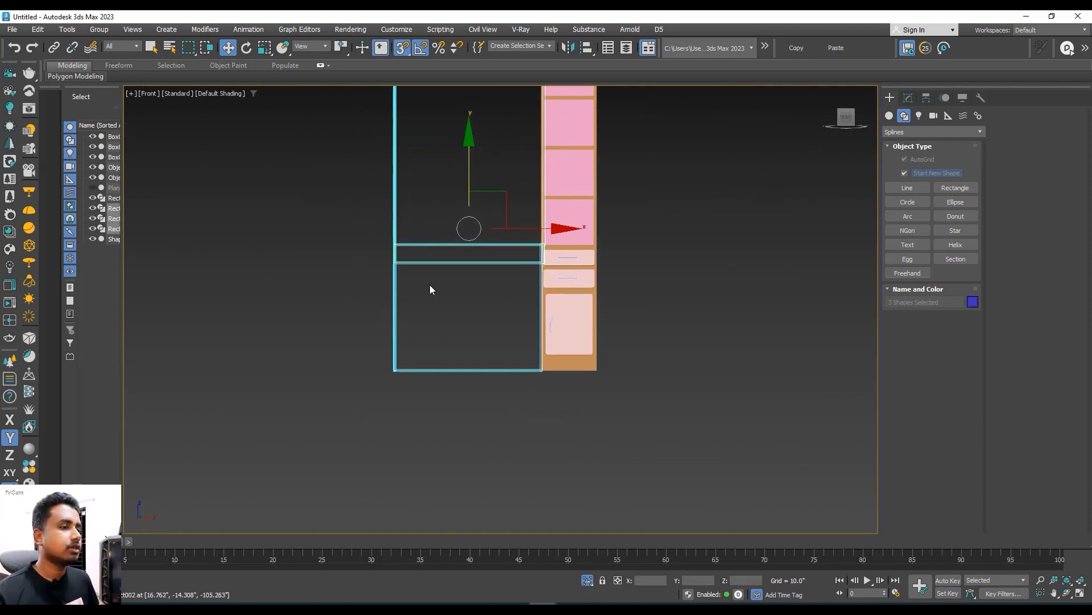
left_click_drag(428, 284, 331, 339)
middle_click_drag(428, 283, 447, 249)
left_click_drag(488, 219, 465, 309)
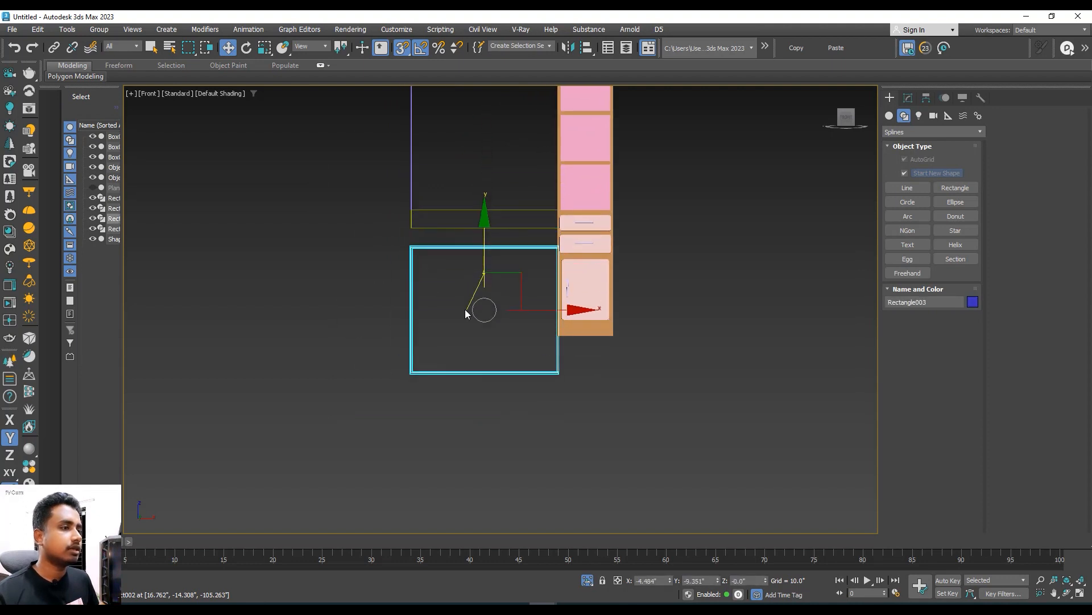
- Turn off rendering in the renderer and in the viewport for the rectangle below the dressing table
middle_click_drag(447, 282, 445, 290)
scroll(414, 263, "up", 8)
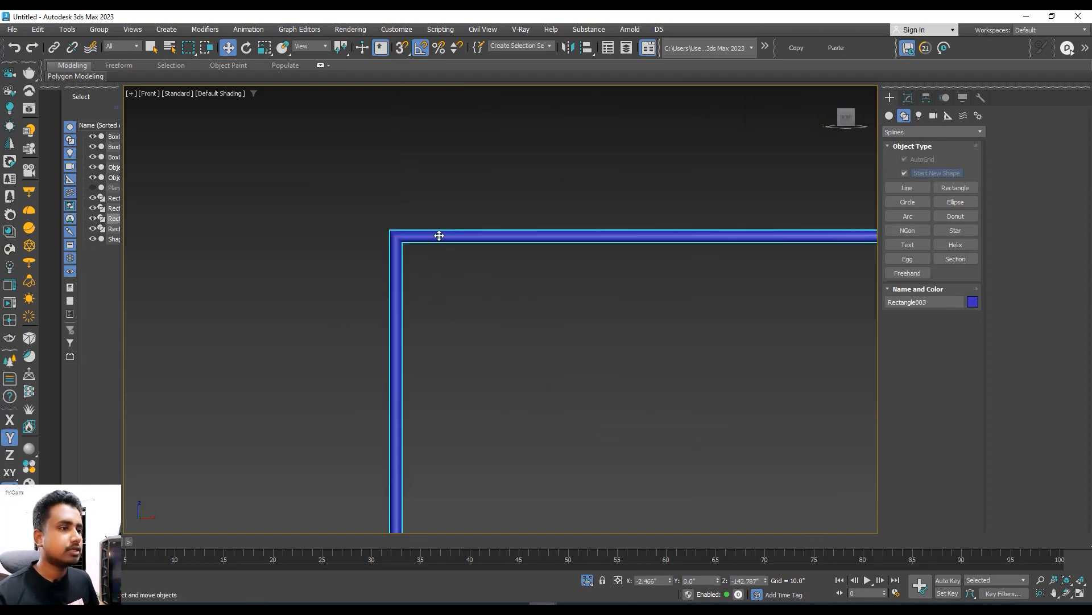
middle_click_drag(430, 237, 367, 291)
middle_click_drag(622, 265, 484, 269)
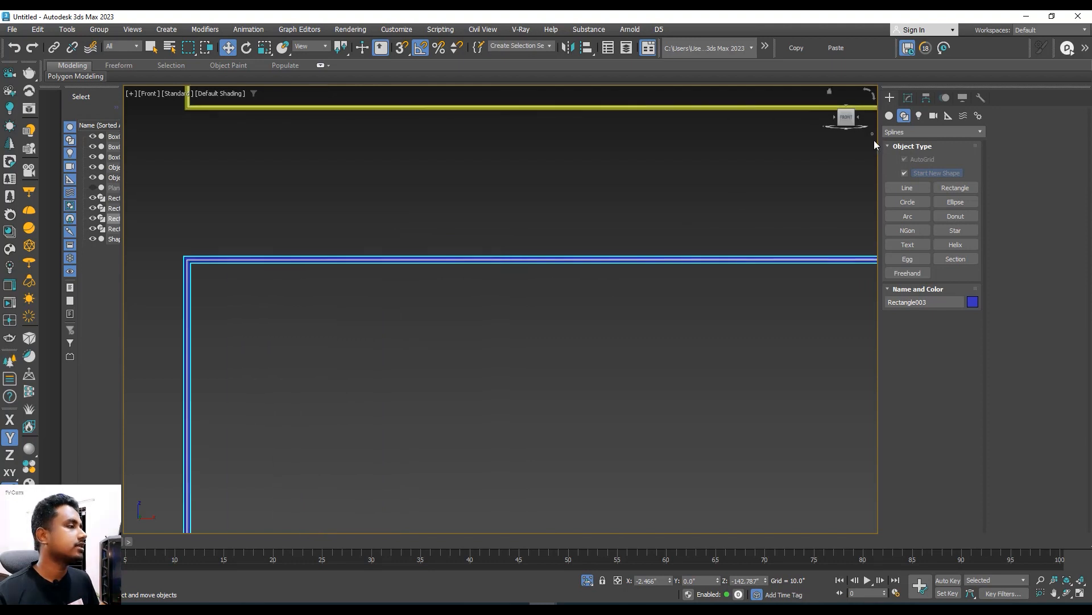
left_click(909, 98)
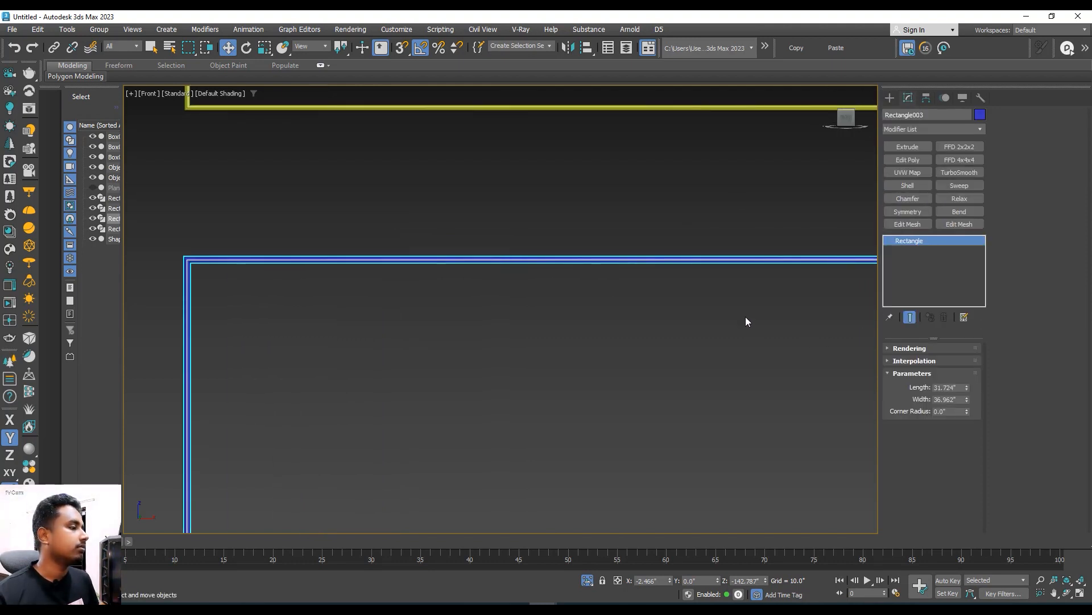
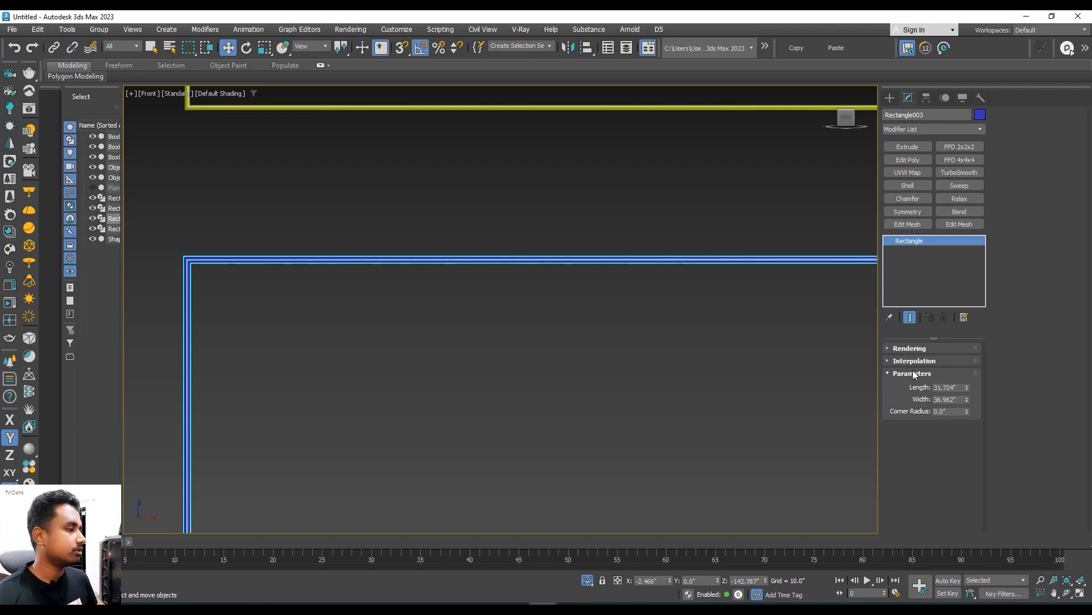
left_click(889, 347)
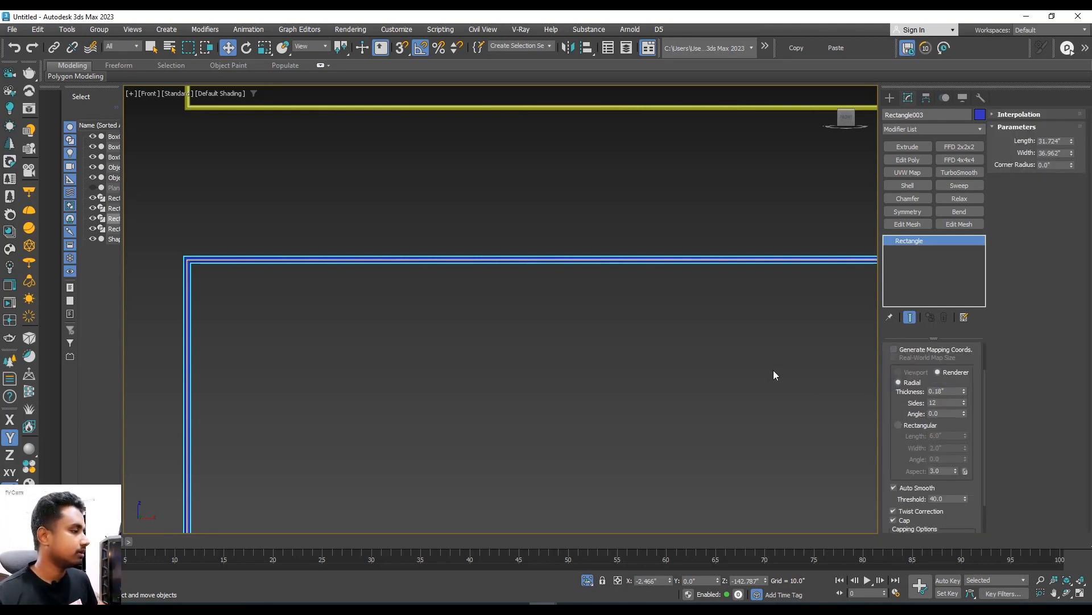
scroll(581, 299, "down", 4)
scroll(375, 273, "up", 3)
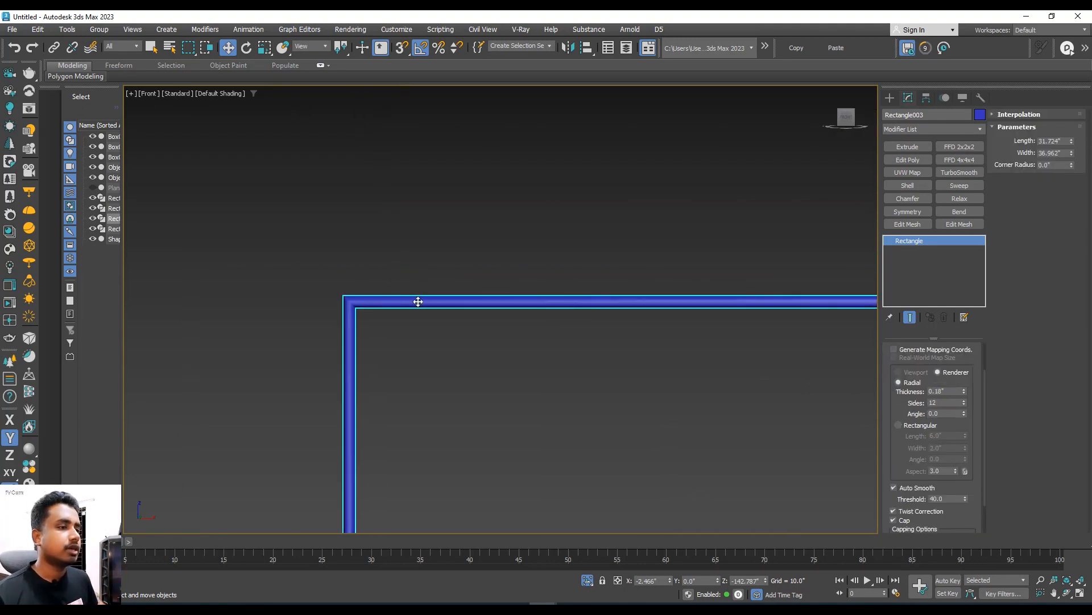
middle_click_drag(417, 300, 290, 331)
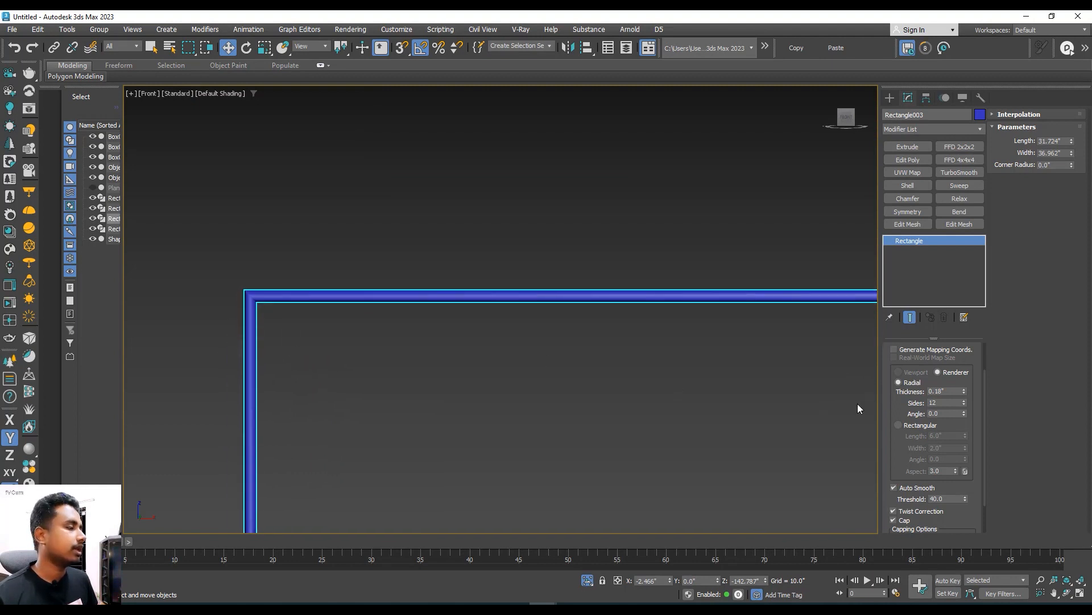
scroll(905, 450, "up", 2)
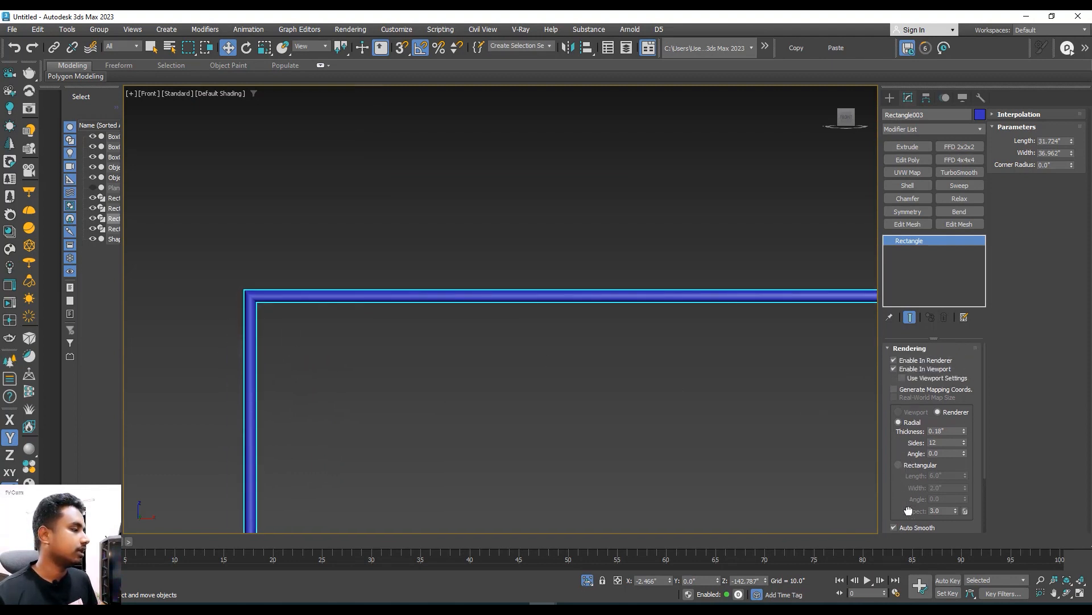
left_click(925, 366)
- Turn off rendering in the renderer and in the viewport for the drawer-band rectangle and the mirror rectangle
scroll(552, 366, "down", 5)
middle_click_drag(530, 310, 545, 276)
scroll(543, 322, "up", 2)
left_click(542, 273)
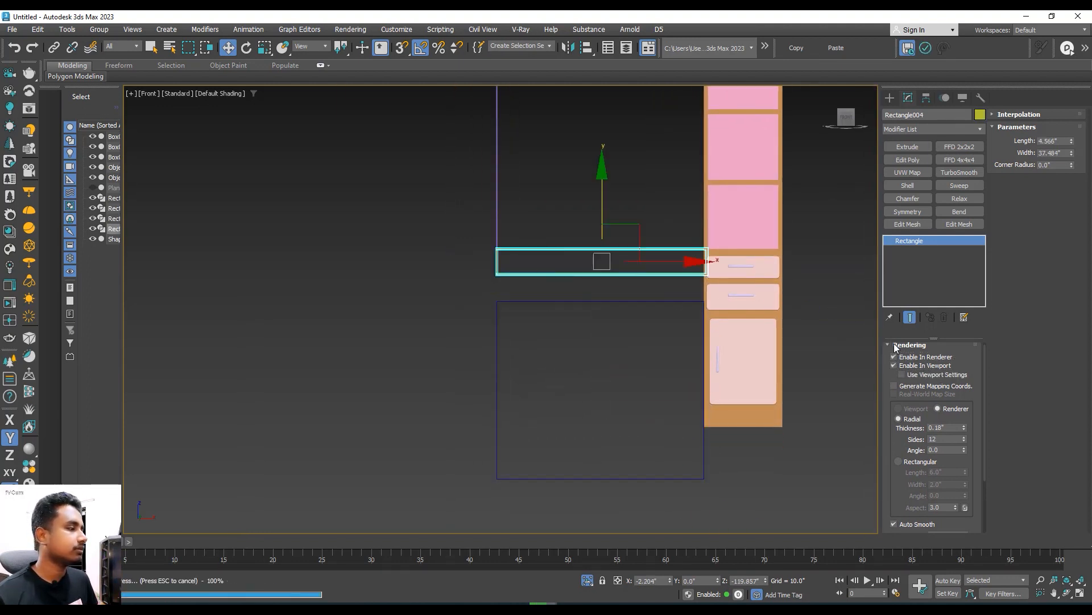
left_click(902, 371)
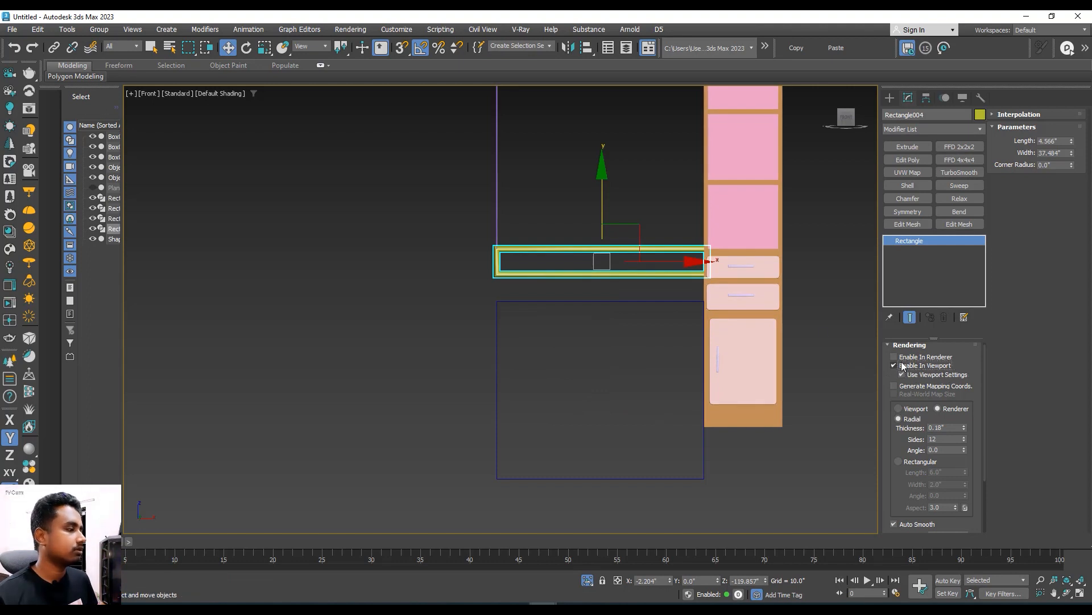
left_click(903, 366)
left_click(496, 230)
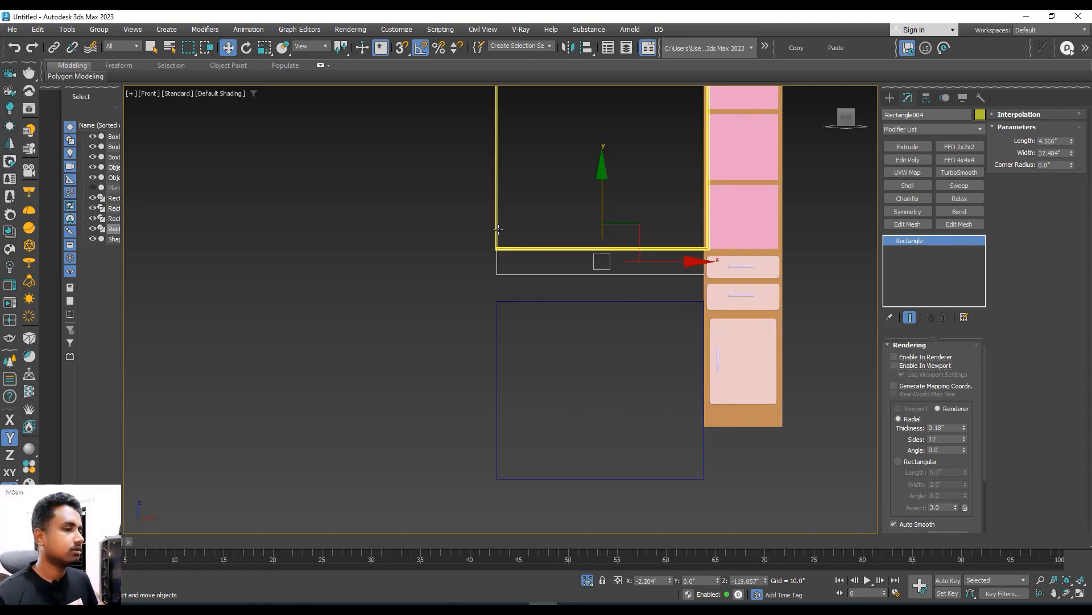
left_click(910, 369)
scroll(666, 344, "up", 2)
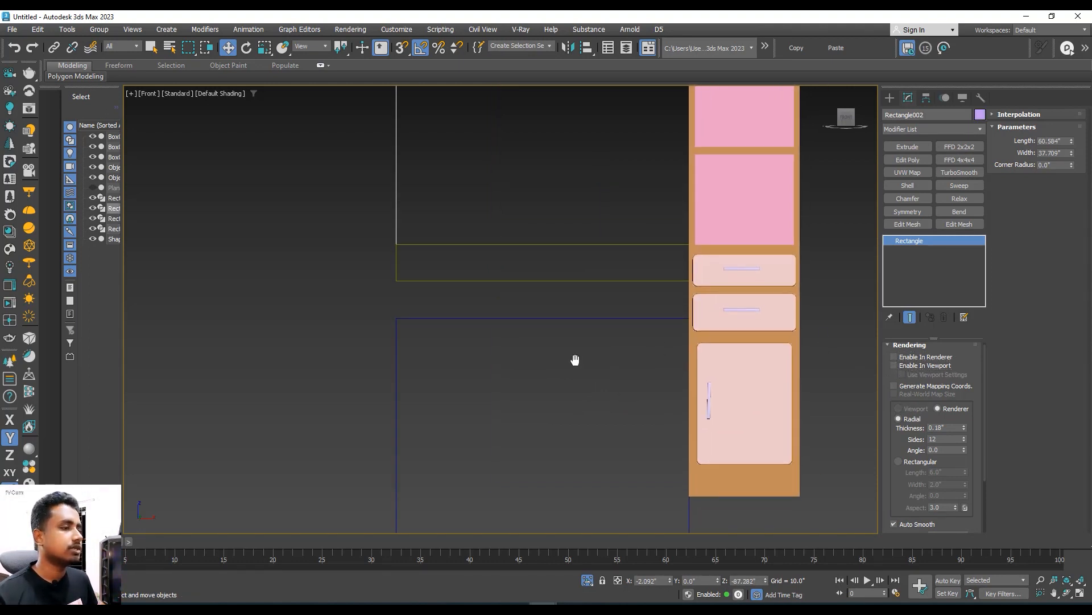
- Move the lower rectangle up with snapping so its top edge meets the bottom edge of the drawer band
scroll(576, 360, "down", 2)
left_click(537, 306)
middle_click_drag(536, 323, 546, 357)
key("s")
left_click_drag(462, 340, 461, 313)
- Move the drawer-band rectangle up with snapping so its bottom edge lies on the mirror rectangle's bottom edge
middle_click_drag(505, 279, 494, 301)
left_click(479, 308)
left_click(447, 298)
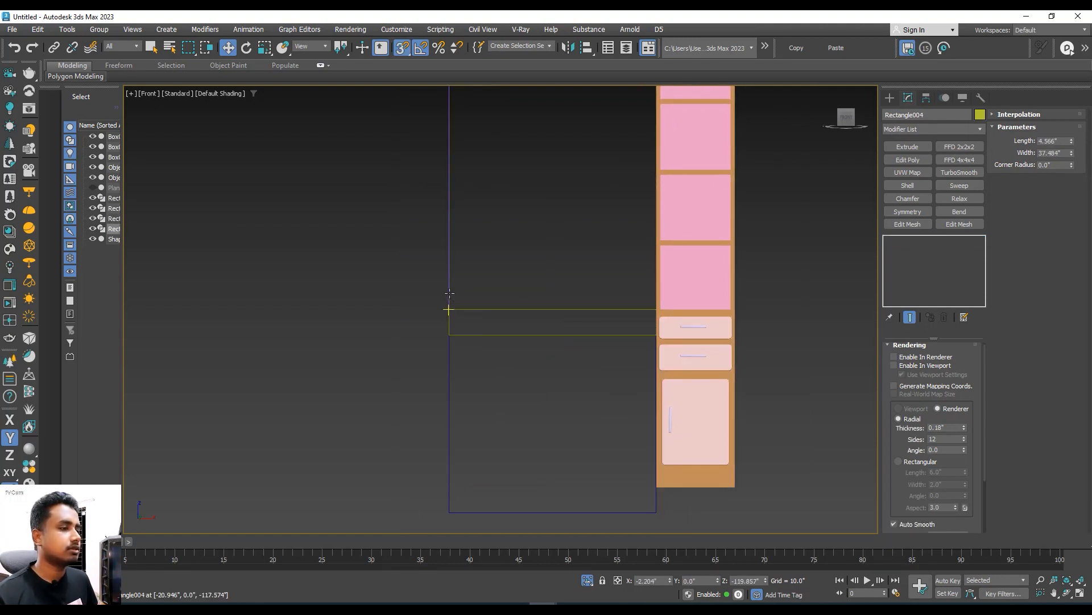
left_click(449, 295)
scroll(470, 305, "down", 3)
middle_click_drag(493, 314, 493, 327)
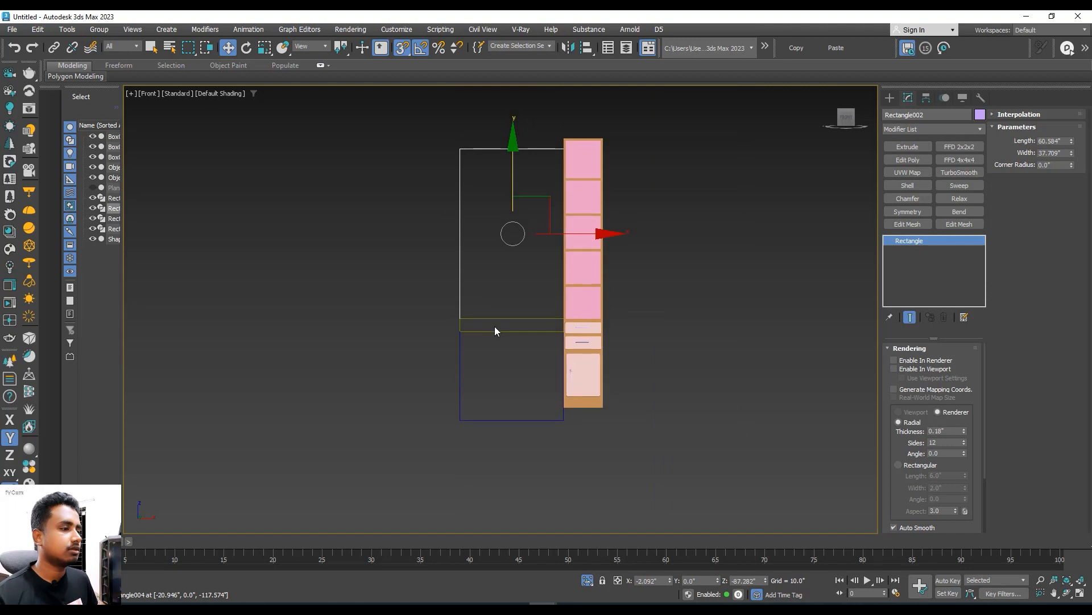
left_click(484, 328)
left_click_drag(506, 293, 460, 313)
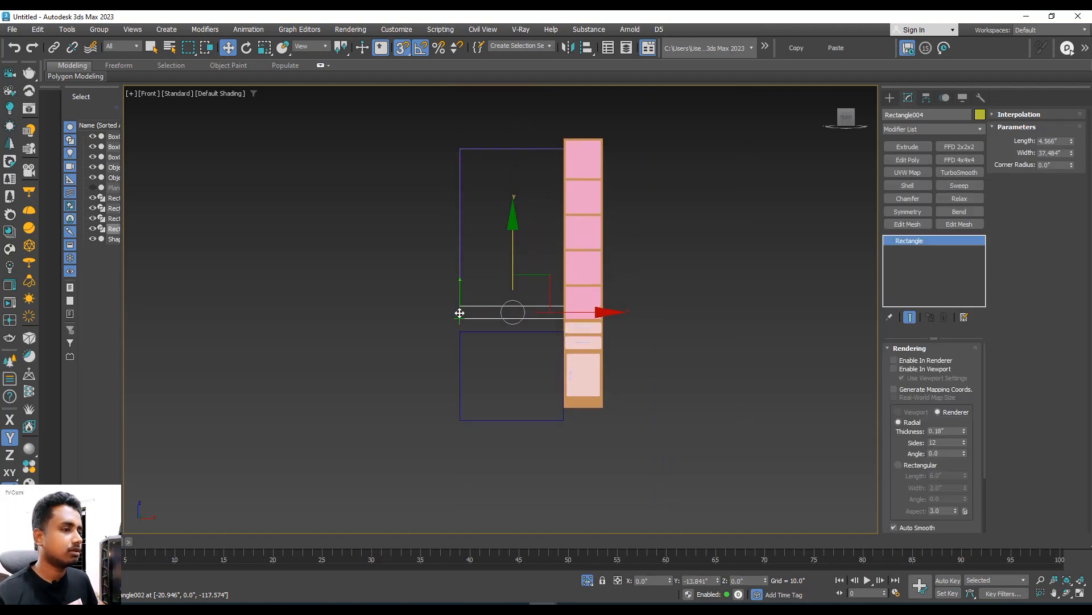
- Extrude the mirror rectangle into a solid 14" deep
left_click(460, 271)
middle_click_drag(491, 269, 470, 281)
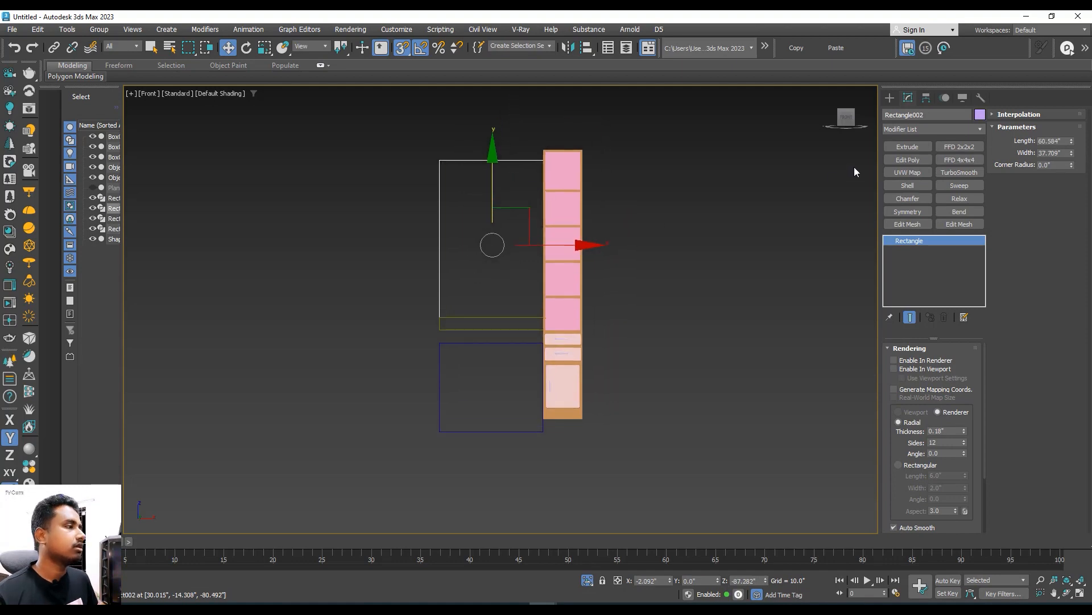
left_click(908, 147)
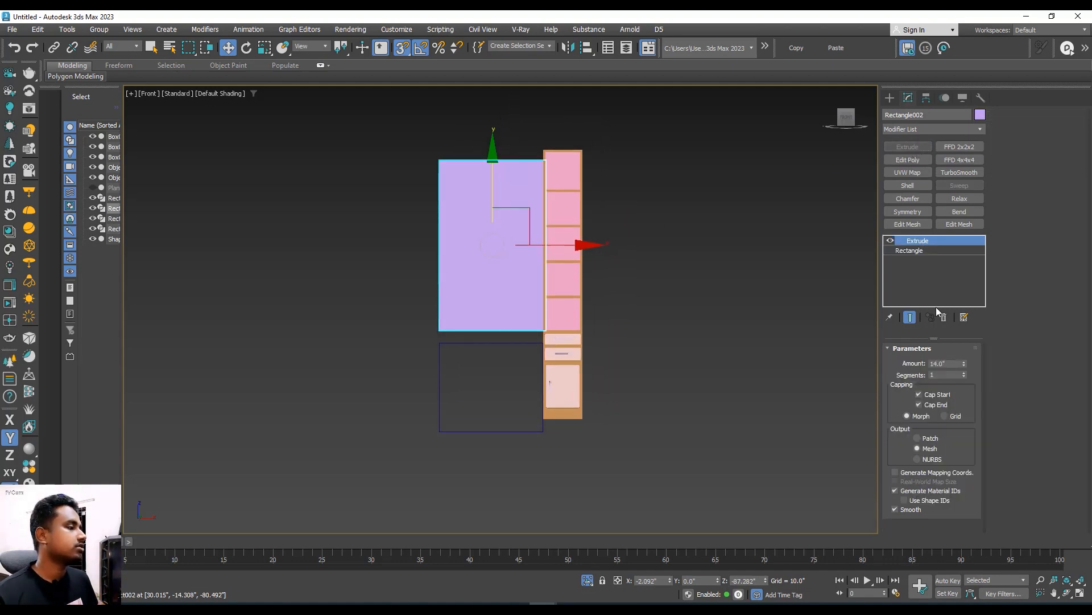
- Unhide the reference image and make the extruded mirror panel see-through
right_click(541, 361)
left_click(561, 312)
middle_click_drag(560, 312, 464, 282, "alt")
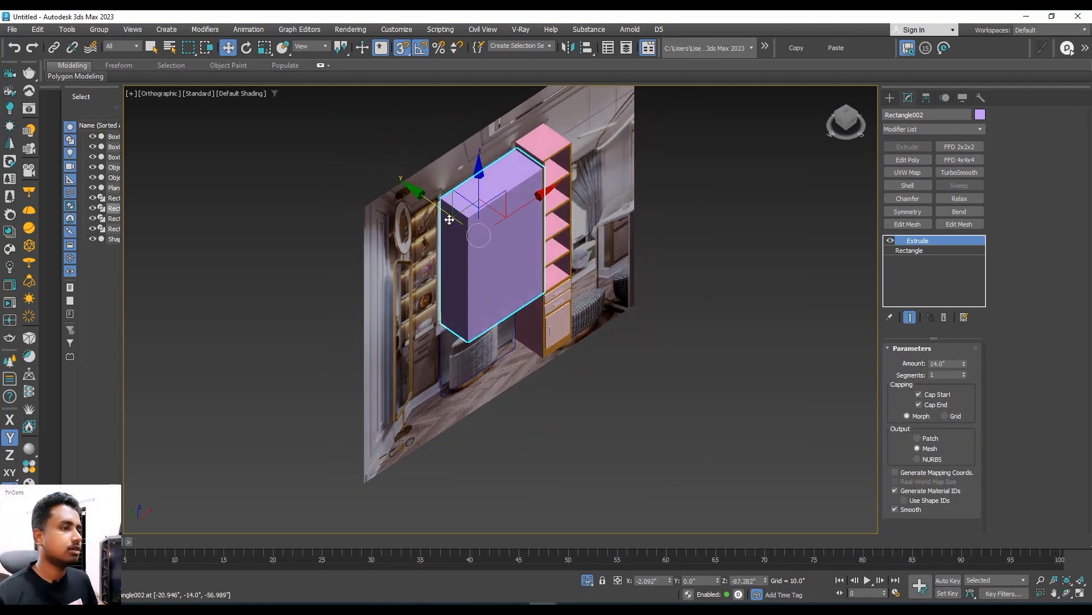
key("f")
scroll(439, 196, "up", 3)
middle_click_drag(429, 196, 566, 216, "alt")
key("alt+x")
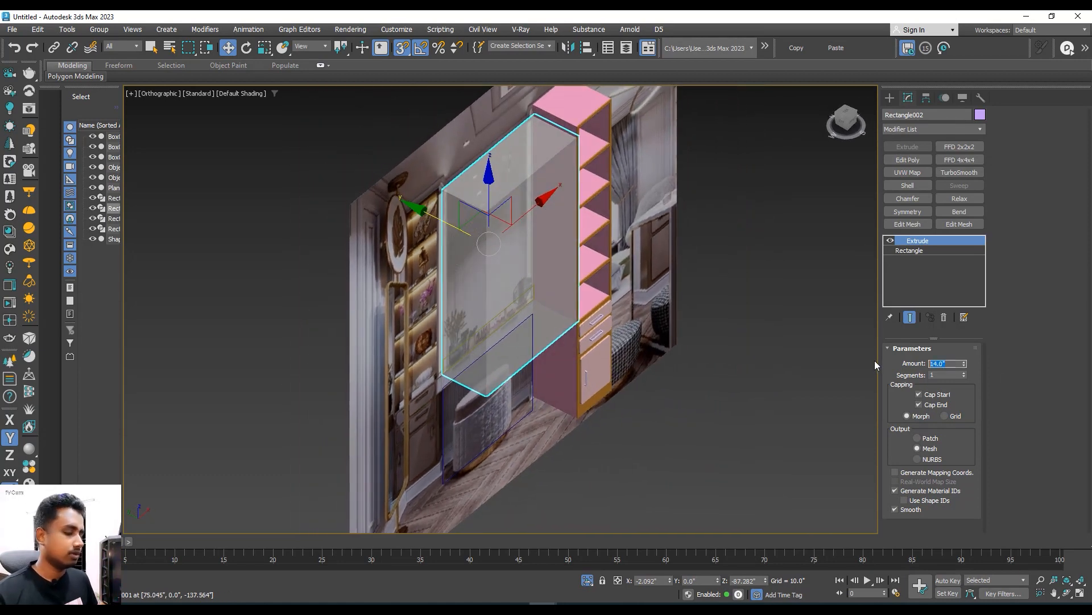
- Set the mirror panel's extrusion amount to 2"
type("2")
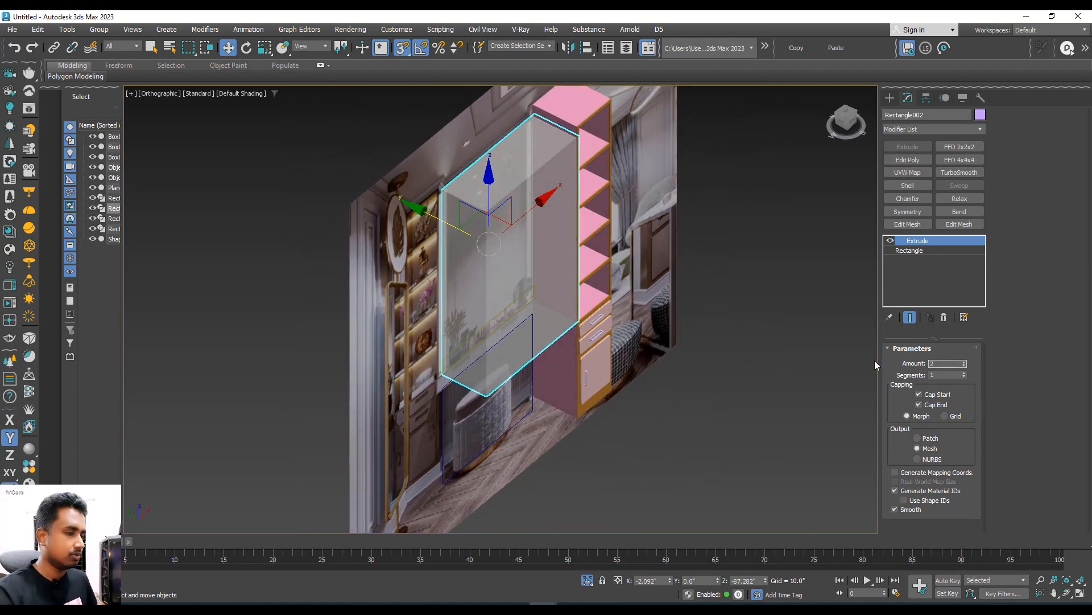
key("Return")
middle_click_drag(594, 353, 548, 297)
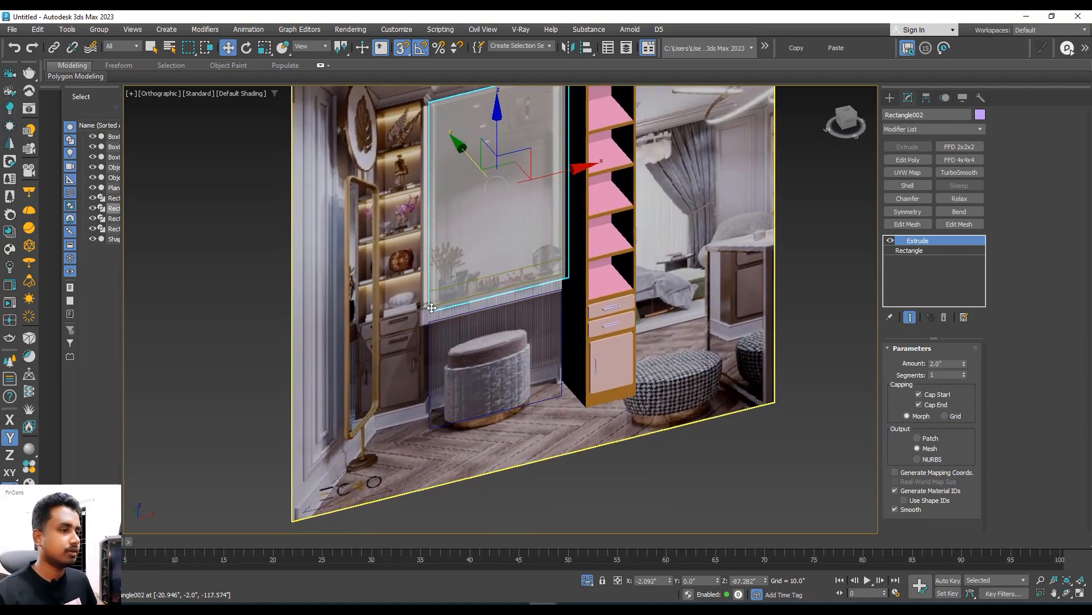
scroll(433, 306, "up", 3)
- Add an Edit Poly modifier to the mirror panel while viewing it from the front
key("f")
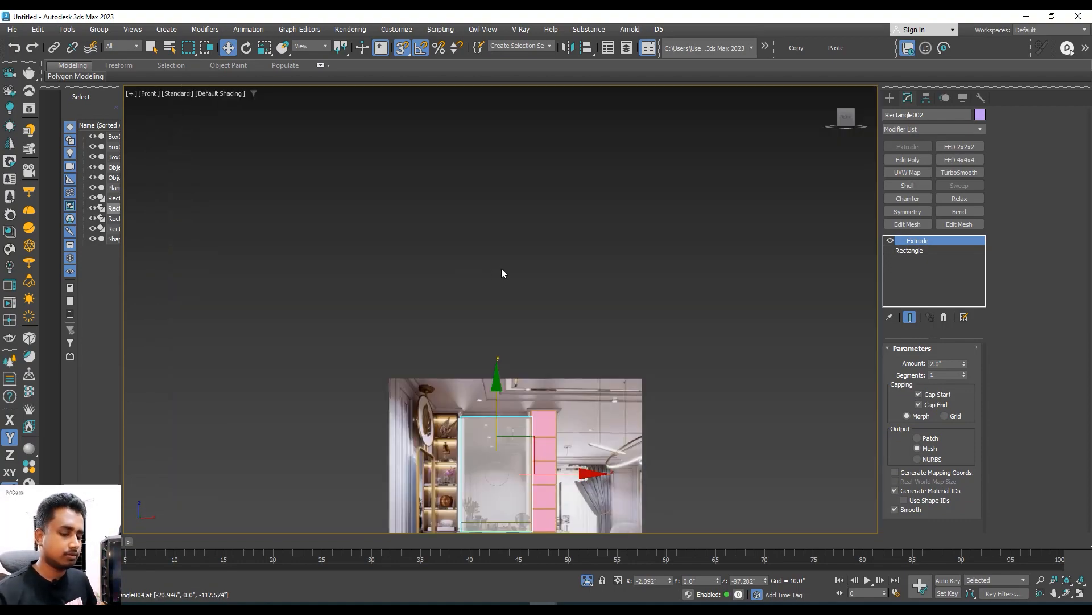
key("z")
scroll(512, 285, "down", 5)
middle_click_drag(522, 300, 446, 295)
scroll(497, 287, "up", 5)
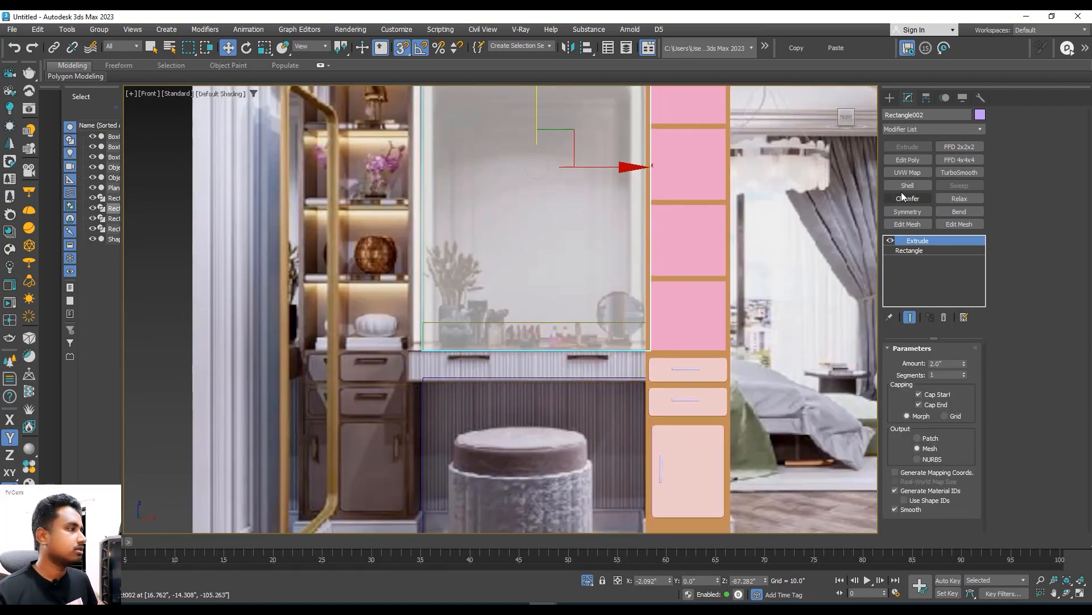
left_click(908, 160)
left_click(902, 241)
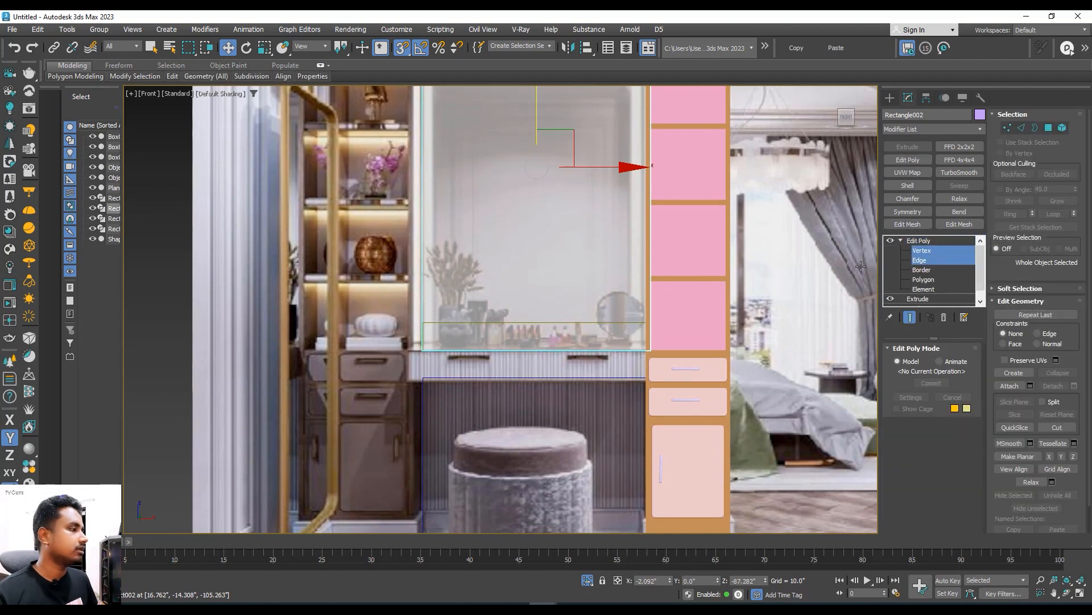
left_click_drag(861, 267, 190, 411)
key("ctrl+z")
key("ctrl+z")
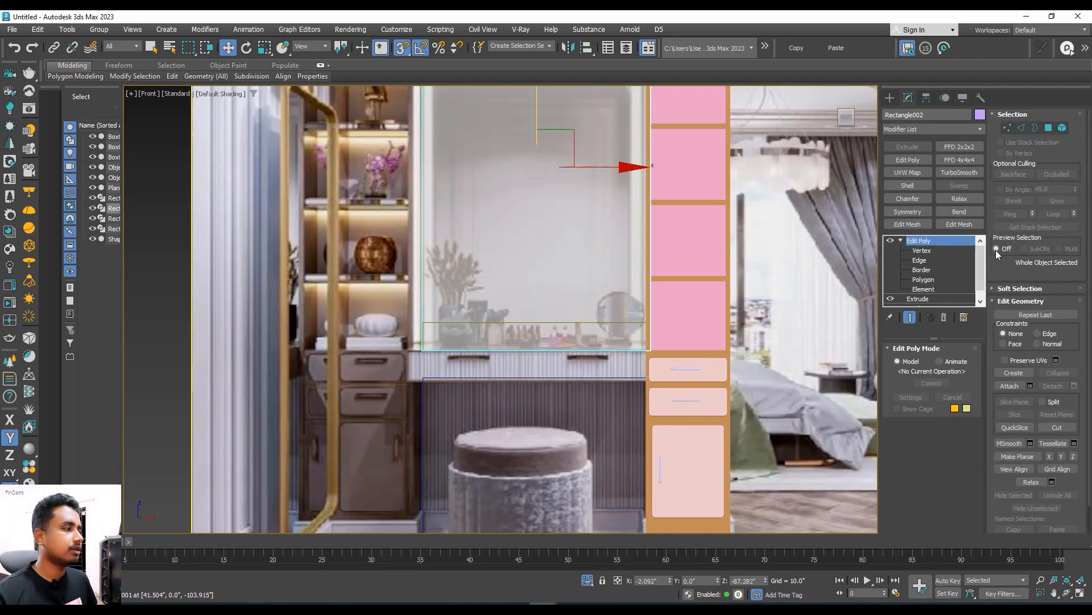
- Raise the mirror panel's four bottom vertices with snapping to the top edge of the drawer-band rectangle
left_click(933, 251)
left_click_drag(831, 285, 289, 434)
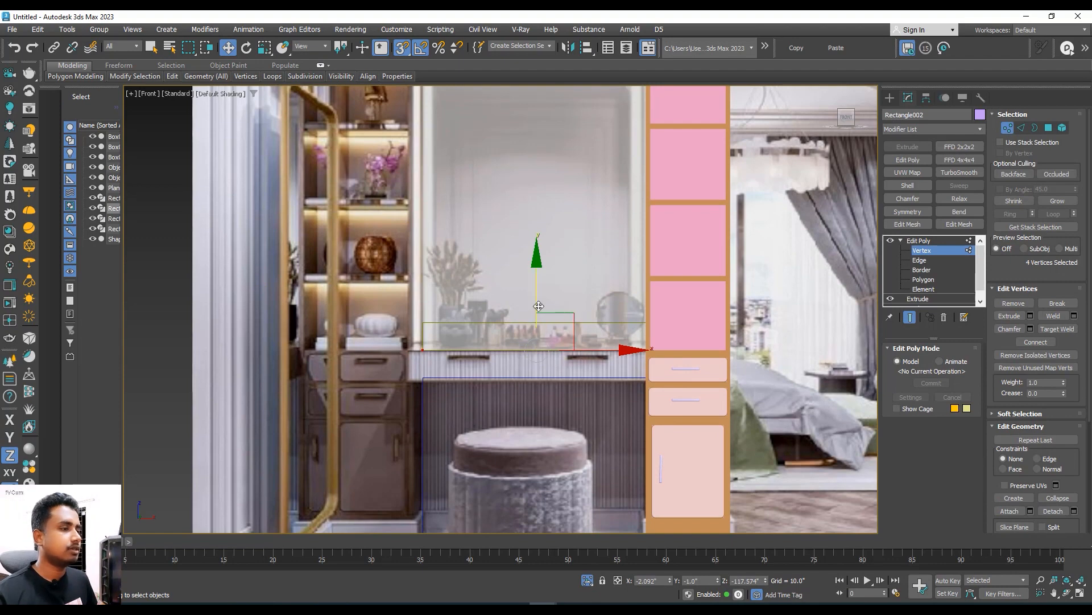
left_click_drag(539, 306, 453, 331)
middle_click_drag(454, 336, 450, 298)
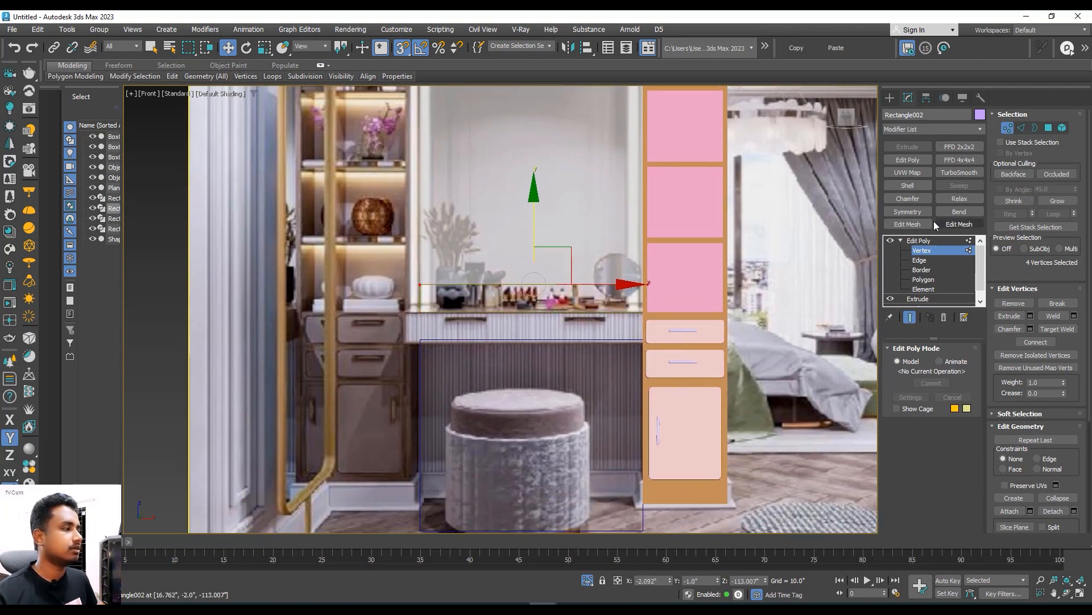
left_click(919, 242)
- Extrude the rectangle below the dressing table by 2"
middle_click_drag(526, 309, 471, 276)
left_click(519, 324)
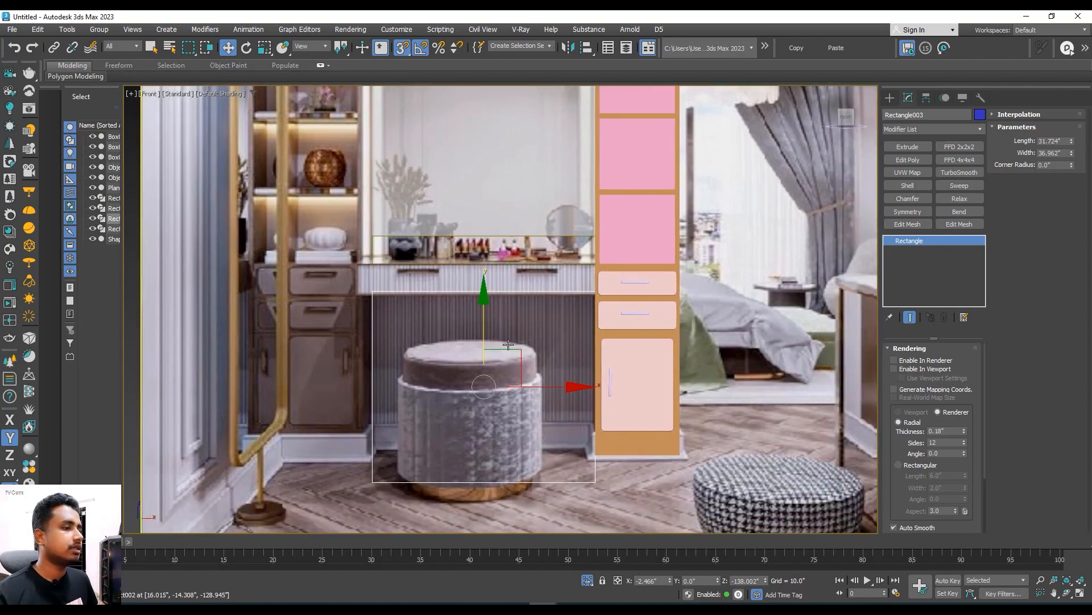
middle_click_drag(508, 344, 575, 293)
left_click(908, 147)
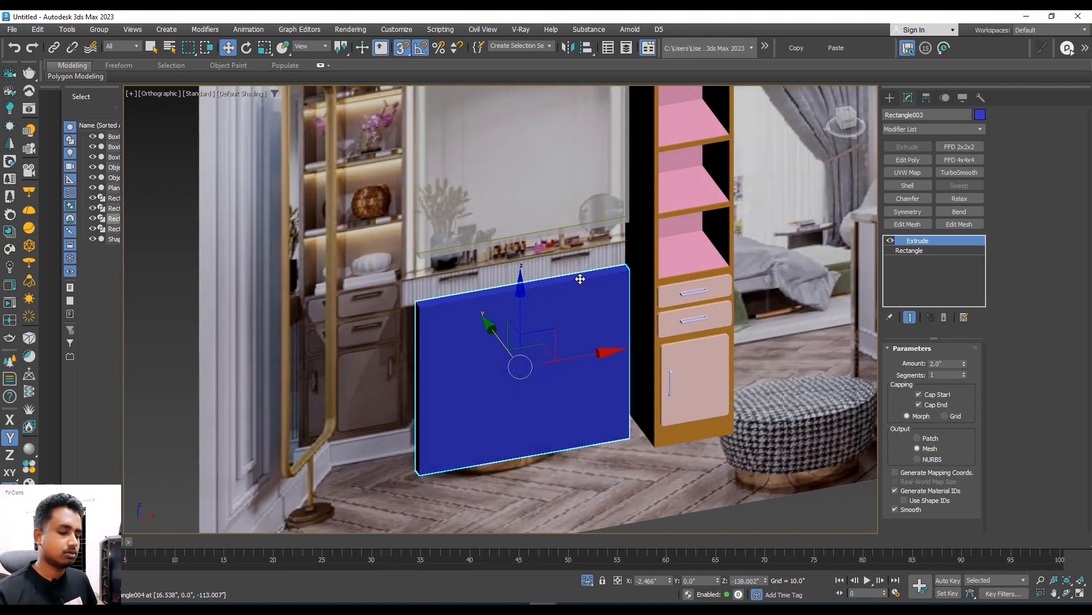
- Move the drawer-band rectangle down with snapping onto the top edge of the lower panel and extrude it 2"
key("f")
key("z")
scroll(582, 276, "down", 3)
scroll(527, 207, "up", 2)
left_click(494, 211)
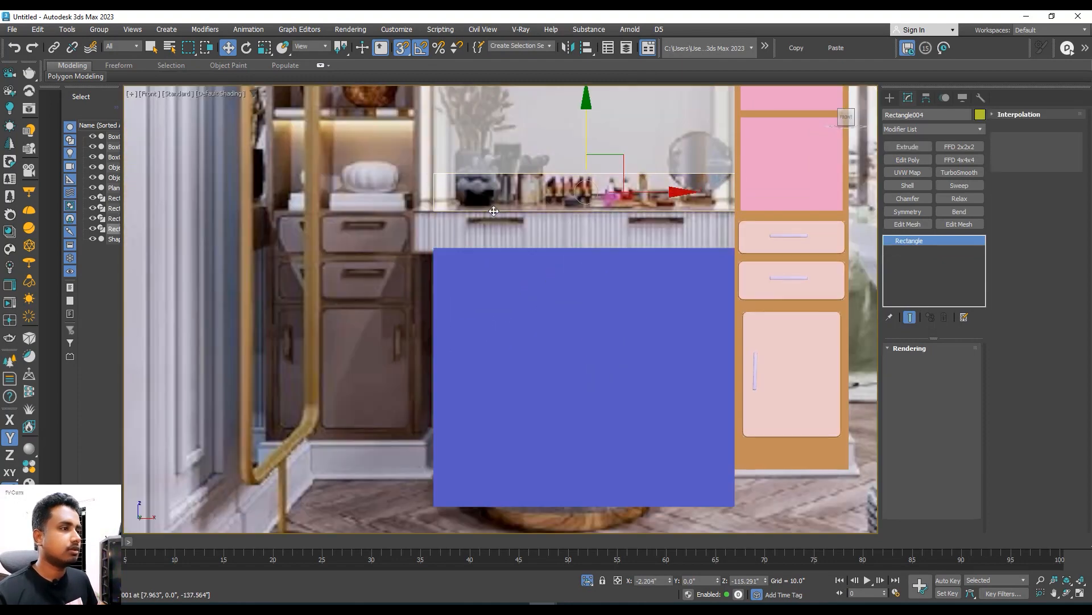
middle_click_drag(580, 198, 578, 224)
left_click_drag(586, 174, 514, 237)
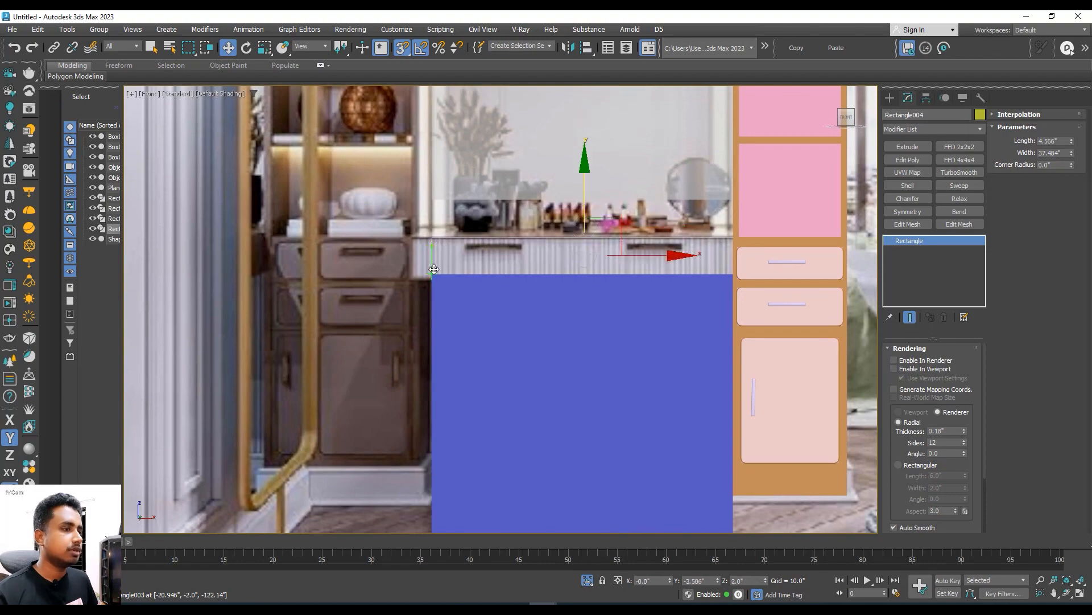
left_click(908, 146)
- Make the lower panel and the drawer-band panel see-through so the reference image shows behind them
scroll(537, 306, "down", 3)
mouse_move(537, 306)
middle_mouse_down()
mouse_move(500, 342)
mouse_move(506, 319)
mouse_move(541, 327)
mouse_move(565, 250)
mouse_move(522, 290)
mouse_move(557, 307)
mouse_move(519, 268)
mouse_move(483, 281)
mouse_move(541, 312)
middle_mouse_up()
left_click(502, 327)
scroll(497, 316, "up", 3)
scroll(509, 331, "down", 3)
key("alt+x")
left_click(507, 301)
key("alt+x")
scroll(541, 327, "up", 3)
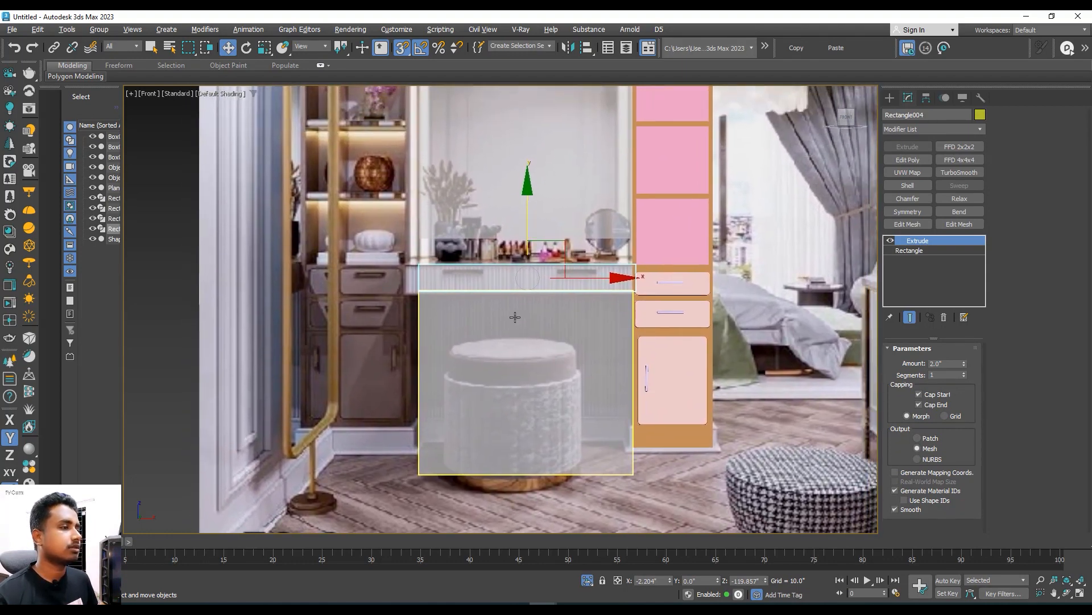
- Move the mirror panel's four bottom vertices vertically with snapping onto the top edge of the drawer band
left_click(550, 226)
scroll(535, 398, "down", 2)
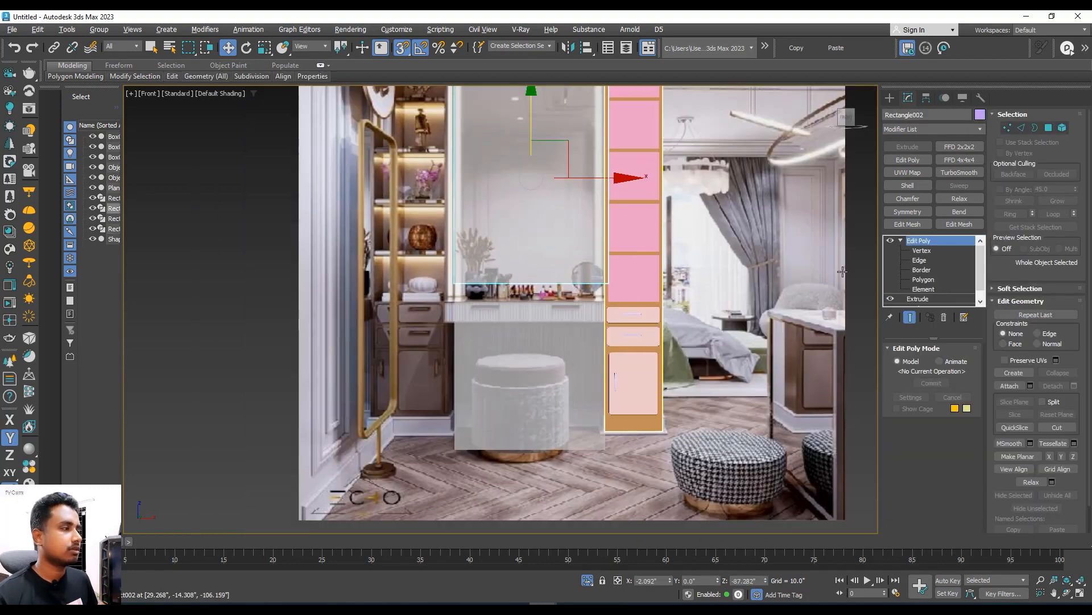
left_click(921, 250)
middle_click_drag(467, 282, 454, 303)
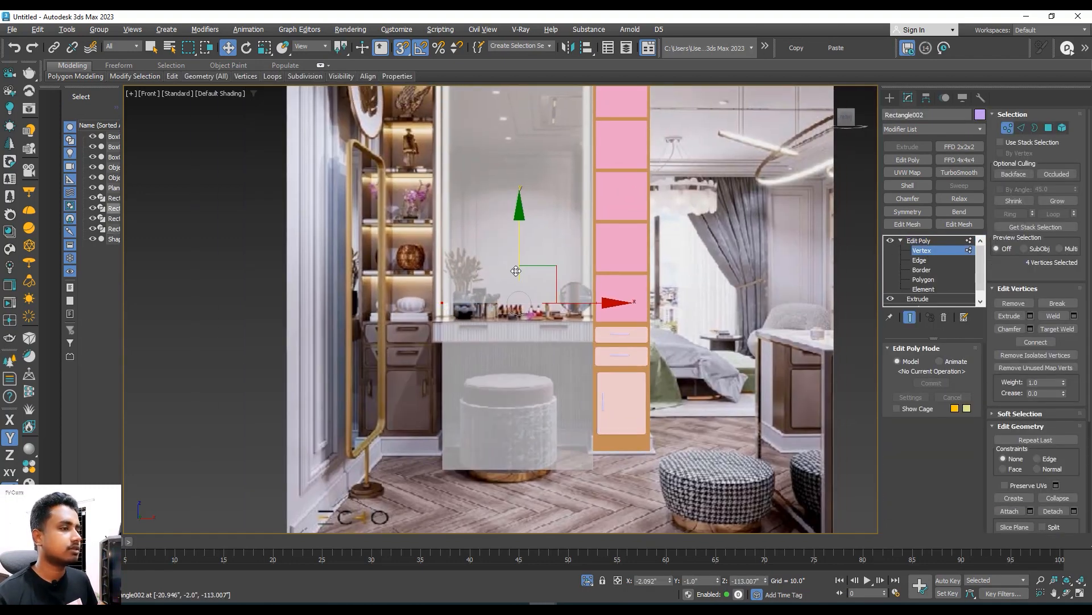
left_click_drag(518, 266, 437, 319)
middle_click_drag(472, 300, 474, 269)
left_click(920, 240)
- Check the extrusion amount of the tall cabinet beside the drawer band
scroll(541, 289, "up", 2)
left_click(524, 303)
middle_click_drag(524, 303, 494, 341, "alt")
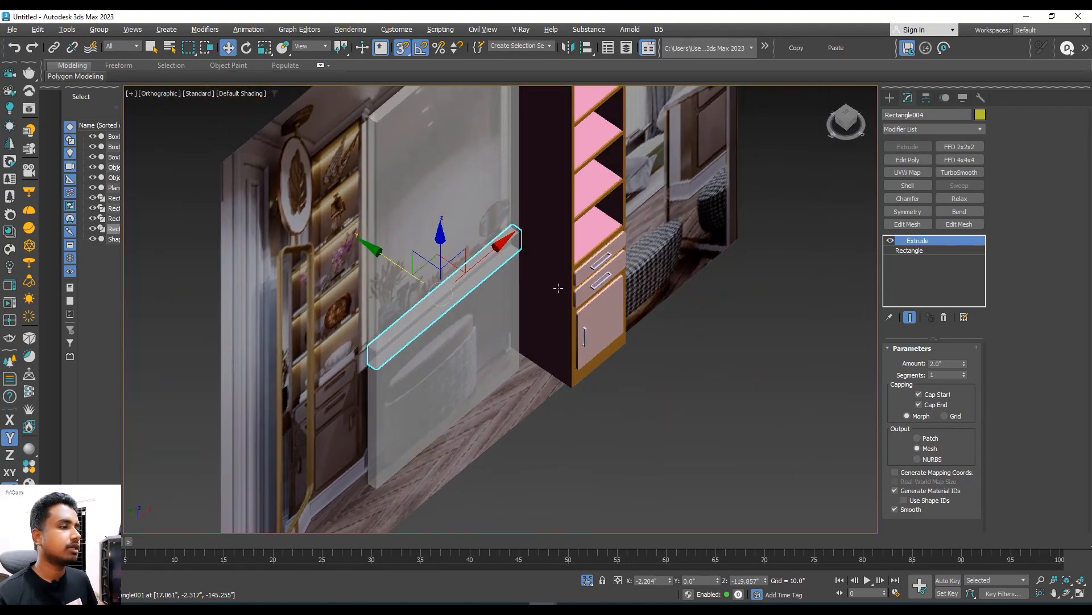
scroll(573, 279, "up", 4)
left_click(561, 288)
scroll(527, 297, "down", 4)
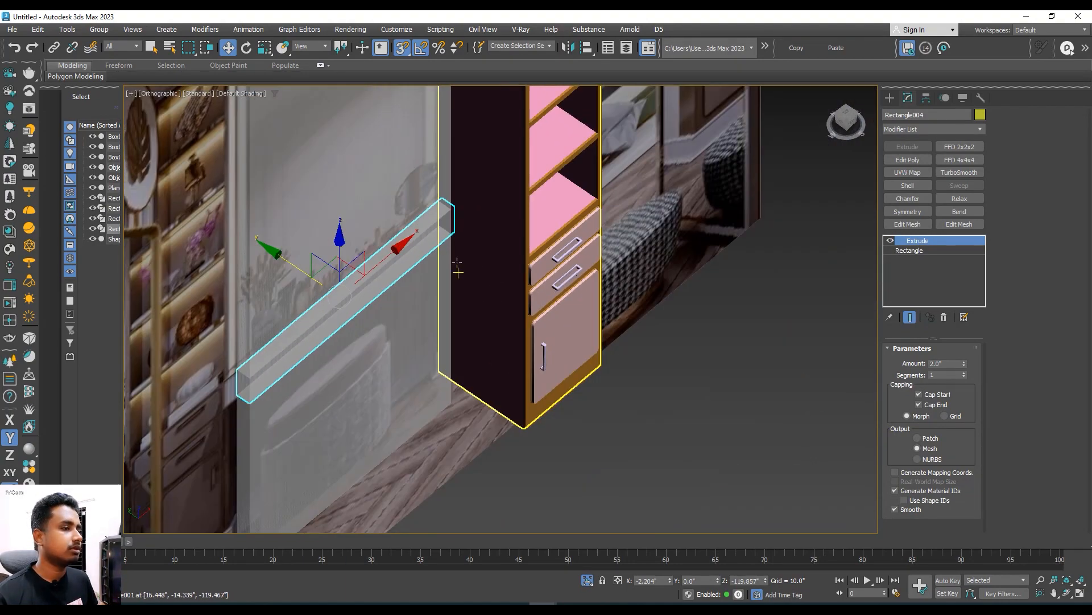
left_click(907, 159)
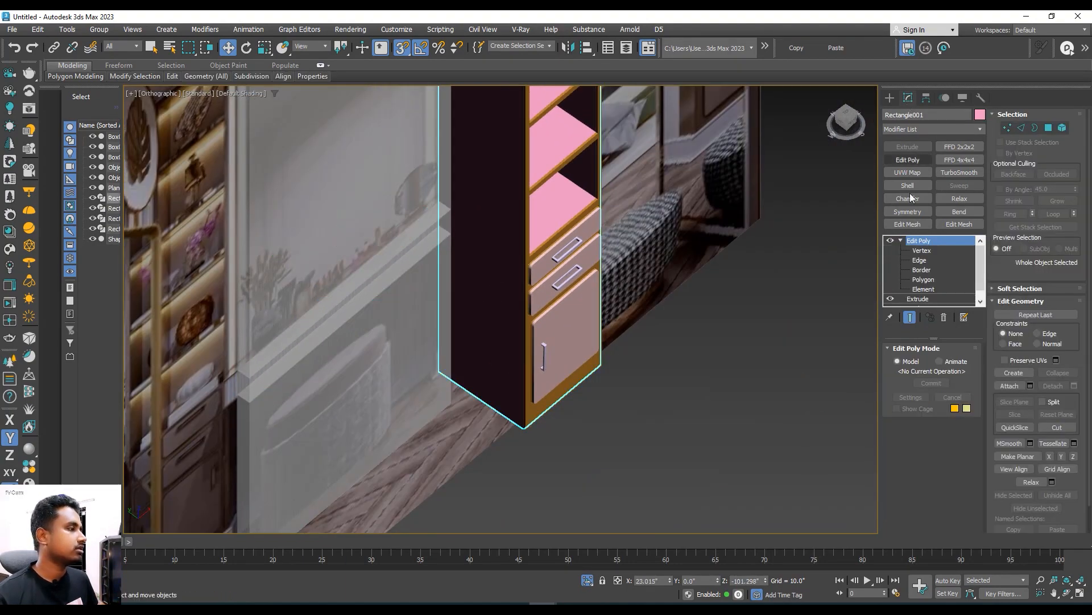
left_click(918, 299)
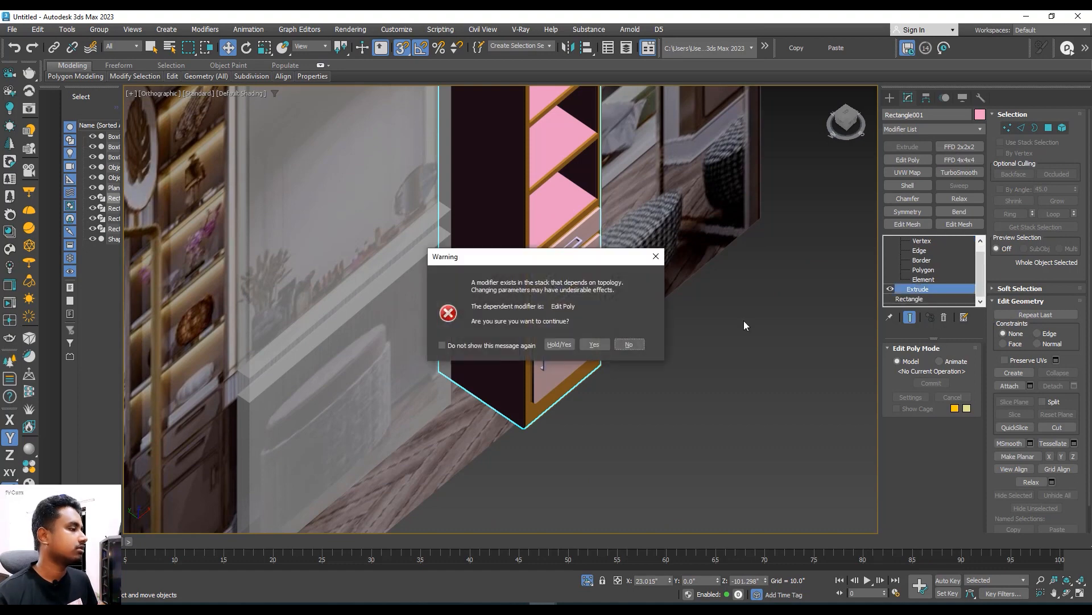
left_click(594, 345)
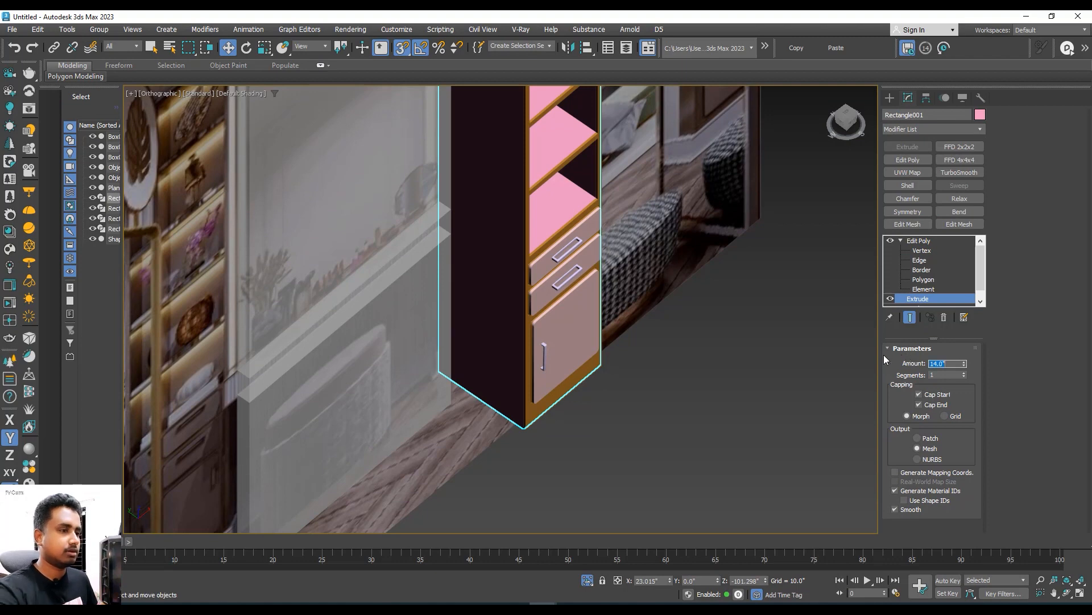
- Set the drawer band's extrusion amount to 14"
scroll(482, 327, "down", 4)
left_click(398, 316)
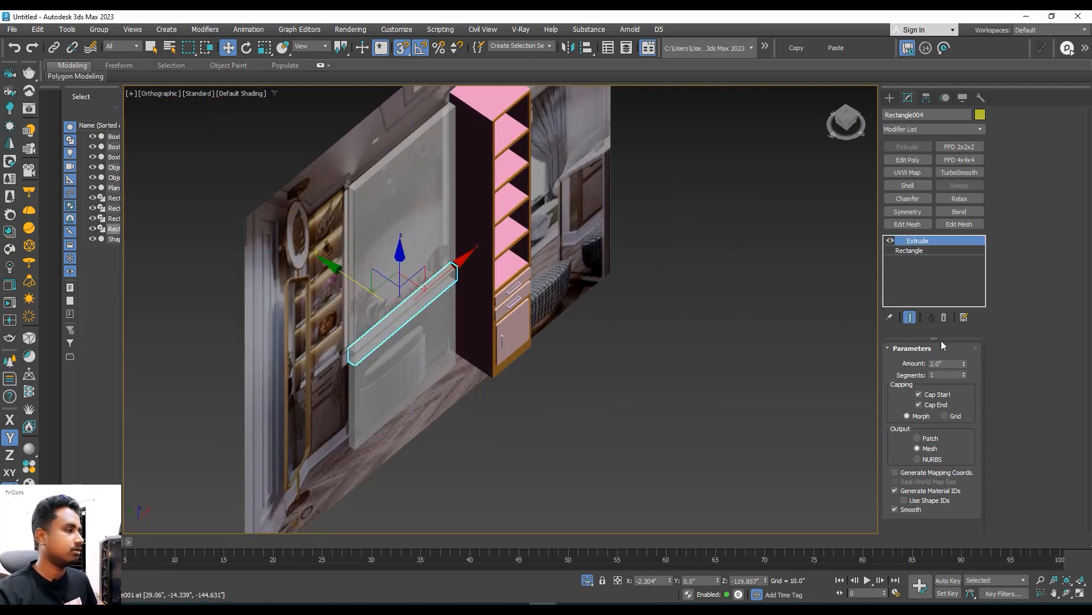
type("14")
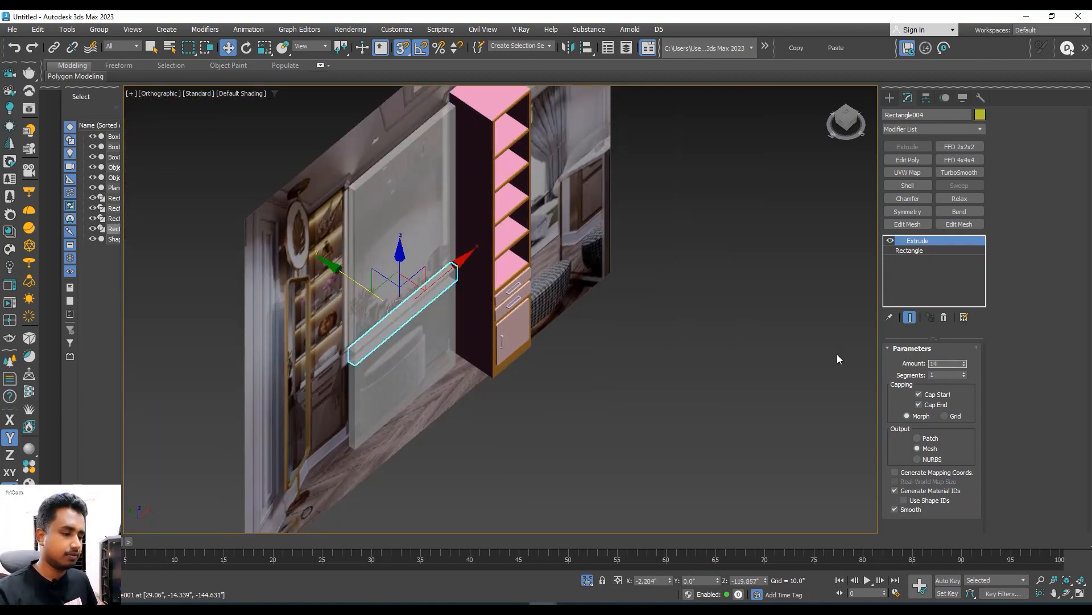
key("Return")
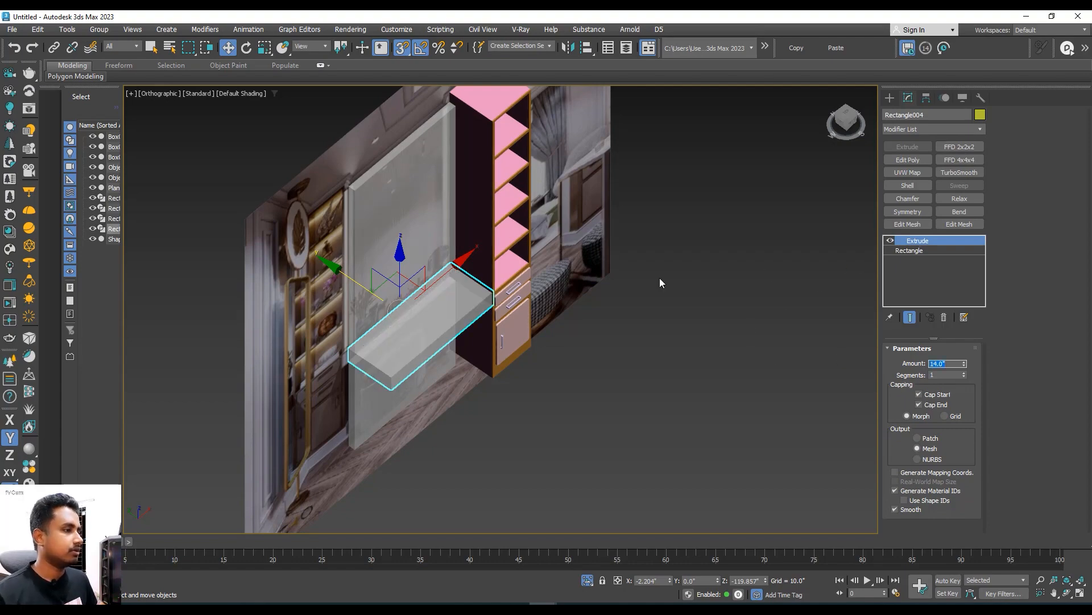
- Turn off snapping, slide the lower panel aside to examine the surface behind it in the reference image, and slide it back under the drawer band
scroll(626, 277, "up", 3)
middle_click_drag(587, 275, 560, 265, "alt")
middle_click_drag(560, 265, 663, 257)
middle_click_drag(619, 245, 592, 287, "alt")
scroll(533, 251, "down", 2)
left_click(529, 353)
middle_click_drag(530, 353, 513, 328, "alt")
key("s")
left_click_drag(521, 327, 706, 326)
scroll(536, 312, "up", 3)
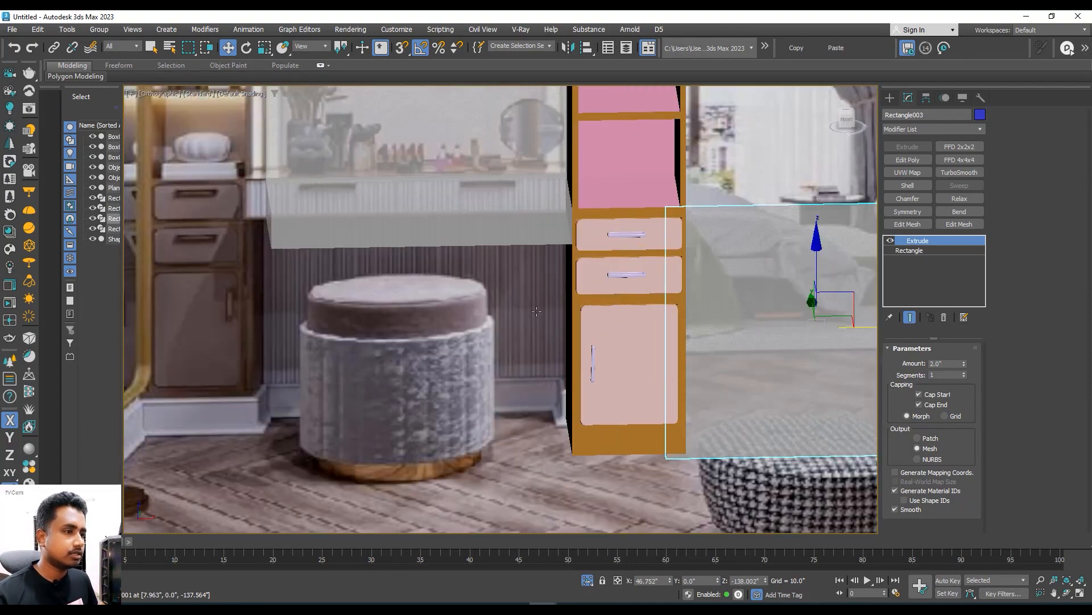
middle_click_drag(531, 299, 420, 302)
scroll(420, 302, "down", 3)
middle_click_drag(507, 315, 688, 324)
scroll(590, 316, "up", 2)
middle_click_drag(591, 311, 449, 318)
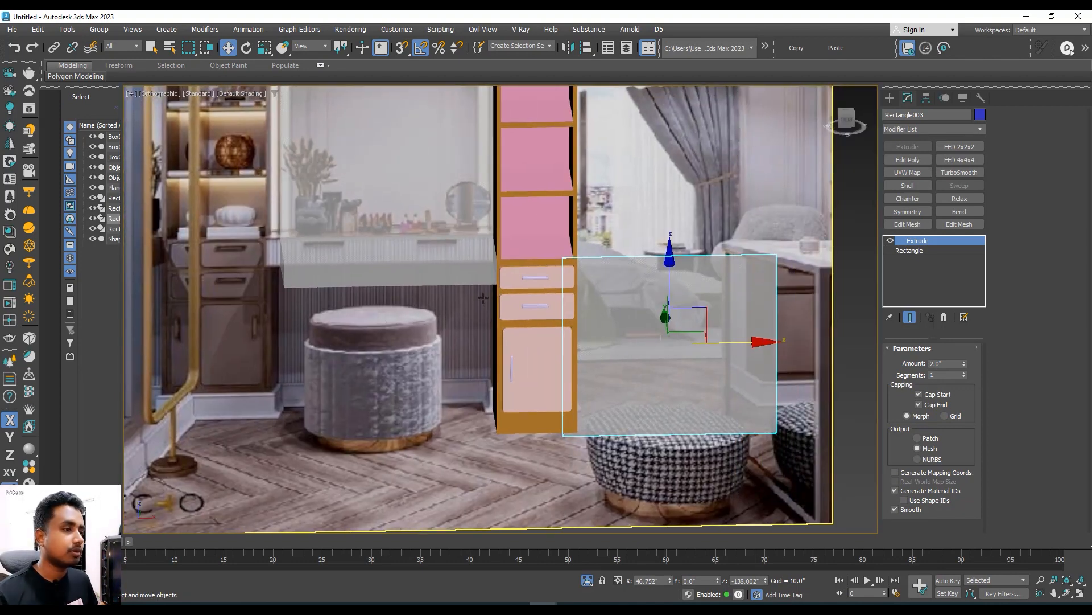
left_click_drag(690, 336, 403, 336)
middle_click_drag(618, 285, 642, 243)
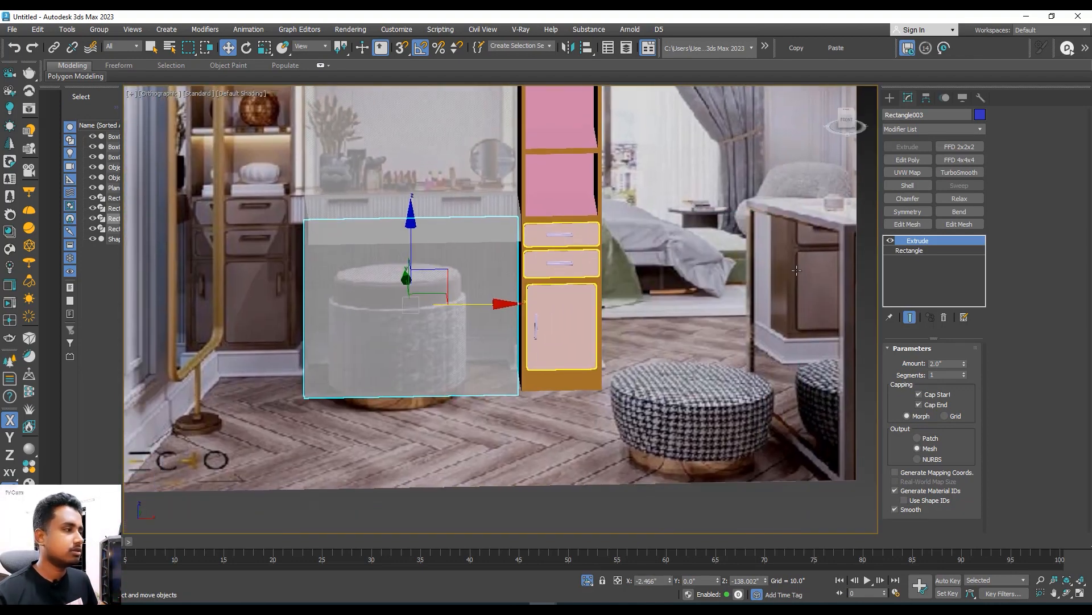
- Add an Edit Poly modifier to the lower panel and switch to edge editing
middle_click_drag(430, 266, 484, 270, "alt")
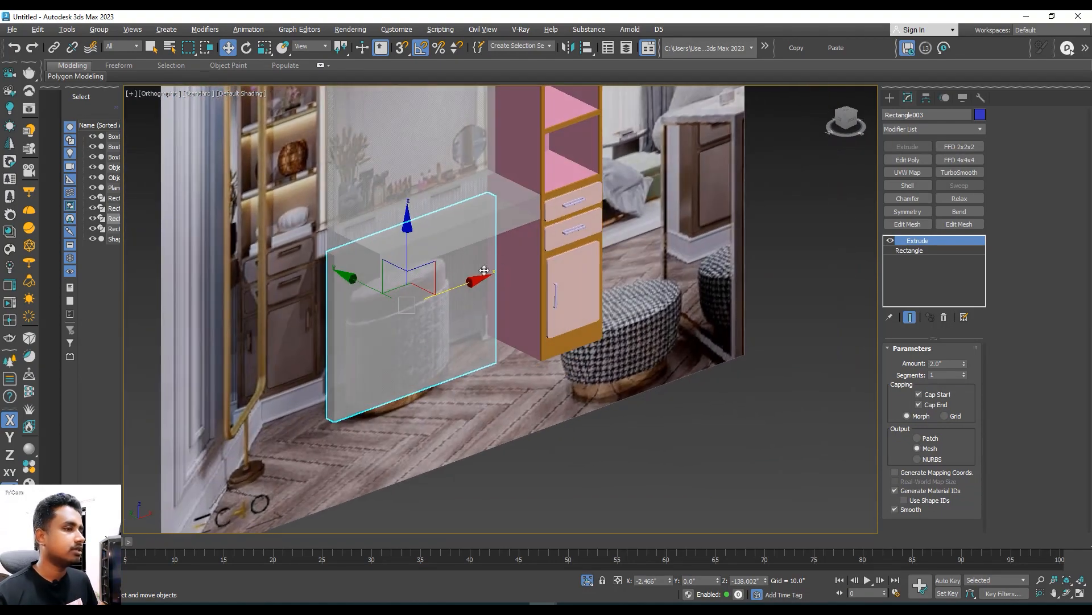
left_click(909, 160)
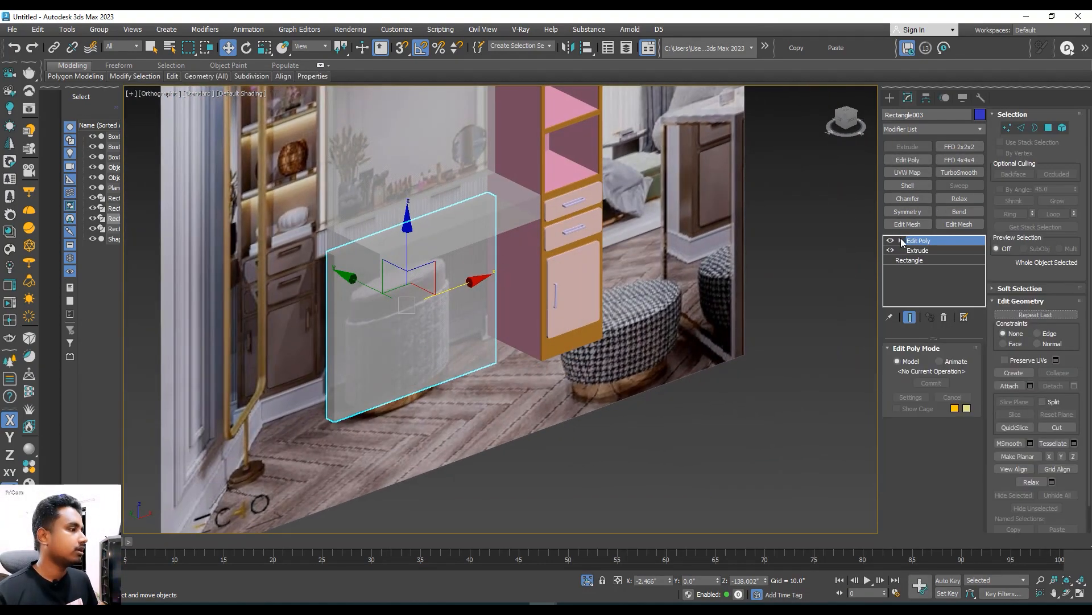
left_click(919, 260)
- Connect the lower panel's front bottom and top edges with 50 vertical segments
middle_click_drag(610, 289, 558, 268, "alt")
key("F3")
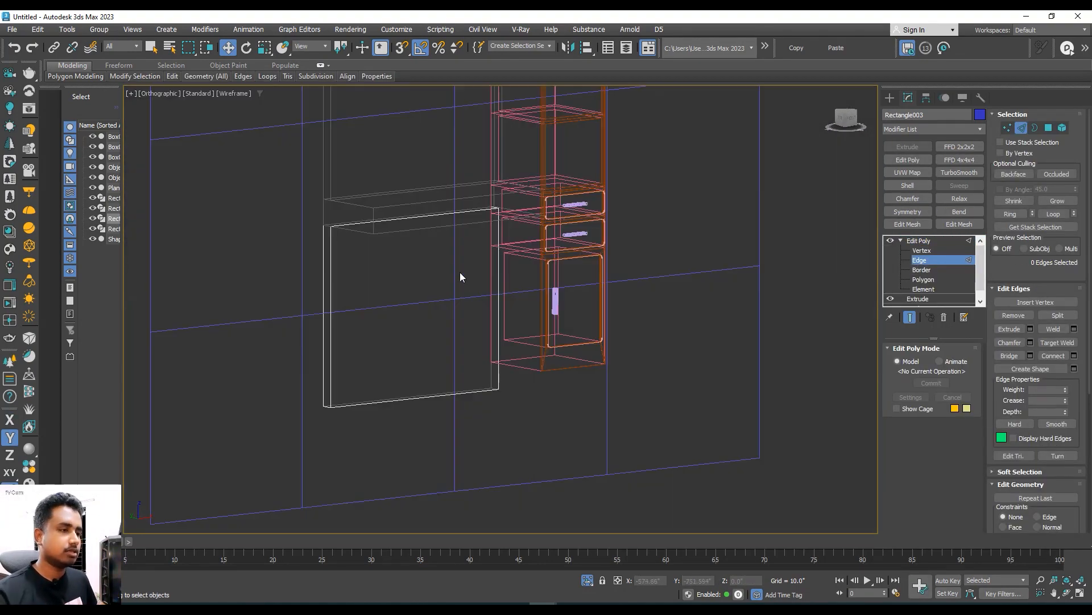
middle_click_drag(460, 272, 474, 234, "alt")
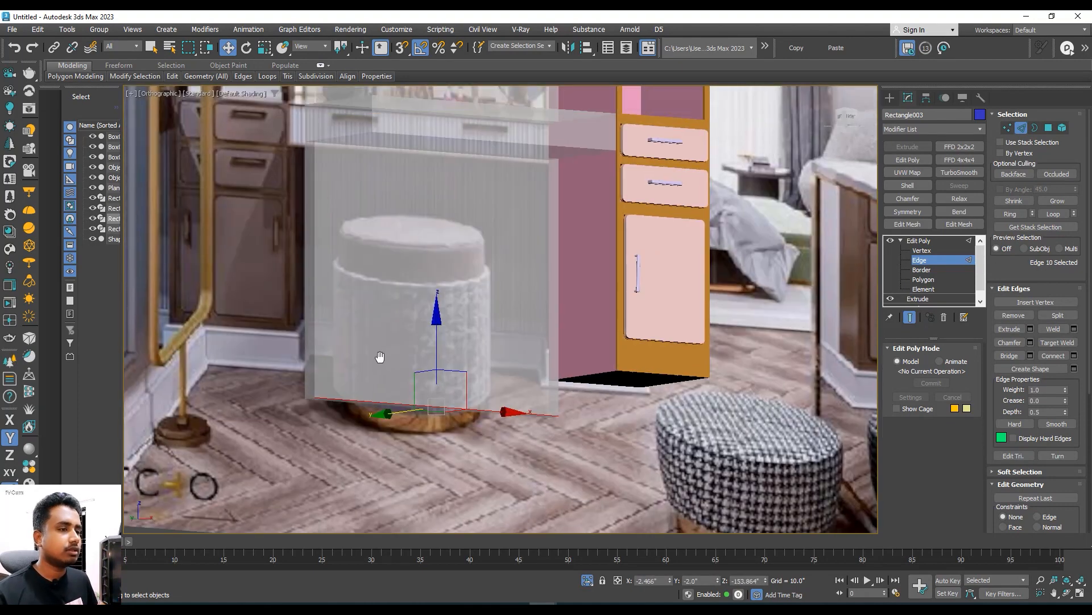
middle_click_drag(378, 358, 366, 406)
left_click(371, 200, "ctrl")
mouse_move(371, 199)
middle_mouse_down("alt")
mouse_move(402, 248)
mouse_move(434, 215)
middle_mouse_up("alt")
right_click(431, 212)
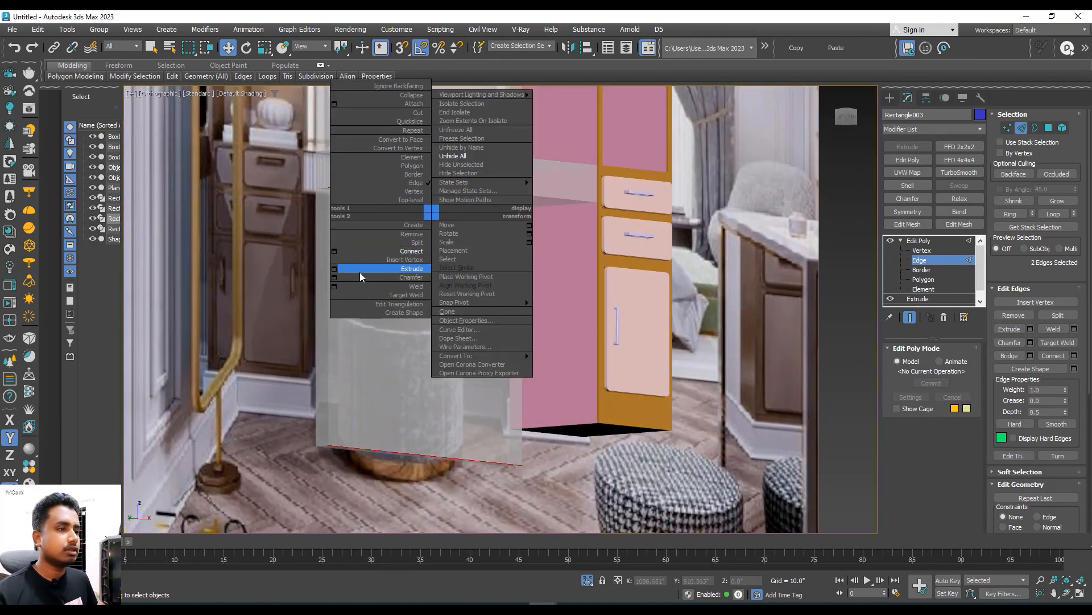
left_click(334, 251)
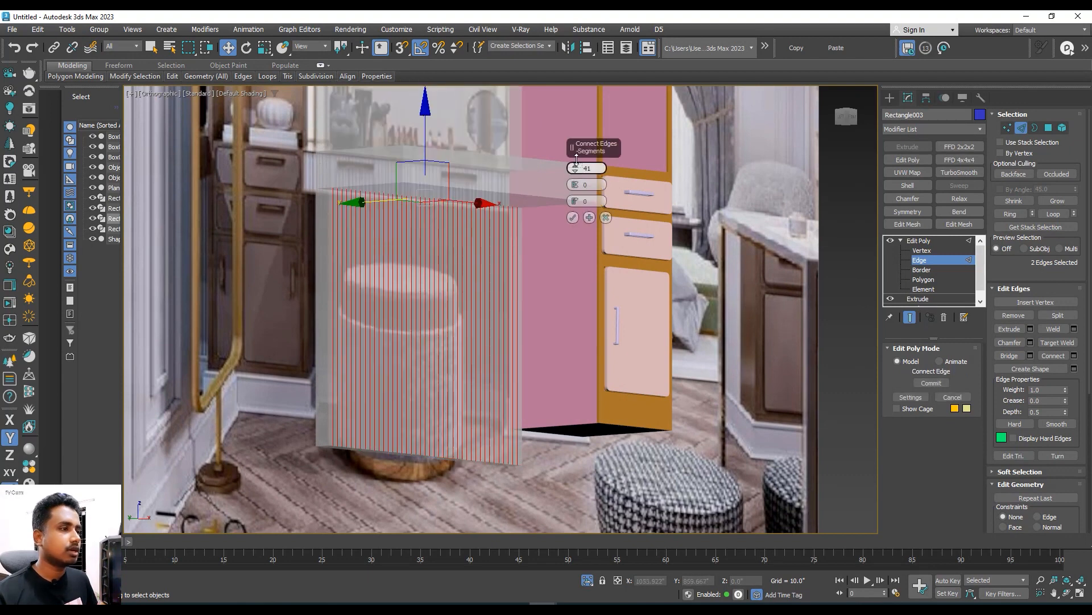
left_click_drag(576, 159, 577, 146)
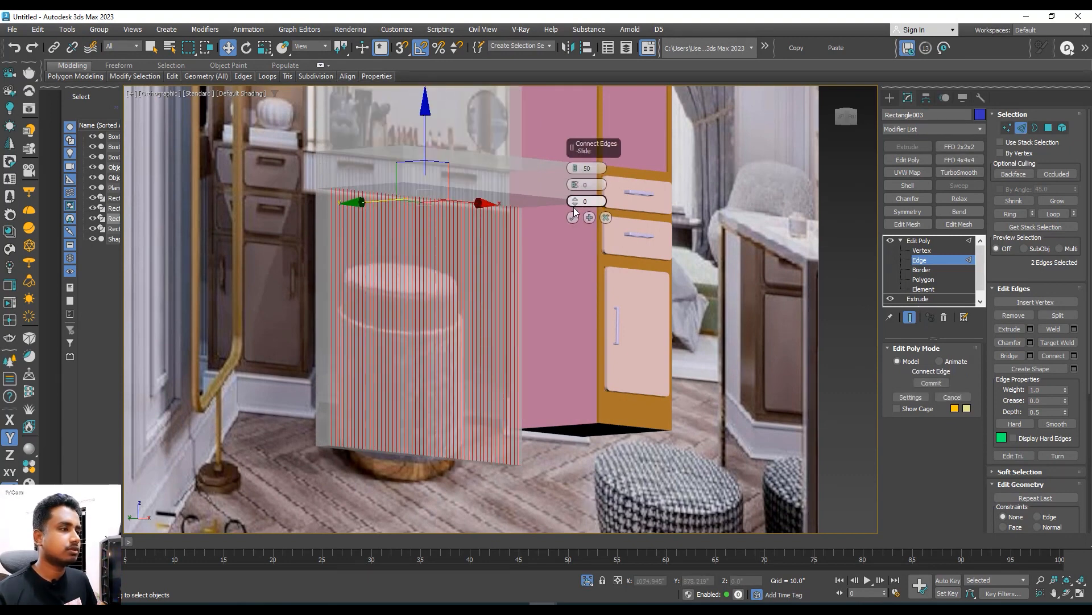
left_click(572, 217)
- Extrude the 50 vertical edges inward into grooves with a height of -0.395" and a width of 0.247"
mouse_move(540, 234)
middle_mouse_down("alt")
mouse_move(444, 251)
mouse_move(483, 263)
mouse_move(529, 243)
middle_mouse_up("alt")
scroll(484, 262, "up", 3)
right_click(490, 260)
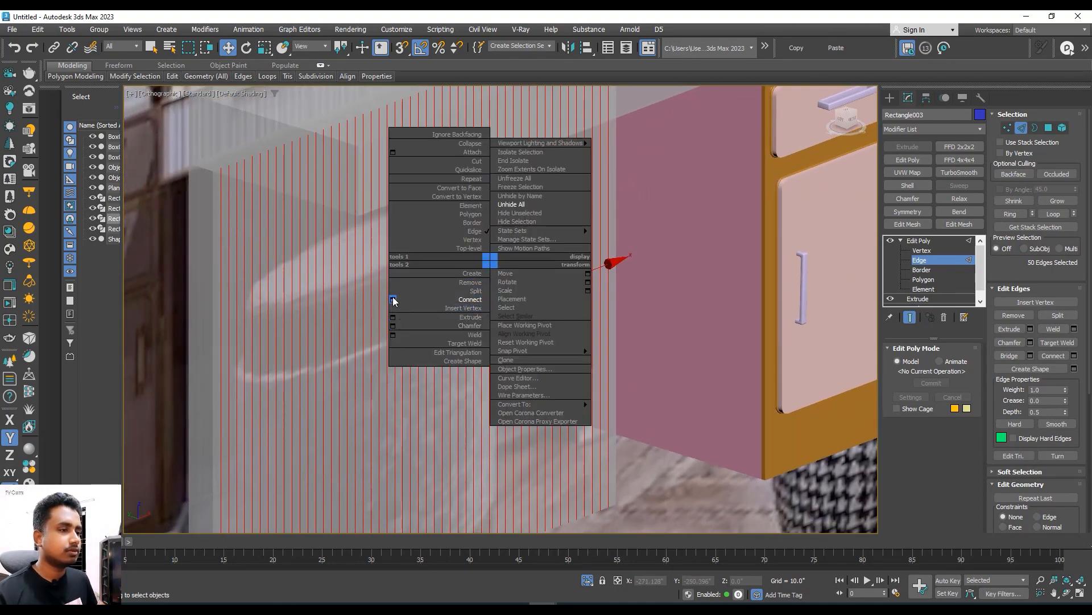
left_click(392, 317)
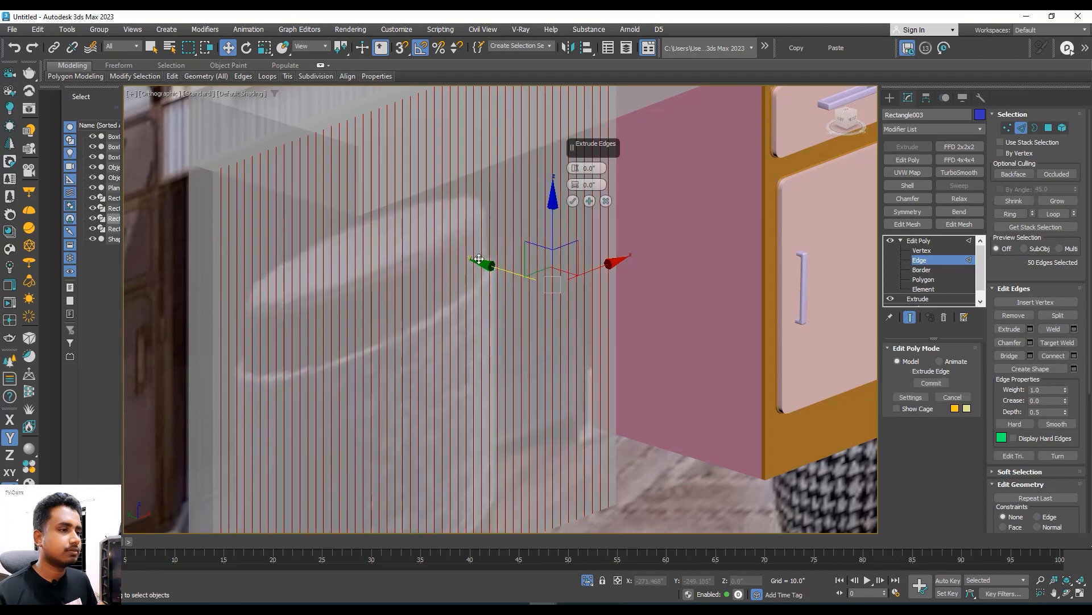
scroll(579, 188, "up", 3)
left_click_drag(578, 169, 577, 199)
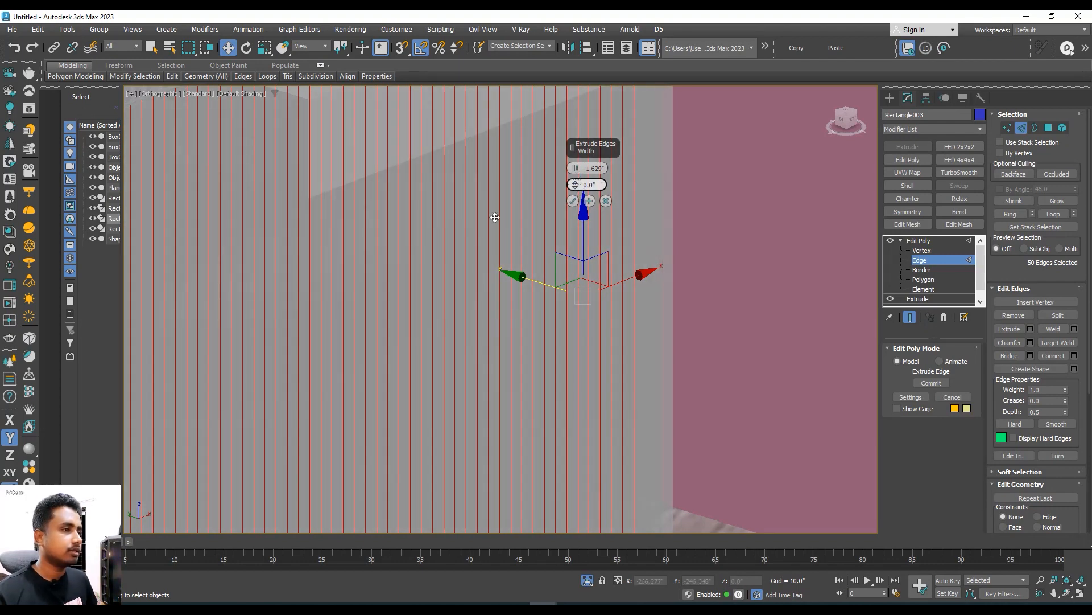
scroll(495, 217, "down", 6)
middle_click_drag(502, 206, 468, 206, "alt")
scroll(443, 232, "up", 2)
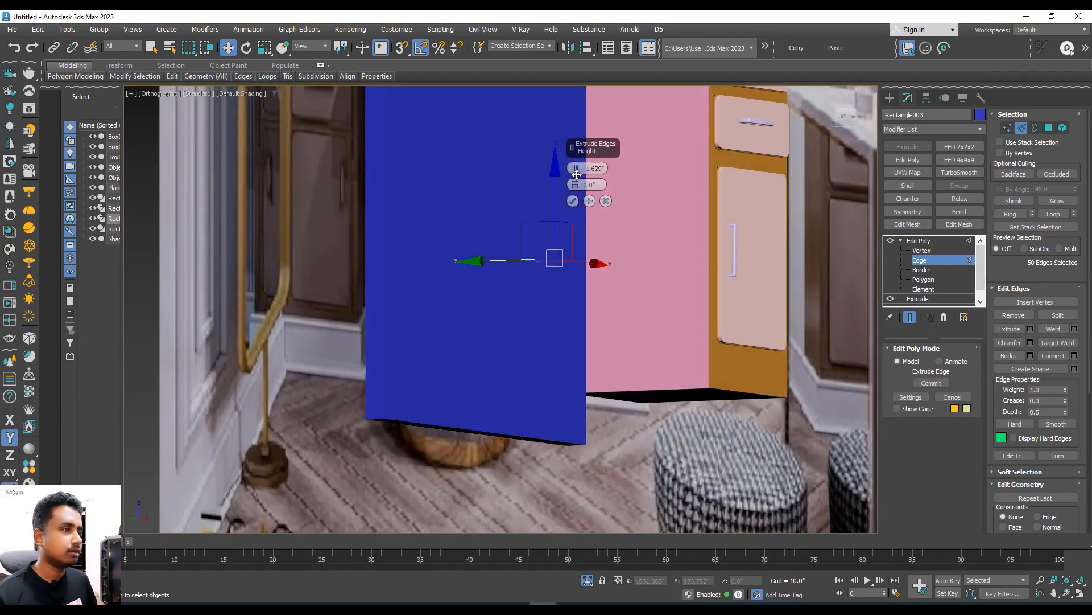
mouse_move(577, 169)
left_mouse_down()
mouse_move(579, 151)
mouse_move(579, 178)
left_mouse_up()
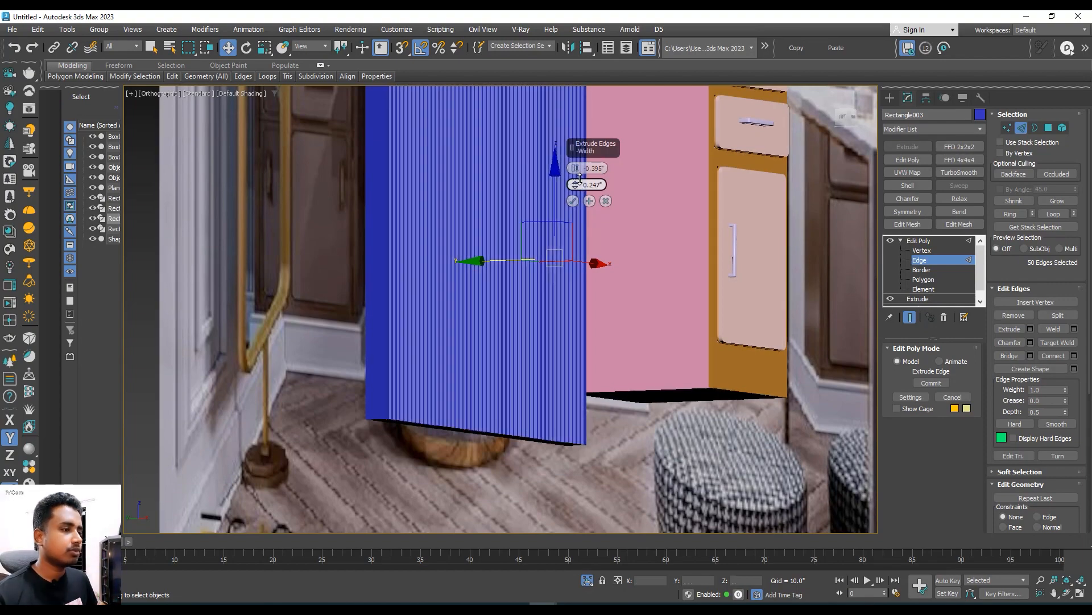
- Narrow the groove extrusion width to 0.125", apply it and leave edge editing
scroll(390, 264, "up", 10)
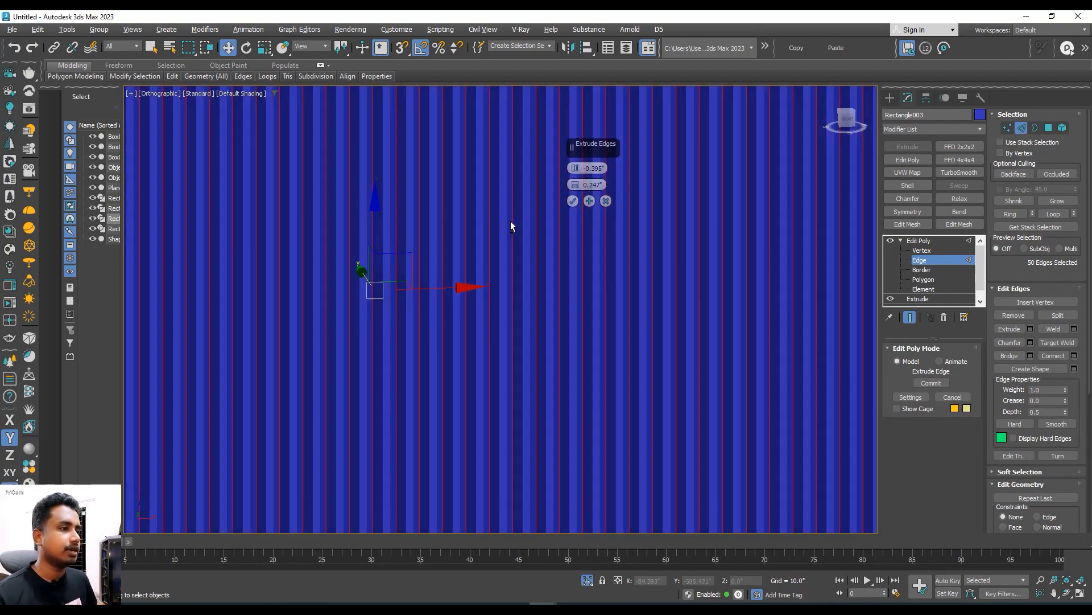
scroll(521, 219, "down", 2)
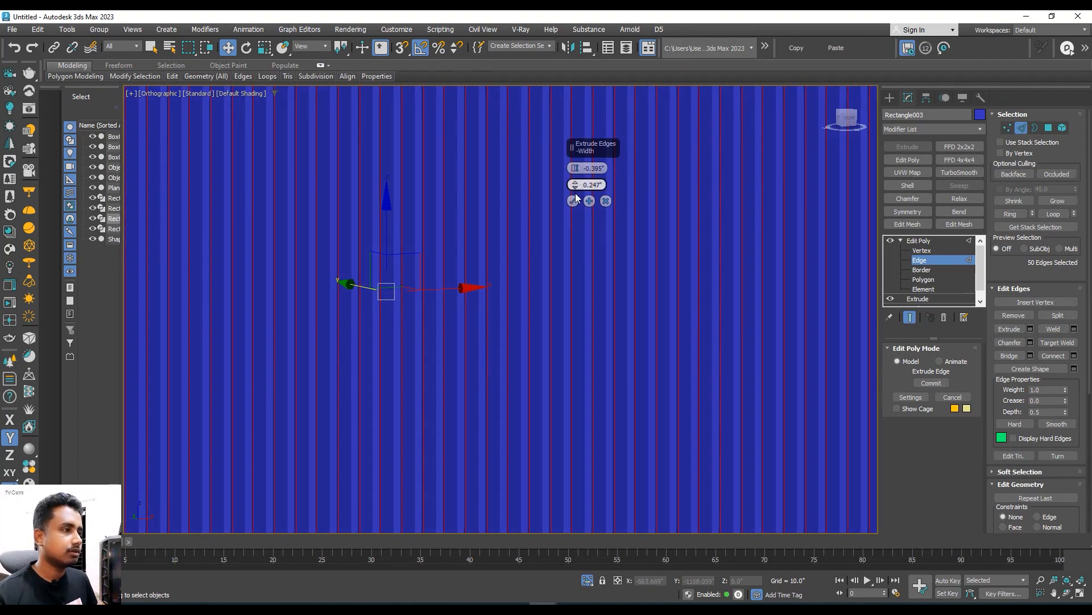
left_click_drag(576, 191, 575, 183)
scroll(475, 227, "down", 5)
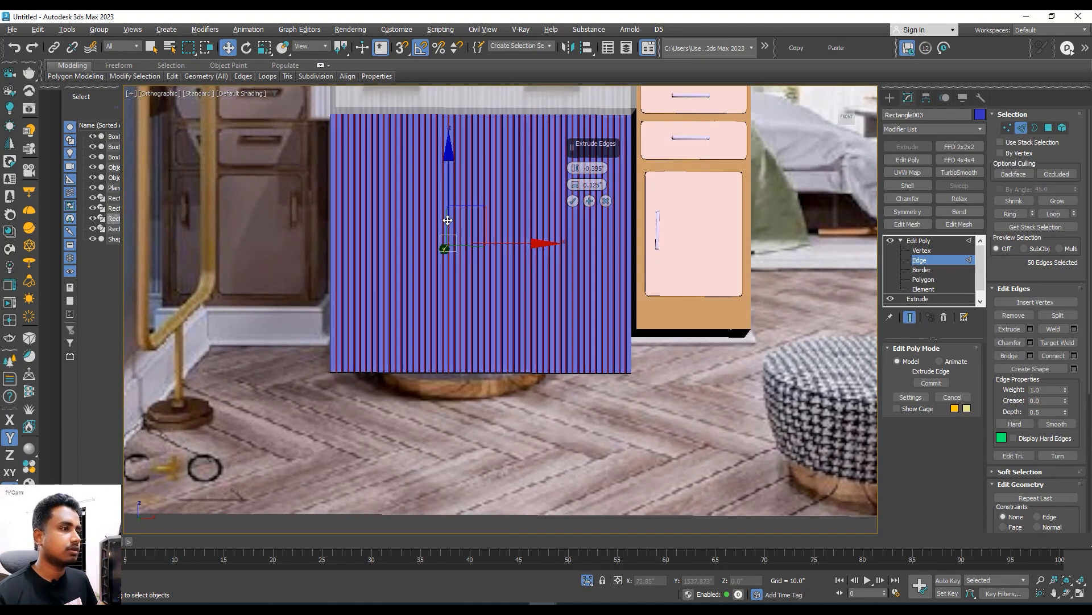
left_click(573, 201)
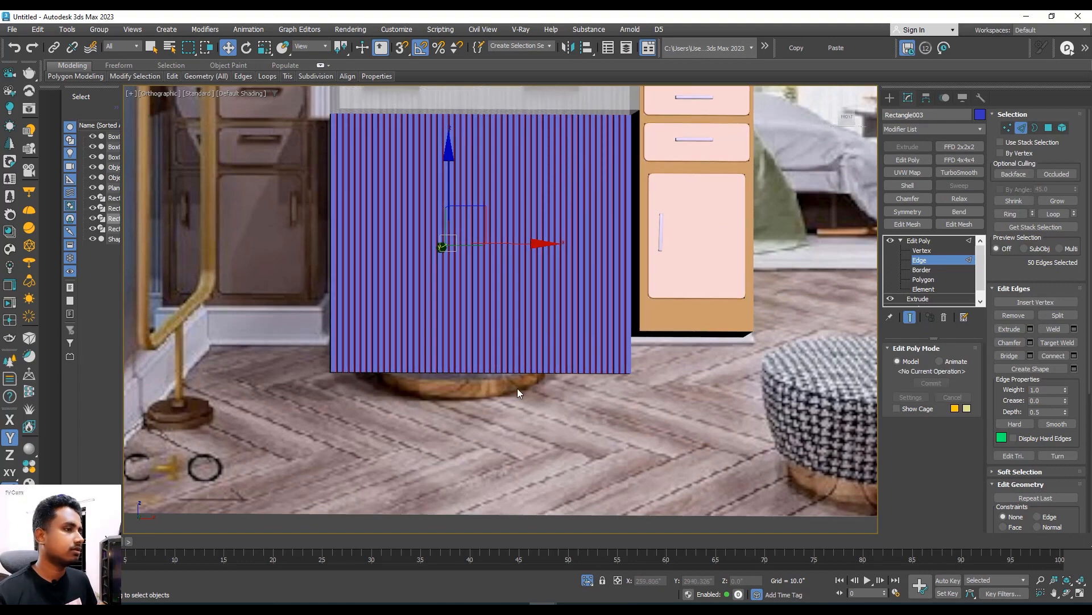
left_click(914, 246)
- Hide the mirror panel and clone the fluted lower panel straight up in the front view so it overlaps the drawer band
left_click(565, 421)
scroll(564, 422, "down", 5)
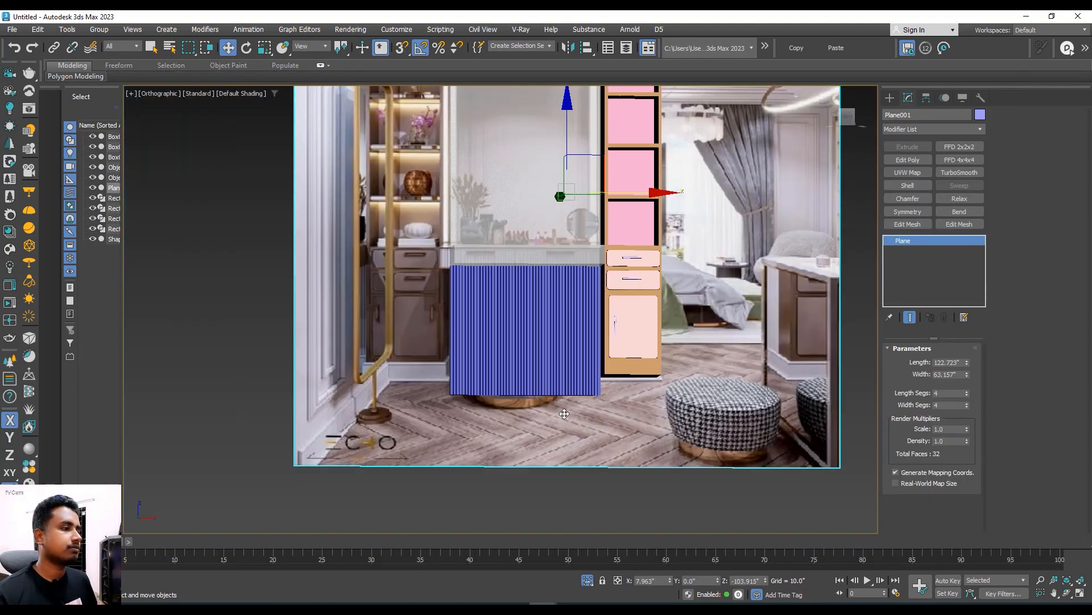
middle_click_drag(565, 422, 580, 431, "alt")
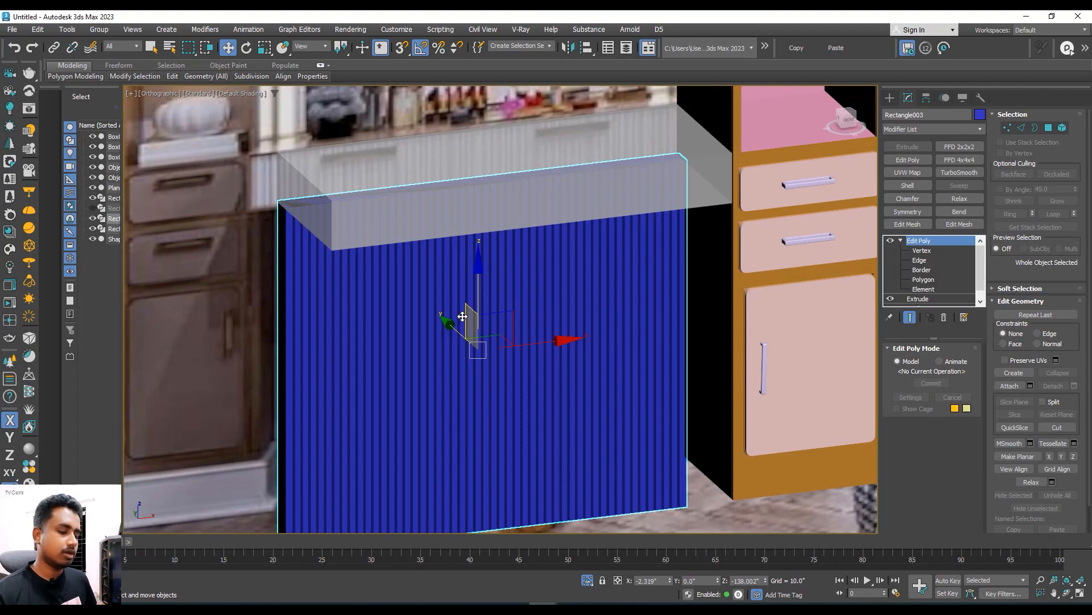
key("f")
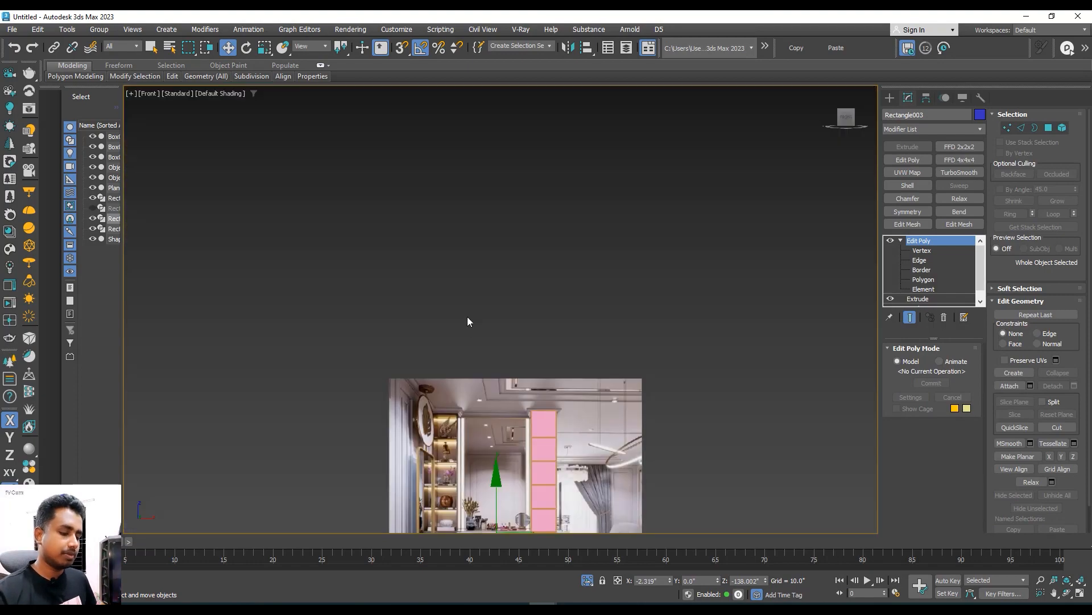
key("z")
scroll(493, 322, "down", 5)
left_click_drag(495, 299, 512, 171, "shift")
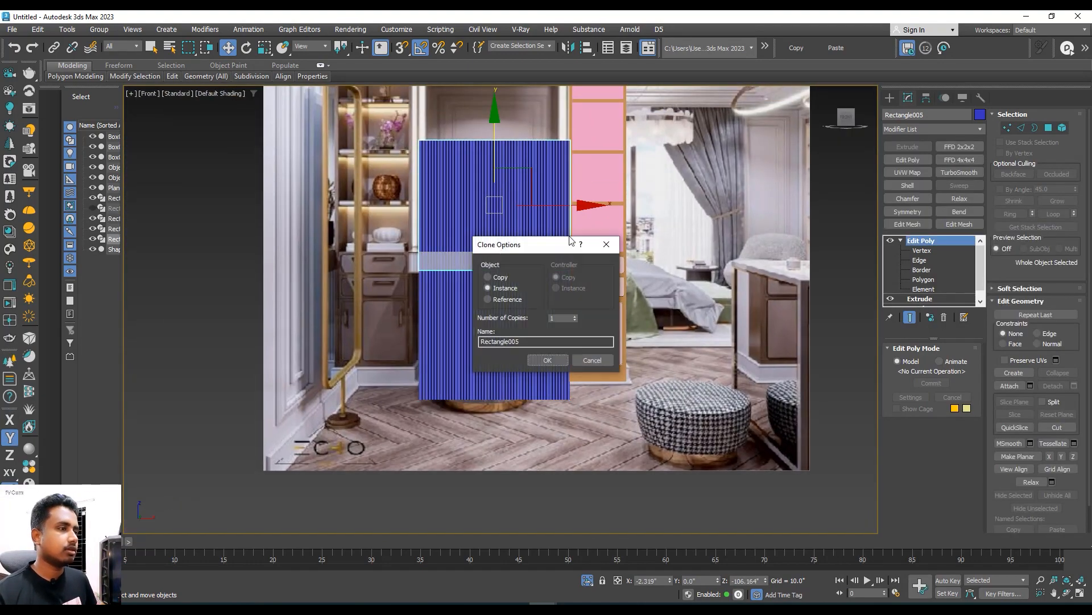
left_click(549, 360)
- Lower the cloned fluted panel's top vertices to the drawer band's top edge, leaving a short strip above the lower panel
middle_click_drag(526, 298, 529, 323)
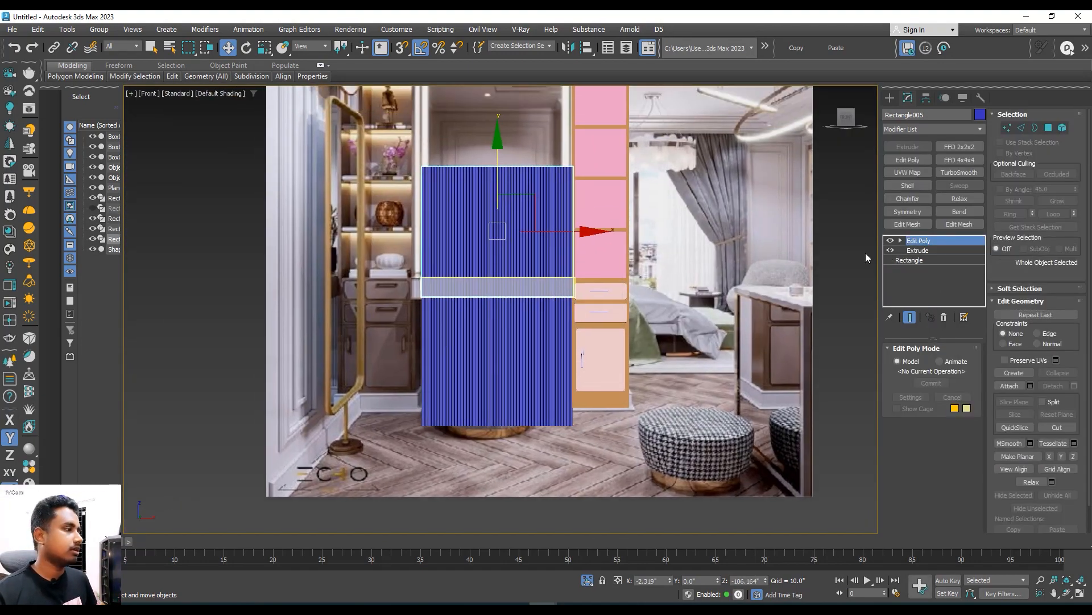
left_click(922, 250)
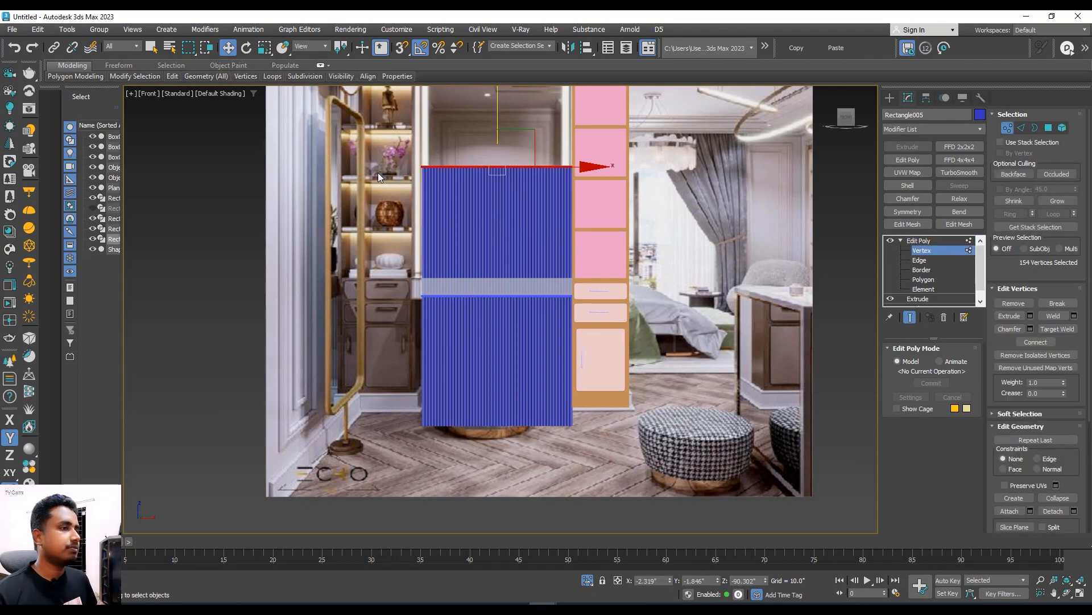
left_click_drag(499, 125, 441, 236)
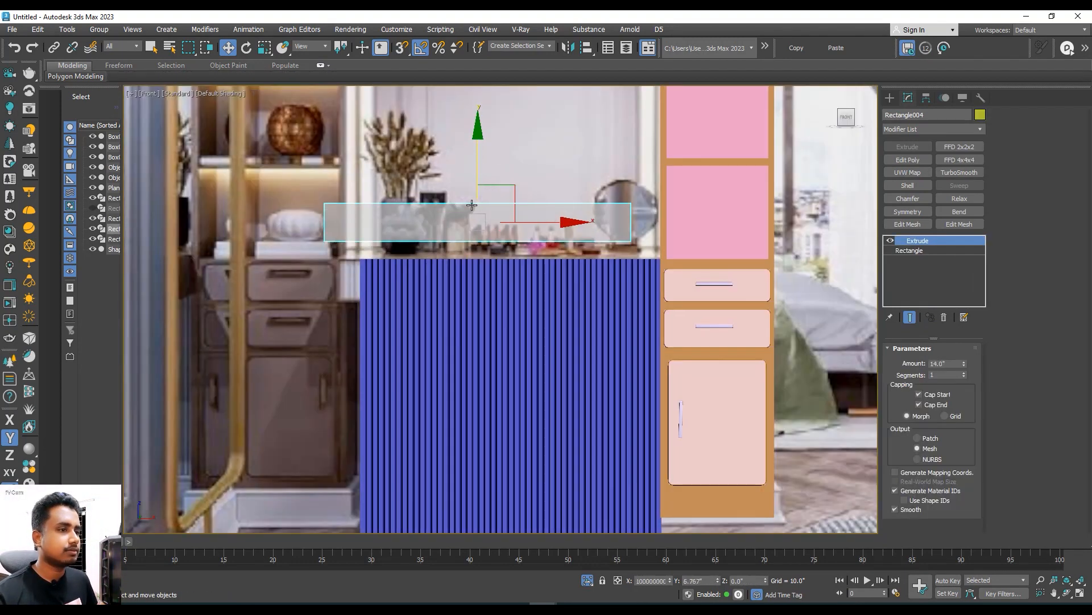
- Move the drawer band up and snap it onto the fluted strip's top edge, aligned sideways with the panel below
middle_click_drag(421, 225, 443, 234)
key("s")
left_click_drag(347, 245, 395, 259)
key("F5")
left_click_drag(564, 251, 381, 264)
scroll(615, 251, "down", 5)
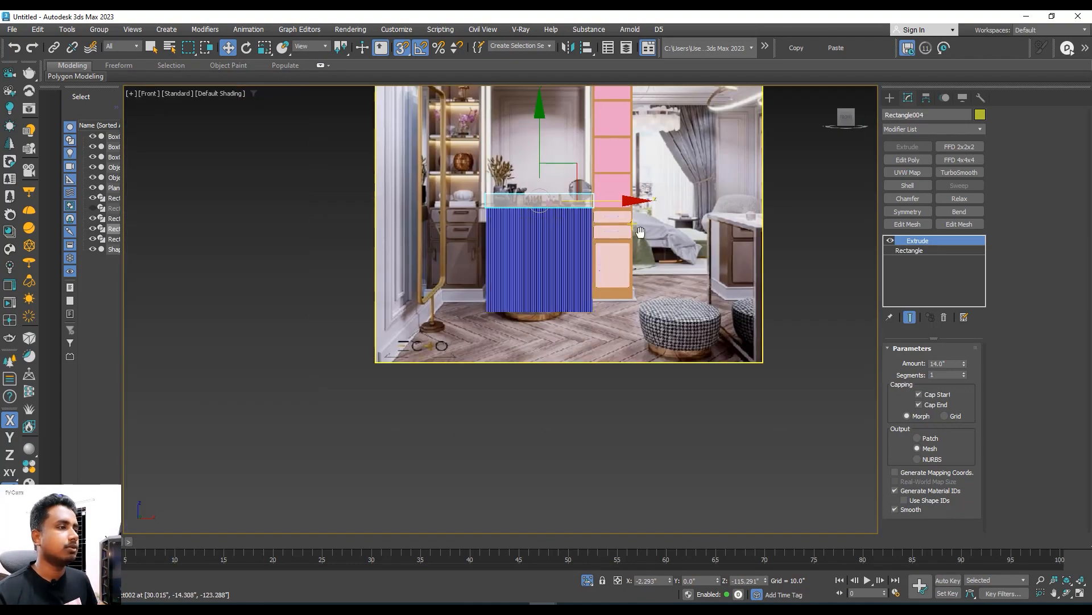
- Unhide the mirror panel and select the drawer band in an angled view
middle_click_drag(484, 263, 495, 216, "alt")
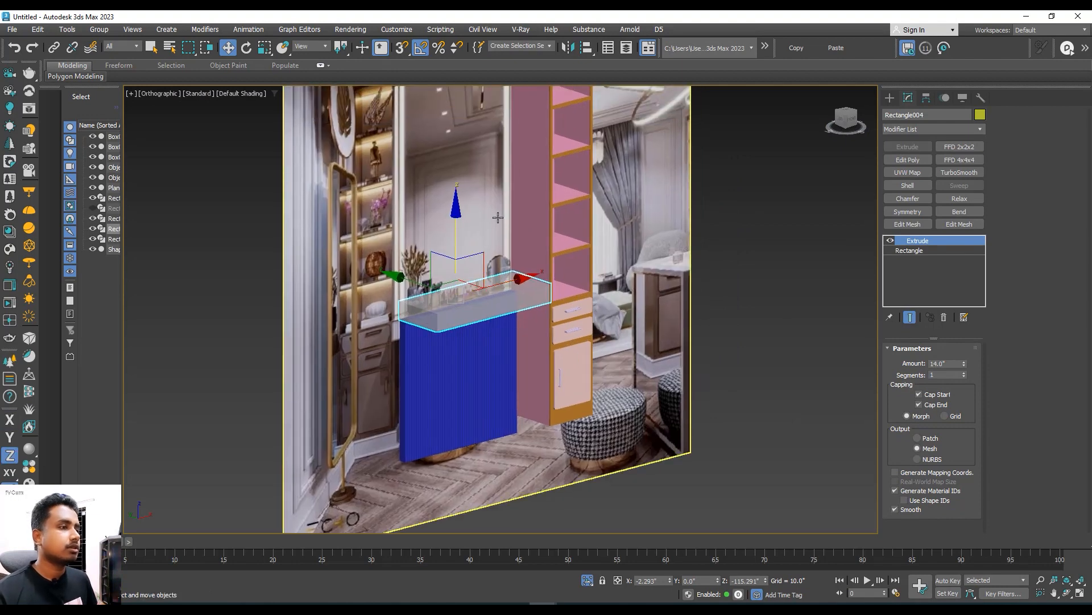
right_click(495, 215)
left_click(517, 158)
key("shift+z")
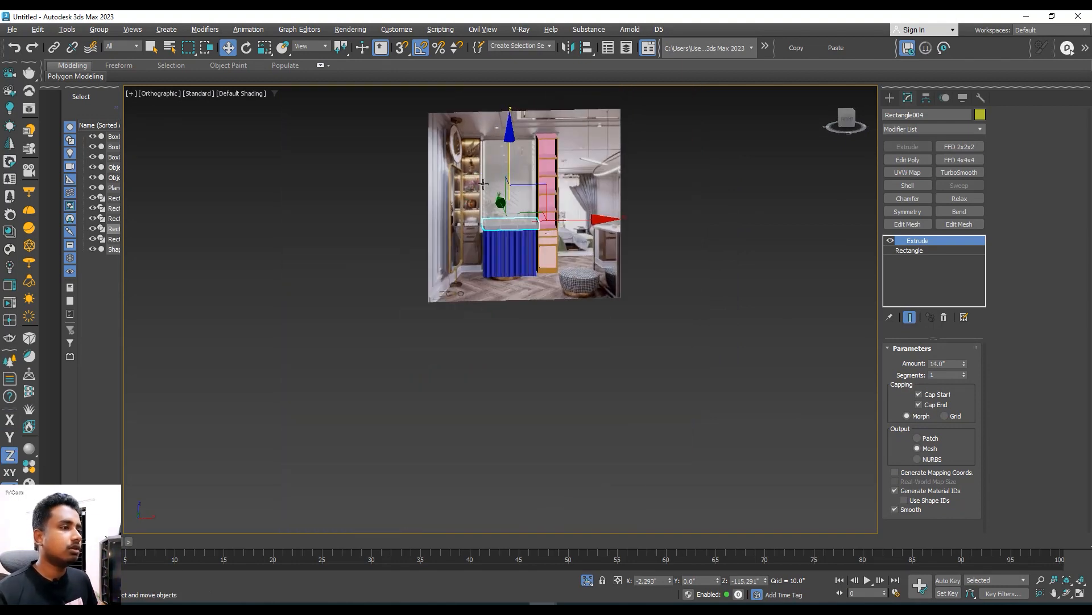
key("shift+z")
left_click(493, 172)
middle_click_drag(493, 171, 524, 183, "alt")
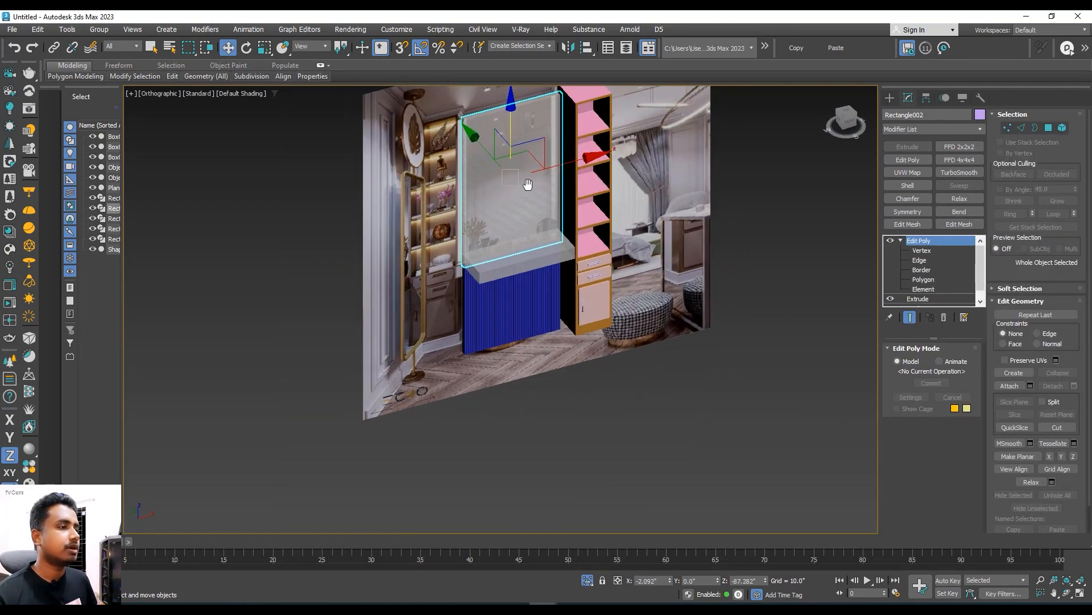
scroll(515, 200, "up", 3)
left_click(507, 221)
middle_click_drag(507, 221, 455, 245, "alt")
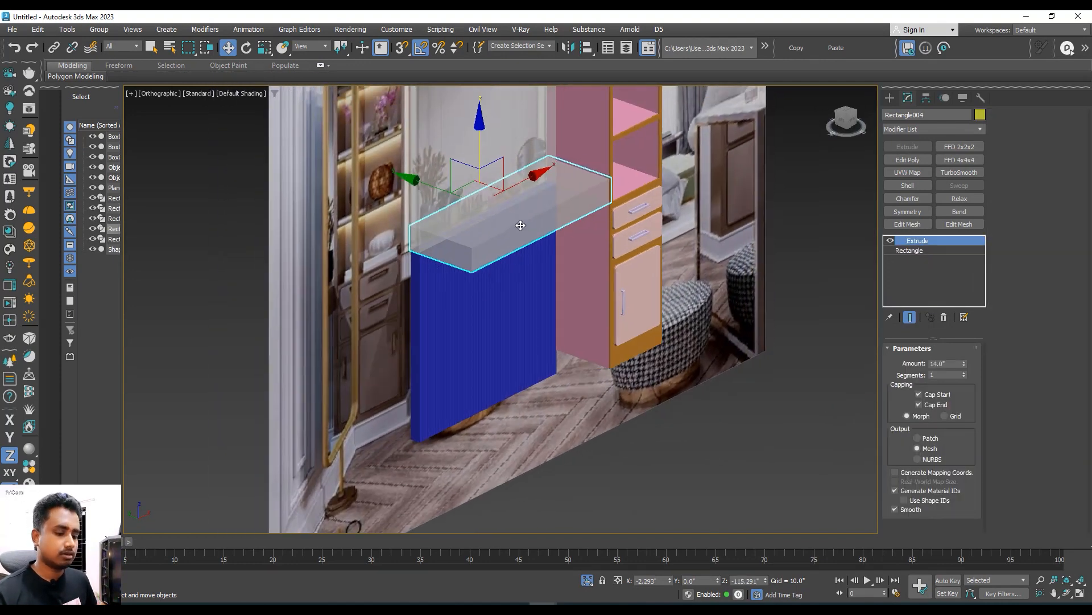
- Select the fluted strip beneath the drawer band and try pulling it forward in front of the dressing table
key("F3")
left_click(450, 247)
key("F3")
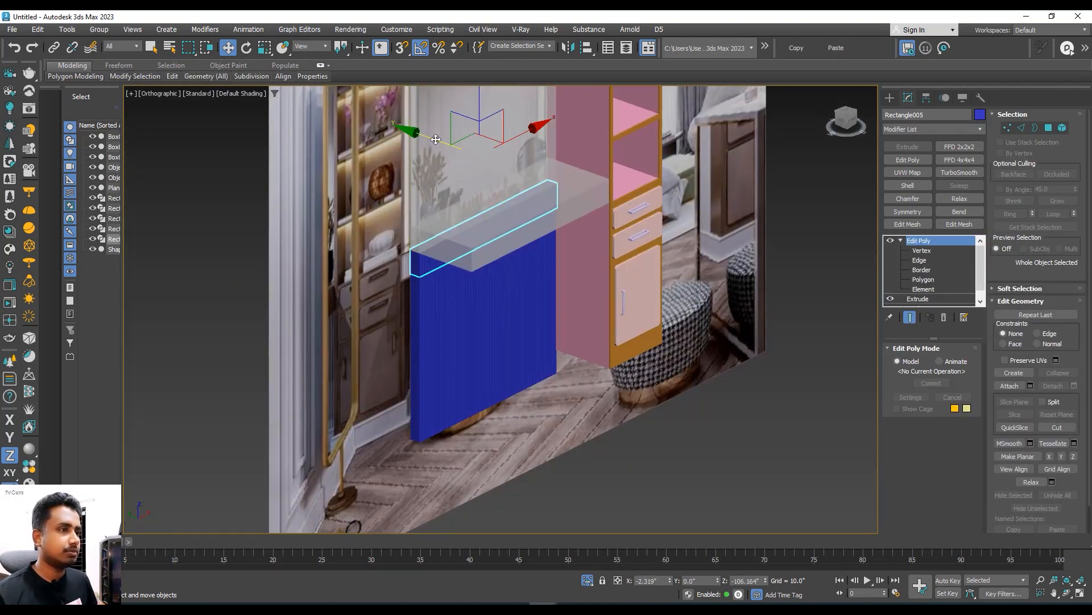
mouse_move(437, 141)
left_mouse_down()
mouse_move(549, 180)
mouse_move(533, 173)
left_mouse_up()
middle_click_drag(530, 257, 529, 319)
scroll(529, 318, "up", 10)
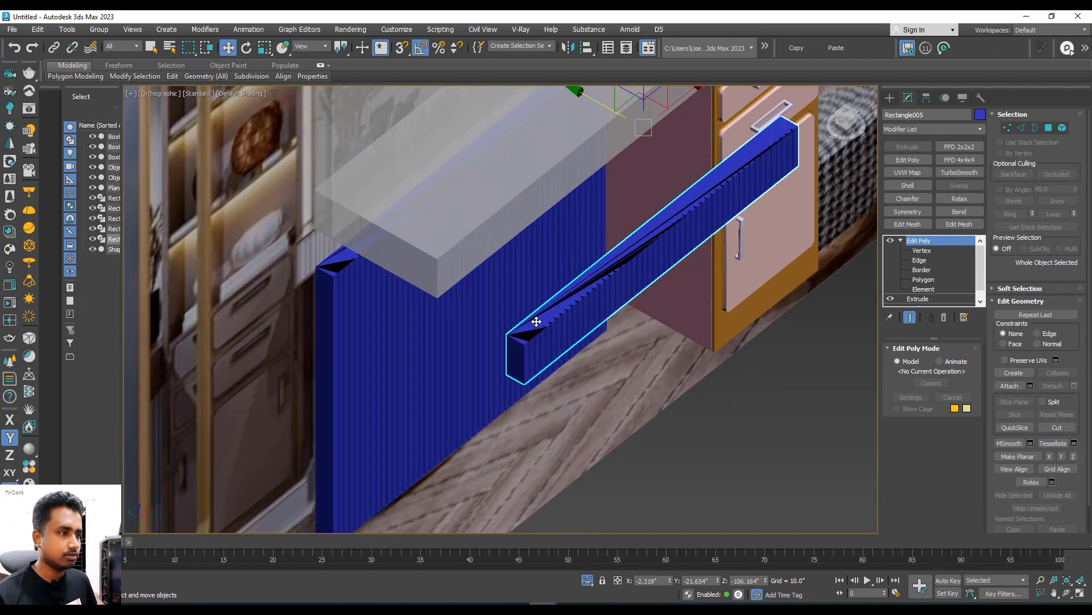
scroll(536, 313, "down", 10)
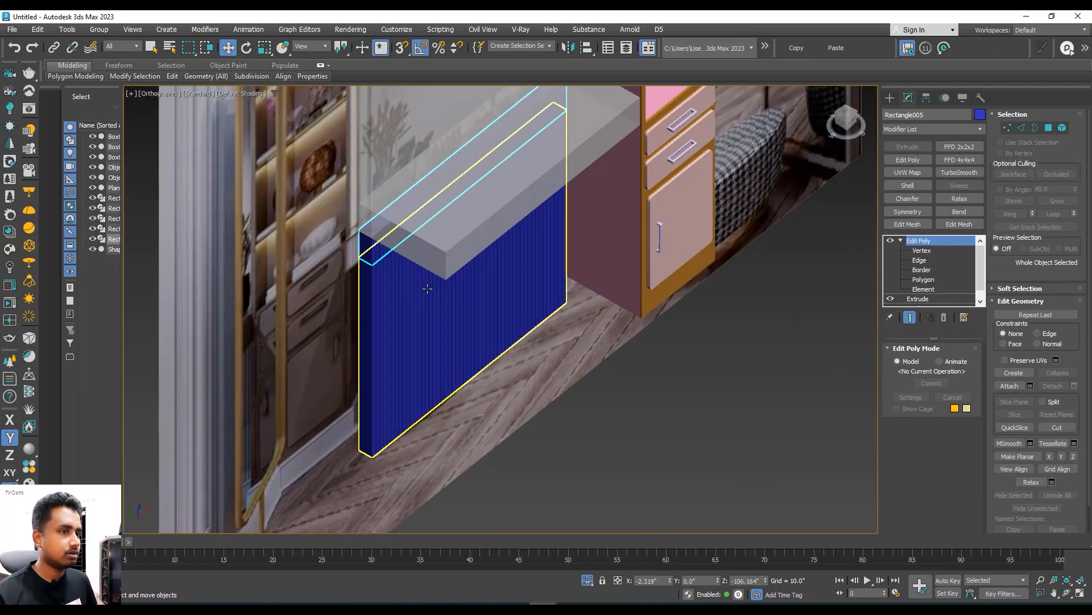
- Clone the fluted lower panel straight up over the drawer band in the front view as a Copy
left_click(491, 287)
key("f")
key("z")
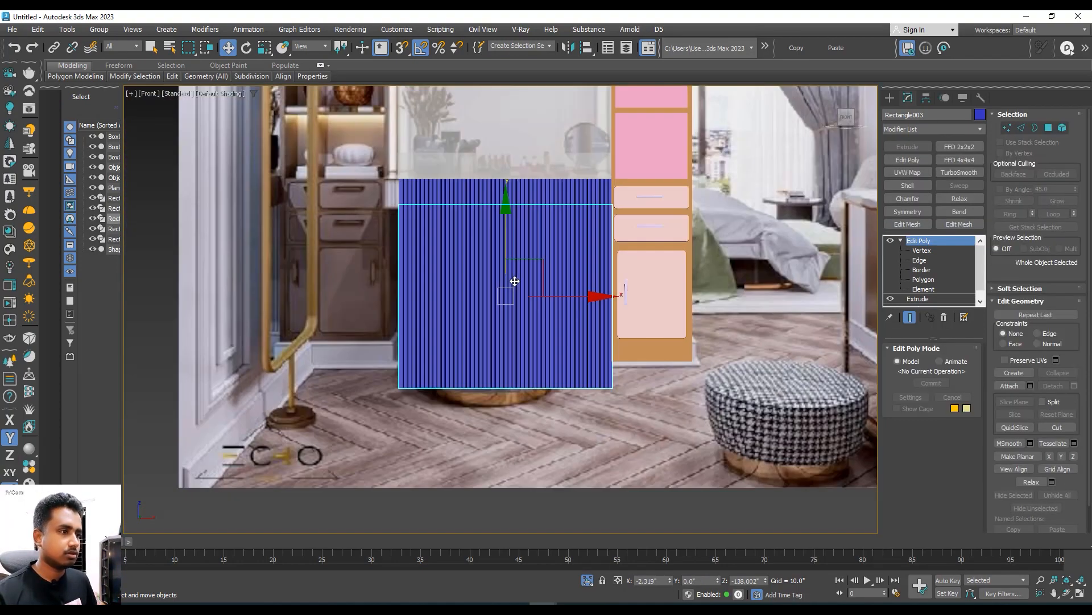
scroll(509, 273, "down", 2)
left_click_drag(489, 223, 491, 137, "shift")
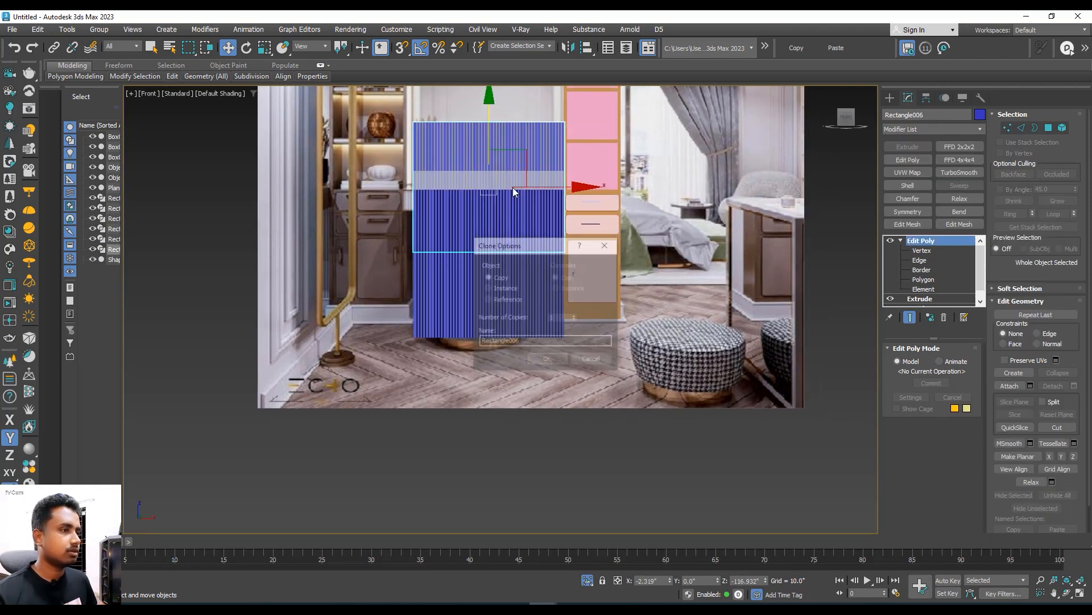
left_click(548, 359)
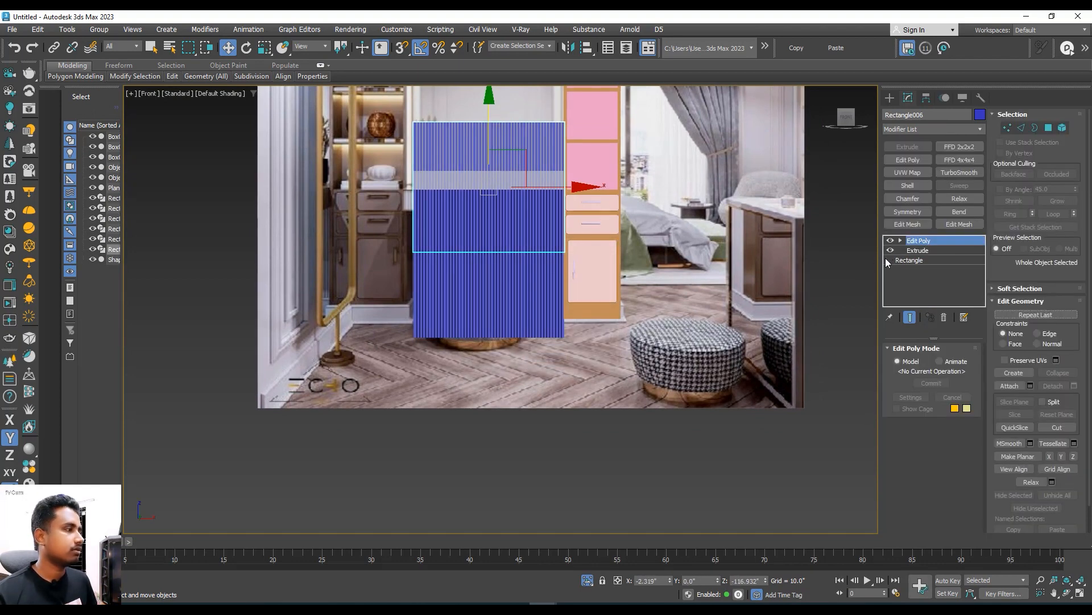
- Snap the new copy's top and bottom vertices to the drawer band's top and bottom edges and leave vertex editing
left_click(921, 250)
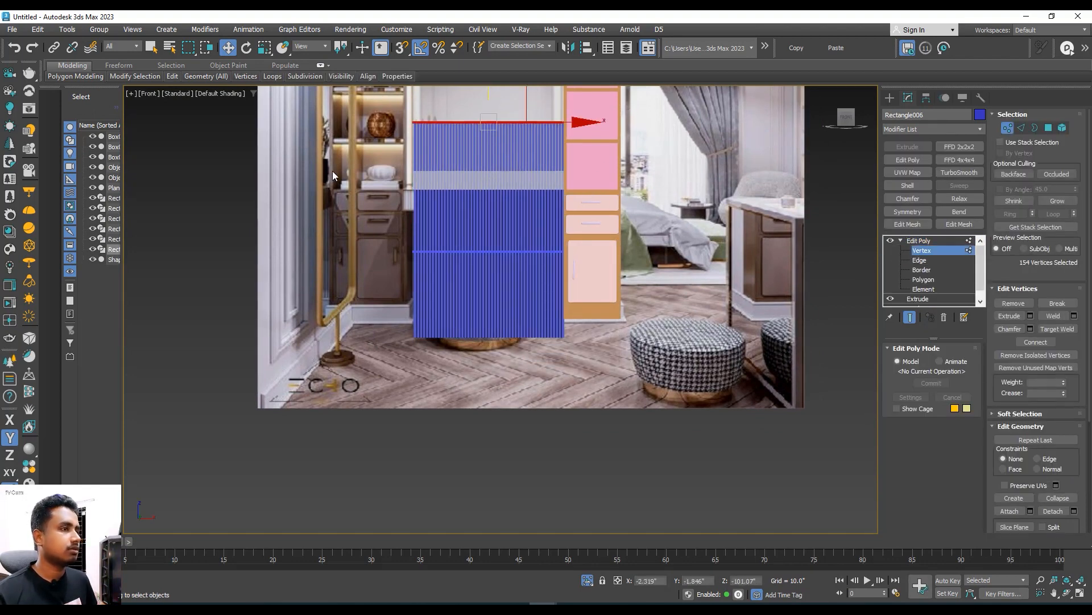
middle_click_drag(498, 95, 496, 153)
left_click_drag(491, 142, 414, 221)
key("s")
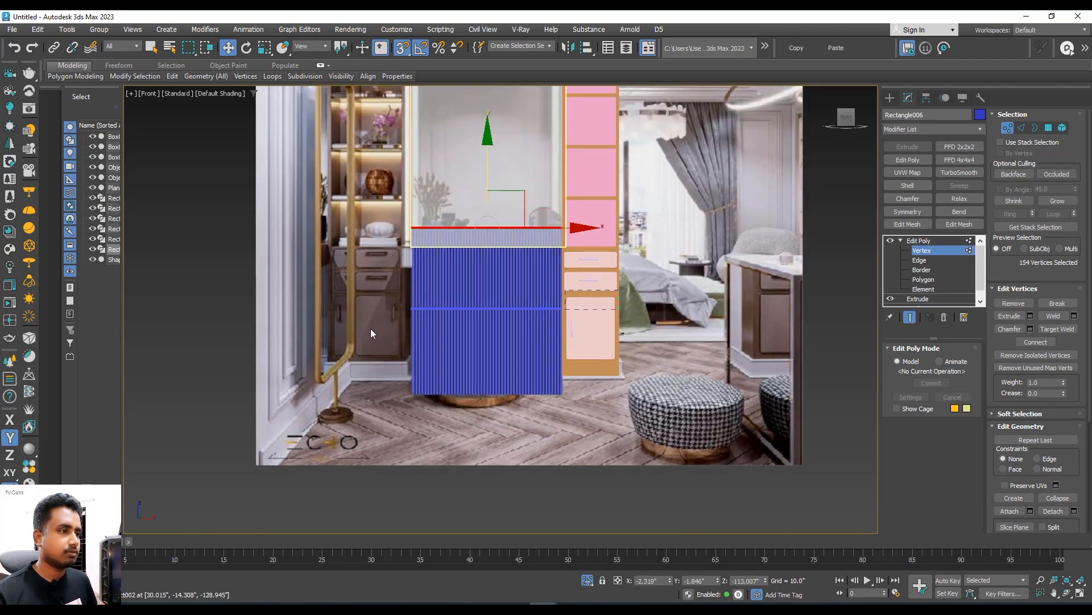
left_click_drag(371, 329, 368, 330)
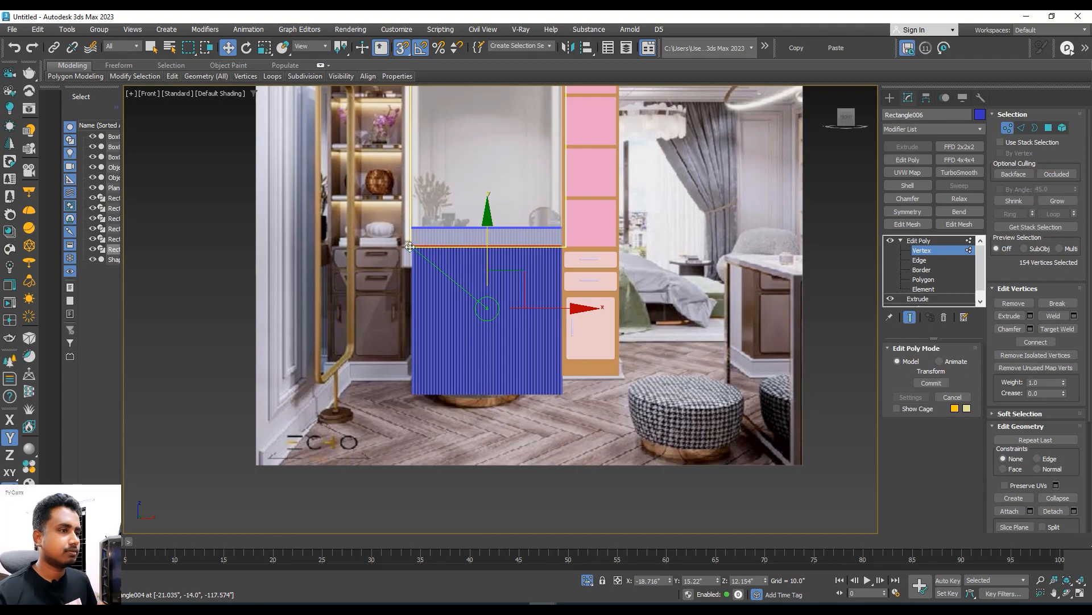
left_click_drag(410, 247, 410, 247)
middle_click_drag(417, 250, 481, 286, "alt")
left_click(911, 242)
- Move the trimmed fluted strip forward and snap its back corner to the drawer band's front corner
middle_click_drag(560, 249, 582, 252, "alt")
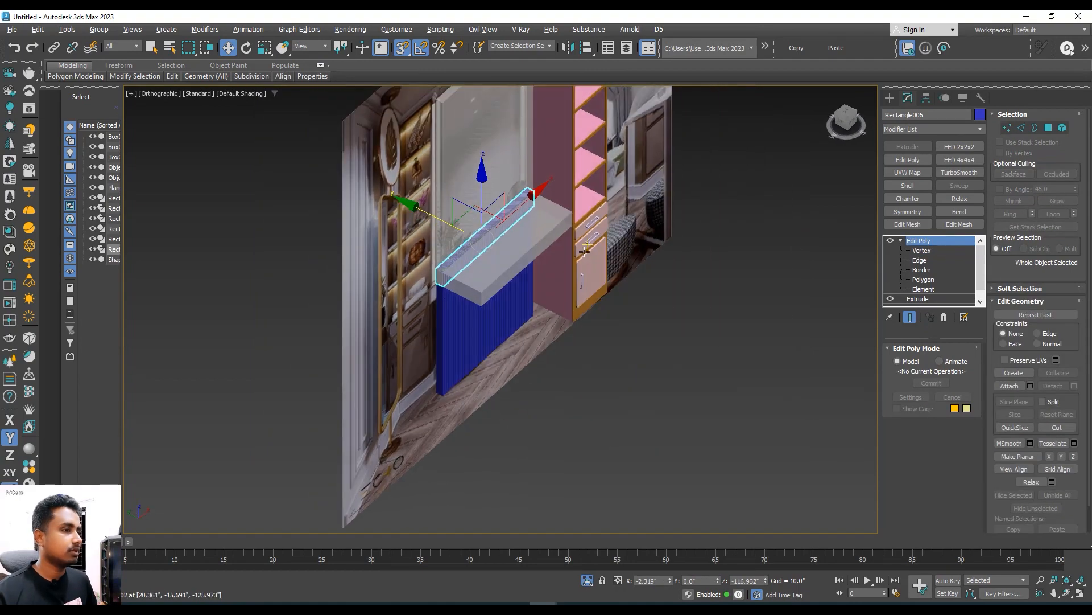
scroll(496, 244, "up", 3)
left_click_drag(427, 209, 540, 273)
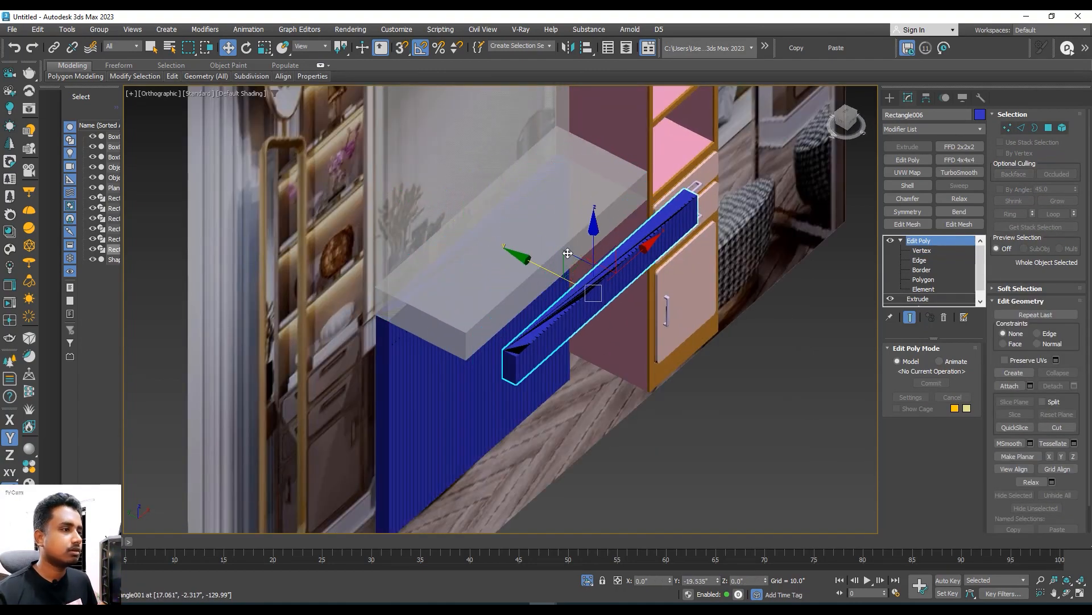
scroll(495, 351, "up", 3)
left_click_drag(485, 357, 410, 314)
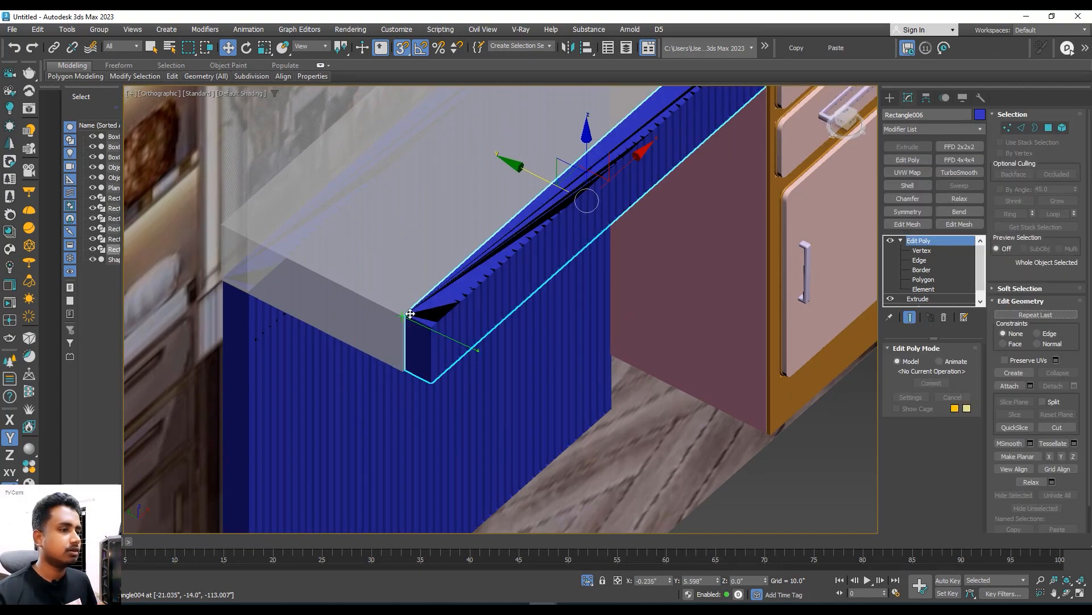
- Select the whole fluted front strip as an element, clear all its smoothing groups and leave element editing
middle_click_drag(461, 305, 424, 358, "alt")
scroll(437, 331, "up", 3)
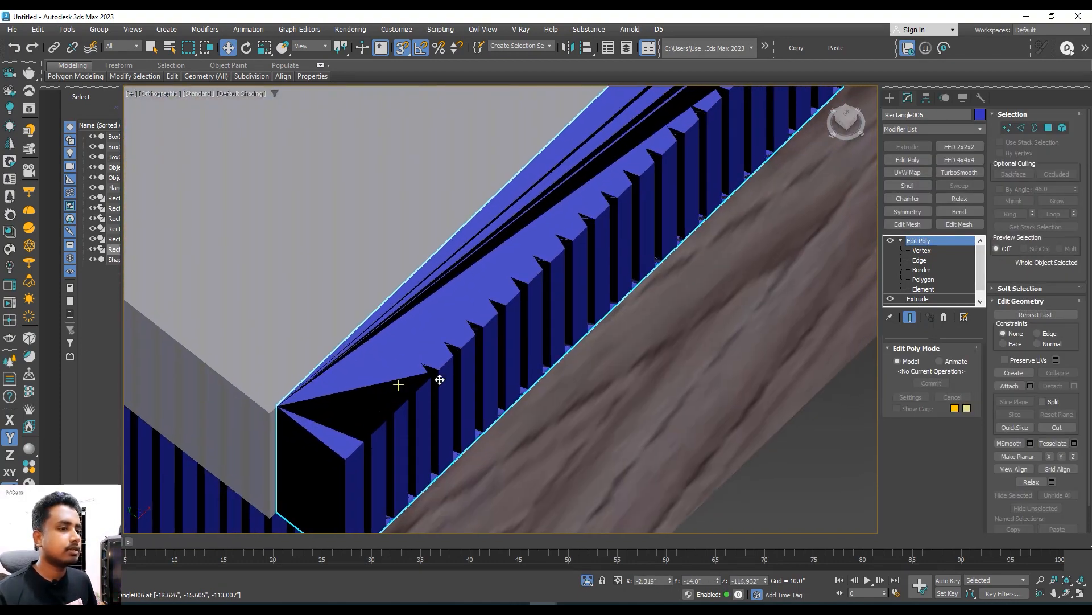
scroll(441, 378, "down", 3)
middle_click_drag(456, 403, 377, 440)
middle_click_drag(480, 319, 478, 258, "alt")
scroll(382, 366, "up", 3)
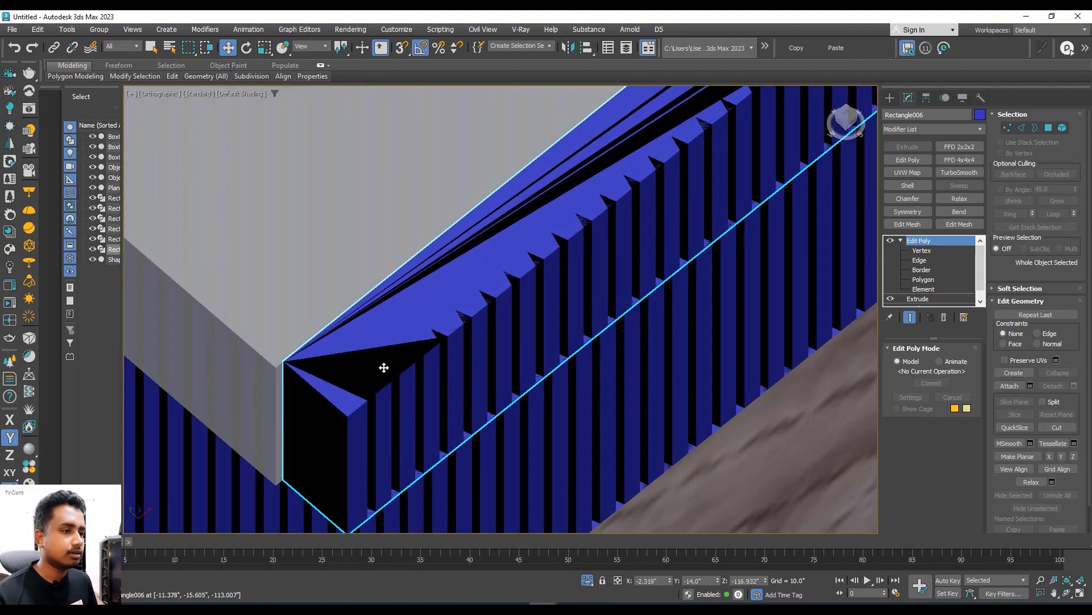
middle_click_drag(383, 366, 376, 353)
scroll(376, 354, "down", 5)
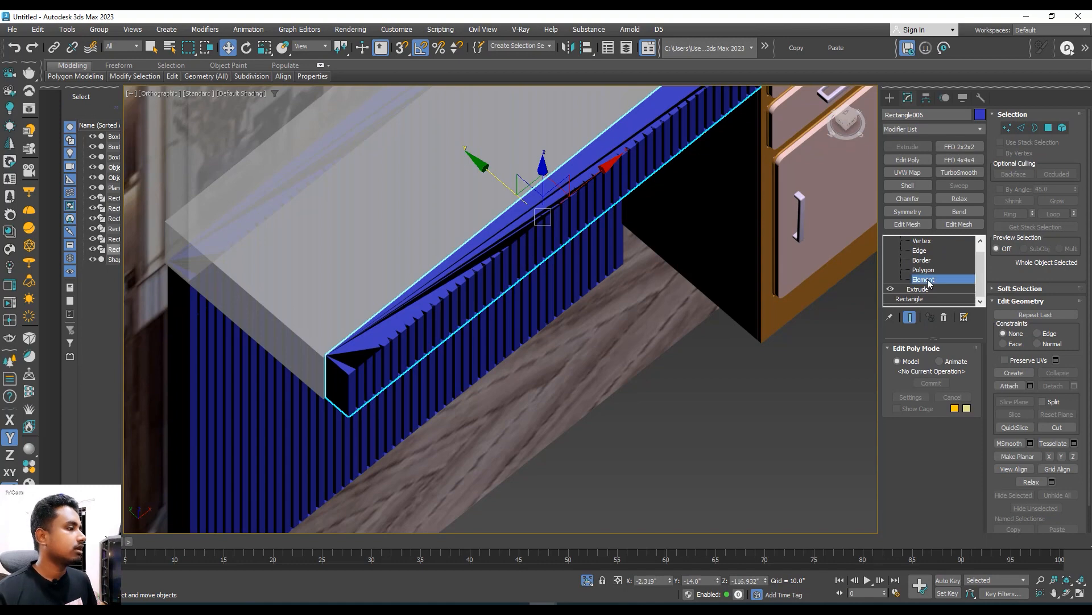
scroll(480, 251, "down", 3)
left_click(484, 258)
scroll(535, 256, "up", 1)
middle_click_drag(529, 256, 438, 280)
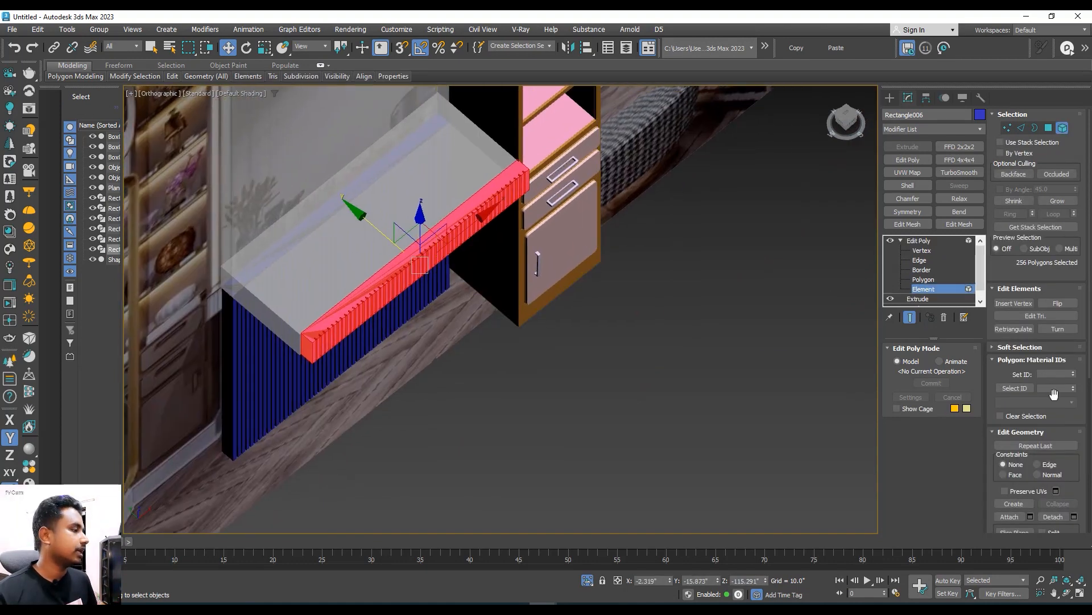
left_click_drag(998, 373, 1068, 68)
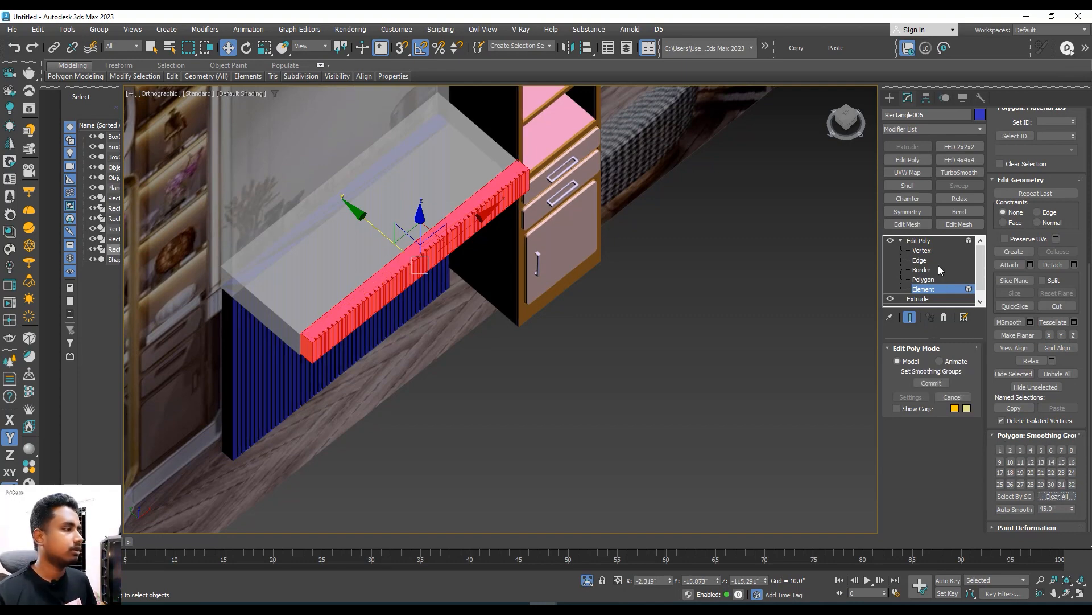
left_click(931, 243)
- Add the drawer band and lower panel to the front strip's selection and change their object colour to light grey
scroll(566, 285, "up", 6)
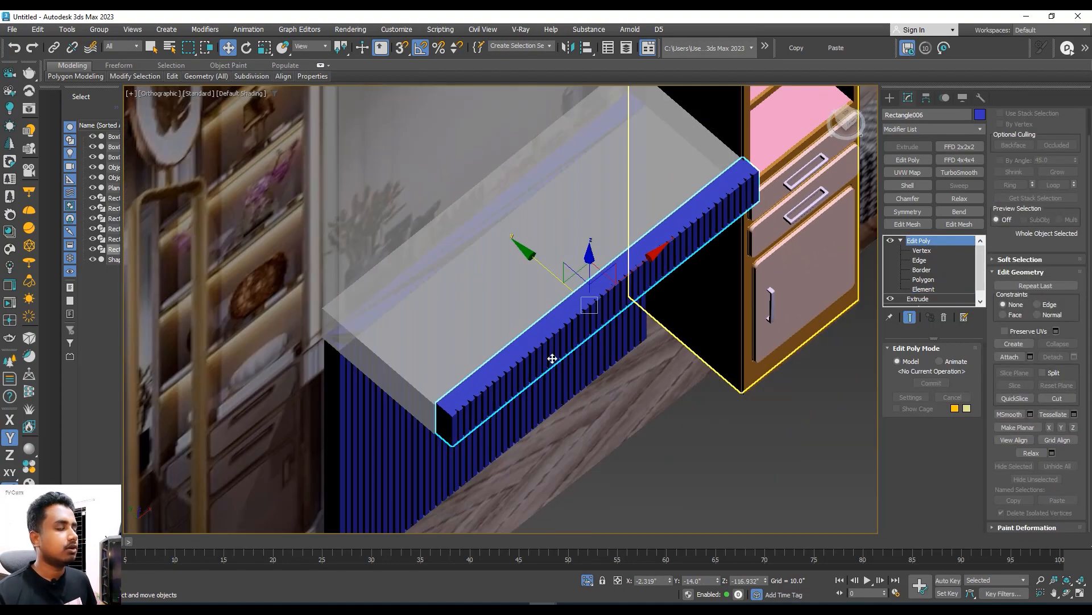
scroll(477, 408, "up", 6)
middle_click_drag(815, 219, 625, 322)
scroll(708, 304, "down", 5)
scroll(676, 273, "down", 5)
left_click(532, 264, "ctrl")
left_click(519, 319, "ctrl")
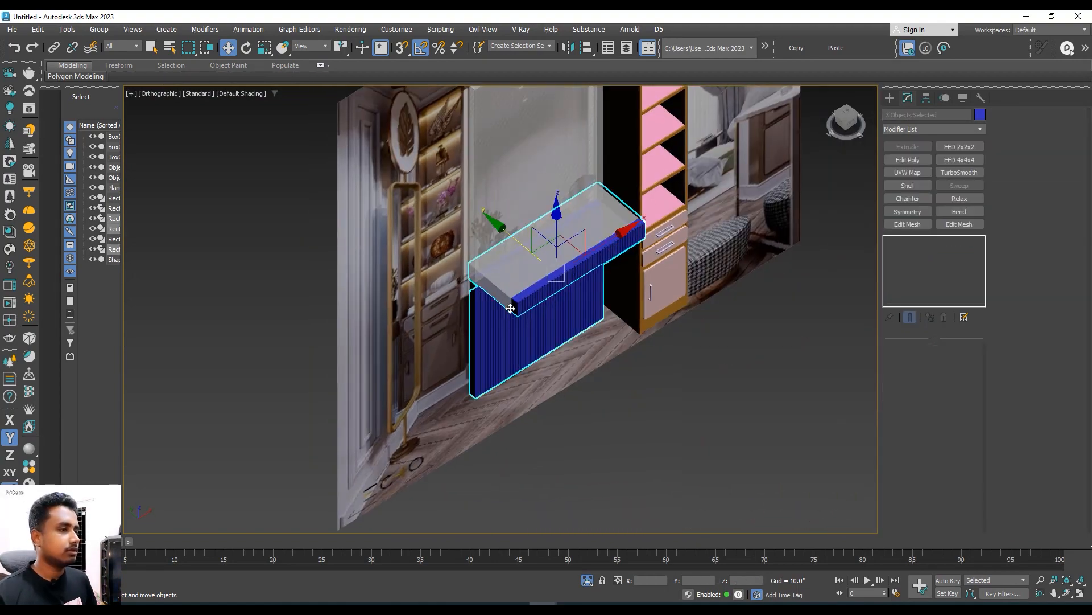
key("m")
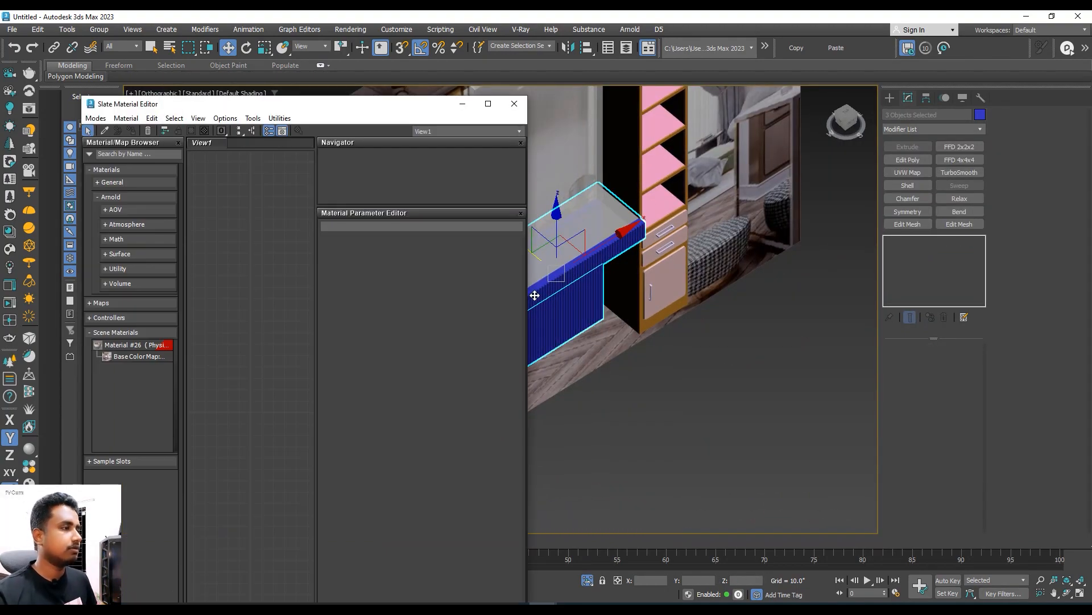
left_click(522, 108)
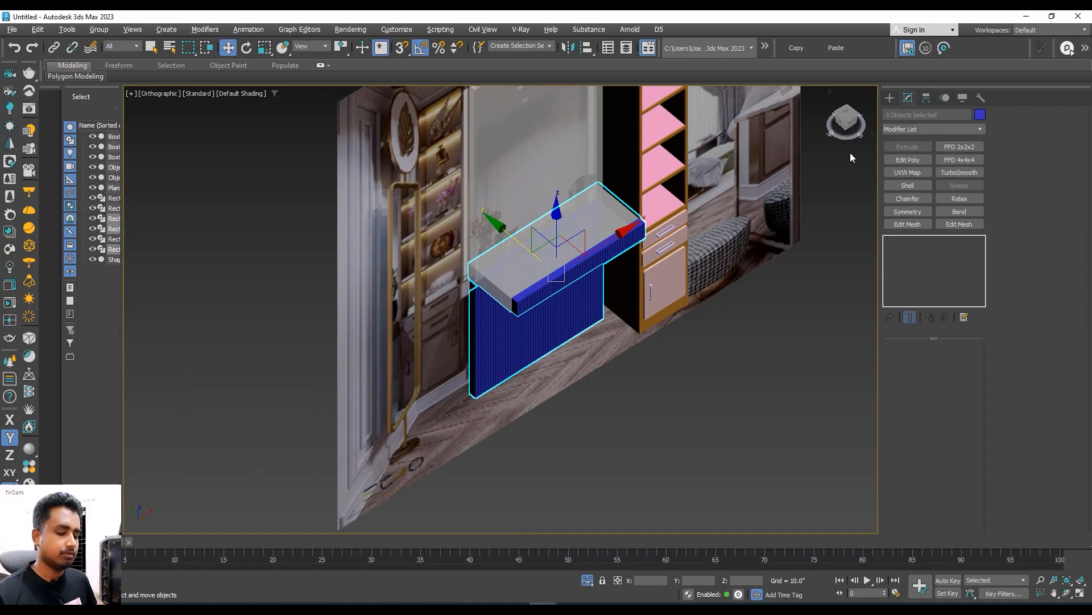
left_click(980, 114)
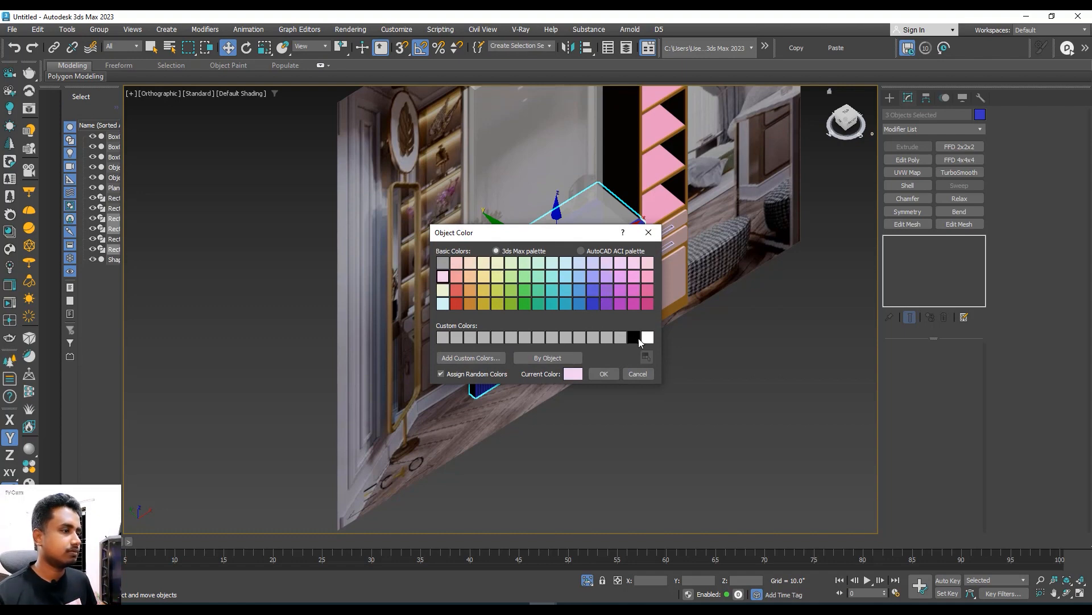
left_click(603, 374)
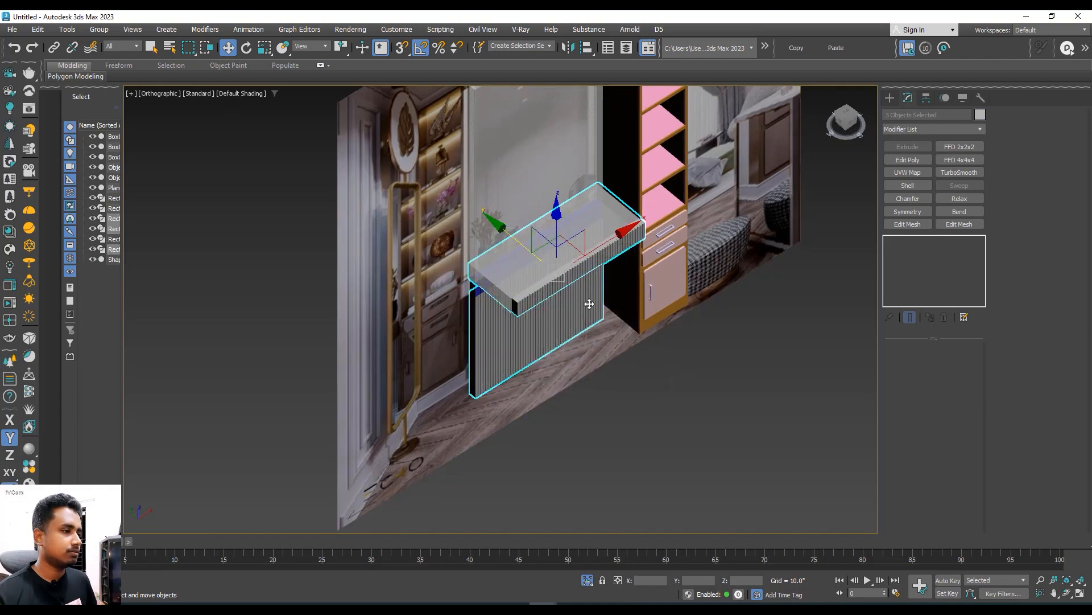
- Select only the drawer band and turn off its see-through display
middle_click_drag(588, 302, 579, 309)
left_click(515, 273)
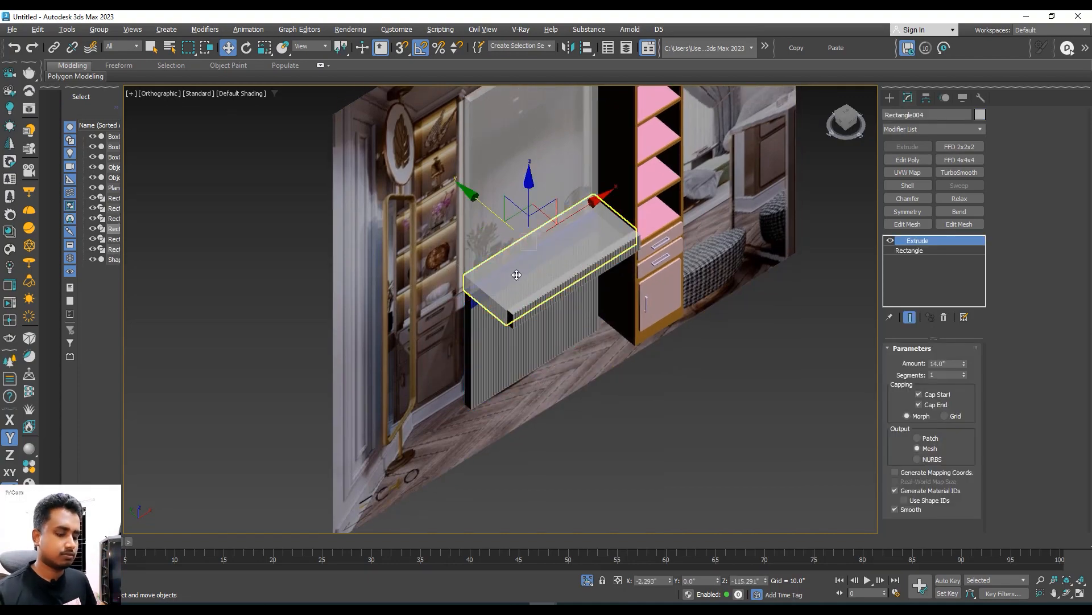
key("alt+x")
scroll(512, 250, "up", 3)
middle_click_drag(514, 272, 529, 216, "alt")
- Delete the blue fluted strip between the drawer band and lower panel, and undo the deletion
left_click(532, 243)
key("Delete")
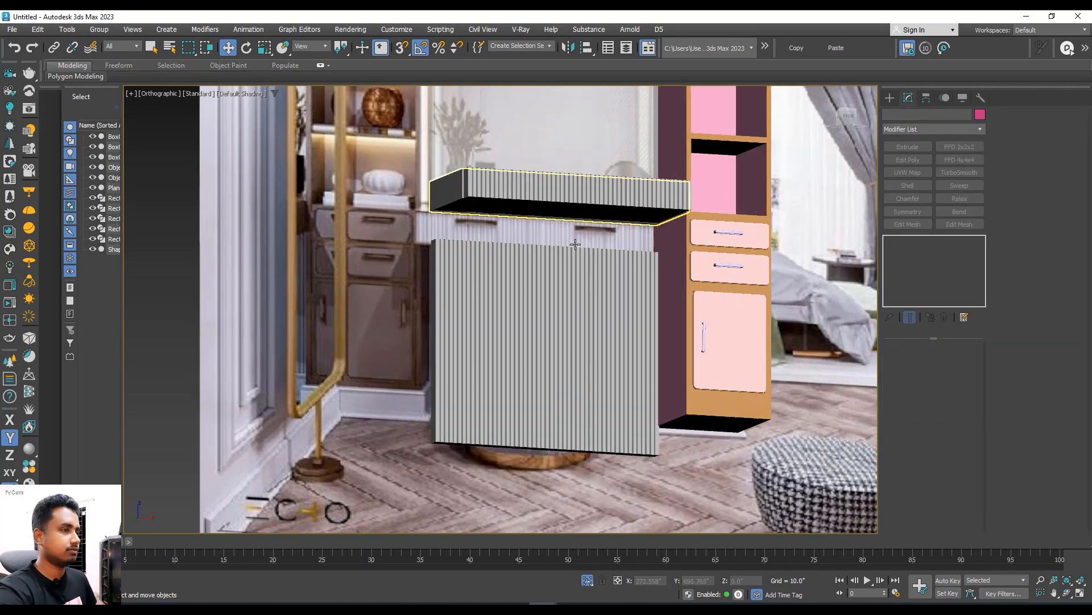
key("ctrl+z")
middle_click_drag(543, 243, 547, 257, "alt")
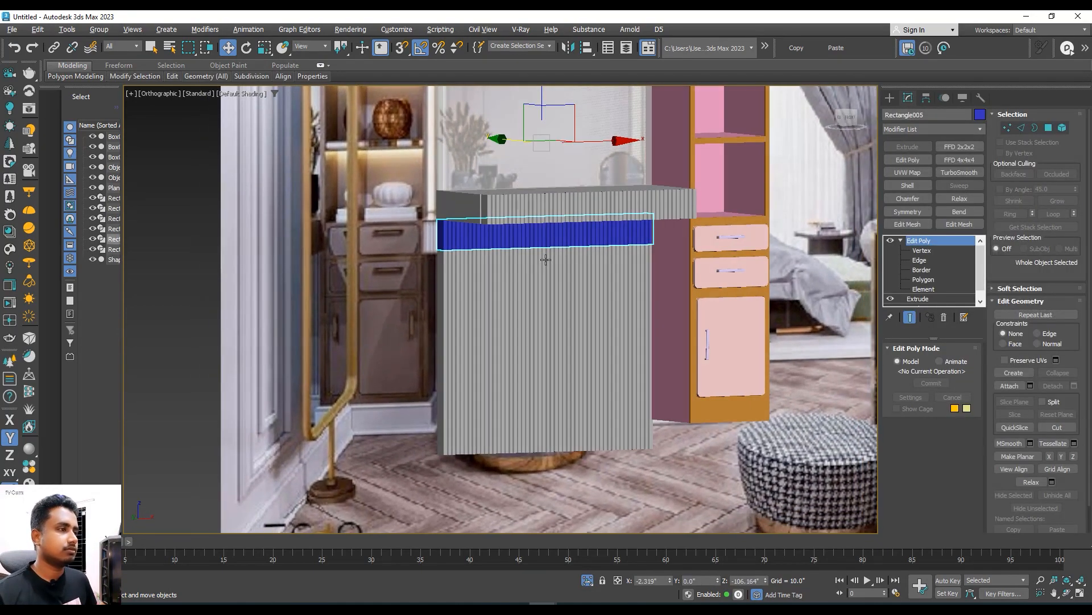
- Delete the blue fluted strip between the drawer band and the lower panel
left_click(750, 415)
left_click(564, 346)
middle_click_drag(564, 345, 521, 310, "alt")
scroll(521, 278, "down", 2)
scroll(521, 274, "up", 2)
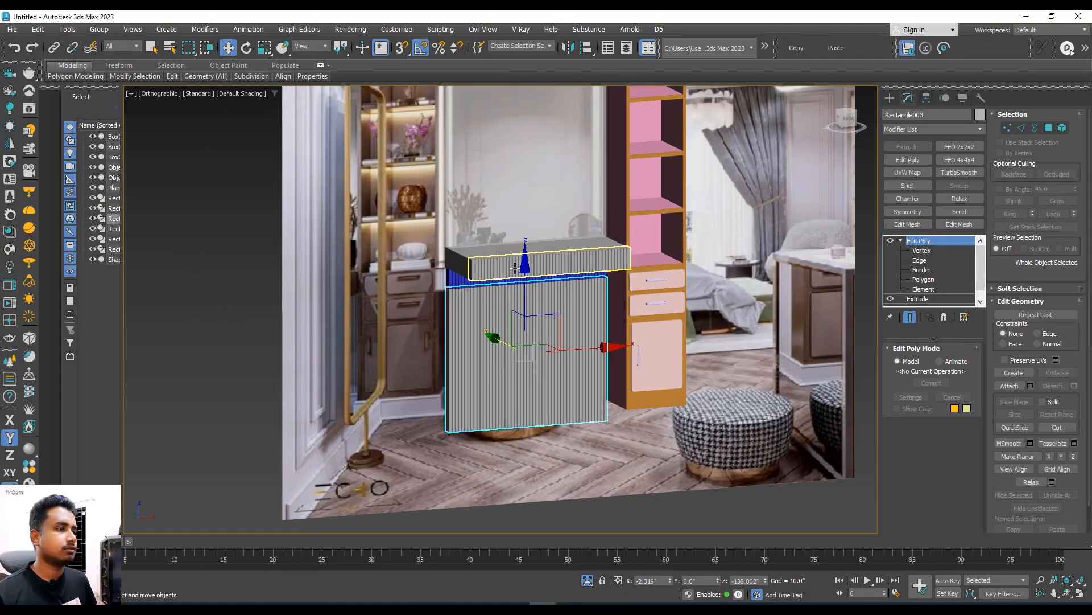
left_click(509, 270)
middle_click_drag(509, 269, 522, 289, "alt")
left_click(519, 290)
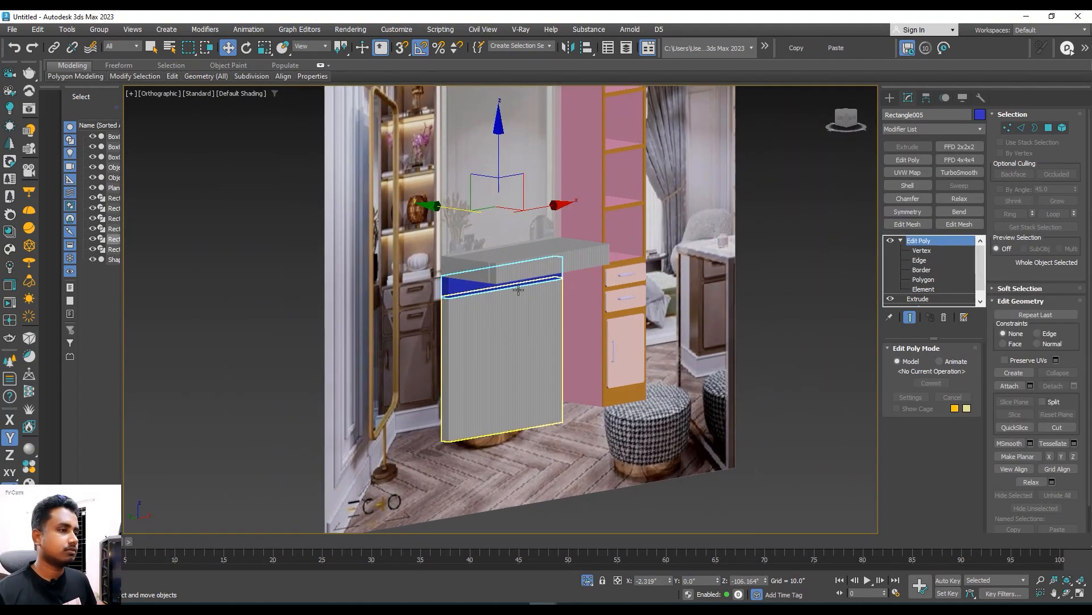
key("Delete")
- Raise the lower fluted panel's top vertices to meet the underside of the drawer band and leave vertex editing
key("f")
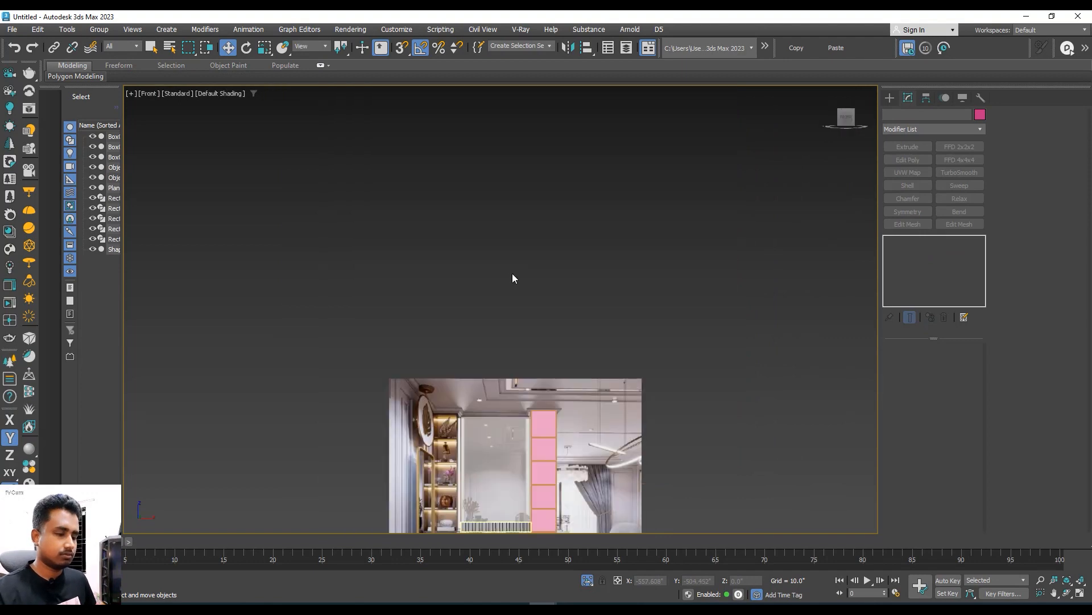
key("z")
scroll(512, 277, "down", 4)
left_click(503, 299)
key("z")
left_click(922, 251)
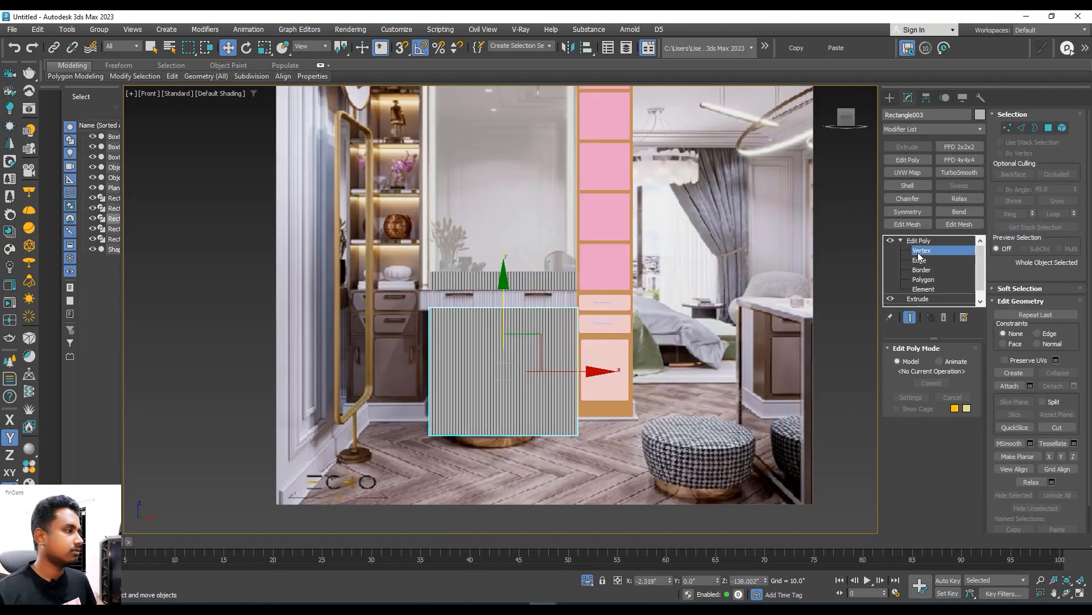
scroll(463, 289, "up", 2)
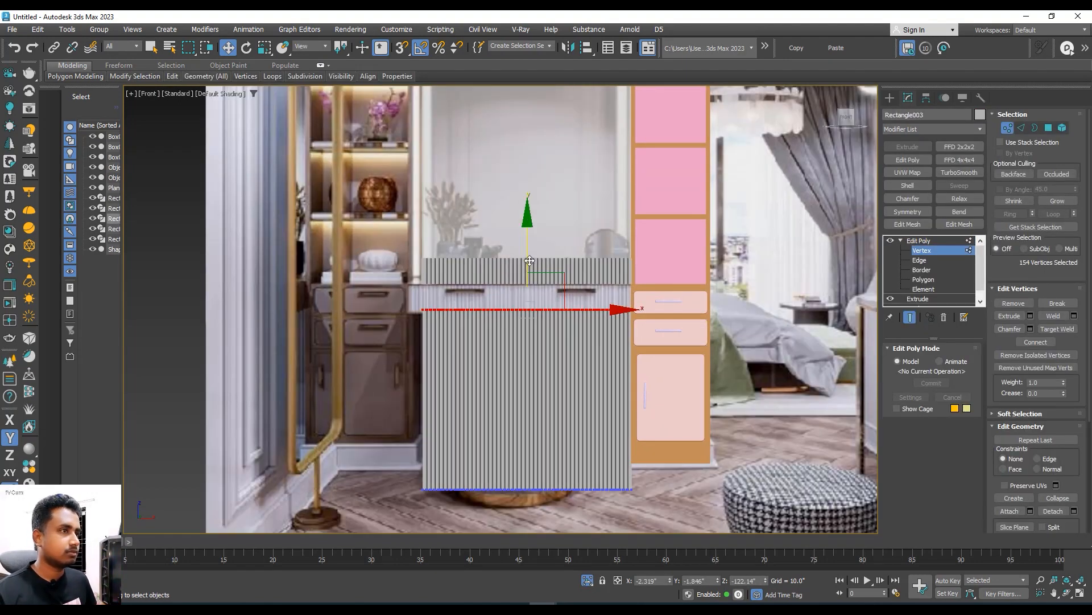
middle_click_drag(508, 202, 456, 203)
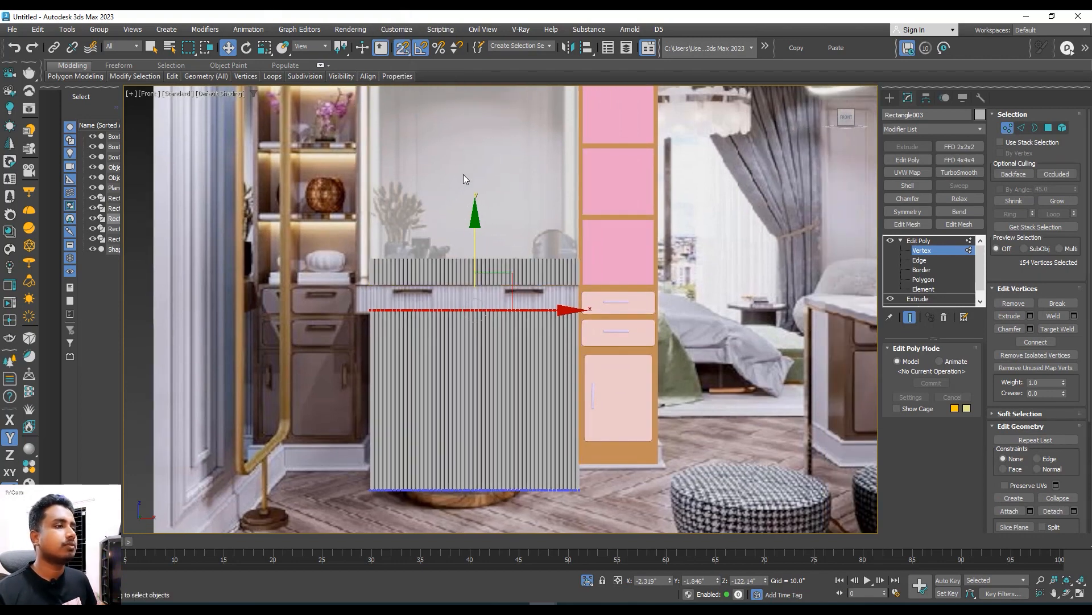
left_click_drag(481, 228, 377, 289)
middle_click_drag(432, 295, 489, 313, "alt")
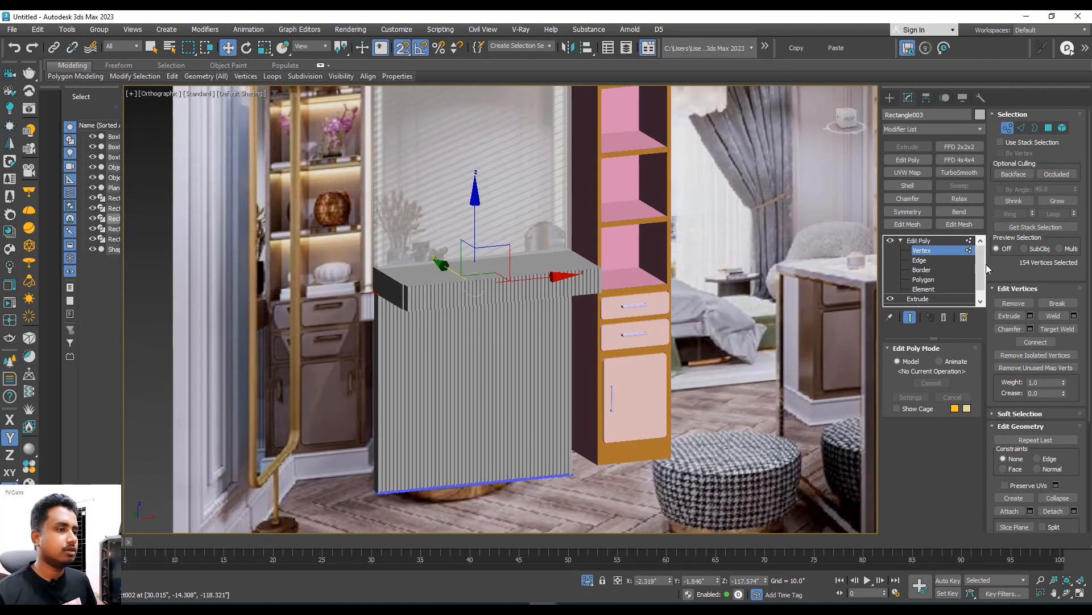
left_click(926, 241)
- Hide the reference image plane in the front view
scroll(581, 268, "down", 5)
middle_click_drag(532, 263, 484, 250, "alt")
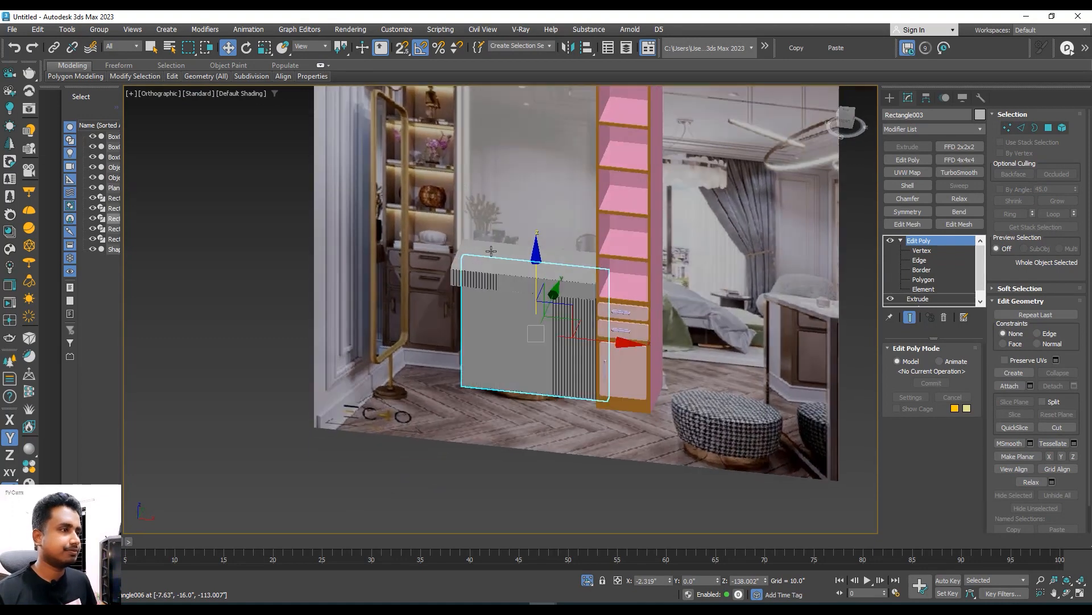
key("f")
left_click(597, 225)
right_click(600, 182)
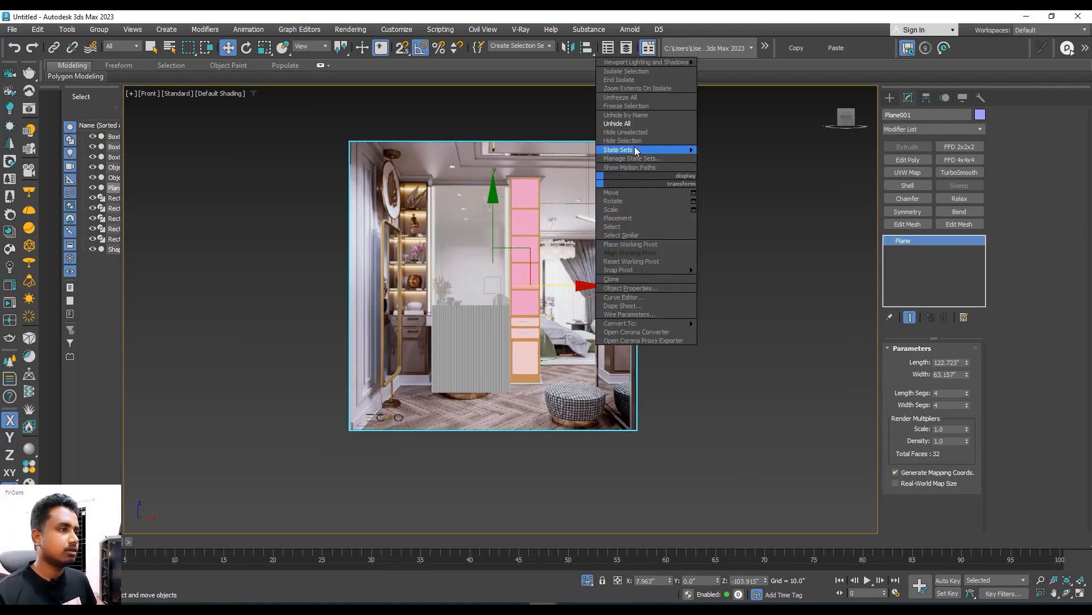
left_click(623, 141)
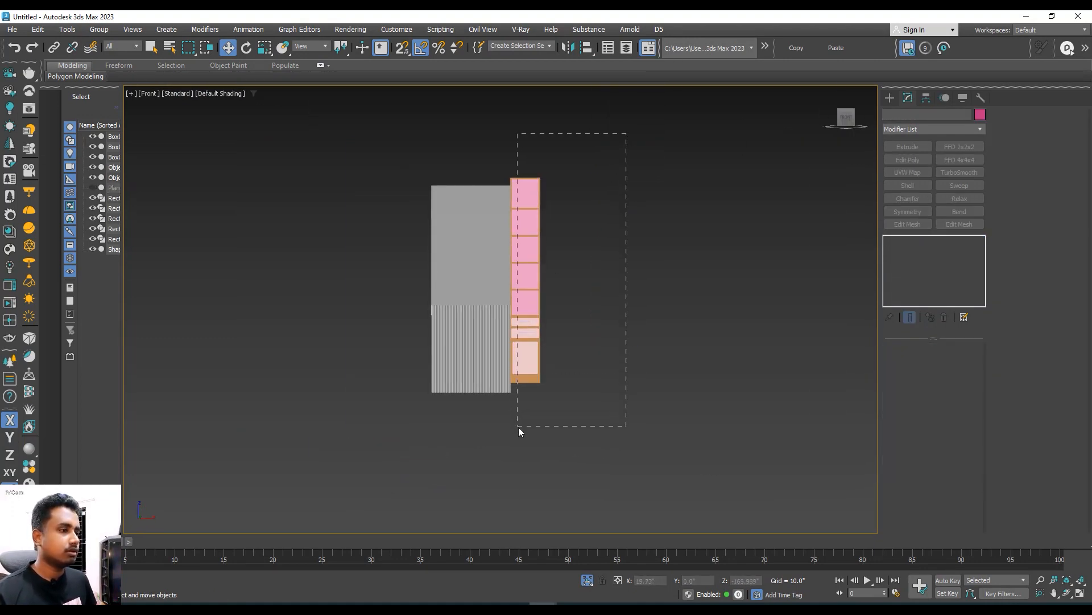
left_click_drag(519, 431, 519, 432)
left_click_drag(588, 318, 414, 318, "shift")
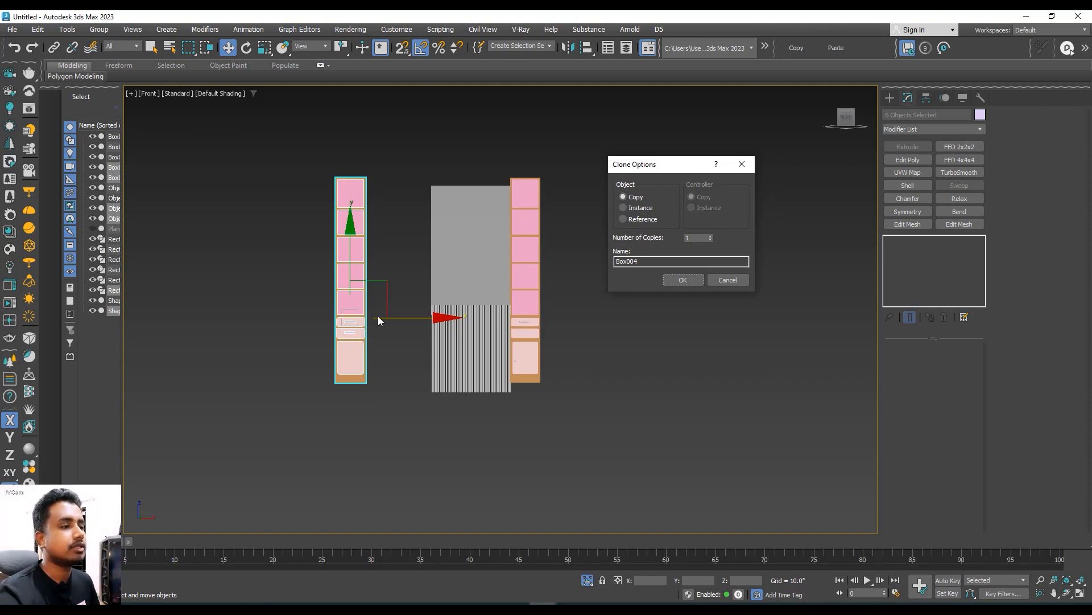
left_click(683, 280)
middle_click_drag(378, 316, 360, 276)
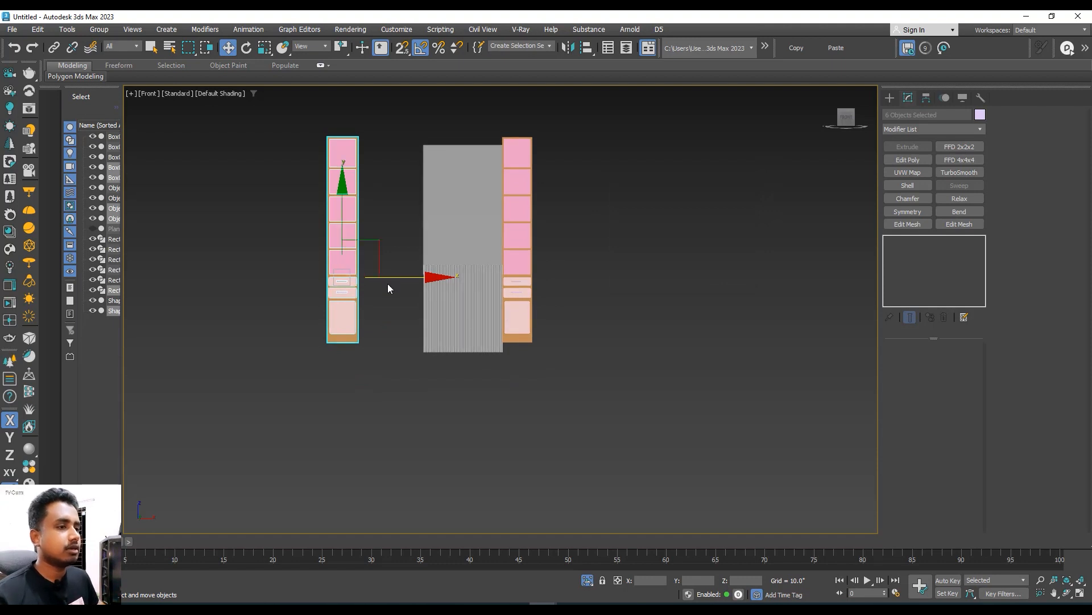
left_click_drag(395, 277, 370, 276)
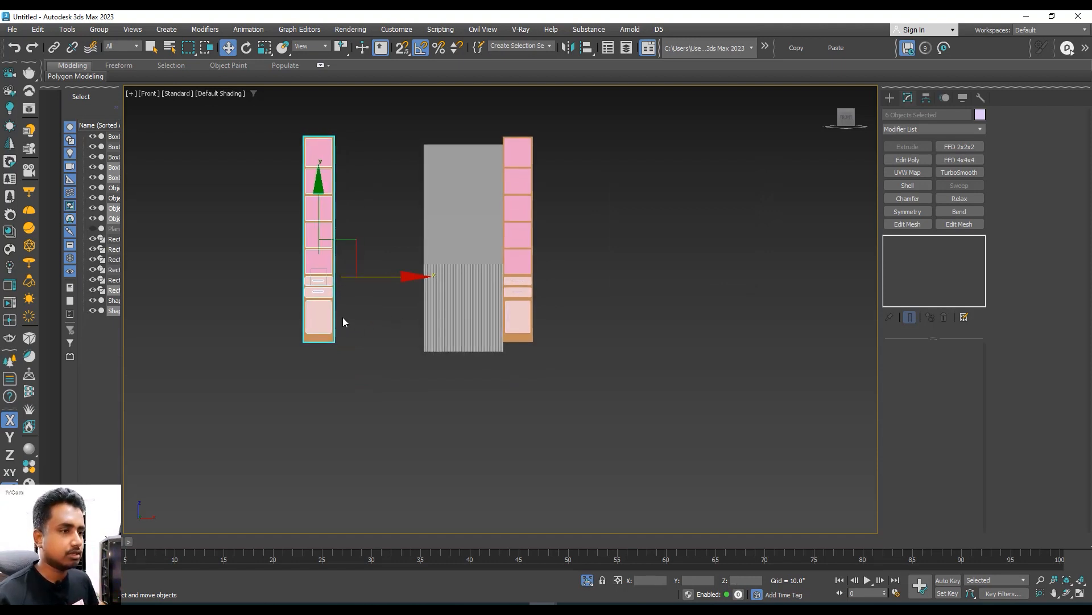
scroll(343, 322, "up", 5)
key("Delete")
scroll(341, 268, "down", 7)
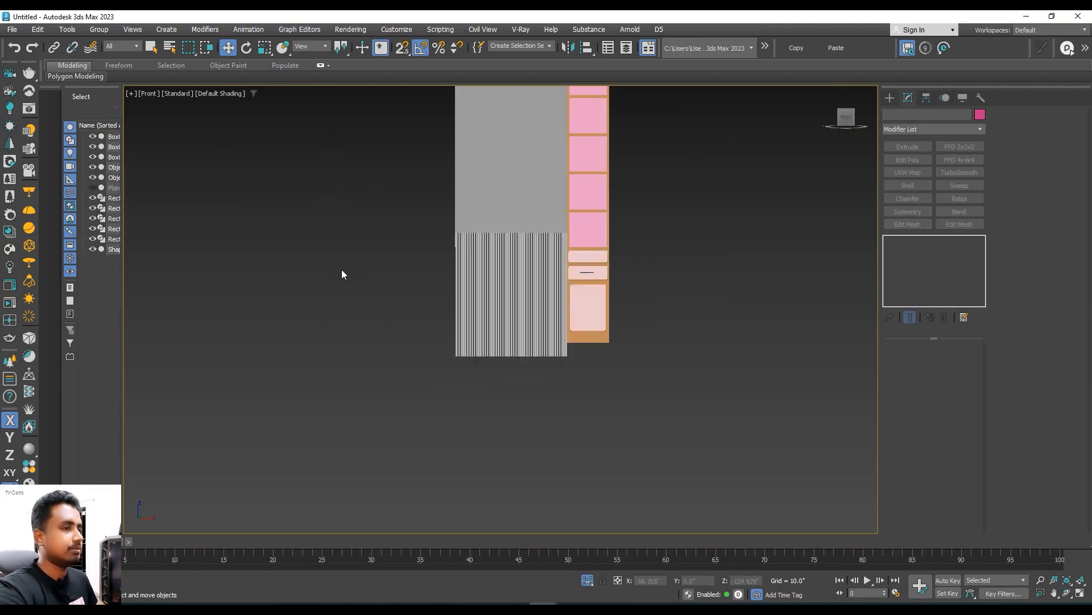
- Clone the complete tall shelf cabinet as an instance and snap it against the opposite side of the dressing table
left_click_drag(456, 354, 457, 353)
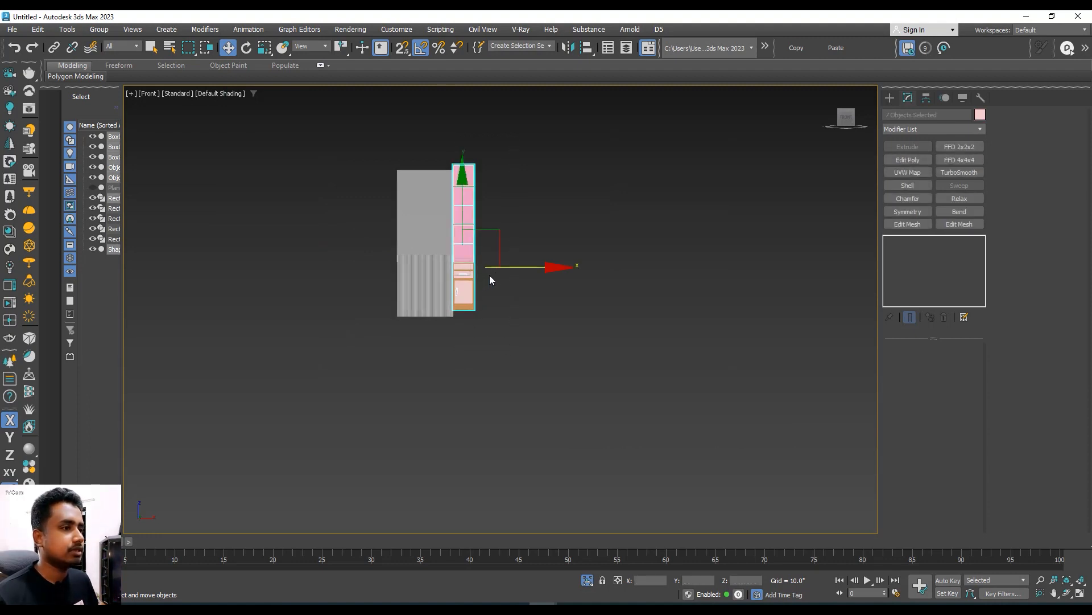
left_click_drag(489, 267, 364, 267, "shift")
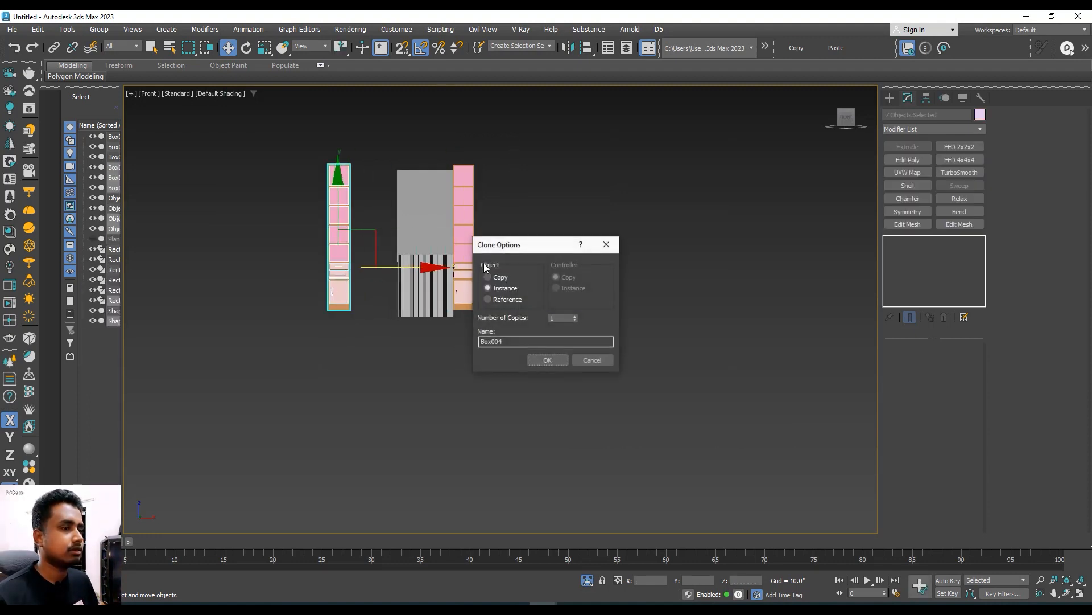
left_click(546, 361)
scroll(353, 205, "up", 5)
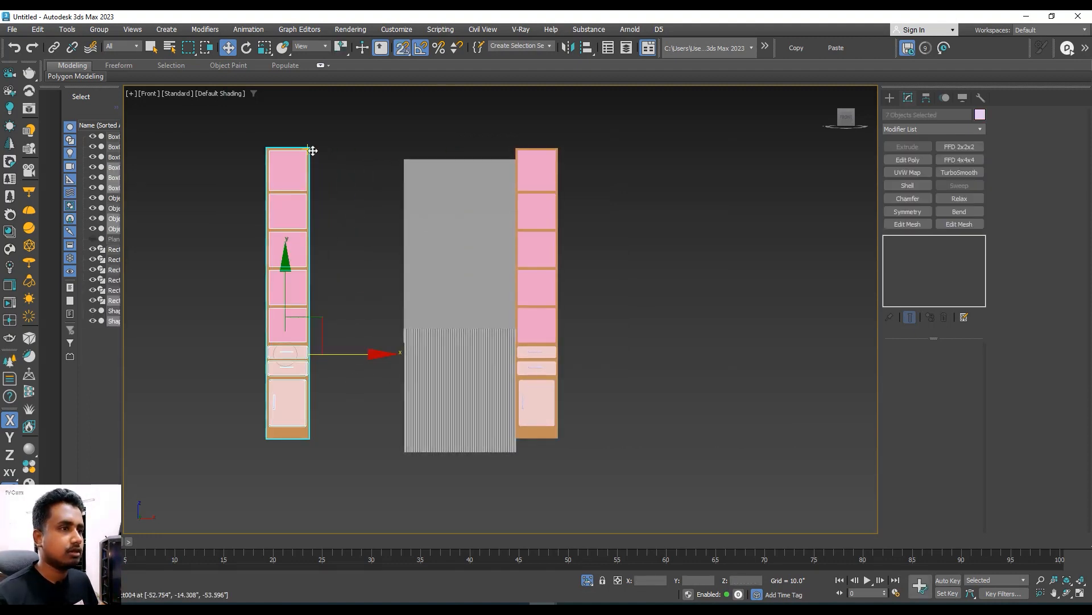
left_click_drag(308, 148, 402, 148)
middle_click_drag(488, 272, 505, 223)
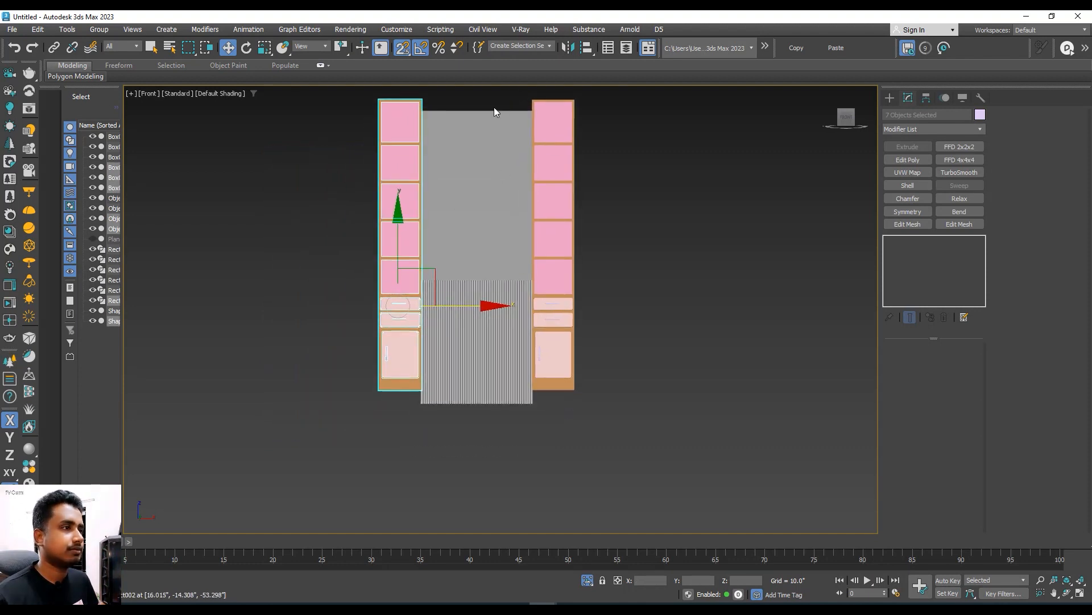
- Raise the central mirror panel and dressing table parts together until their base lines up with the bottom of the cabinets
left_click_drag(449, 445, 449, 443)
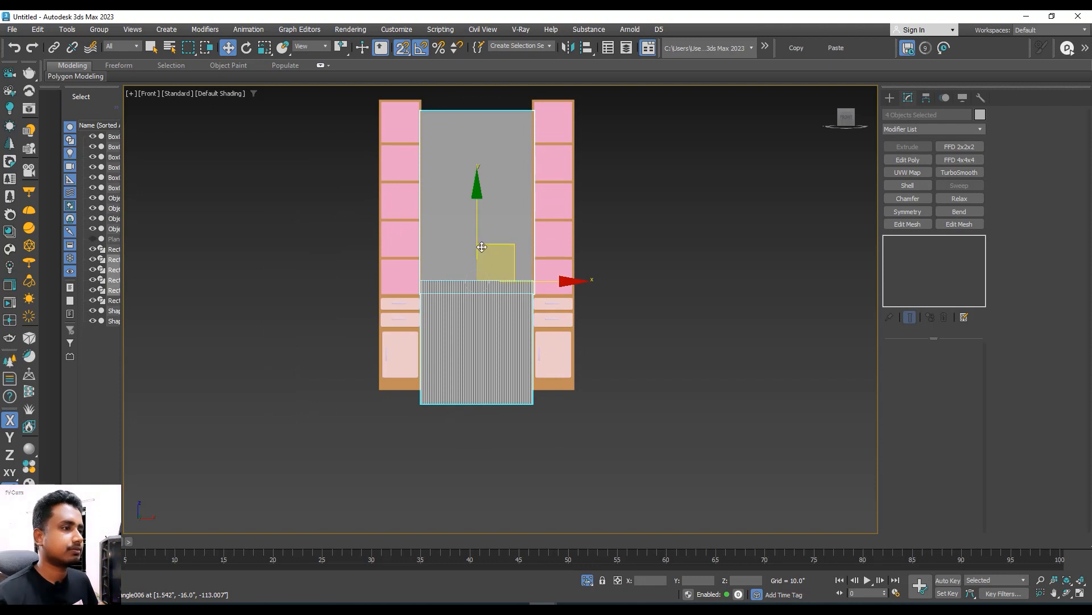
left_click_drag(482, 247, 430, 389)
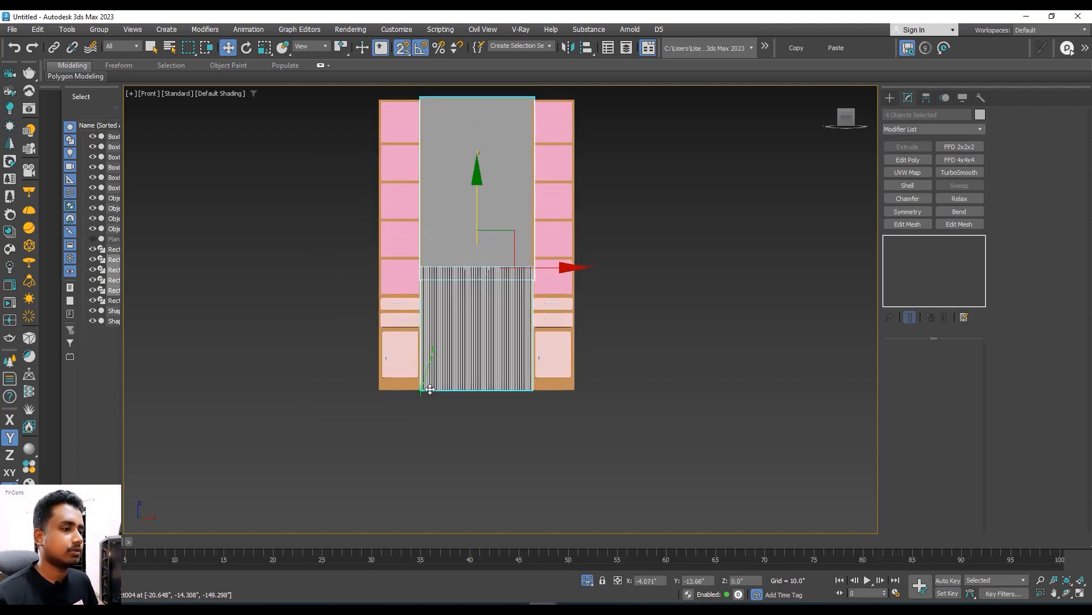
middle_click_drag(443, 296, 426, 387)
- Lower the top vertices of the central back panel to snap level with the cabinet tops and leave vertex editing
left_click(482, 246)
middle_click_drag(482, 246, 481, 255)
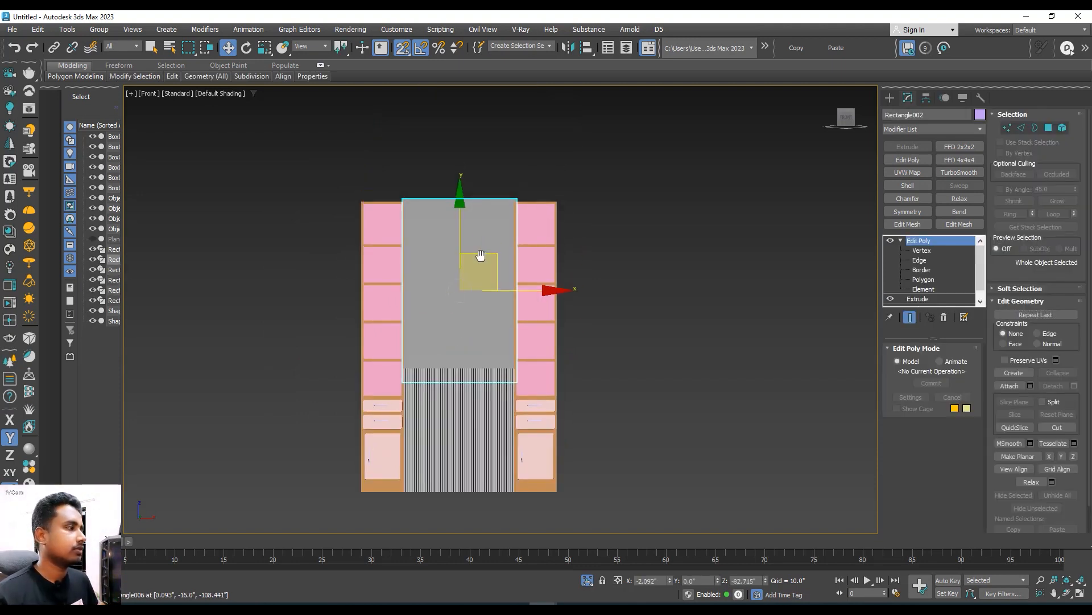
left_click(915, 251)
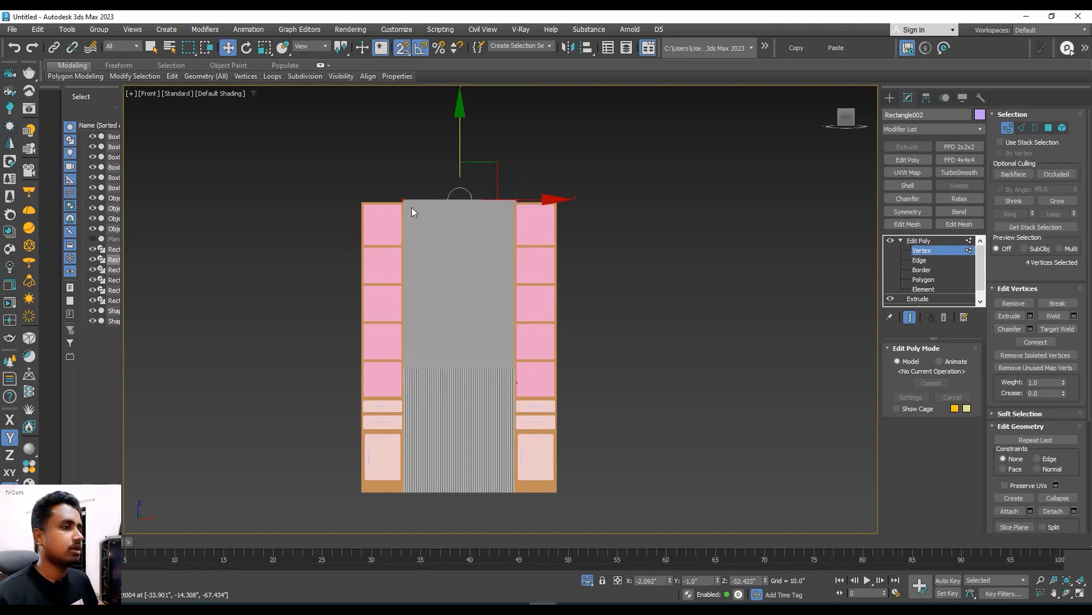
scroll(412, 212, "up", 3)
mouse_move(400, 196)
left_mouse_down()
mouse_move(400, 152)
mouse_move(403, 187)
left_mouse_up()
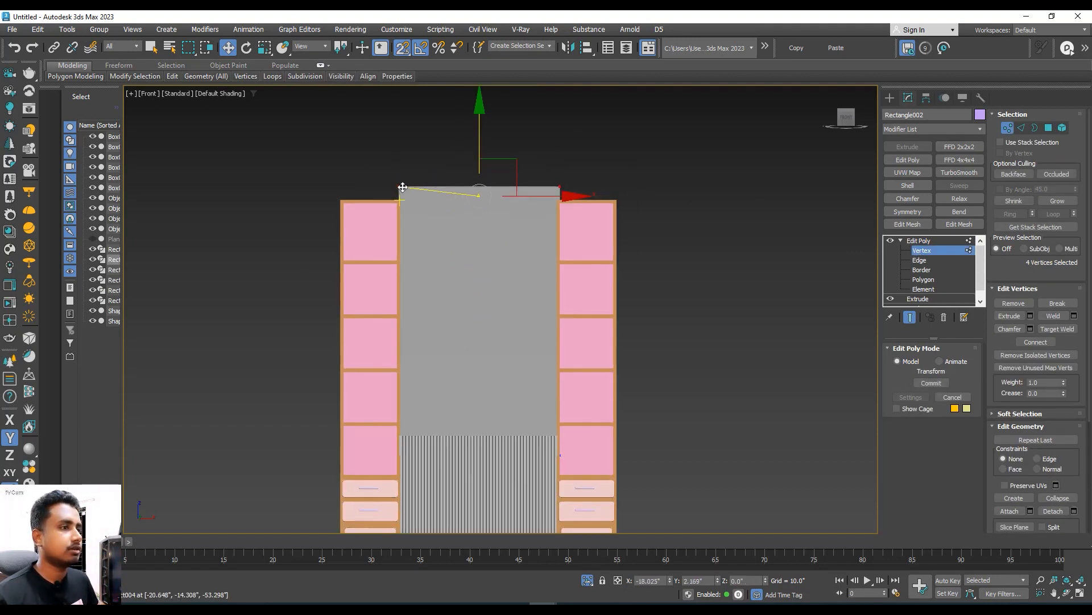
left_click(917, 242)
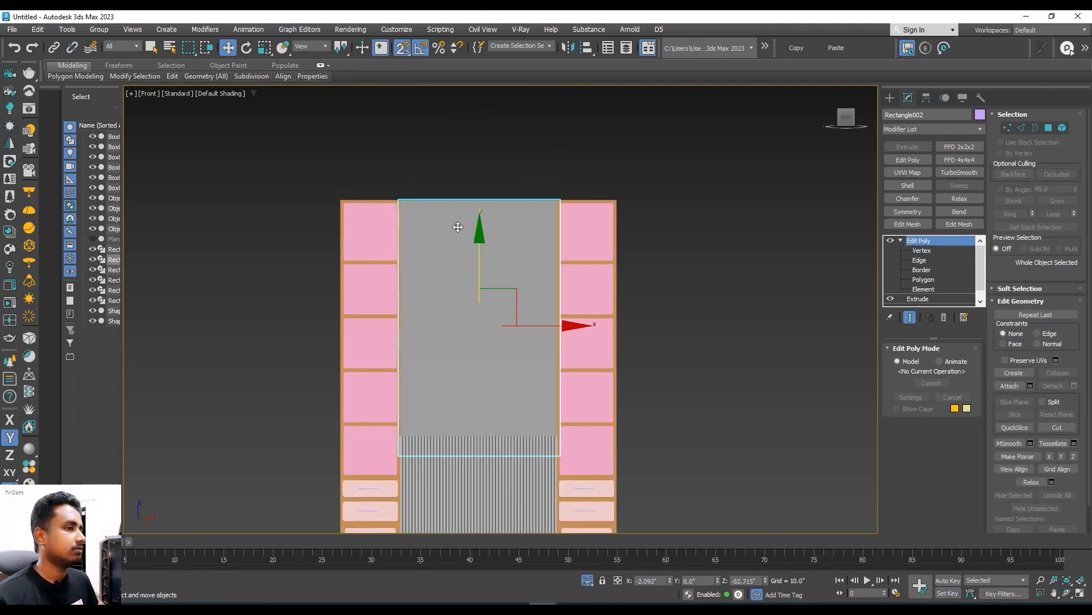
- Unhide all objects to bring the reference image plane back
scroll(460, 231, "down", 4)
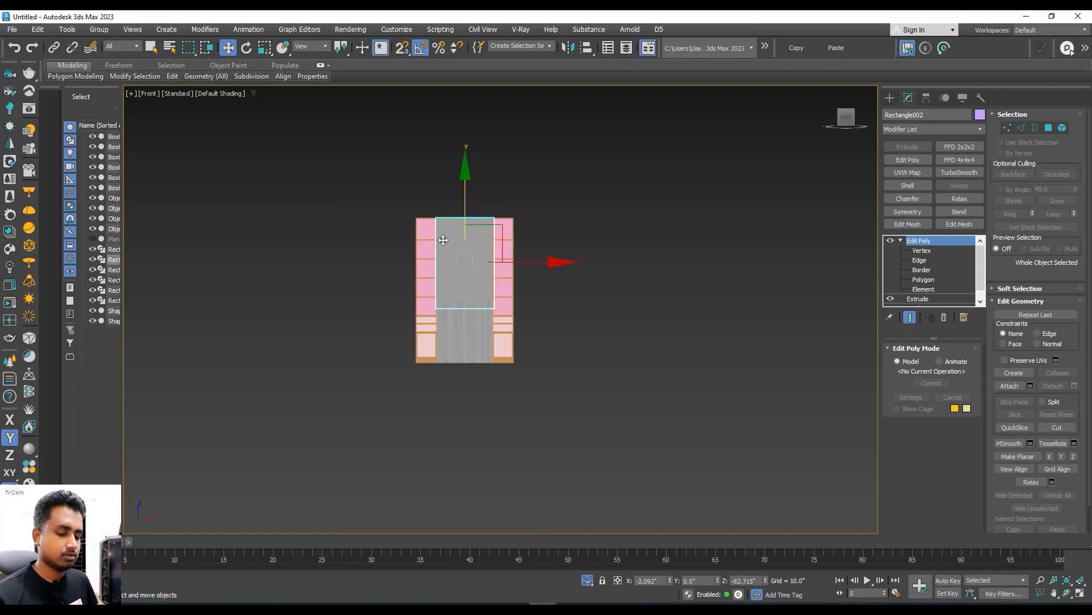
scroll(449, 250, "up", 6)
middle_click_drag(449, 264, 580, 305, "alt")
scroll(549, 238, "down", 5)
scroll(541, 277, "up", 5)
scroll(670, 376, "up", 3)
scroll(669, 376, "down", 6)
right_click(591, 289)
left_click(636, 234)
scroll(619, 270, "down", 6)
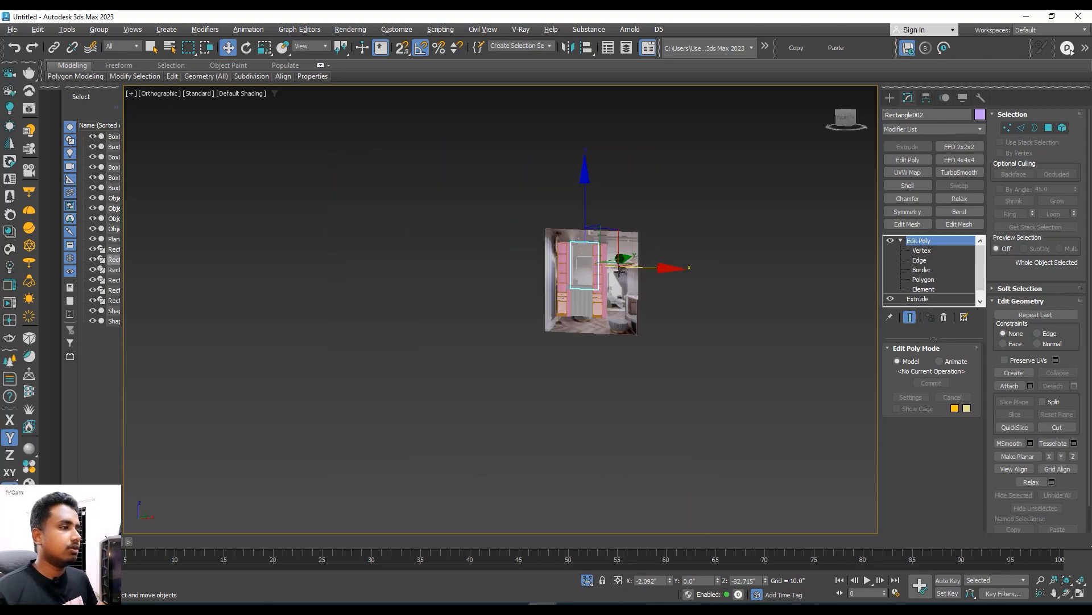
- Turn snapping off and move the reference image plane along X until it stands beside the furniture model
middle_click_drag(619, 272, 684, 311, "alt")
left_click(618, 293)
key("s")
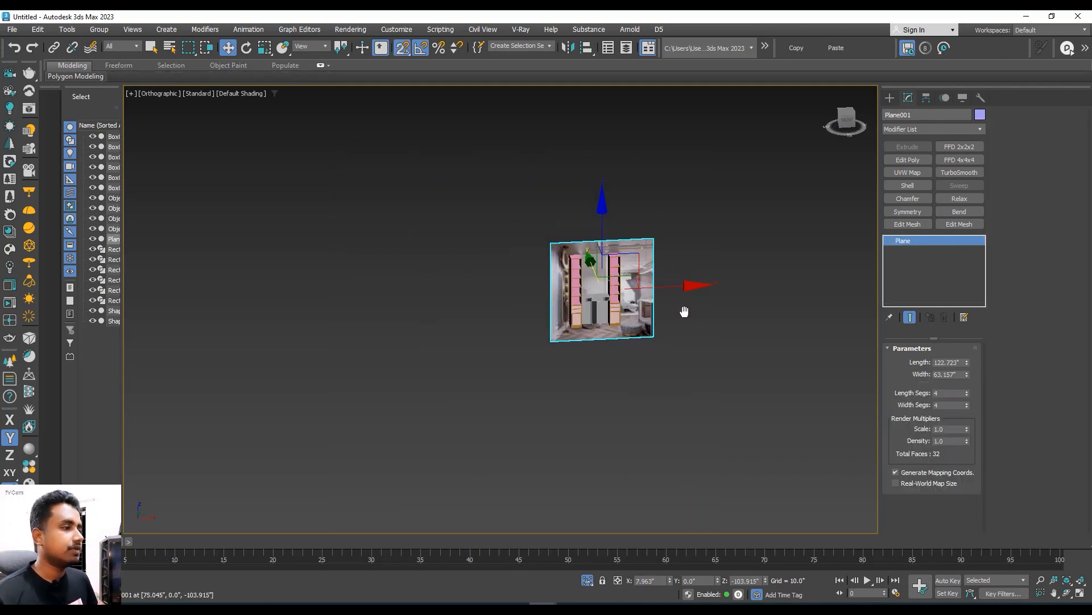
key("s")
left_click_drag(664, 289, 569, 299)
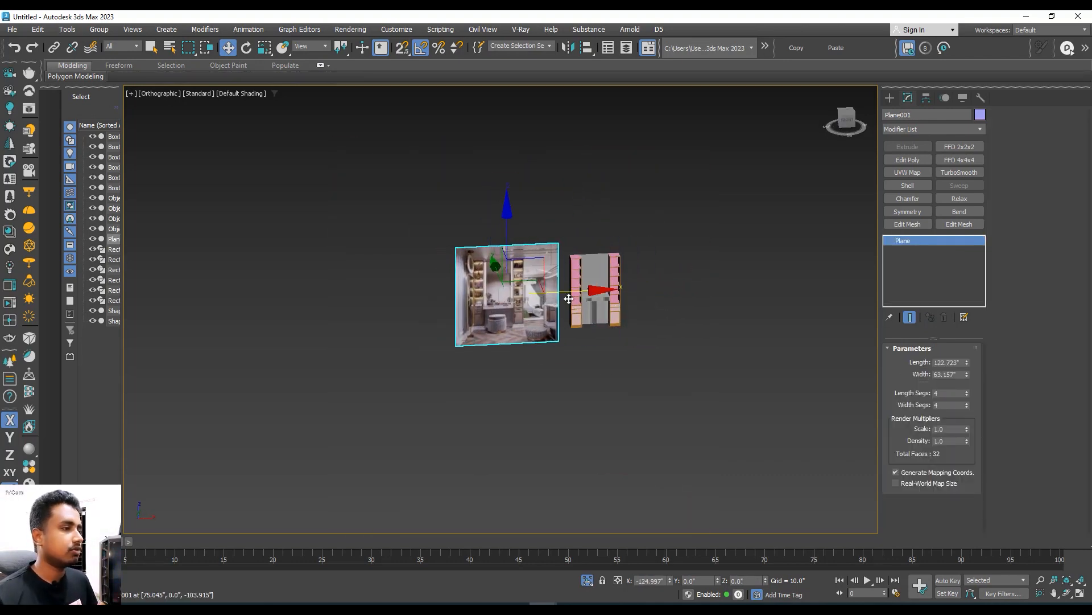
scroll(584, 303, "up", 6)
middle_click_drag(590, 280, 610, 288, "alt")
scroll(551, 306, "up", 2)
middle_click_drag(551, 306, 525, 302)
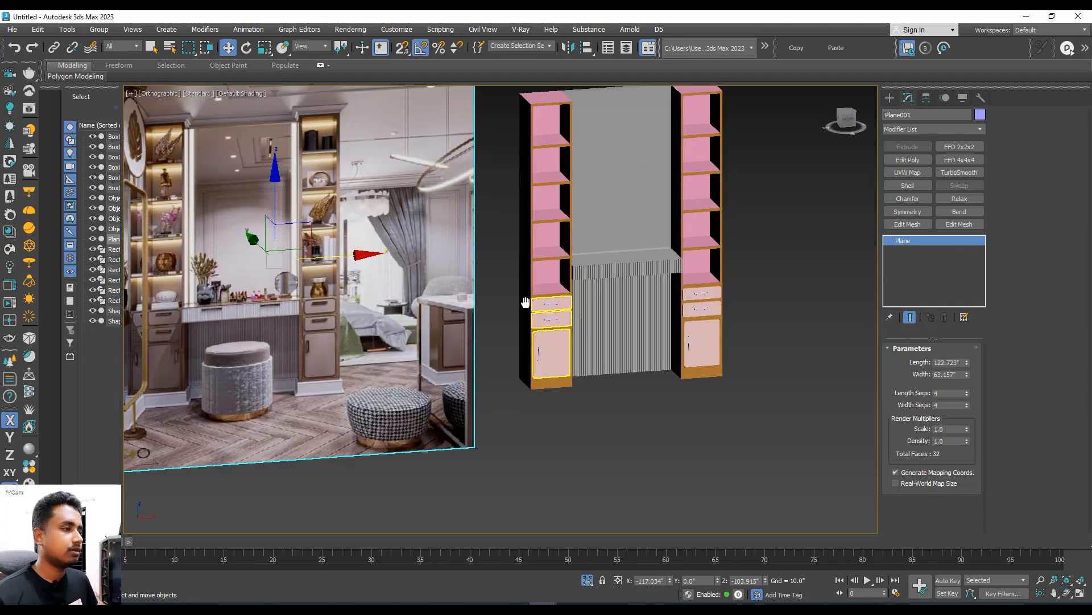
scroll(525, 302, "down", 5)
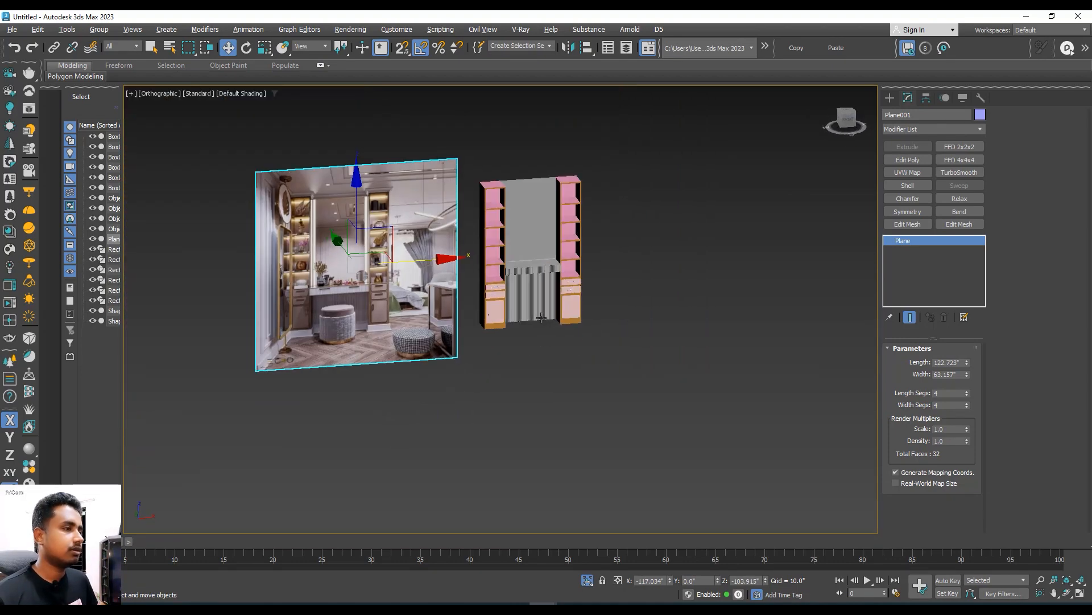
- Create a large horizontal plane about 695 inches long and 395 inches wide for the floor
left_click(891, 99)
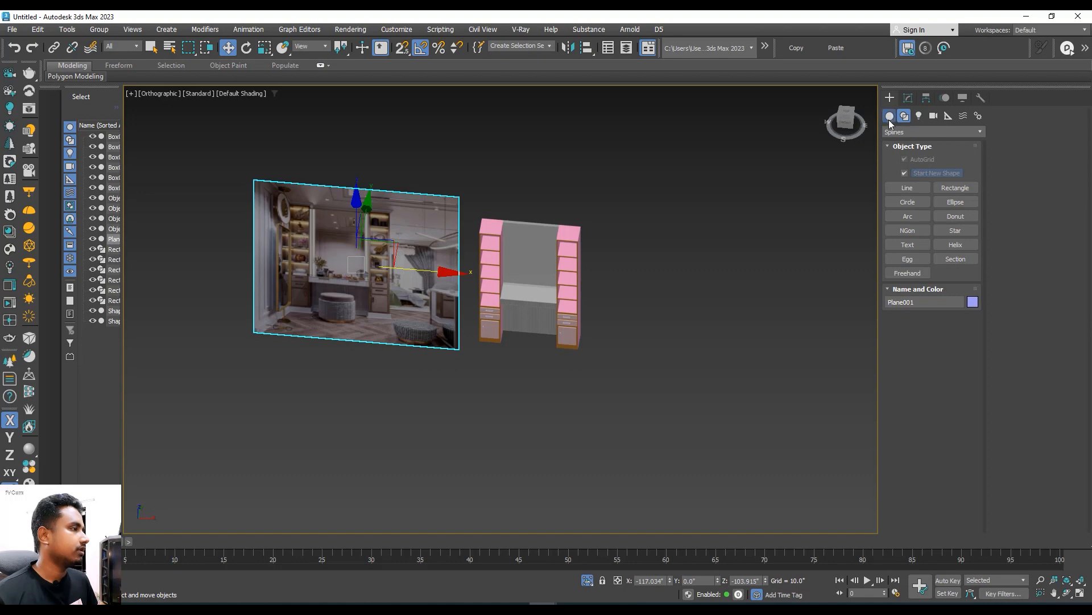
left_click(890, 117)
left_click(956, 229)
scroll(694, 195, "down", 4)
left_click_drag(708, 177, 451, 415)
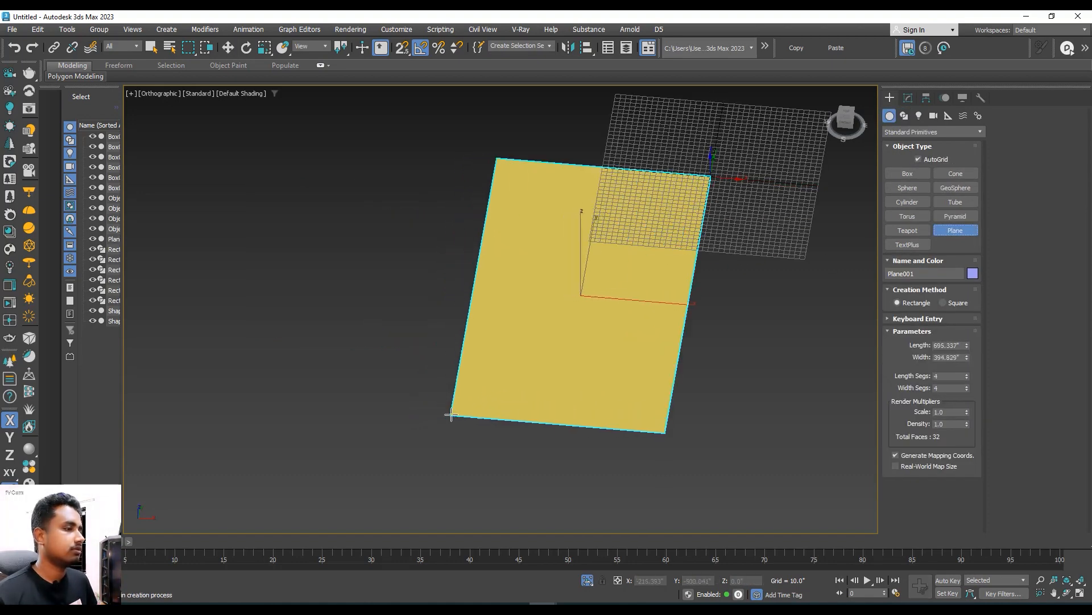
middle_click_drag(511, 383, 455, 420)
- Reset the new plane's X and Y position to 0 and switch to the front view
key("w")
middle_click_drag(541, 359, 563, 331, "alt")
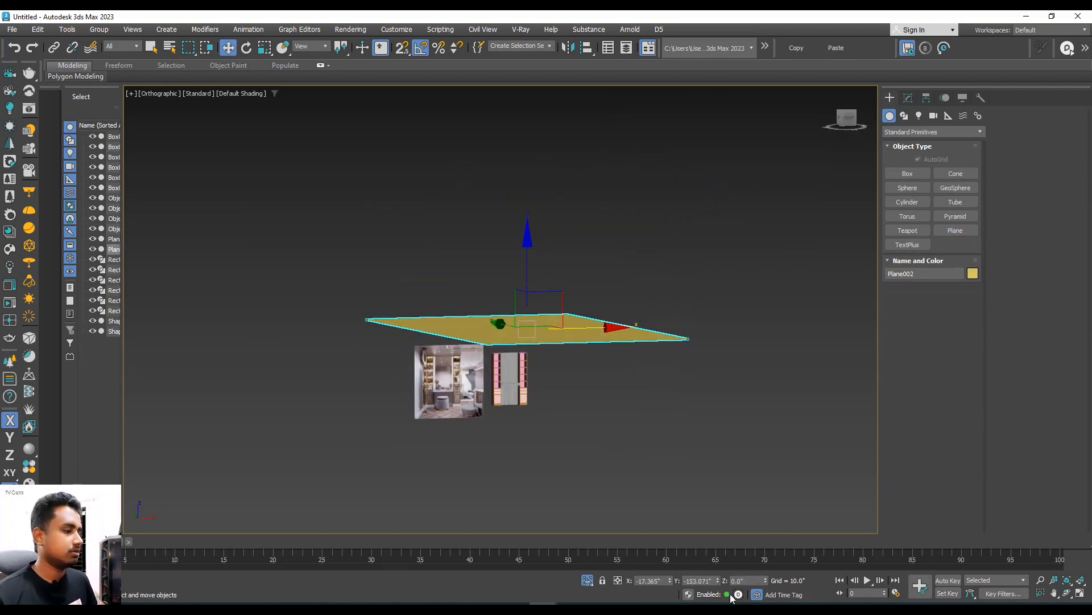
right_click(718, 581)
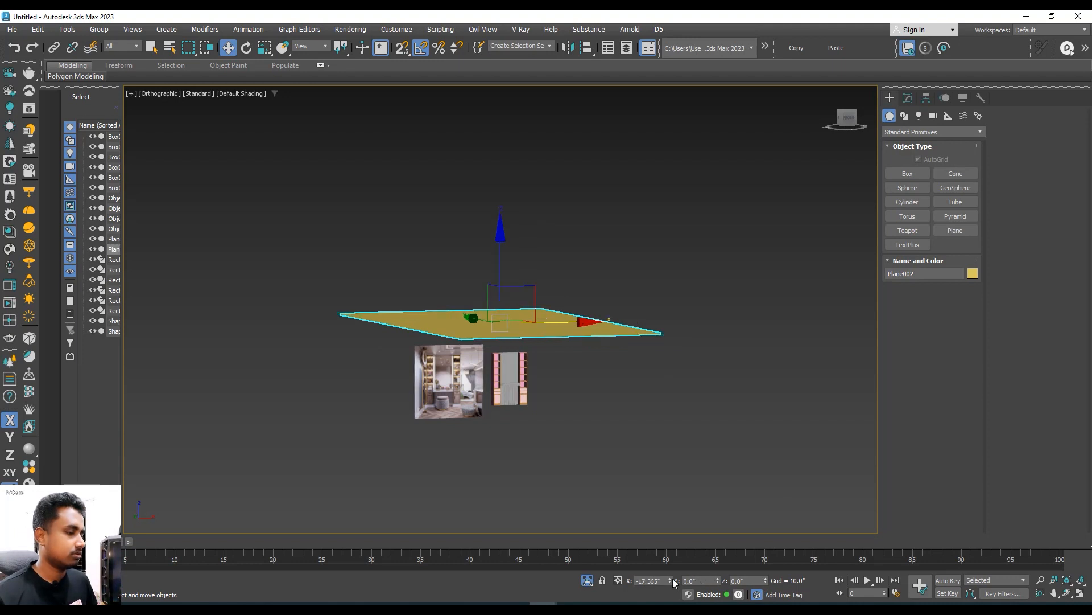
right_click(672, 581)
key("f")
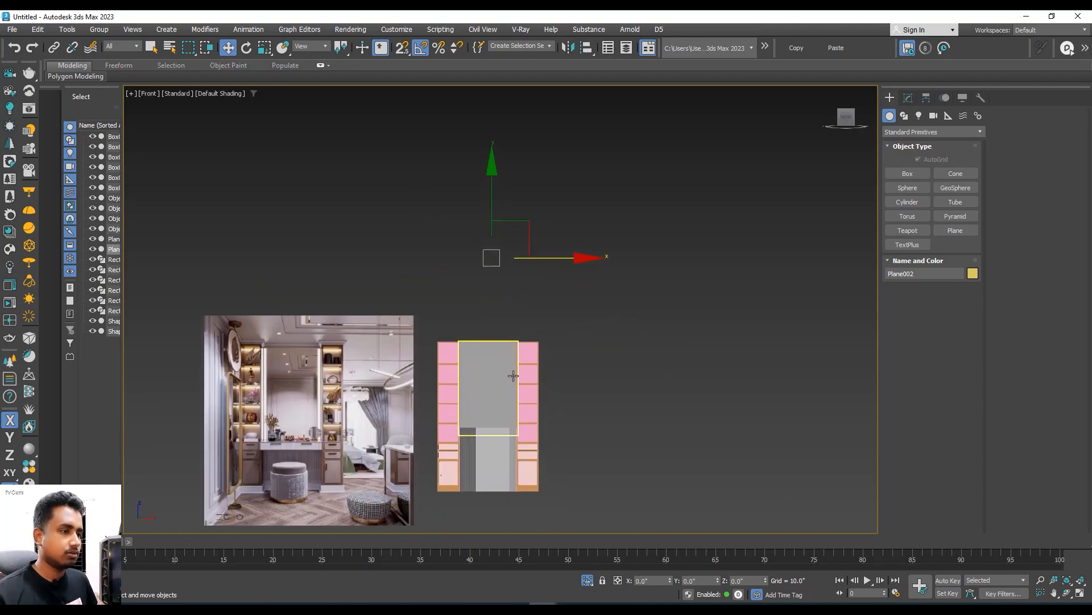
- Select all the furniture and the reference image in wireframe and raise them until the furniture's base meets the floor plane
scroll(513, 376, "down", 5)
middle_click_drag(539, 358, 566, 319)
key("F3")
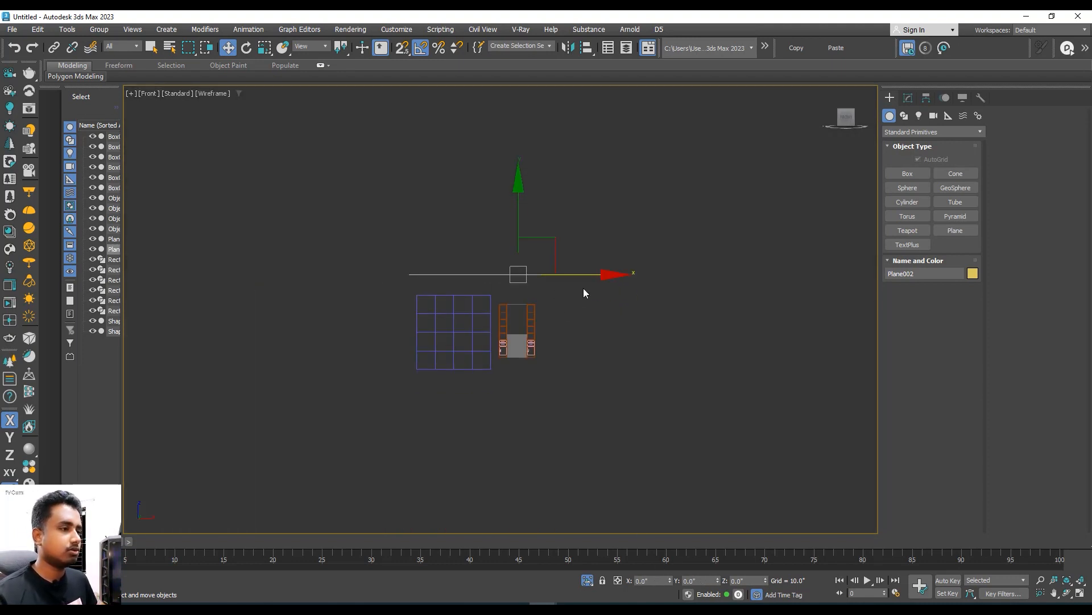
left_click_drag(584, 293, 291, 434)
mouse_move(512, 288)
middle_mouse_down()
mouse_move(508, 313)
mouse_move(451, 325)
middle_mouse_up()
key("F3")
key("F3")
left_click_drag(266, 474, 266, 473)
middle_click_drag(483, 373, 482, 395)
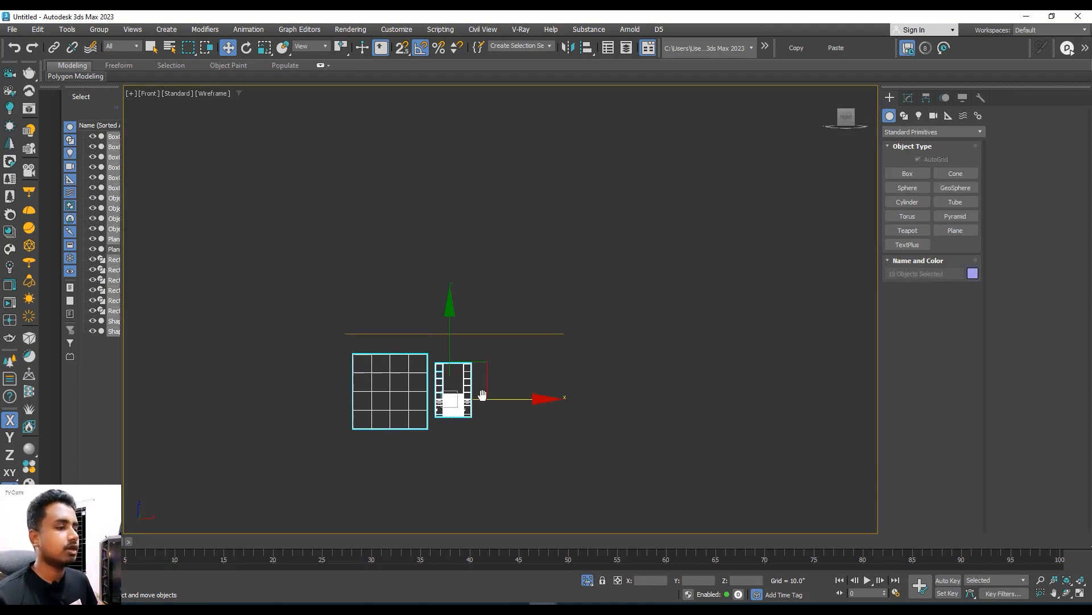
left_click_drag(451, 353, 459, 266)
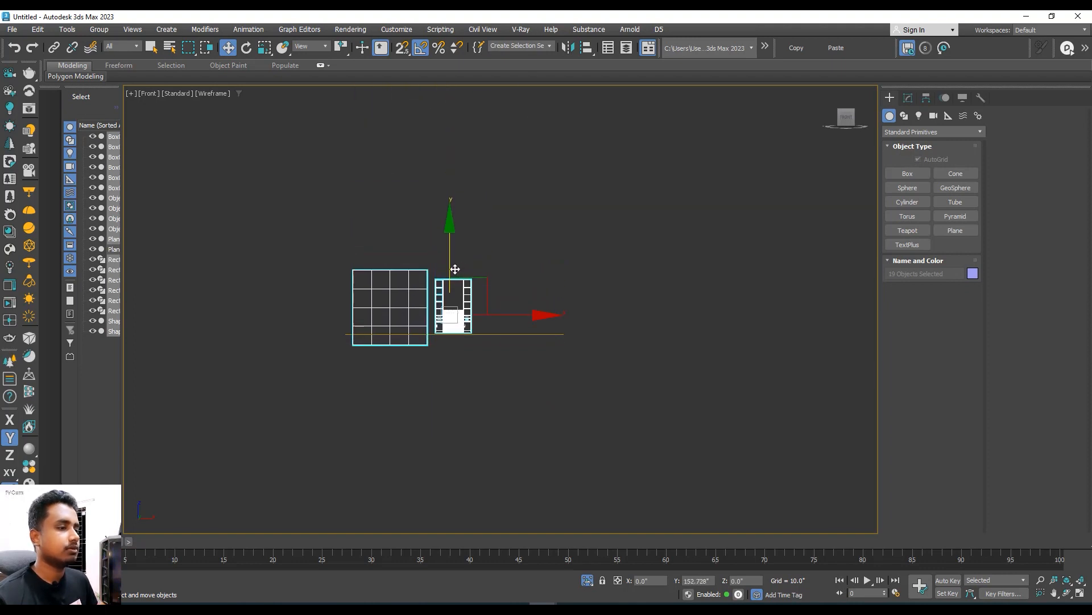
key("F3")
- Switch to the perspective view and raise the reference image plane along Z until its lower edge sits on the floor
left_click(408, 326)
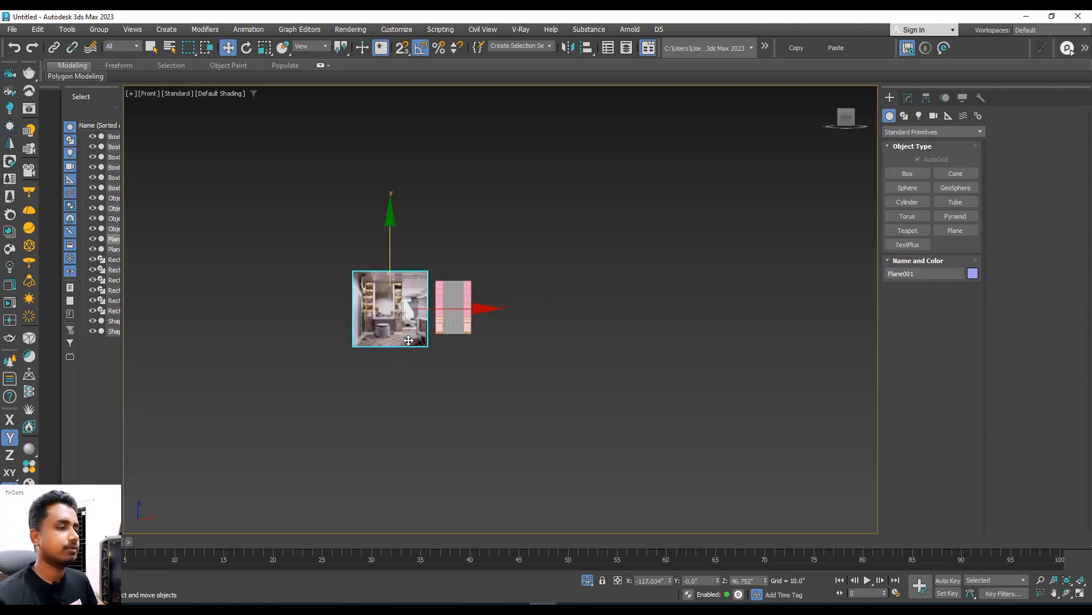
middle_click_drag(409, 327, 412, 341, "alt")
key("p")
key("z")
scroll(454, 348, "down", 5)
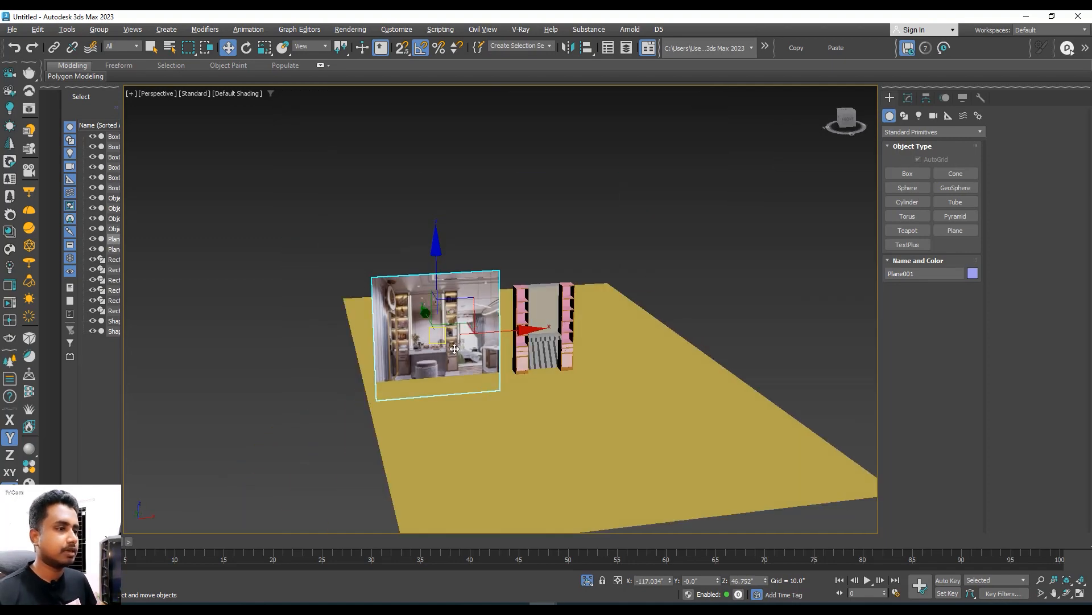
mouse_move(441, 296)
left_mouse_down()
mouse_move(441, 269)
mouse_move(441, 283)
left_mouse_up()
- Change the floor plane's object color to light pink
left_click(461, 383)
key("m")
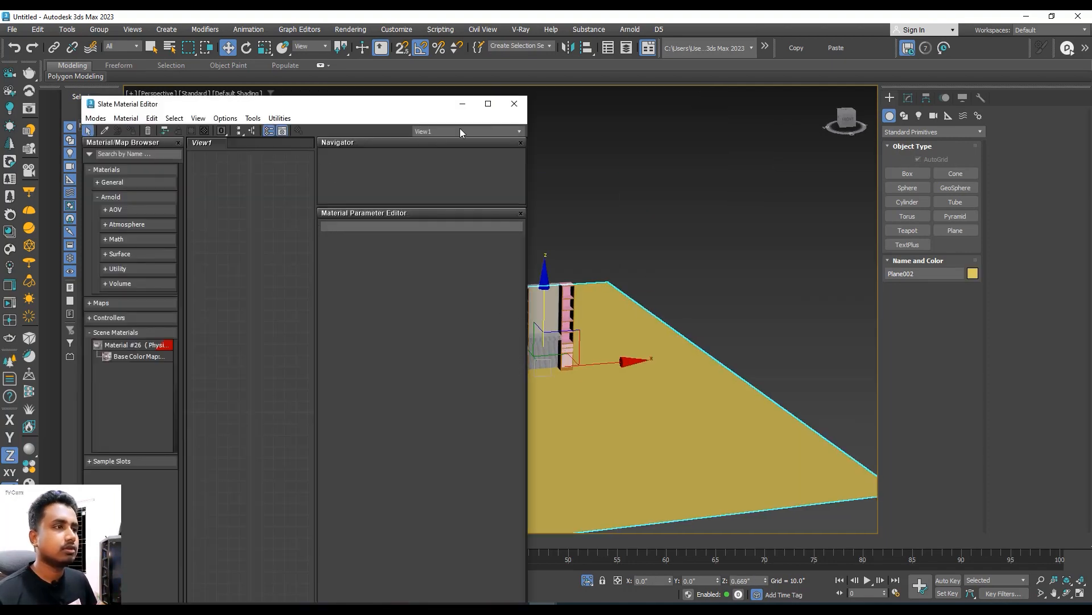
left_click(514, 103)
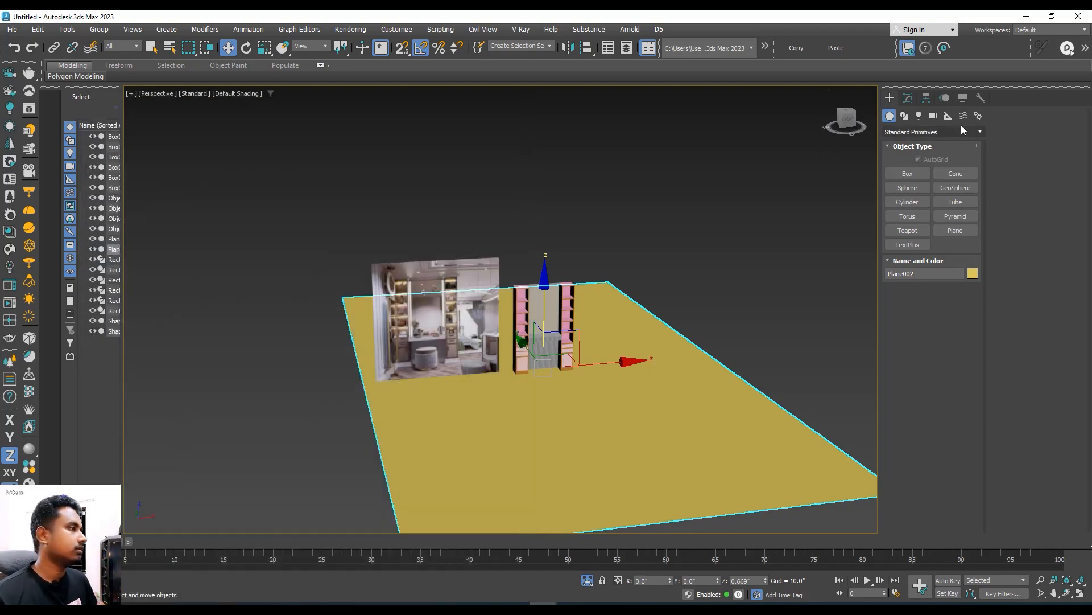
left_click(908, 99)
left_click(979, 115)
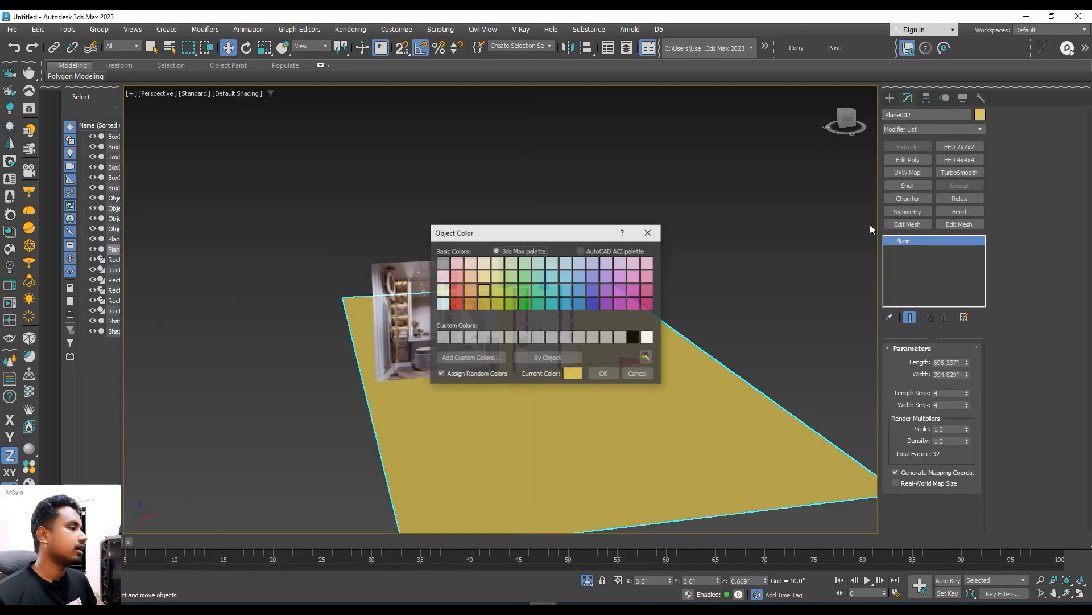
left_click(480, 336)
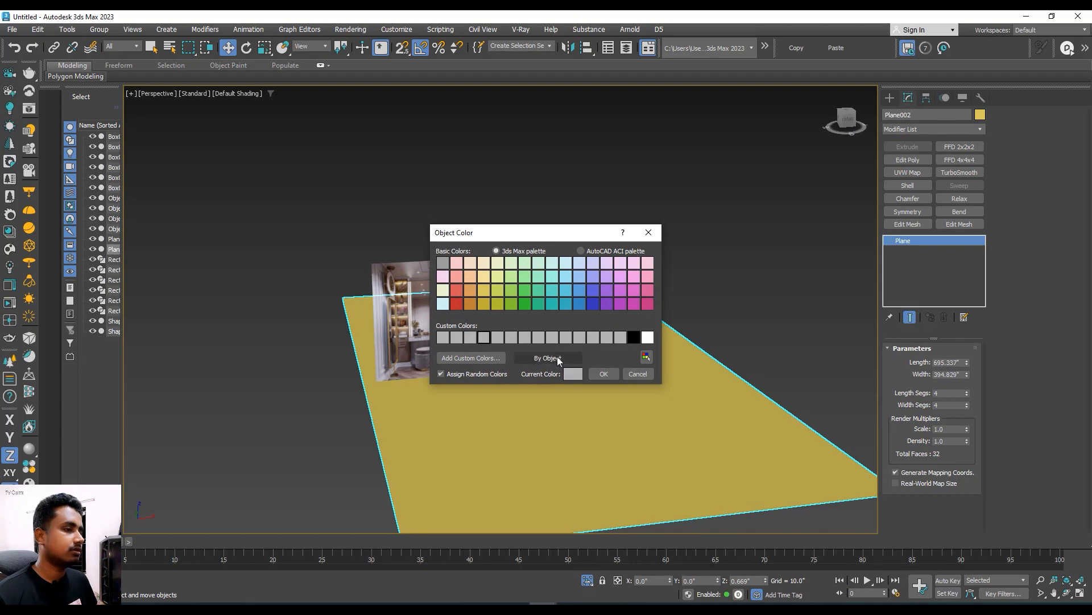
left_click(603, 373)
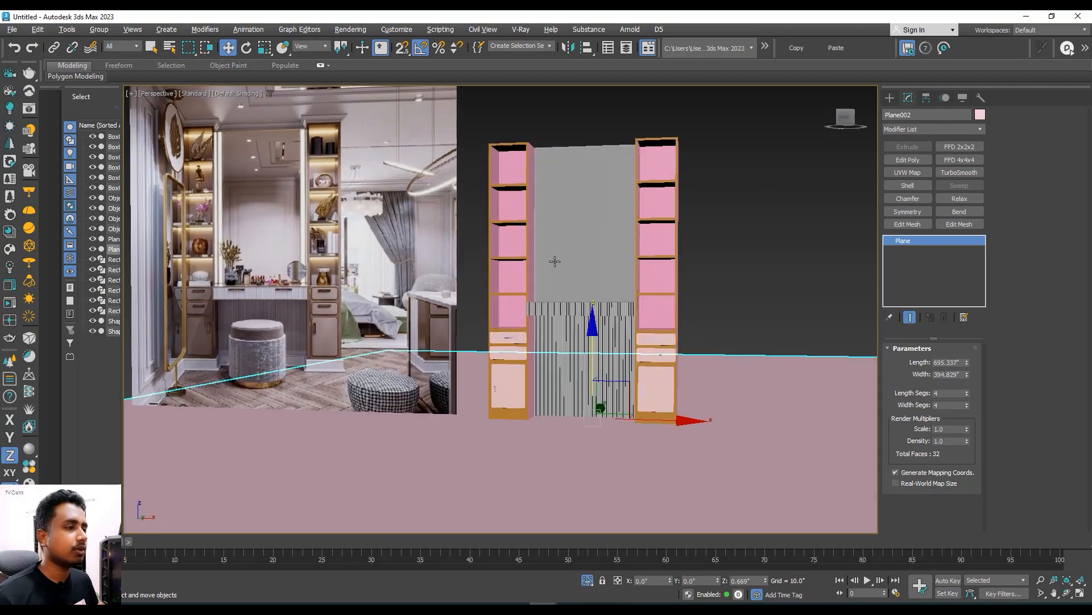
- Clone the upper drawer handle of the cabinet as one instance along X, in front of the dressing table
middle_click_drag(555, 261, 286, 288, "alt")
middle_click_drag(359, 246, 600, 315, "alt")
scroll(641, 286, "up", 10)
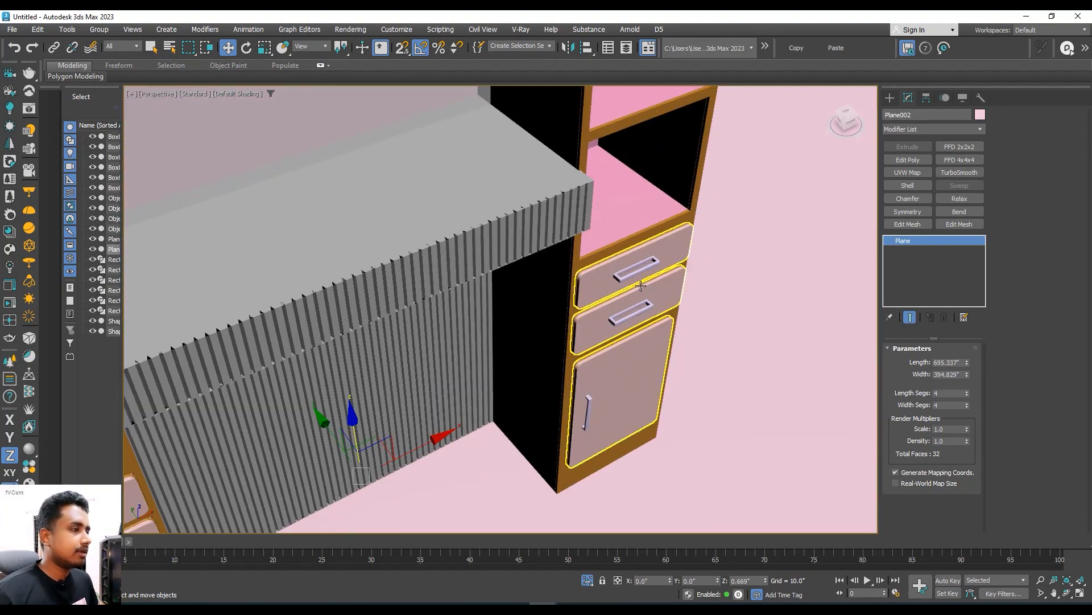
left_click(636, 275)
middle_click_drag(637, 276, 669, 247)
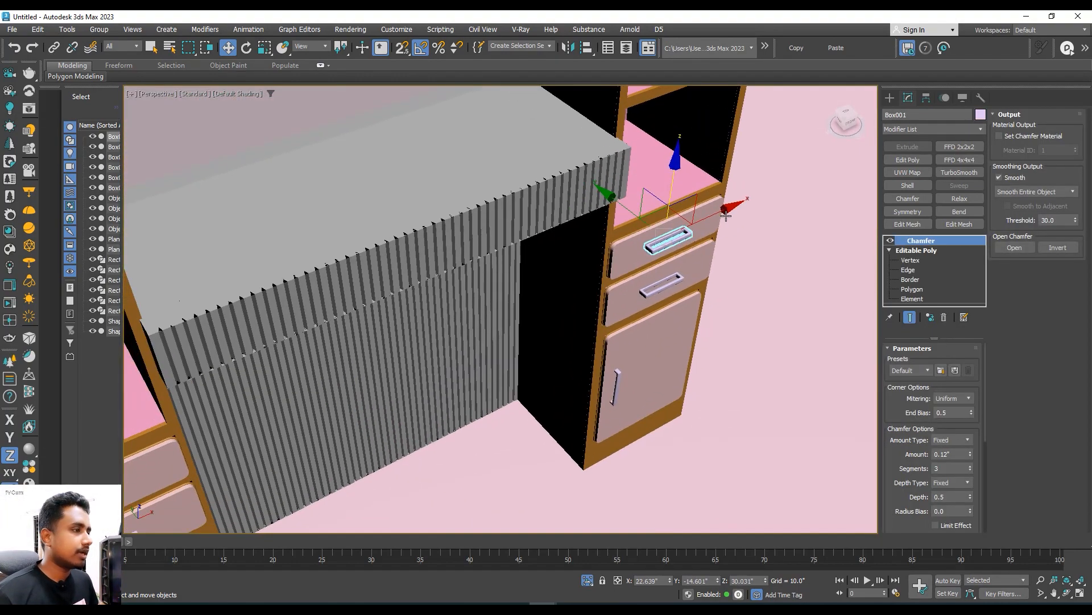
left_click_drag(710, 213, 542, 266, "shift")
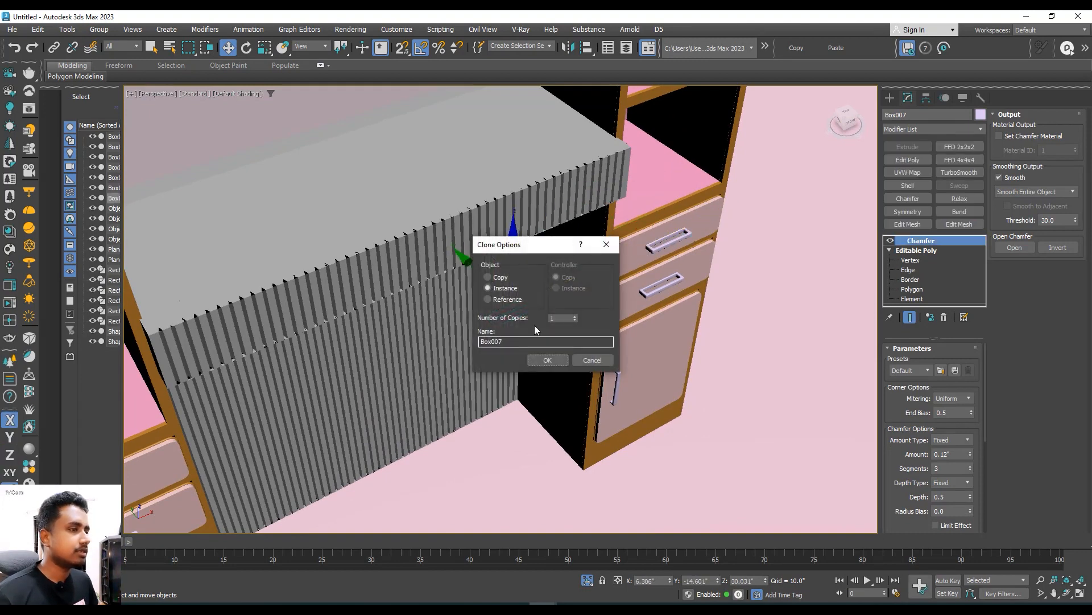
left_click(548, 359)
- Move the copied handle up along Z and along Y onto the dressing table's fluted drawer front
middle_click_drag(531, 328, 517, 275, "alt")
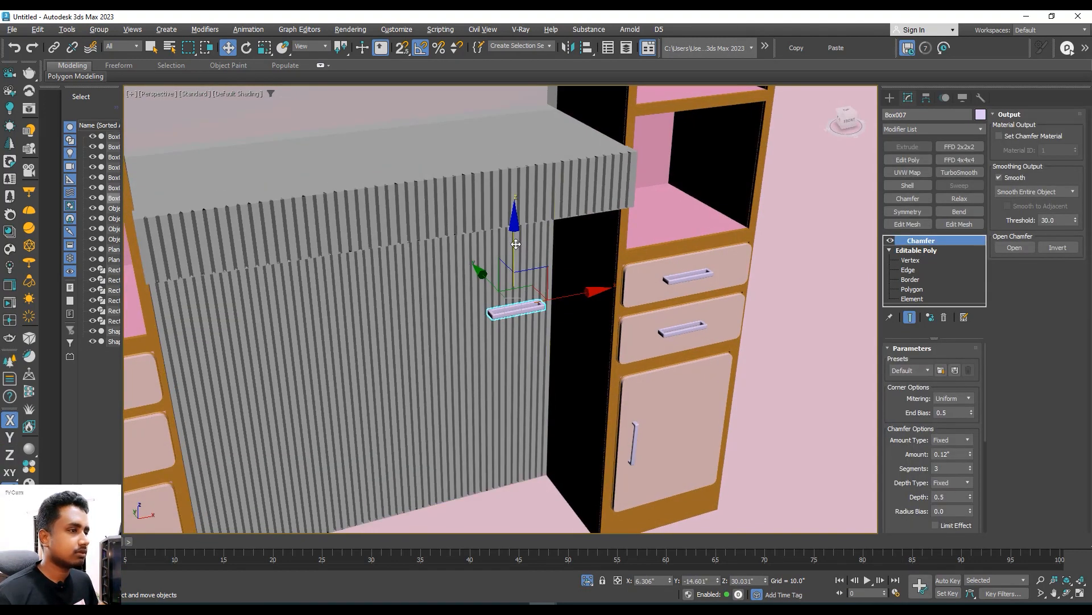
left_click_drag(516, 244, 517, 149)
middle_click_drag(519, 175, 484, 155, "alt")
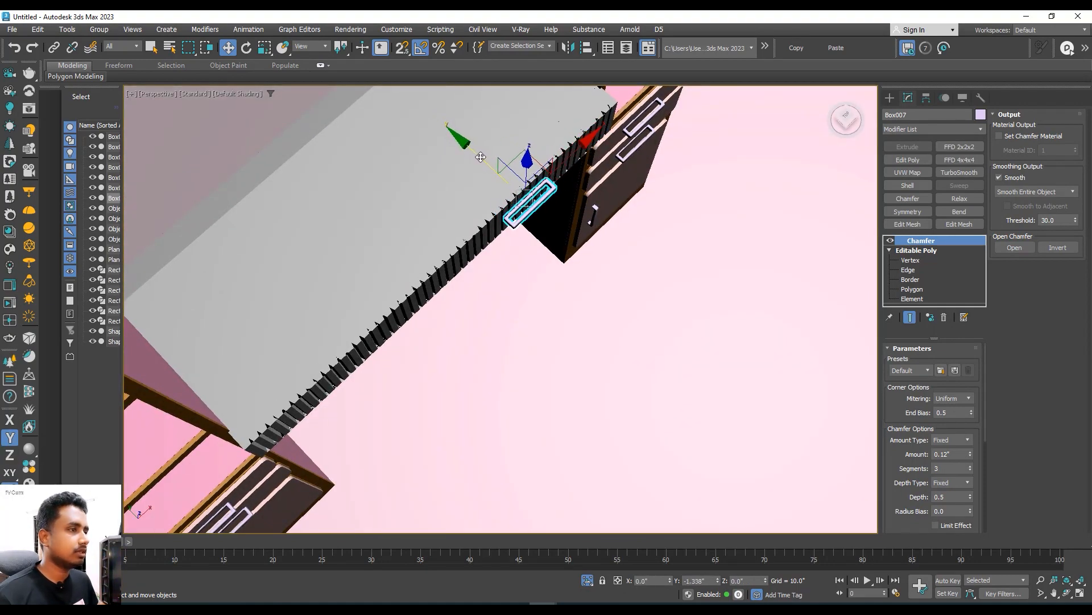
scroll(481, 156, "down", 5)
- Clone the dressing table handle as one instance along X, toward the opposite end of the drawer front
middle_click_drag(496, 227, 453, 188, "alt")
scroll(454, 188, "down", 6)
mouse_move(340, 246)
middle_mouse_down("alt")
mouse_move(336, 222)
mouse_move(398, 237)
middle_mouse_up("alt")
scroll(336, 223, "up", 10)
scroll(350, 204, "down", 5)
scroll(676, 227, "down", 3)
left_click_drag(803, 207, 767, 207, "shift")
left_click(547, 361)
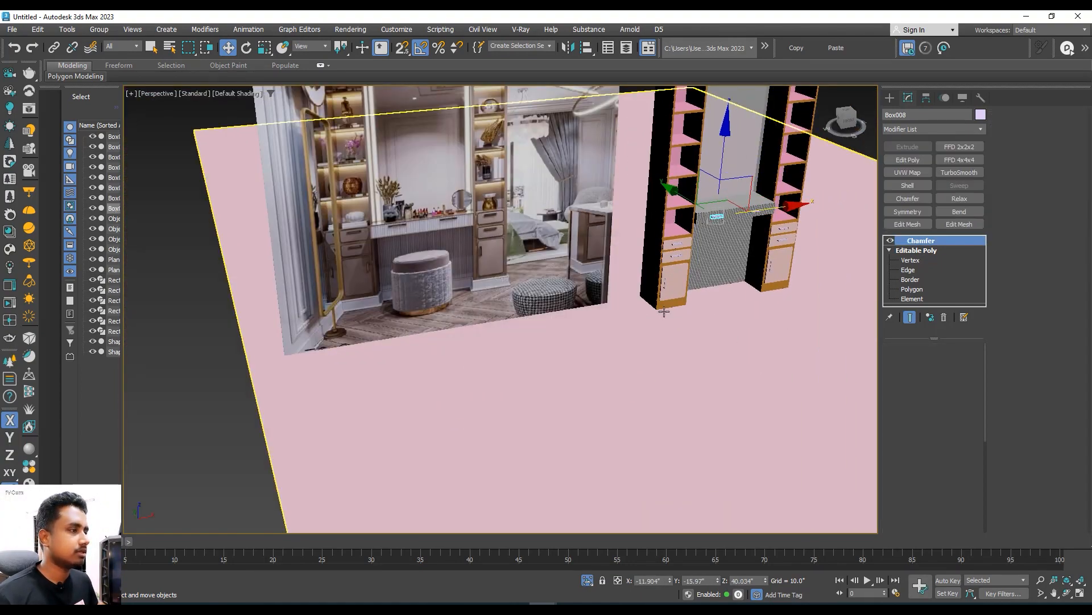
- Compare the two handles on the dressing table's drawer front with those in the reference image
middle_click_drag(666, 309, 632, 268, "alt")
scroll(791, 215, "up", 4)
middle_click_drag(791, 215, 757, 238, "alt")
middle_click_drag(626, 236, 671, 244, "alt")
scroll(672, 241, "up", 5)
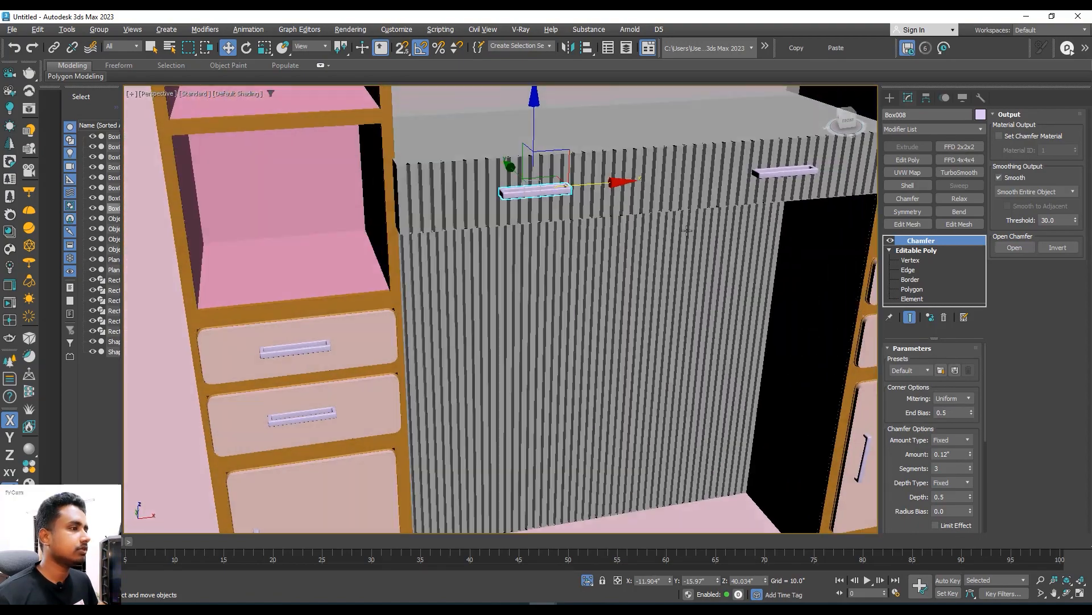
scroll(691, 232, "down", 5)
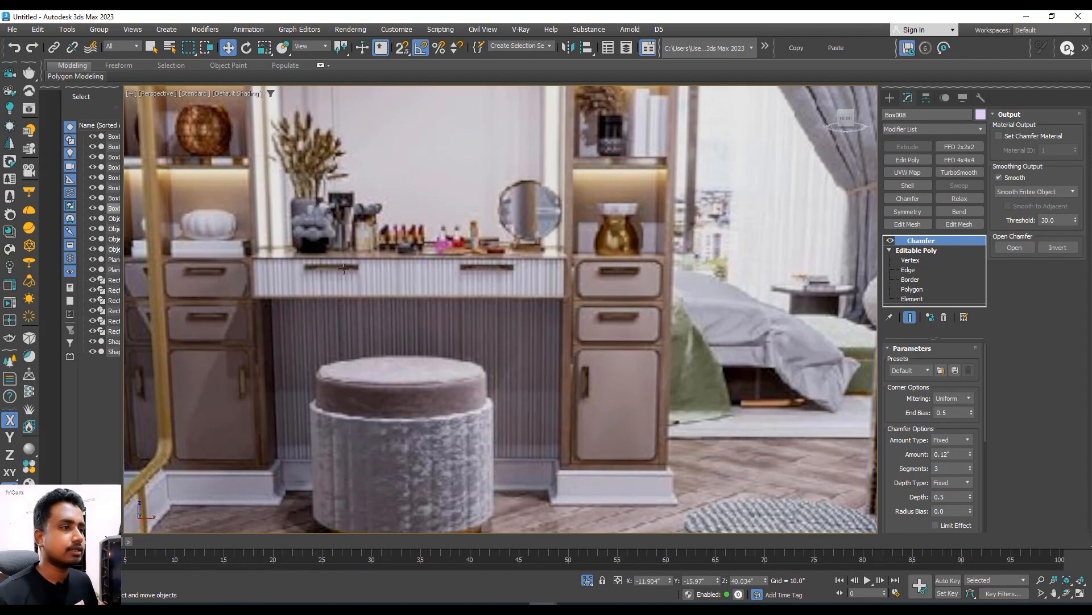
scroll(344, 269, "down", 8)
middle_click_drag(575, 279, 421, 273)
middle_click_drag(421, 273, 471, 291, "alt")
- Convert the dressing table's extruded top block to an editable poly and enter polygon selection
scroll(455, 281, "up", 5)
left_click(463, 273)
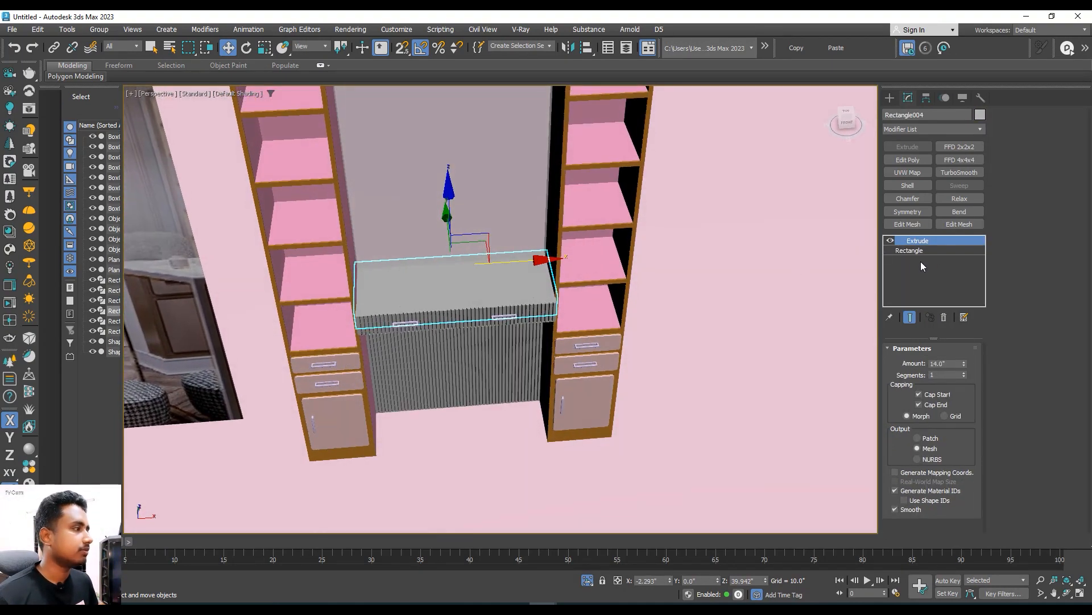
right_click(523, 266)
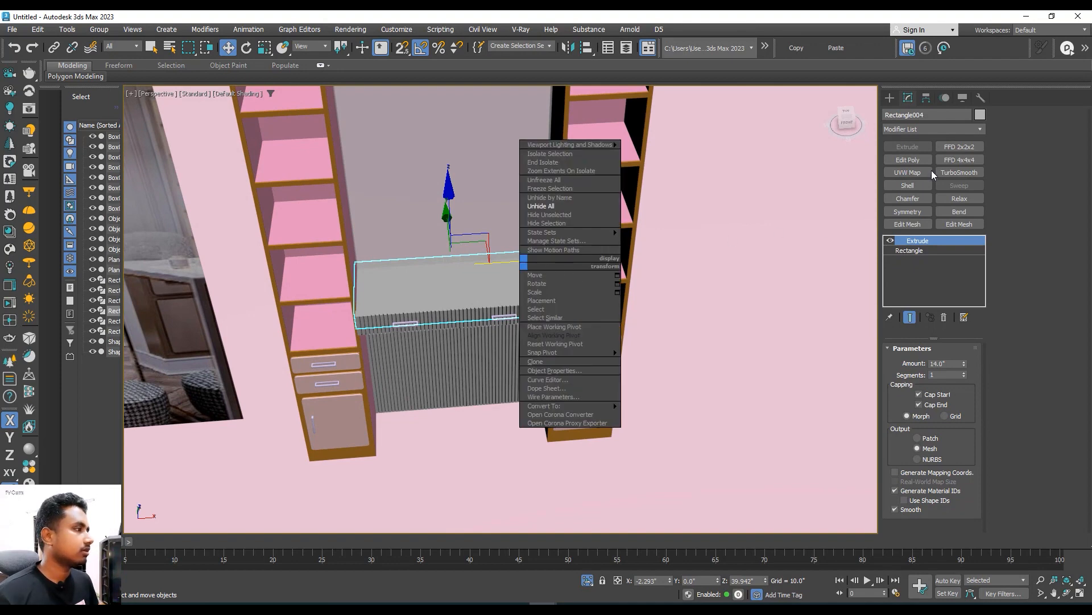
right_click(489, 272)
mouse_move(529, 414)
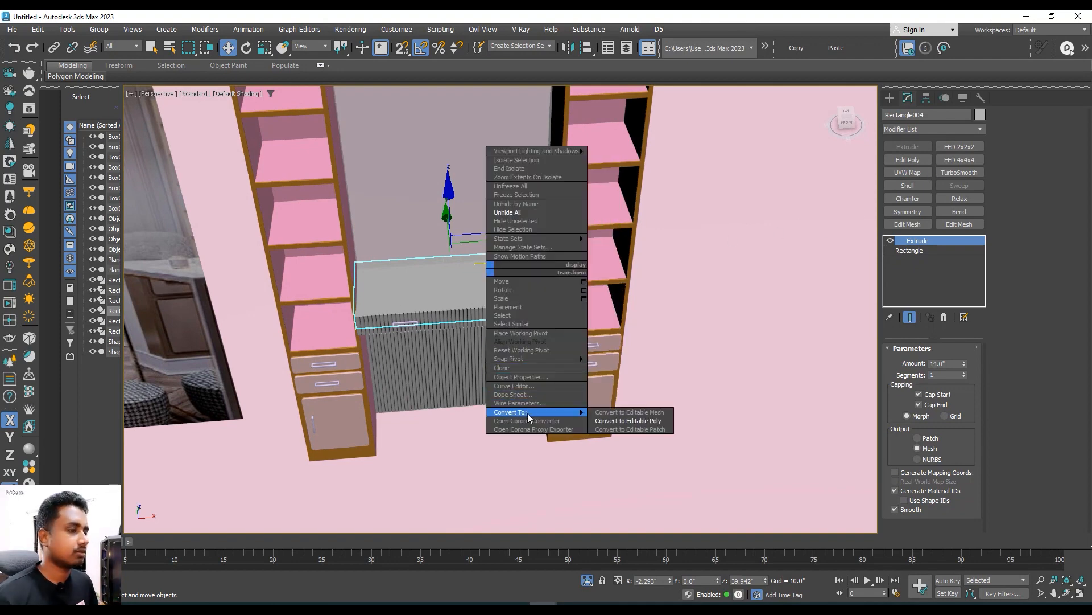
left_click(632, 422)
left_click(891, 242)
left_click(912, 280)
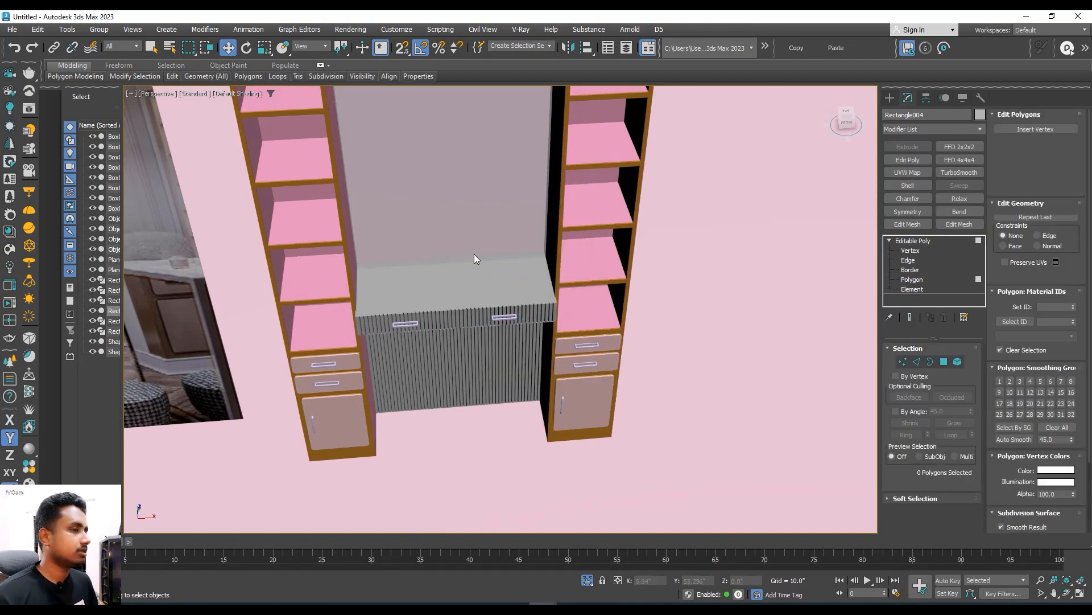
- Isolate the table top block and select all of its polygons except the front face
left_click(475, 268)
scroll(477, 278, "up", 3)
key("alt+q")
middle_click_drag(477, 279, 611, 269, "alt")
middle_click_drag(467, 229, 435, 181, "alt")
key("ctrl+a")
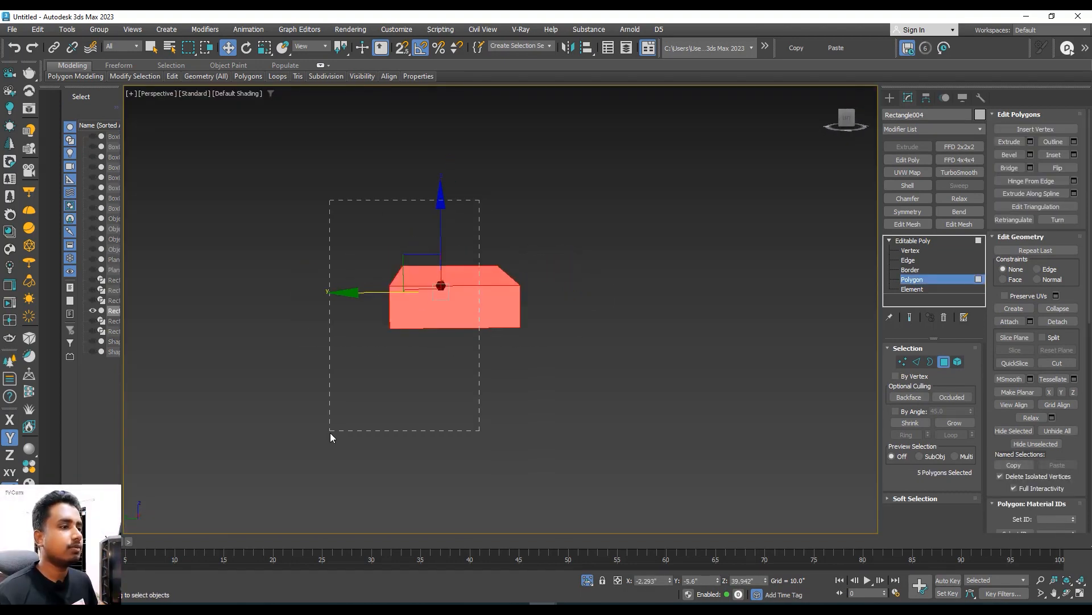
middle_click_drag(501, 354, 408, 361, "alt")
middle_click_drag(436, 328, 480, 339, "alt")
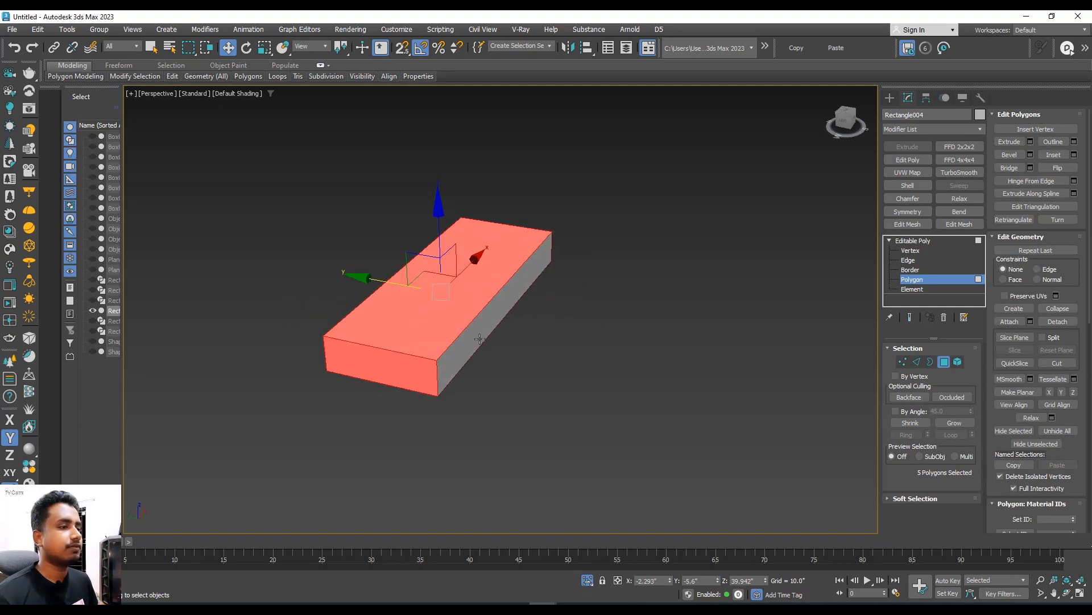
- Clone the five selected polygons to a separate object, offset about 18 inches along Y
middle_click_drag(421, 291, 480, 283)
right_click(478, 276)
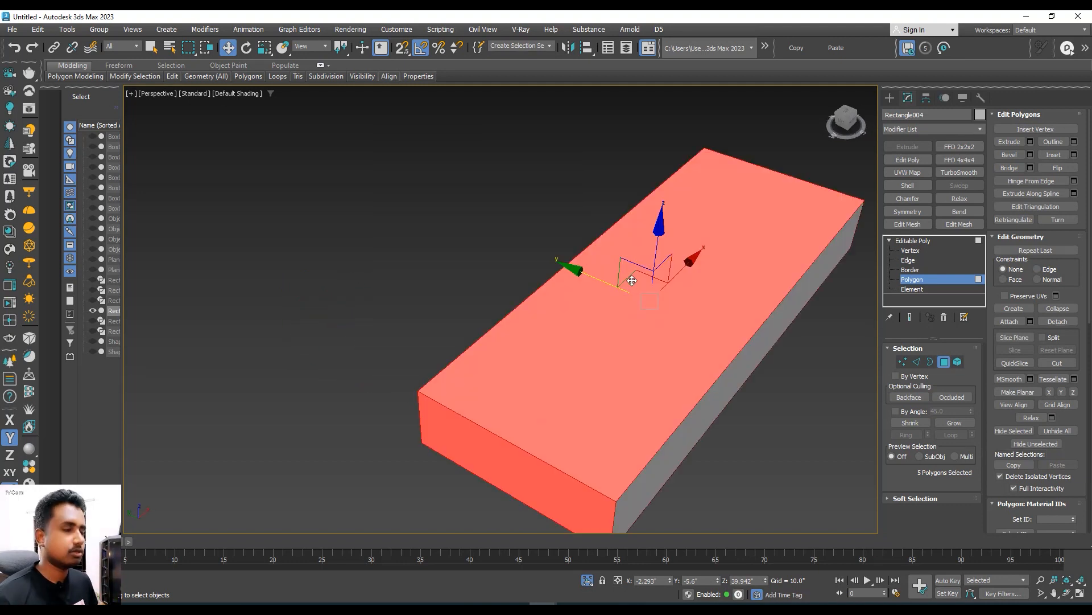
middle_click_drag(630, 283, 633, 276, "alt")
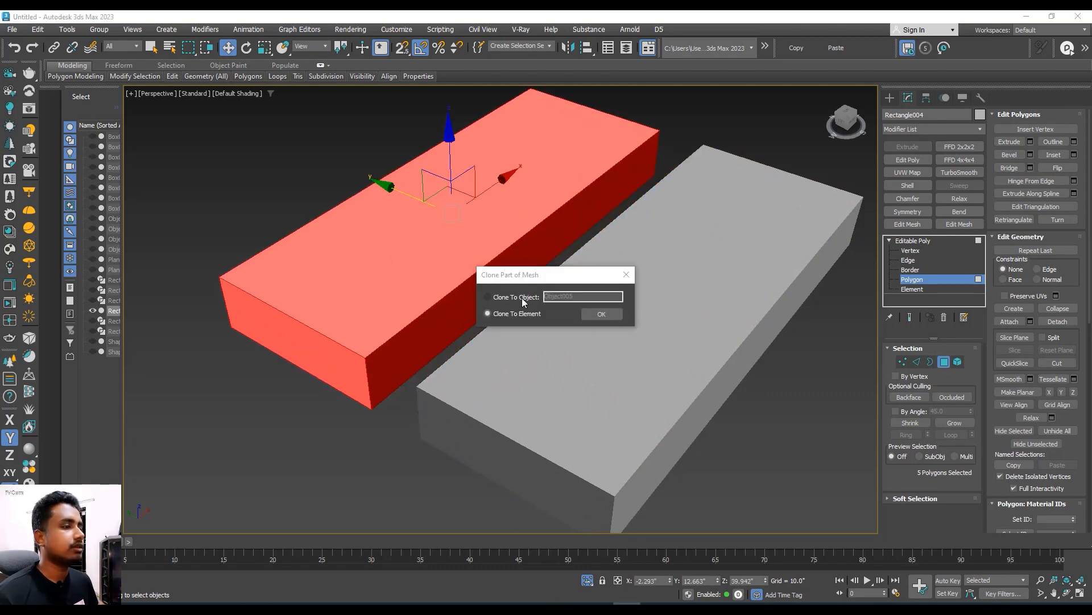
left_click(601, 314)
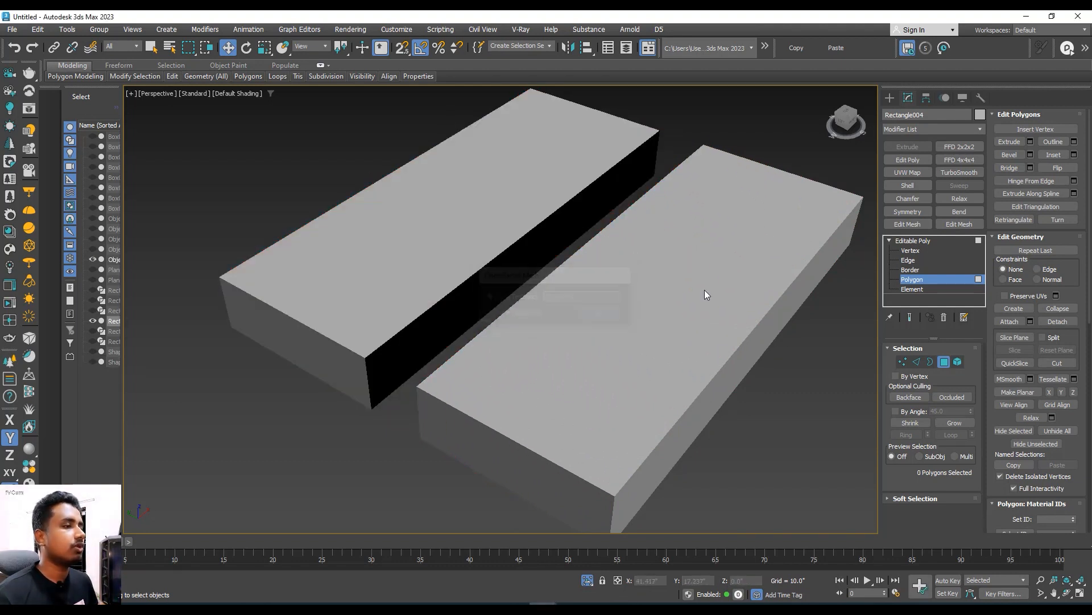
- Leave polygon selection, select the cloned casing, and move it along Y and X so it overlaps the original block
left_click(936, 242)
middle_click_drag(535, 310, 512, 219, "alt")
left_click(416, 260)
middle_click_drag(444, 259, 504, 285, "alt")
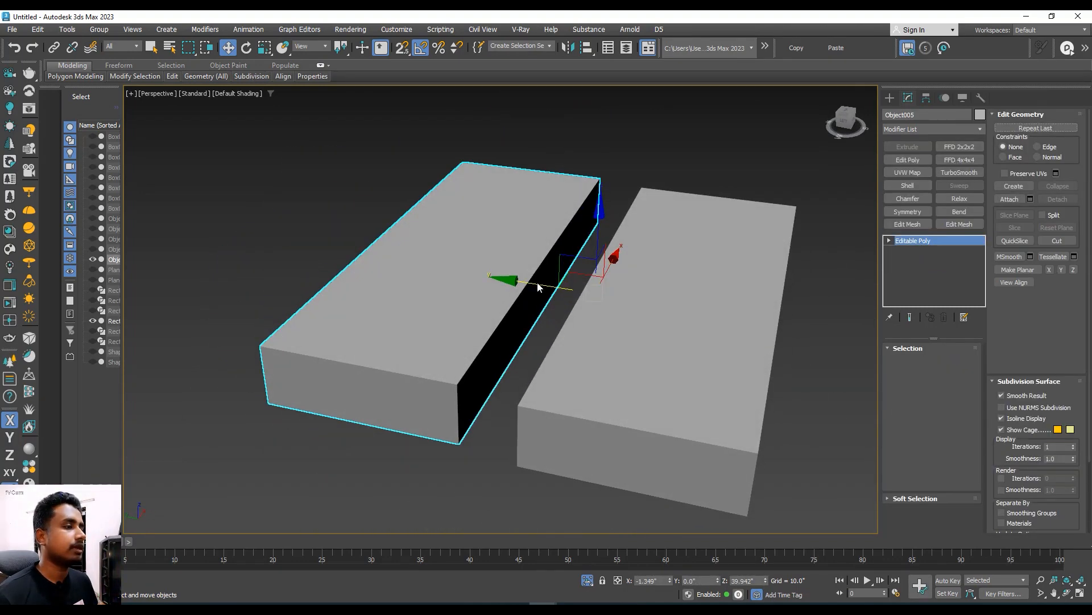
left_click_drag(539, 286, 591, 318)
middle_click_drag(588, 325, 601, 289, "alt")
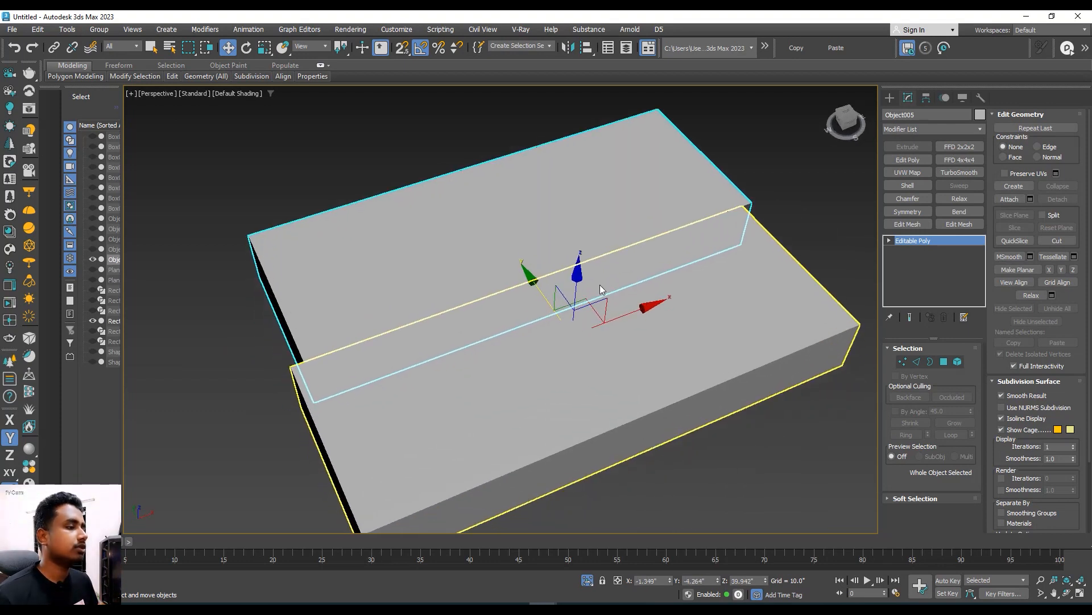
left_click_drag(637, 313, 623, 316)
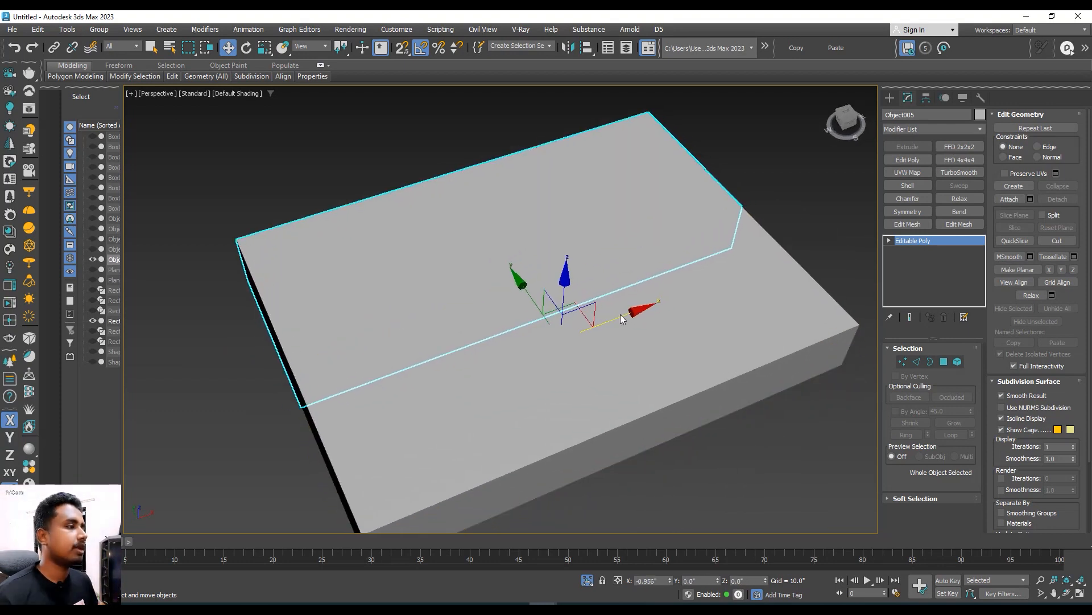
- Add a Shell modifier with a 0.3 inch outer amount to the casing and move it along Y to enclose the block
left_click(909, 186)
middle_click_drag(769, 218, 496, 277, "alt")
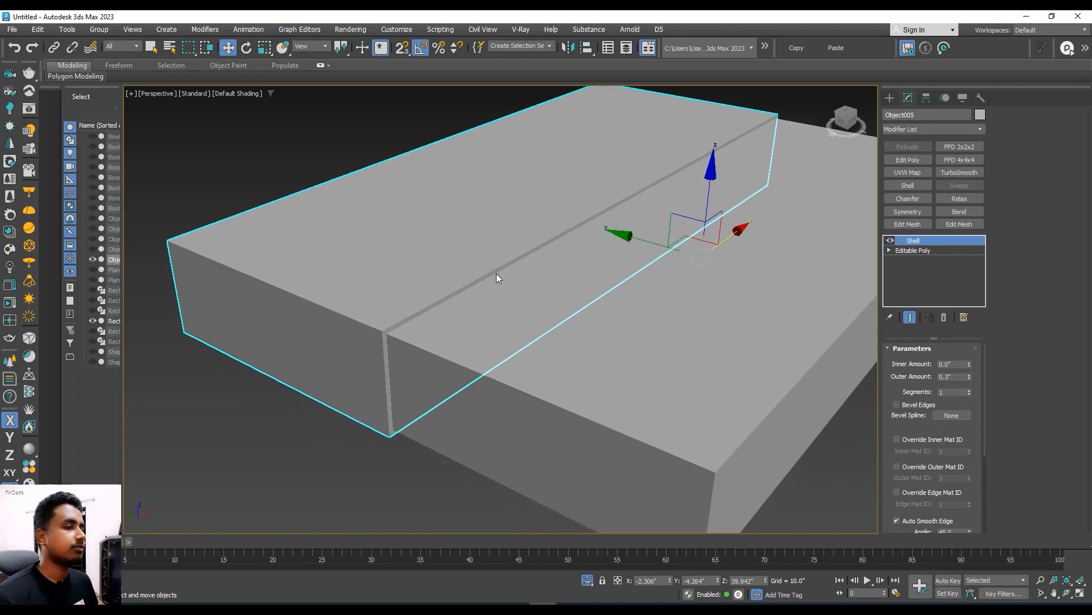
left_click_drag(651, 243, 744, 277)
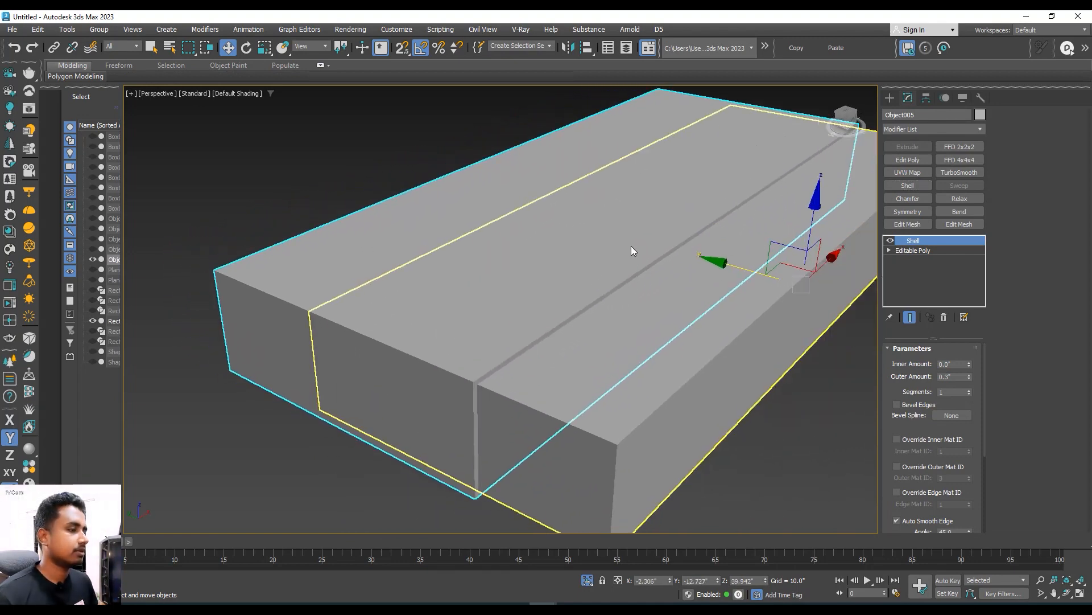
middle_click_drag(632, 247, 625, 224)
left_click_drag(624, 223, 731, 272)
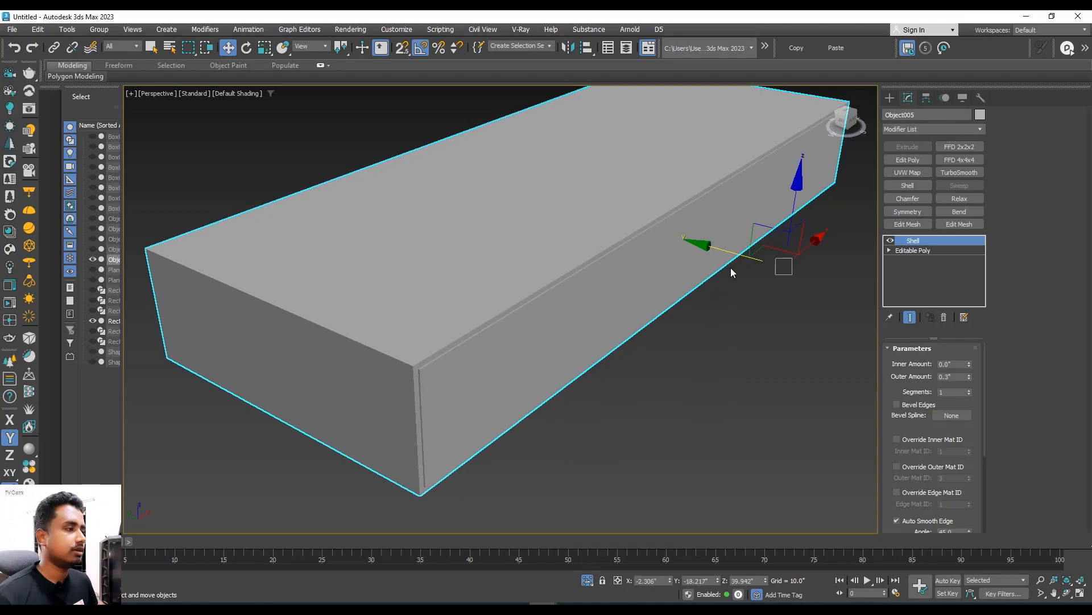
- Change the casing's object color to light orange to distinguish it from the gray block
key("m")
left_click(515, 101)
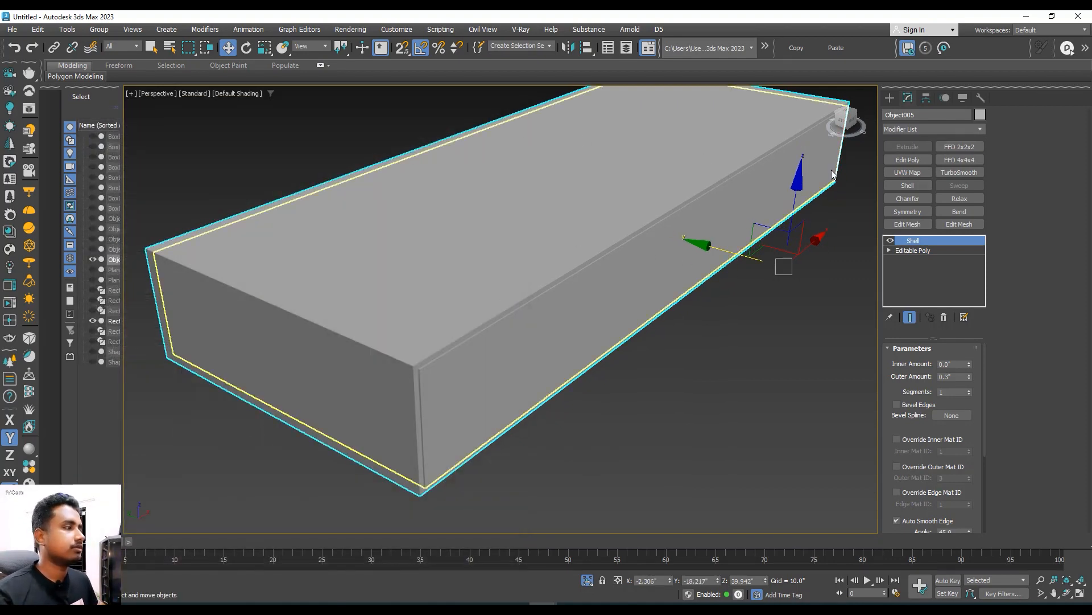
left_click(979, 114)
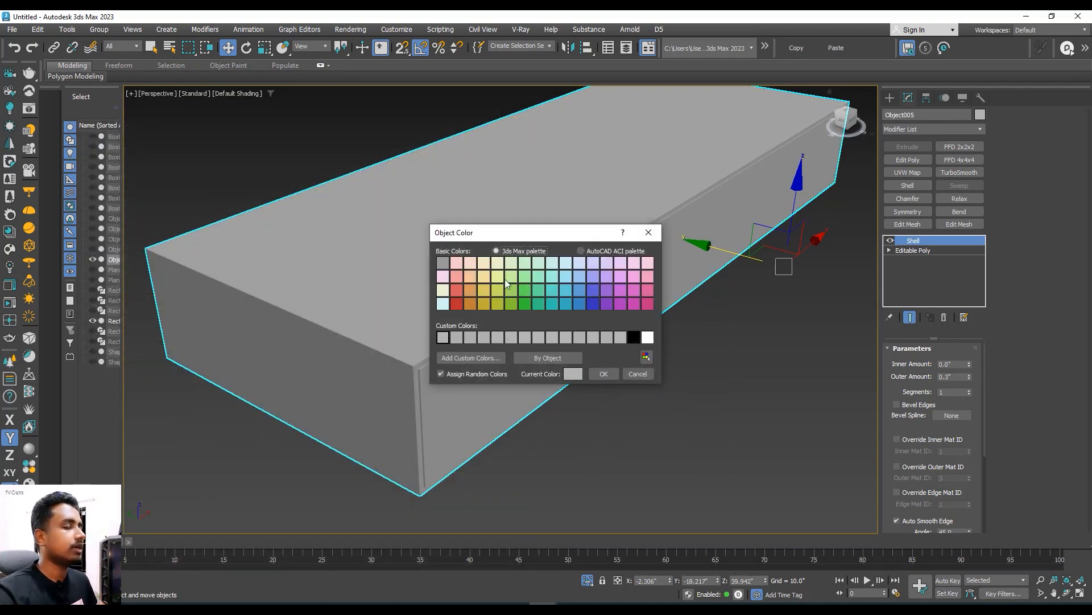
left_click(603, 374)
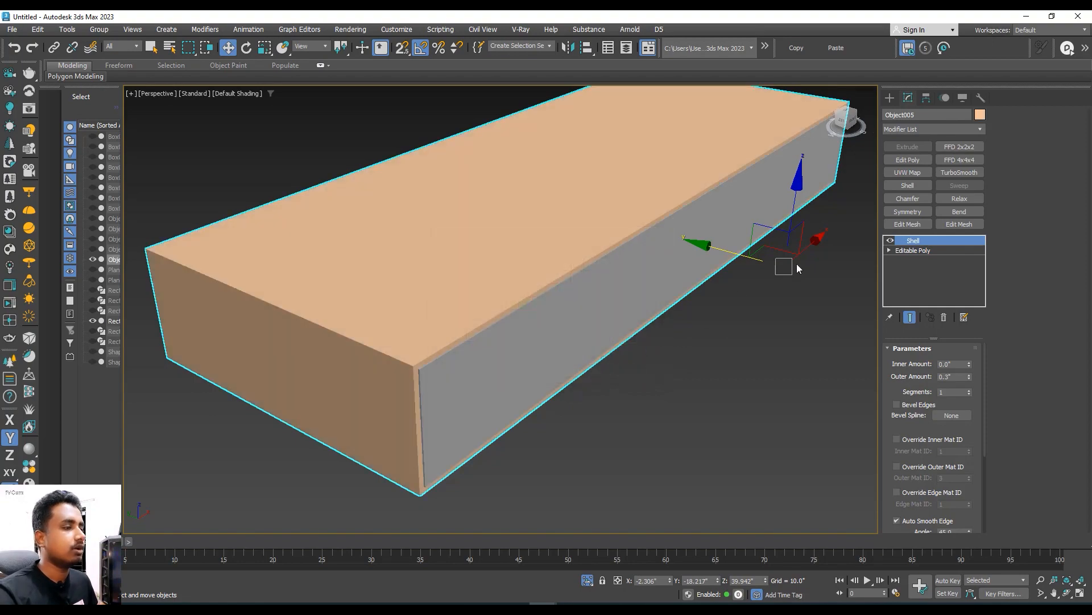
- End the isolation and move the casing about 1.9 inches along negative Y, toward the front of the fluted drawer block
right_click(541, 245)
left_click(572, 233)
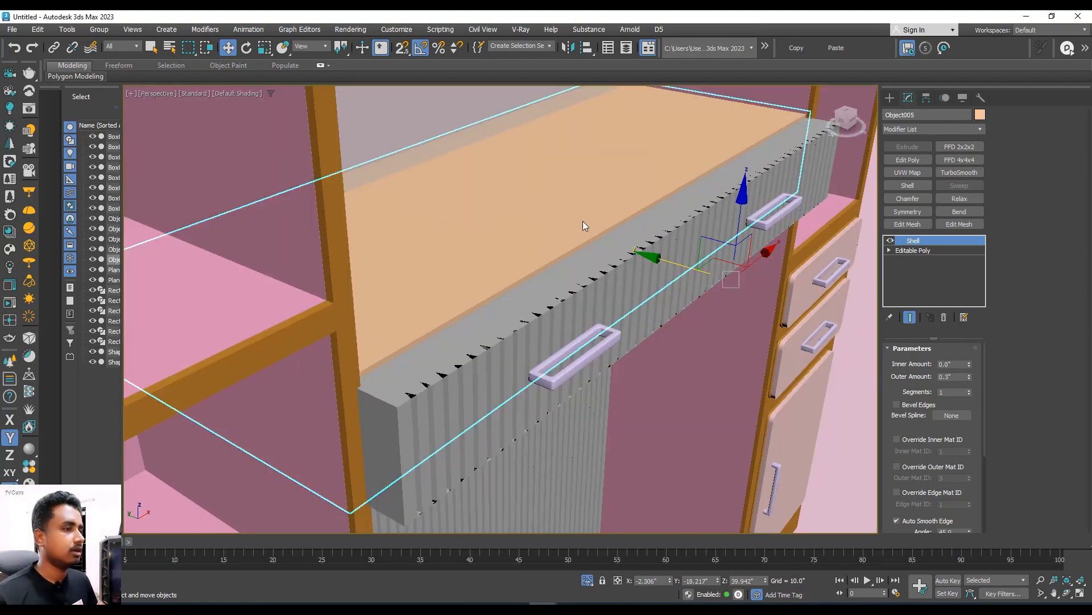
middle_click_drag(536, 279, 494, 262, "alt")
scroll(494, 261, "up", 5)
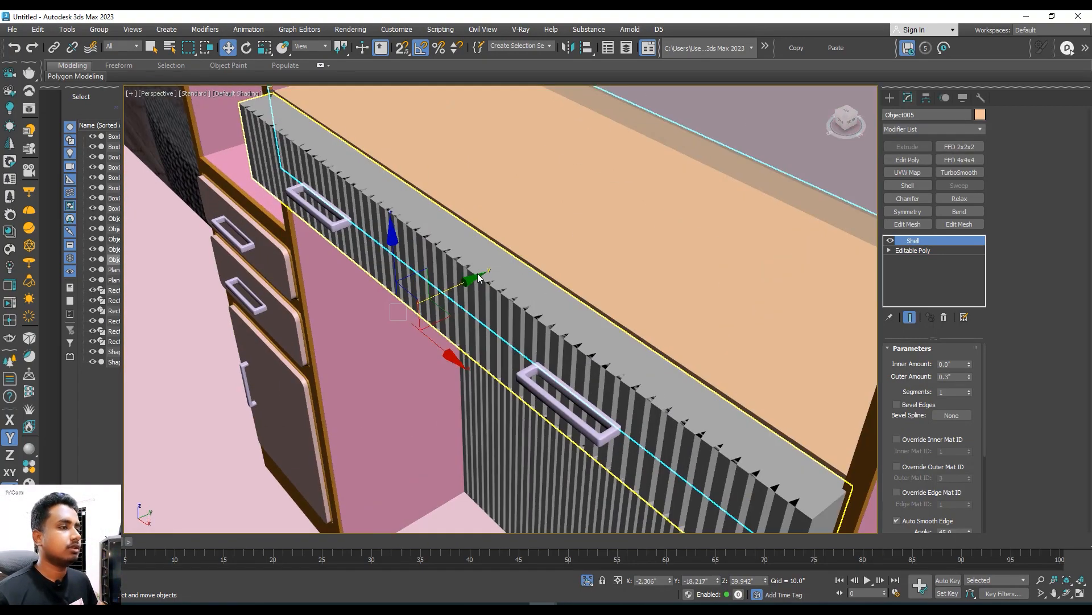
left_click_drag(459, 291, 421, 299)
middle_click_drag(428, 299, 501, 286, "alt")
- Examine the dressing table and side cabinets against the reference image from several distances and angles
scroll(500, 289, "down", 10)
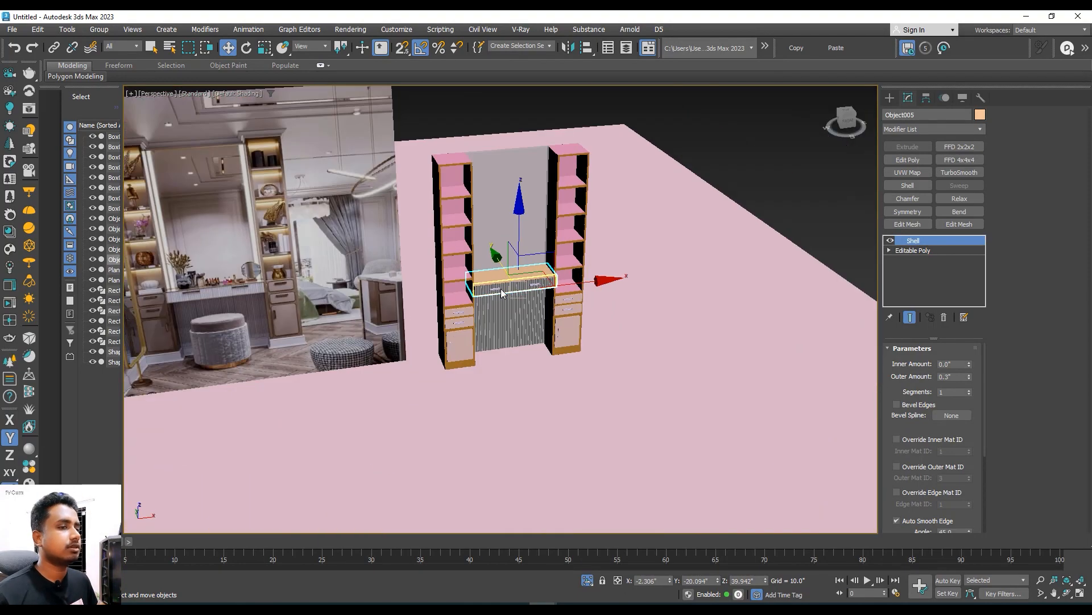
scroll(383, 306, "up", 4)
scroll(362, 278, "up", 5)
scroll(429, 284, "down", 10)
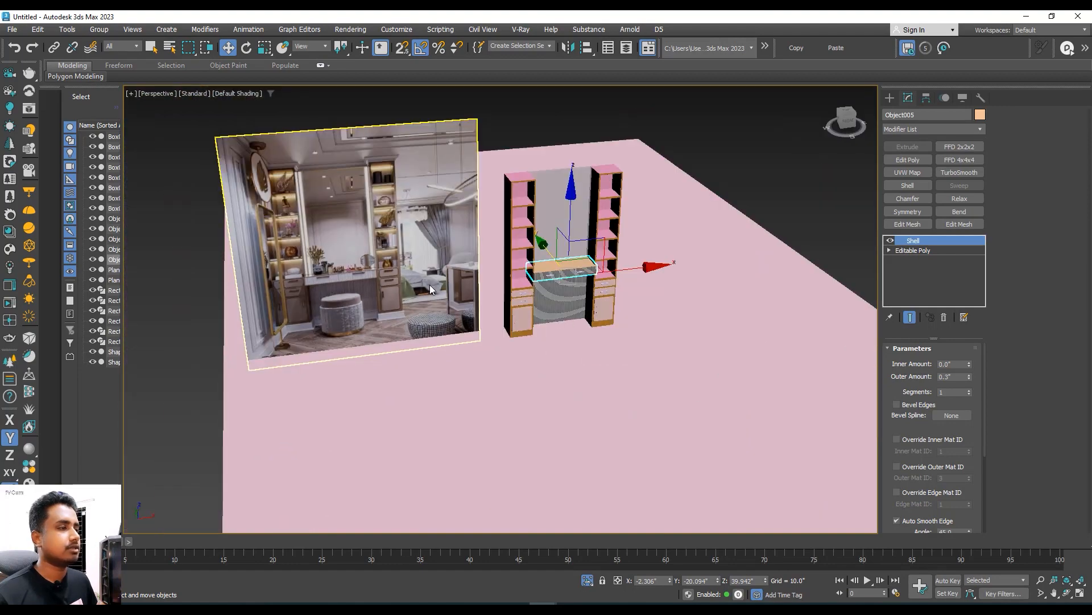
scroll(424, 284, "up", 5)
scroll(423, 283, "up", 3)
middle_click_drag(423, 283, 557, 300, "alt")
scroll(511, 285, "down", 6)
scroll(439, 306, "up", 4)
middle_click_drag(514, 351, 606, 286, "alt")
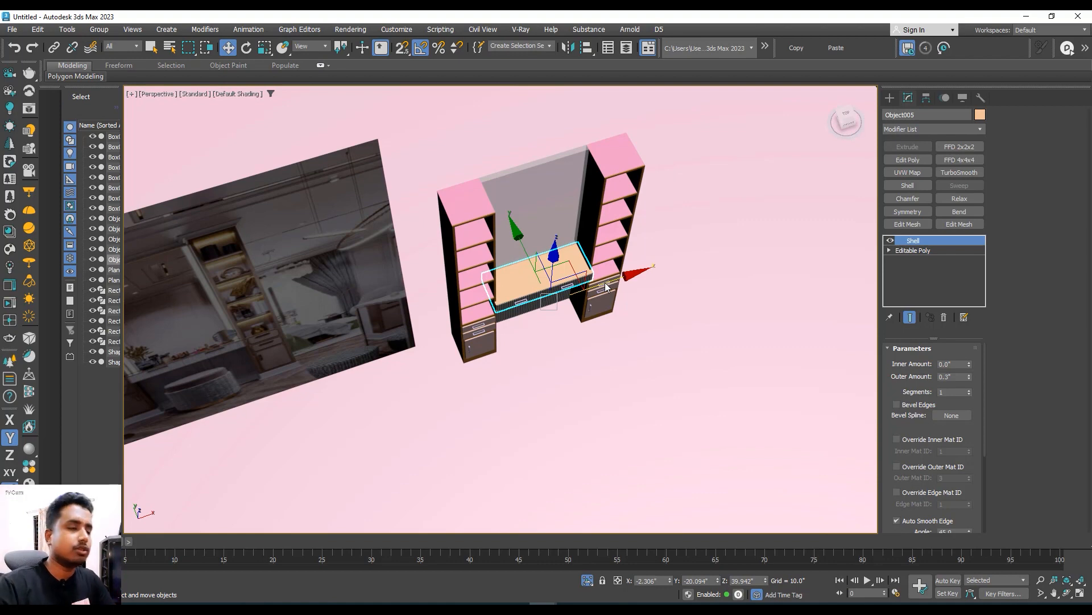